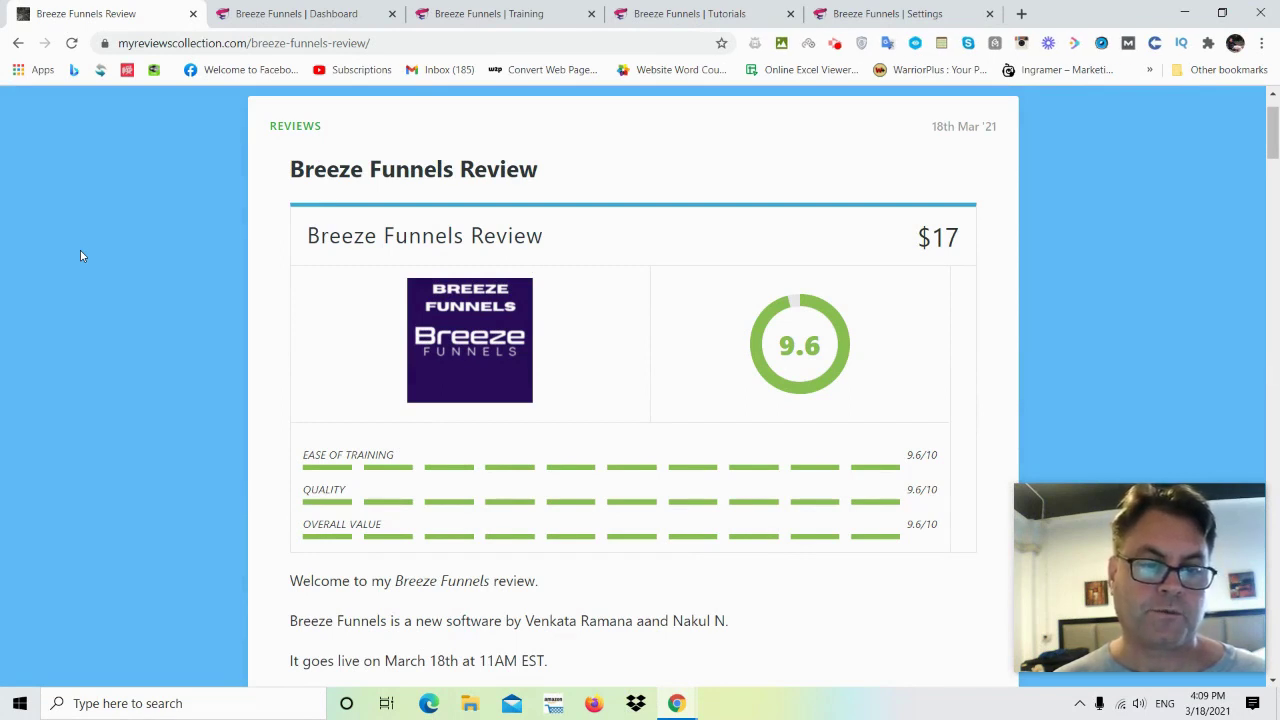
- Scroll up and down through the dashboard's campaign cards, including demo11 and DogTraining-Nkracademy
scroll(82, 256, "down", 1)
scroll(82, 253, "down", 1)
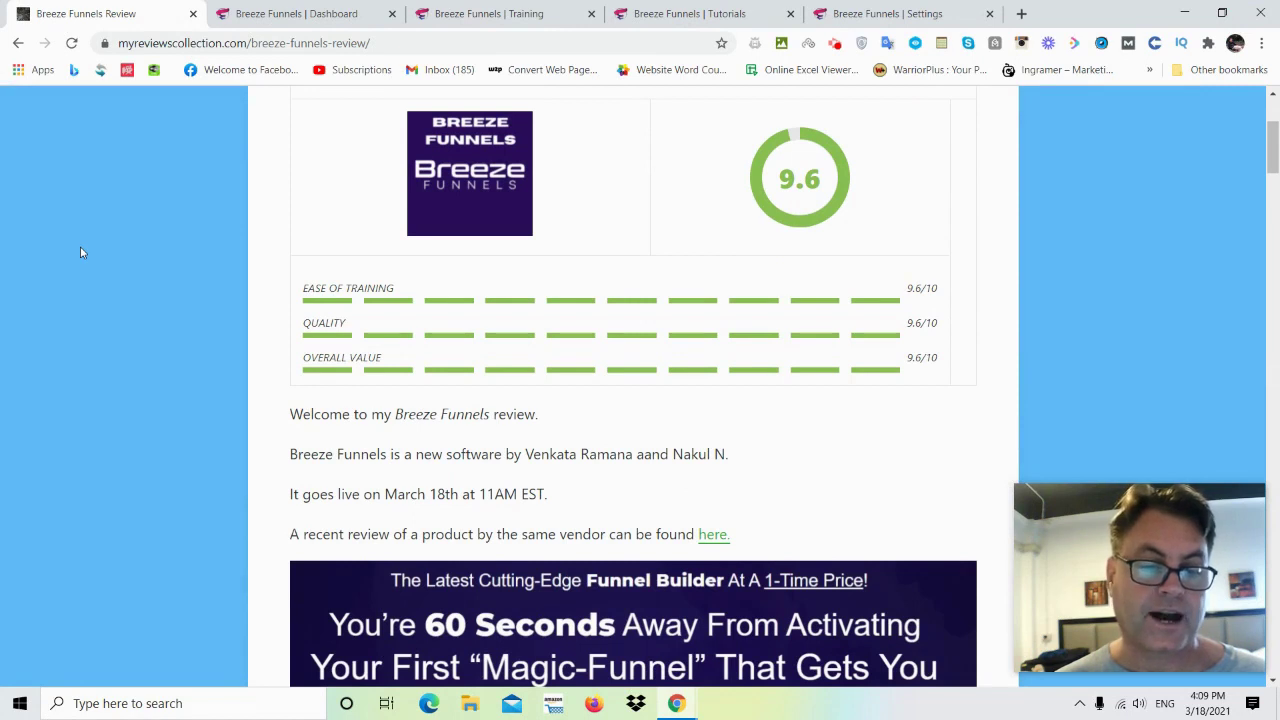
scroll(72, 218, "down", 1)
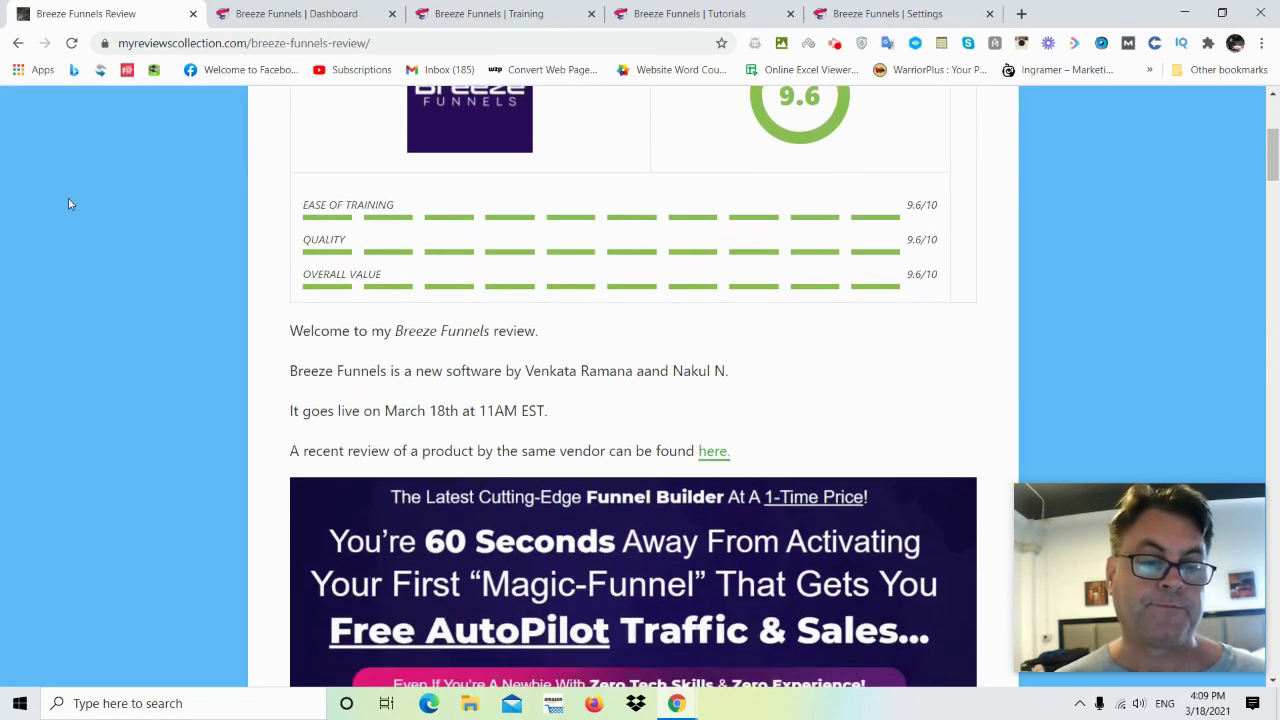
scroll(70, 209, "down", 1)
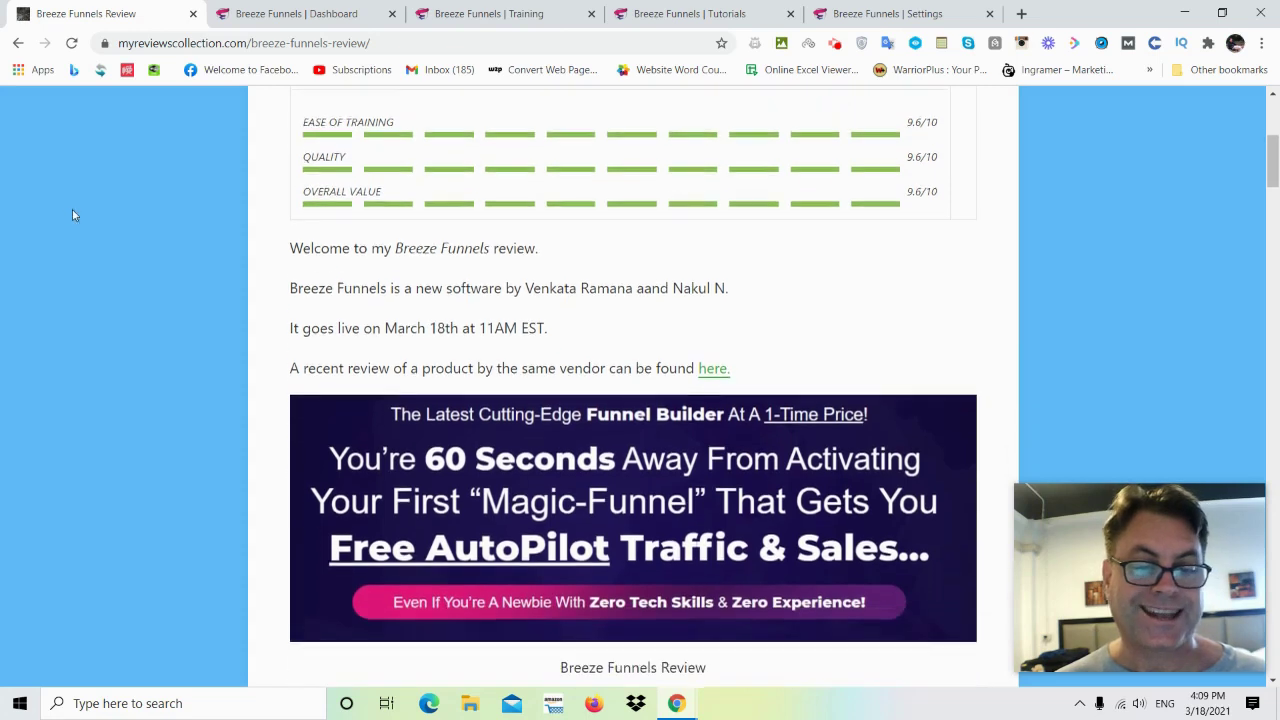
scroll(72, 208, "down", 1)
scroll(72, 208, "down", 1)
scroll(72, 210, "down", 1)
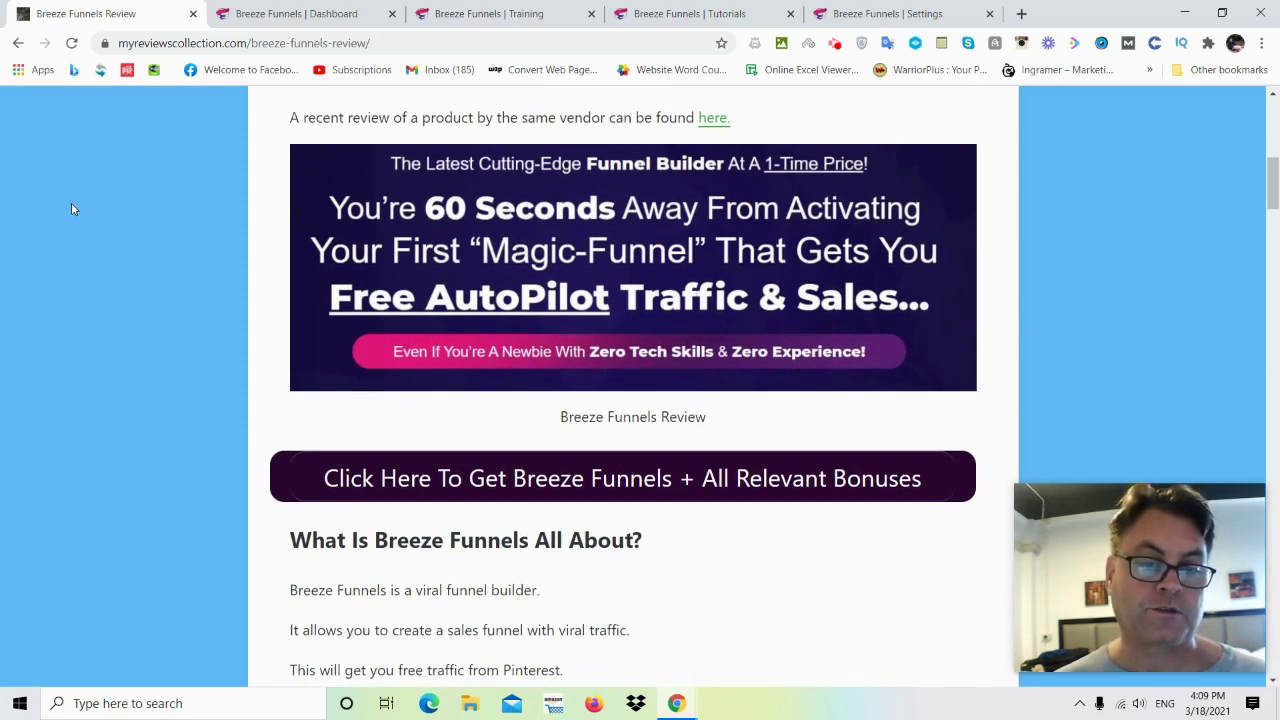
scroll(72, 209, "up", 1)
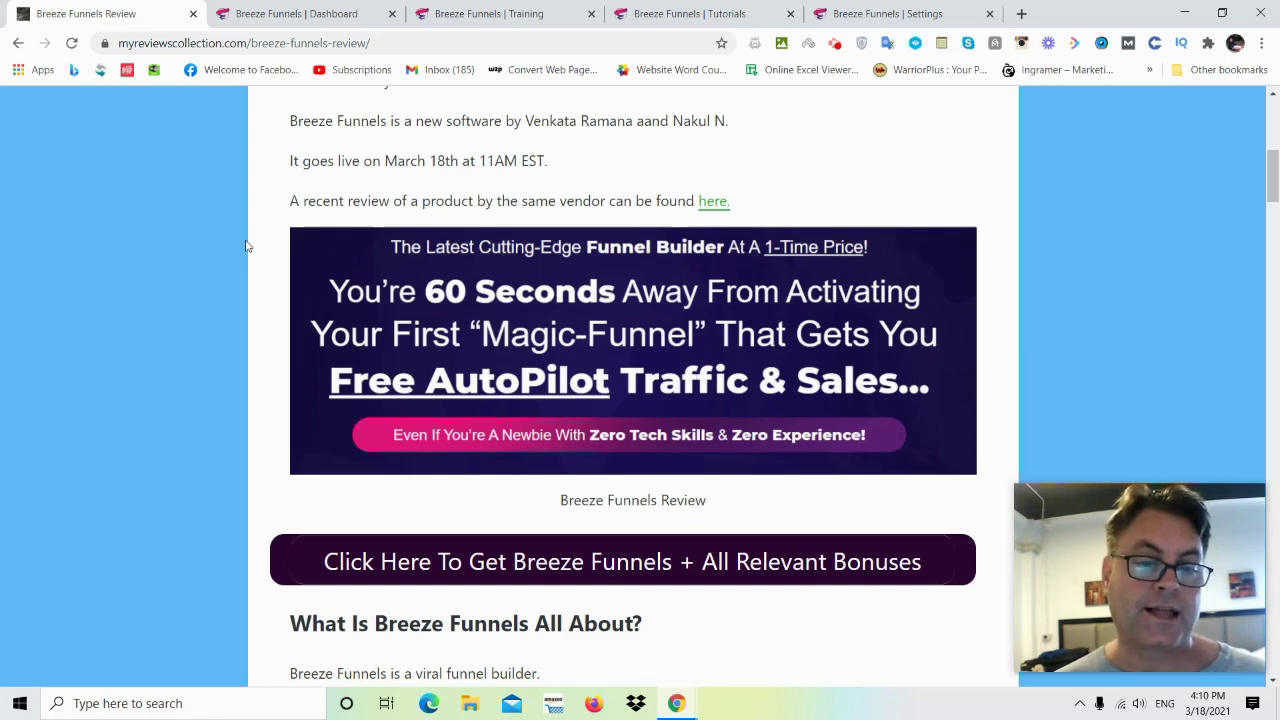
scroll(246, 246, "down", 2)
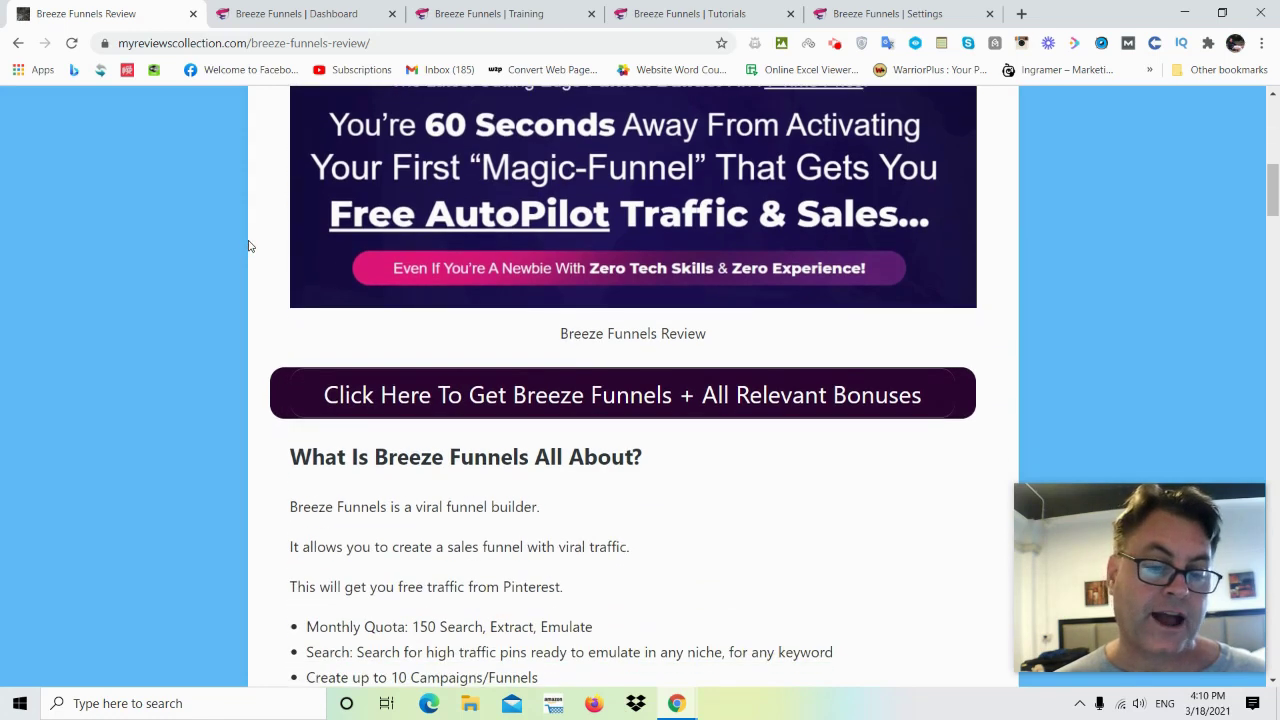
scroll(250, 246, "up", 1)
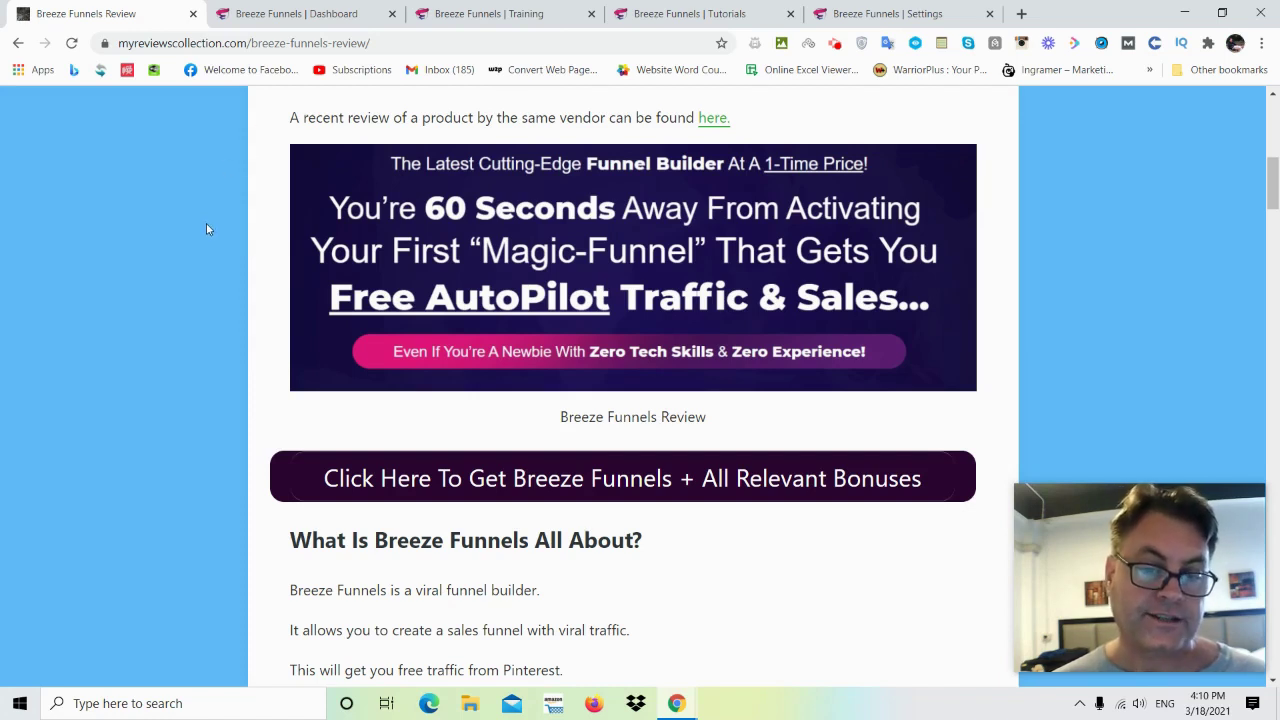
scroll(211, 225, "down", 3)
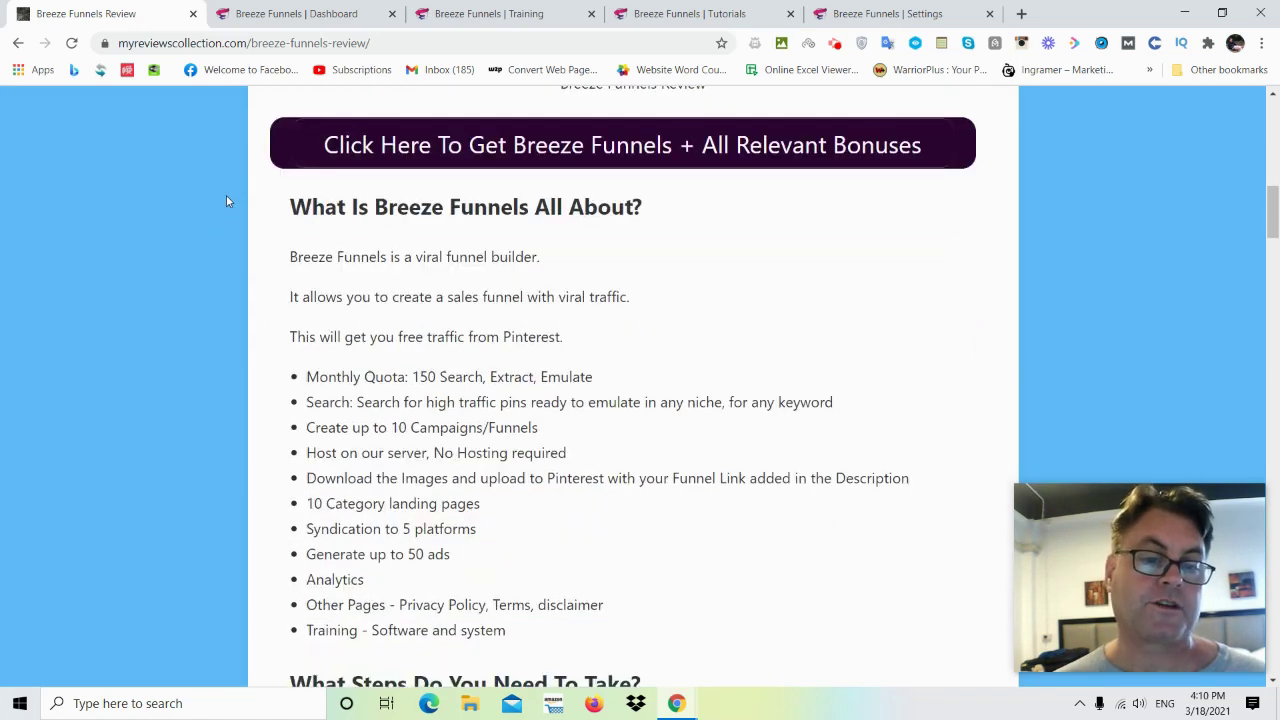
scroll(226, 195, "down", 2)
scroll(226, 195, "down", 4)
scroll(233, 198, "down", 3)
scroll(233, 198, "down", 3)
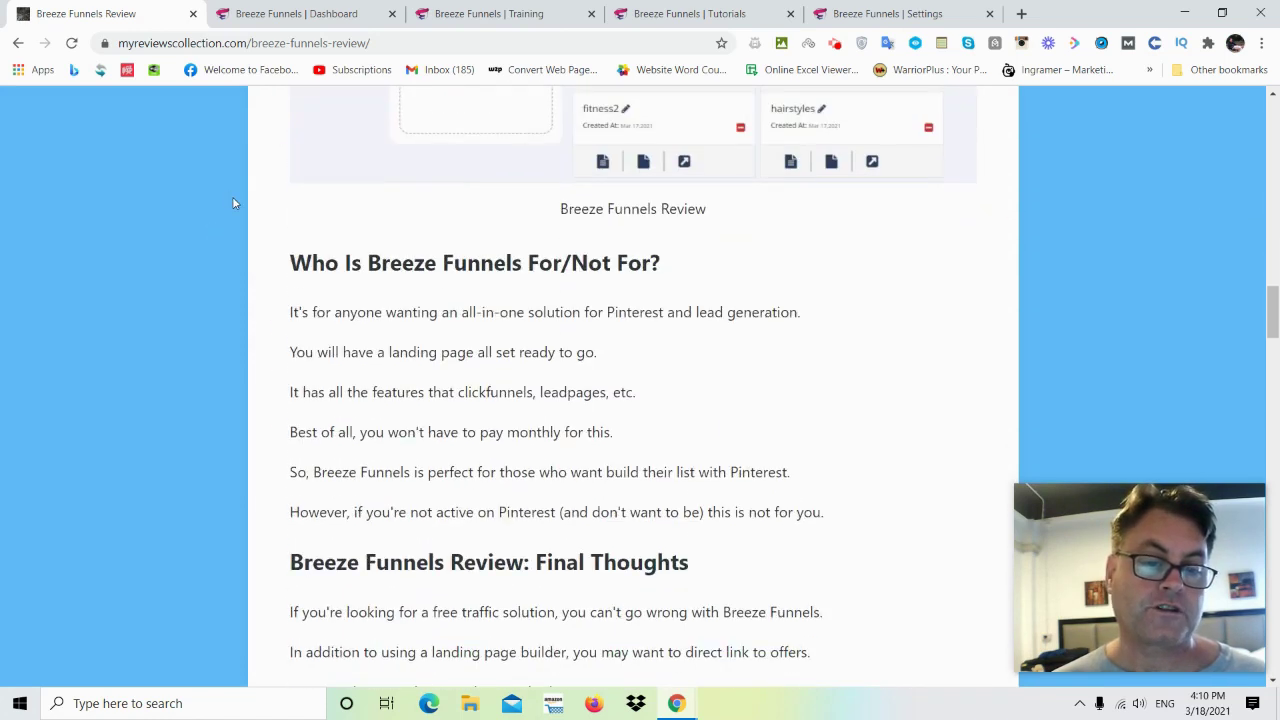
scroll(233, 198, "down", 3)
scroll(233, 198, "up", 2)
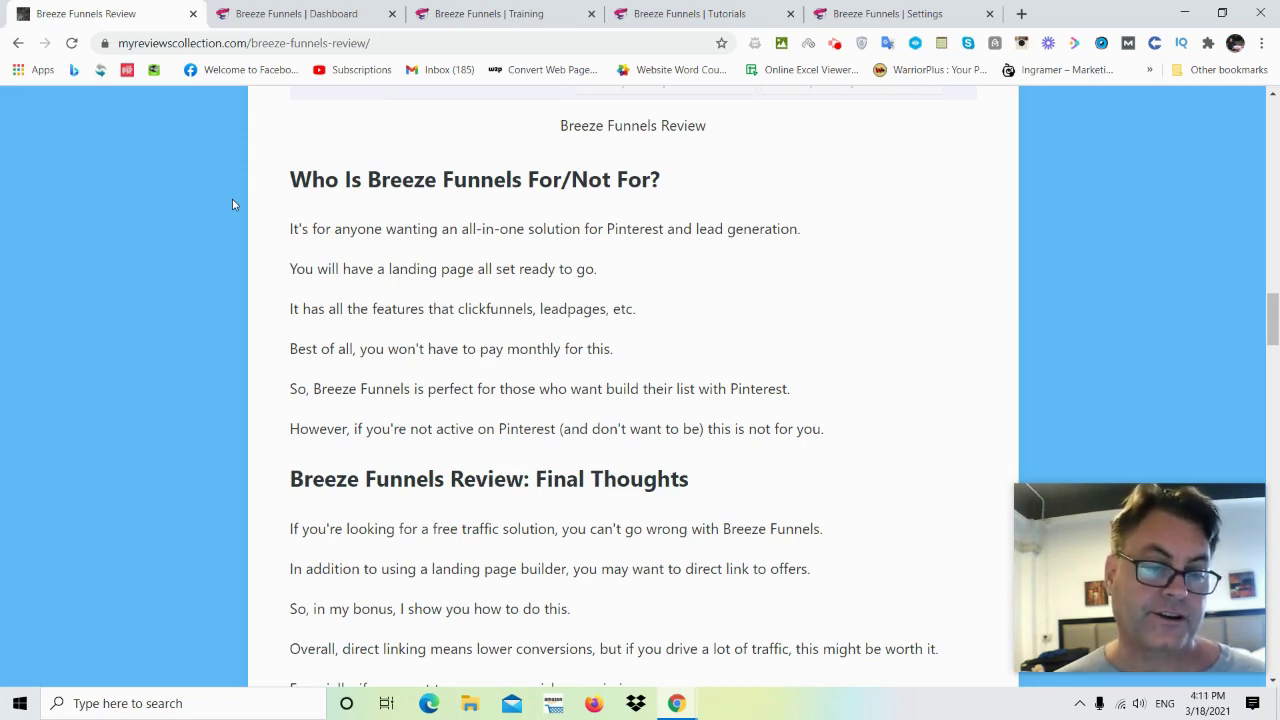
scroll(232, 198, "down", 1)
scroll(232, 204, "down", 3)
scroll(231, 200, "down", 2)
scroll(230, 196, "down", 4)
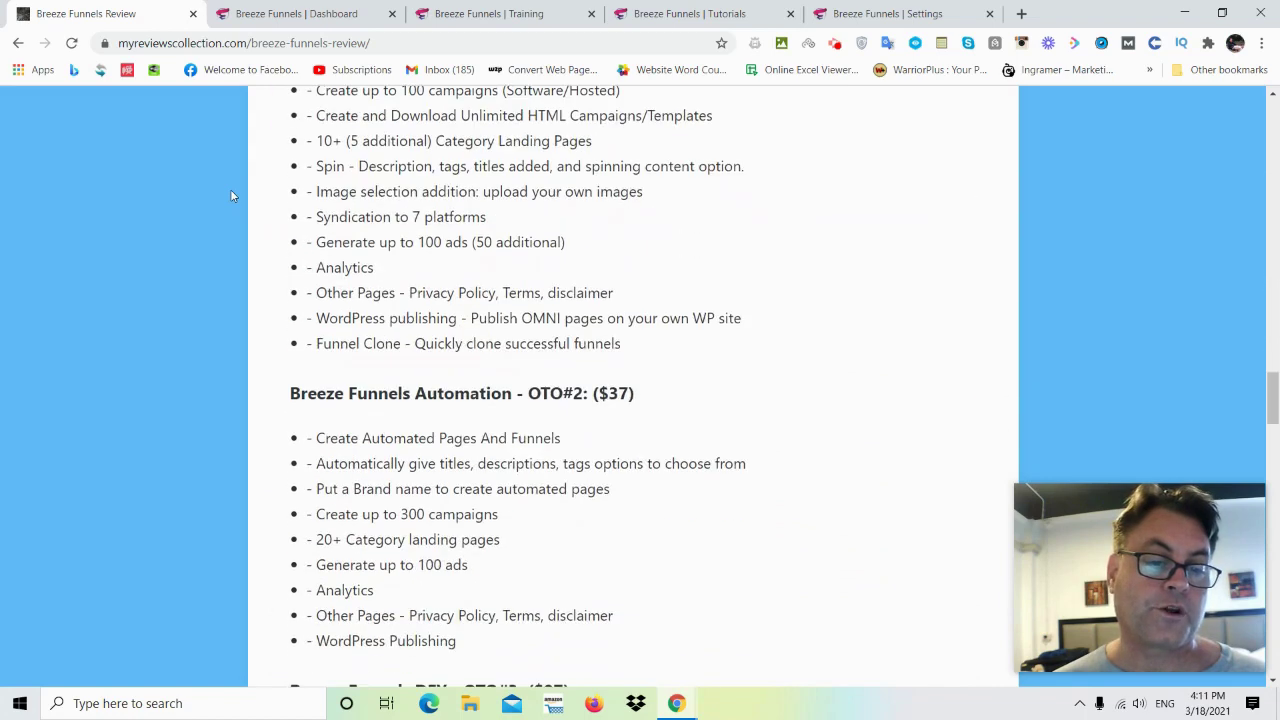
scroll(230, 196, "down", 4)
scroll(230, 196, "down", 4)
scroll(230, 196, "down", 3)
scroll(230, 196, "up", 2)
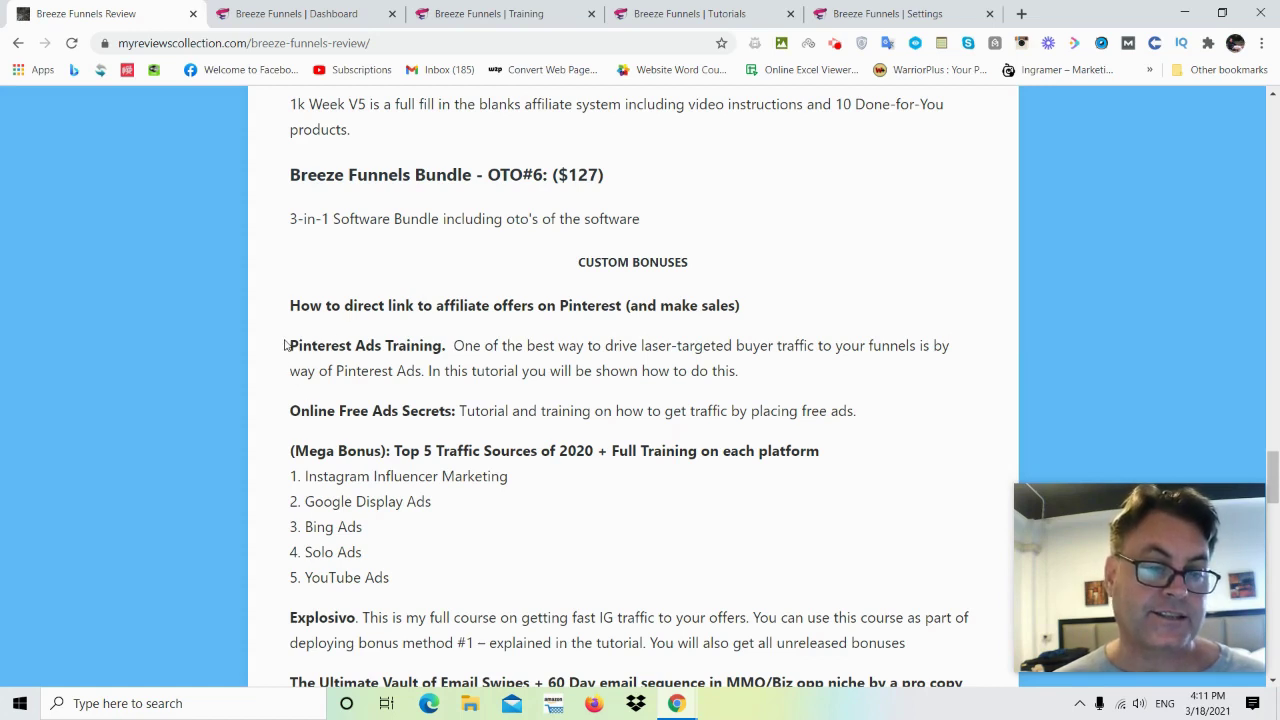
scroll(366, 379, "down", 1)
scroll(651, 394, "down", 1)
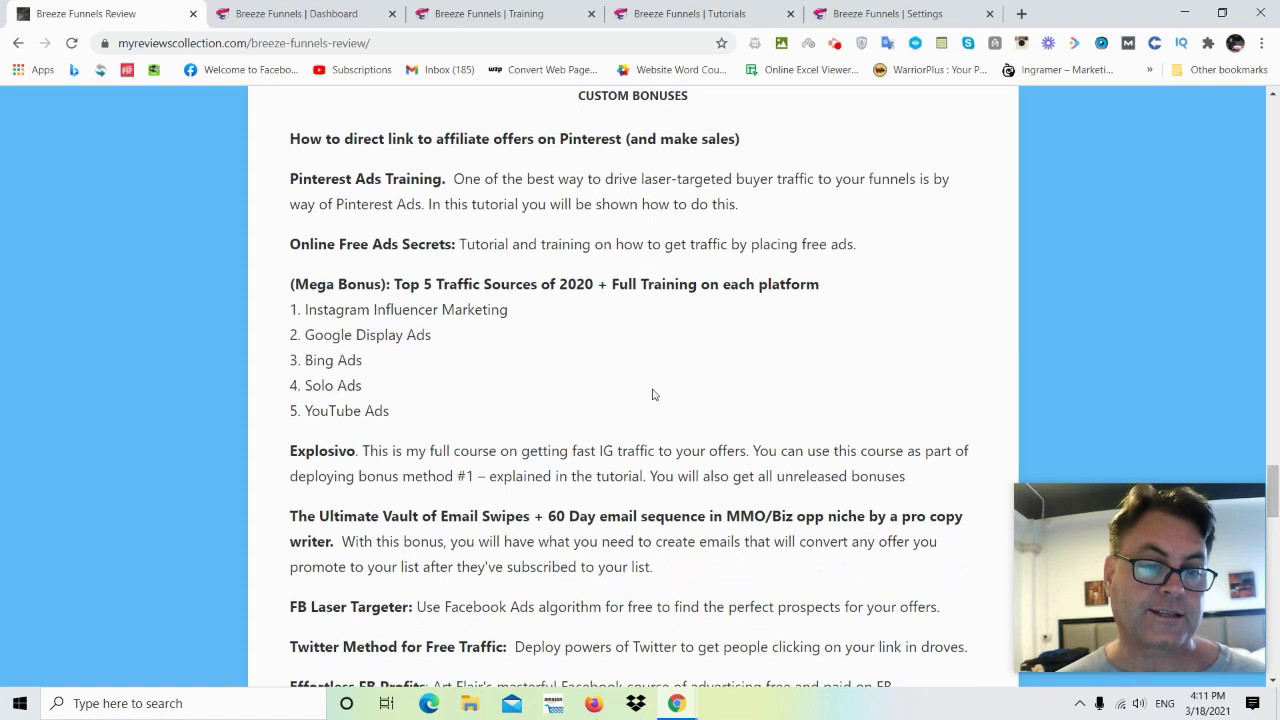
scroll(574, 420, "down", 1)
scroll(575, 416, "down", 2)
scroll(514, 334, "up", 5)
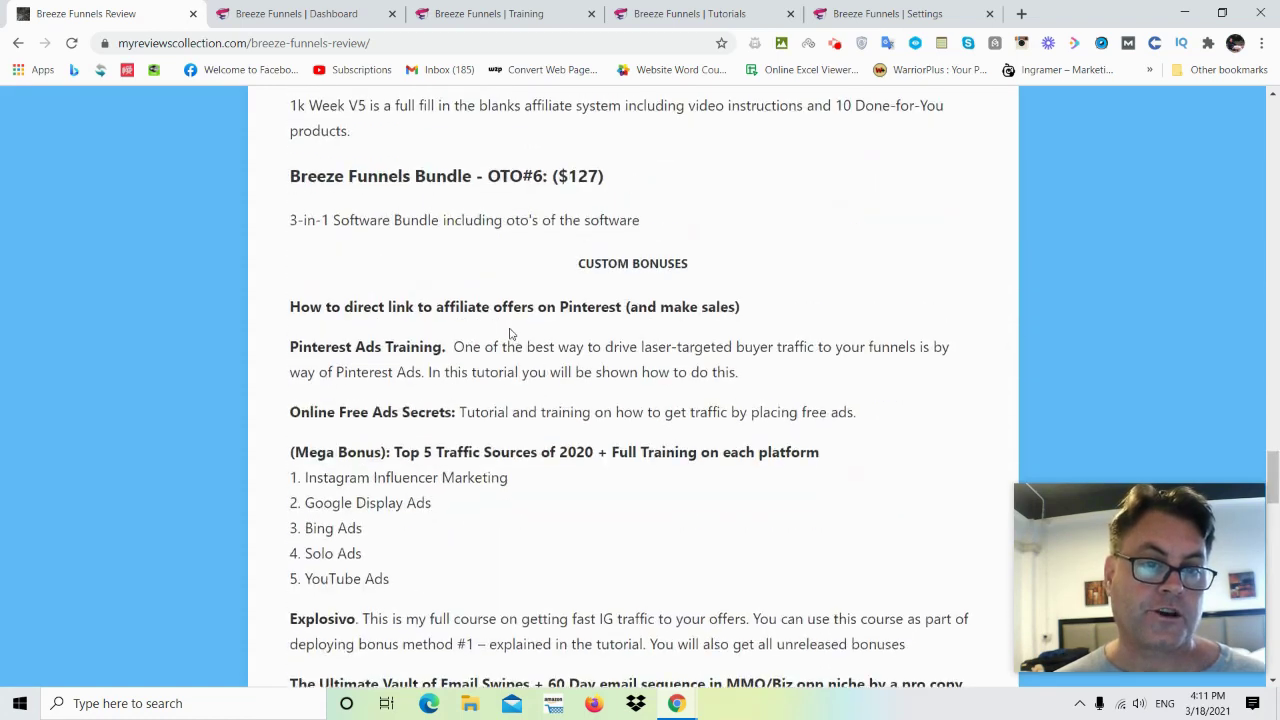
scroll(474, 391, "up", 5)
scroll(476, 389, "up", 5)
scroll(476, 389, "up", 4)
scroll(476, 389, "up", 4)
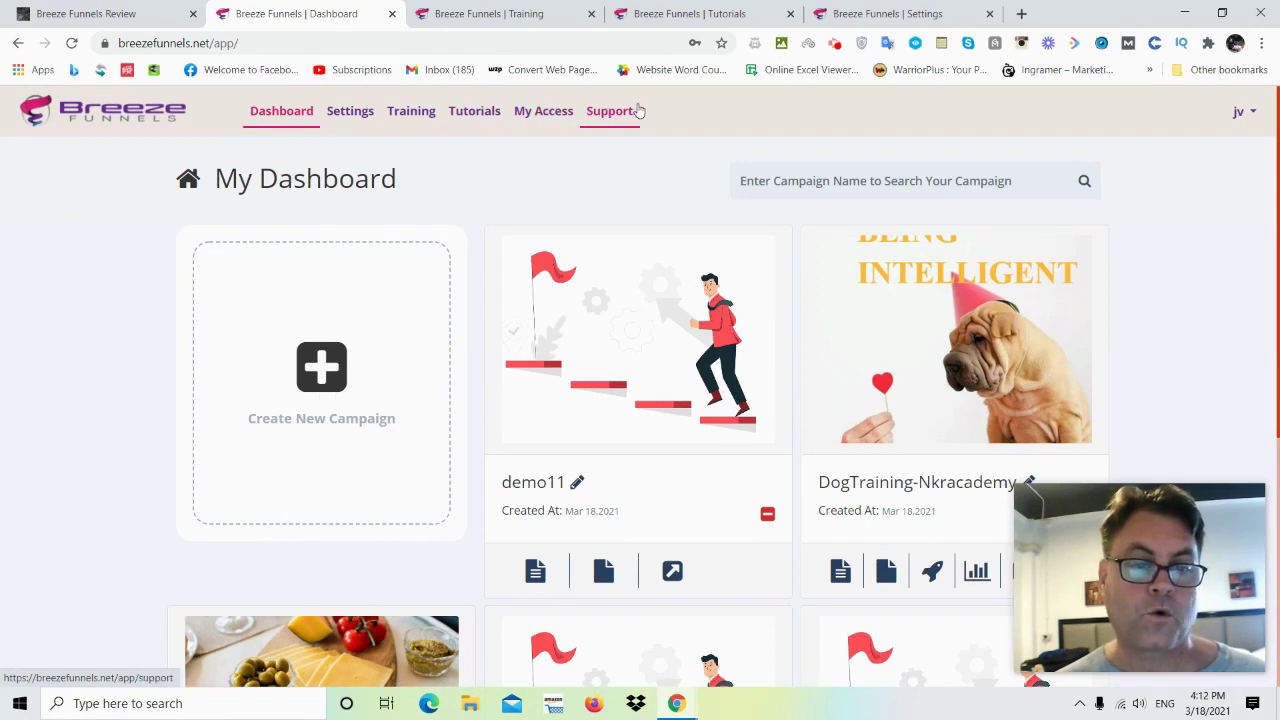
scroll(120, 260, "down", 1)
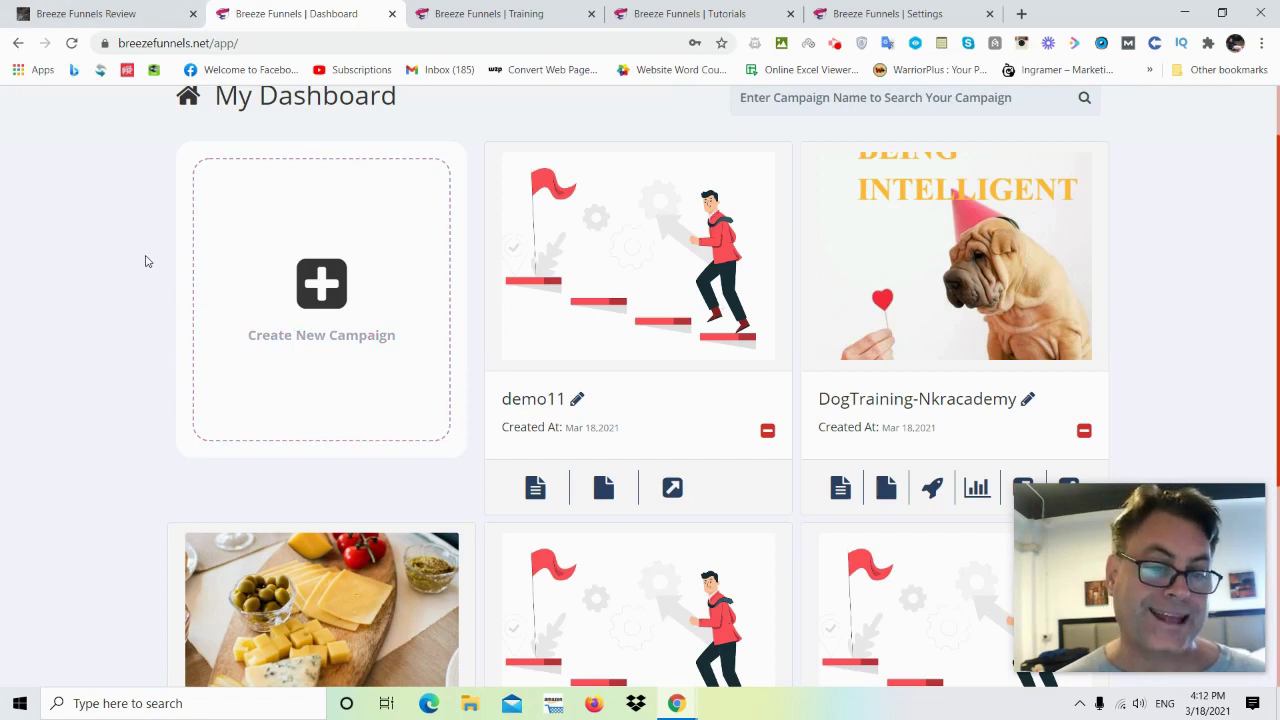
scroll(89, 243, "down", 1)
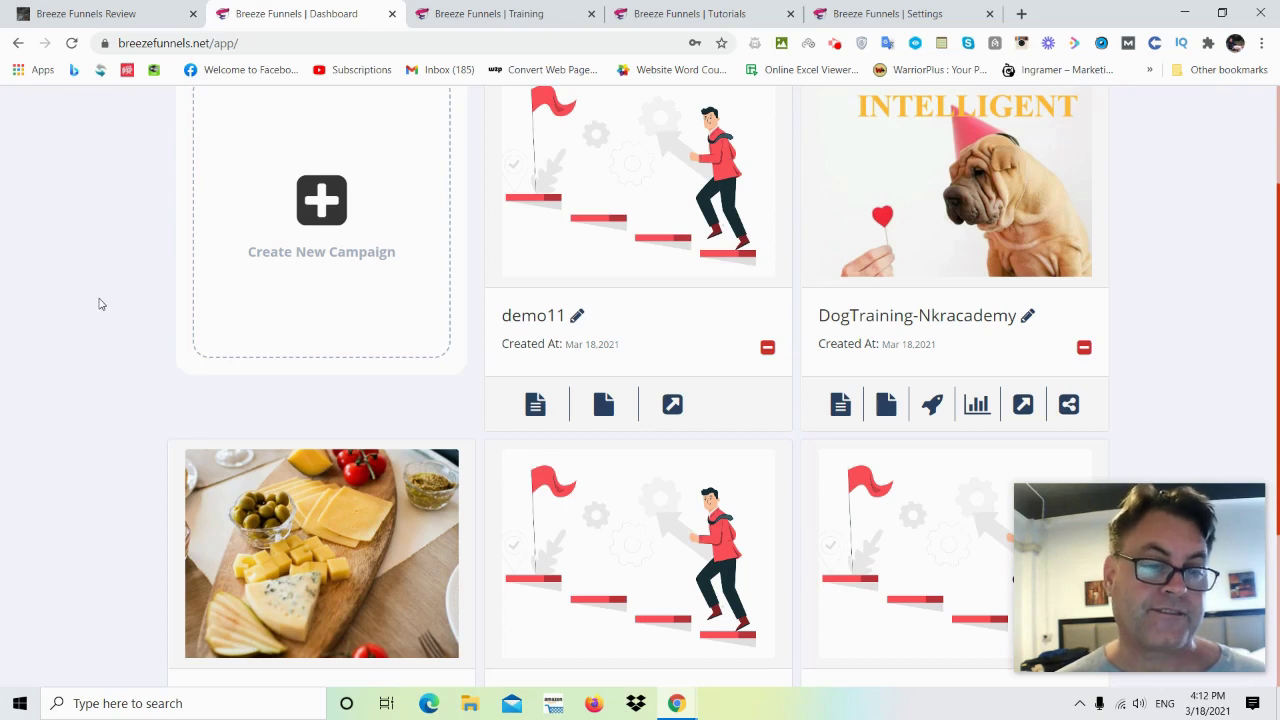
scroll(141, 301, "down", 1)
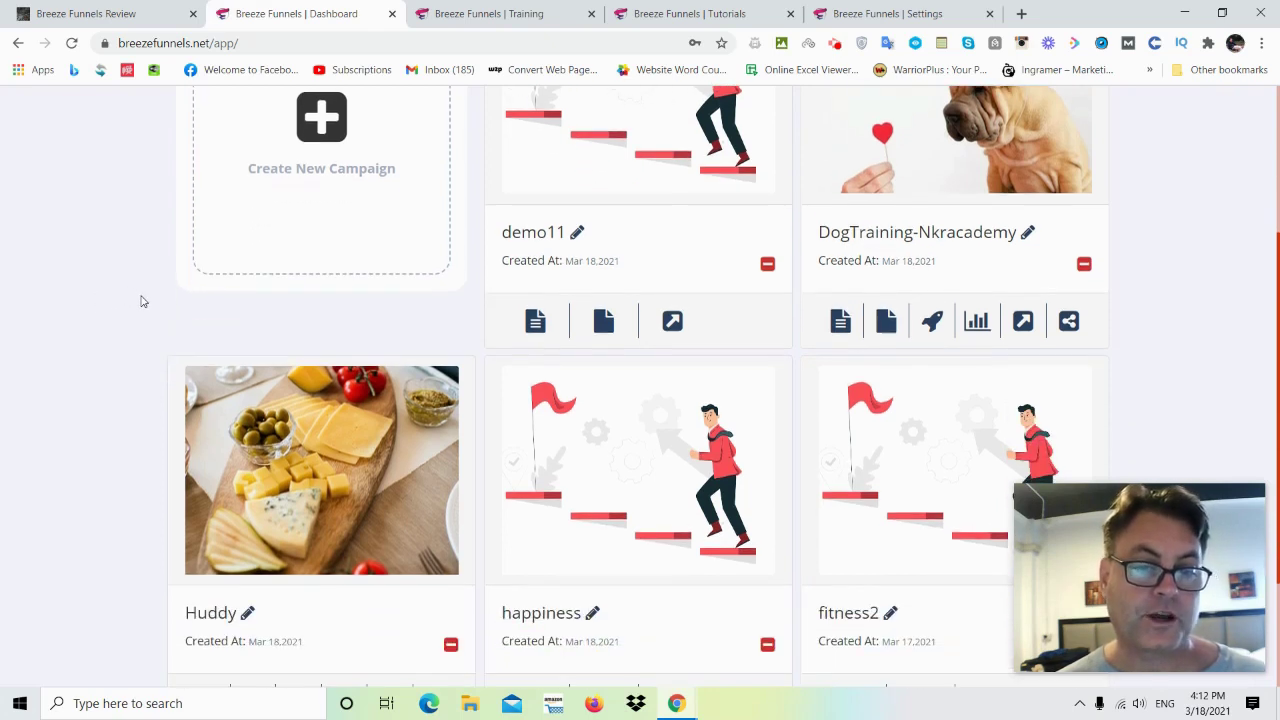
scroll(141, 301, "up", 1)
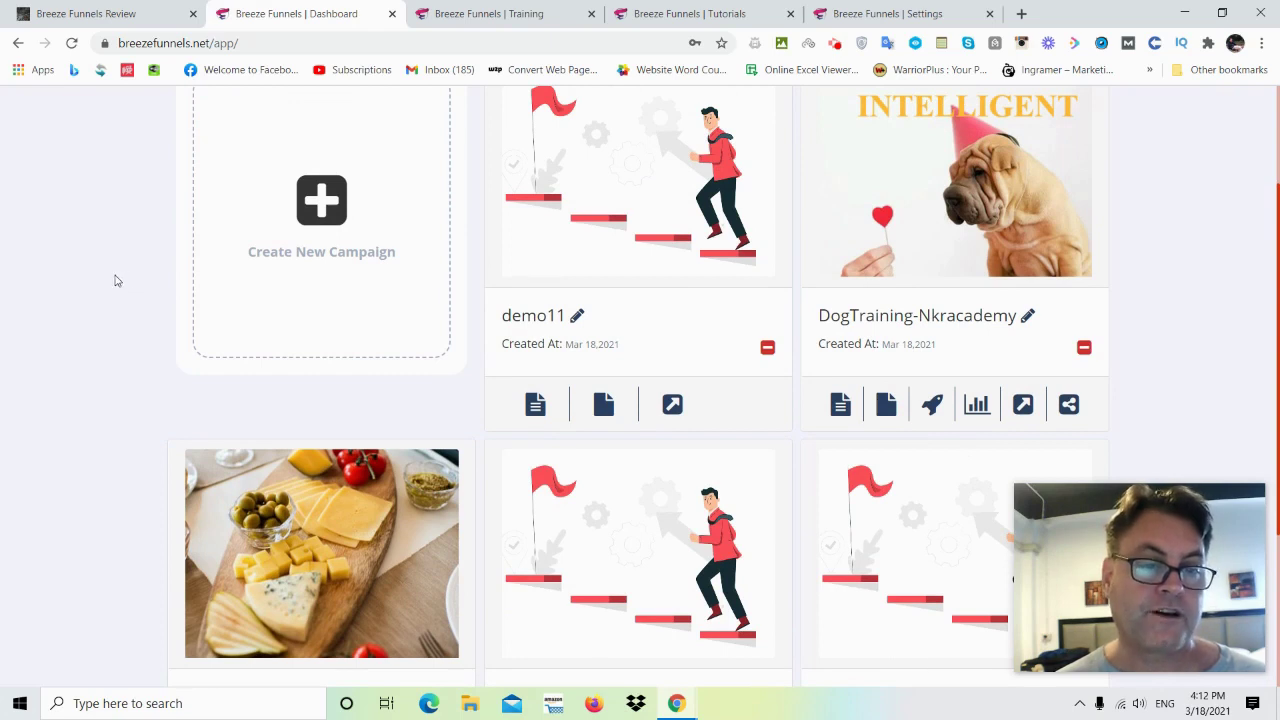
scroll(123, 280, "down", 3)
scroll(123, 280, "up", 5)
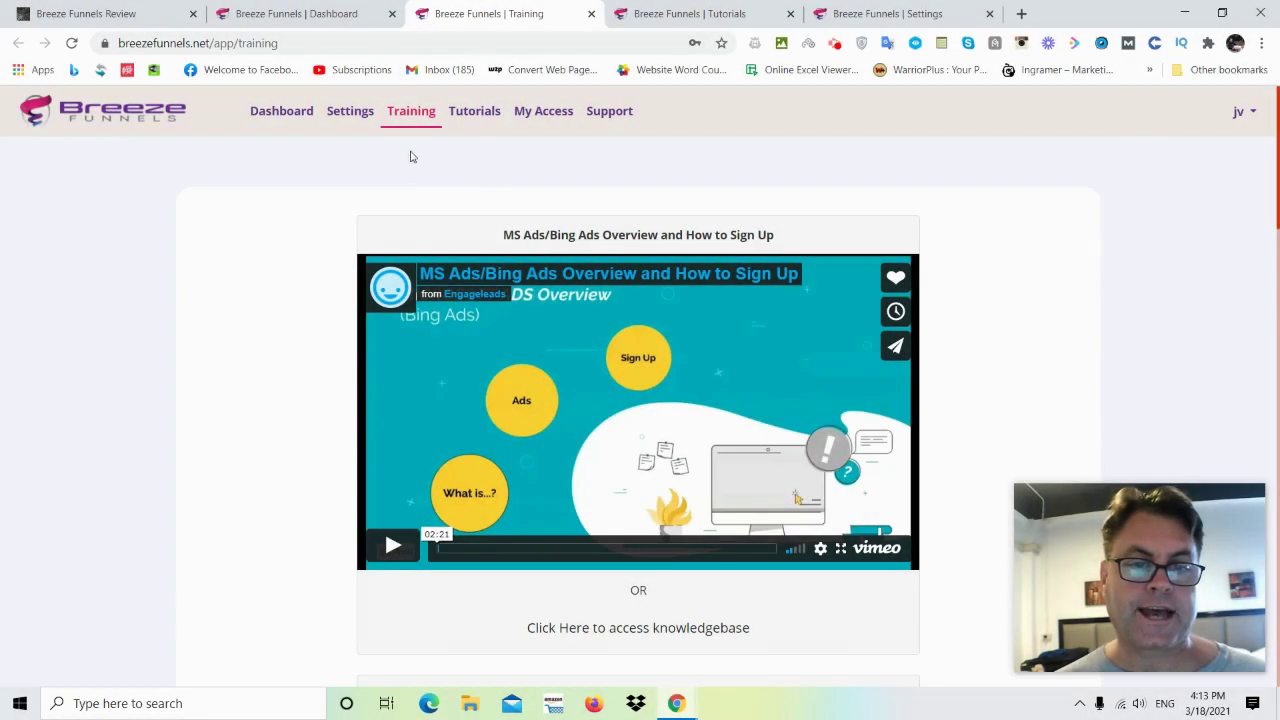
- Scroll the Training page past Auto responders overview and Main Keyword Strategy to MS Ads Part 2
scroll(226, 208, "down", 1)
scroll(226, 208, "down", 2)
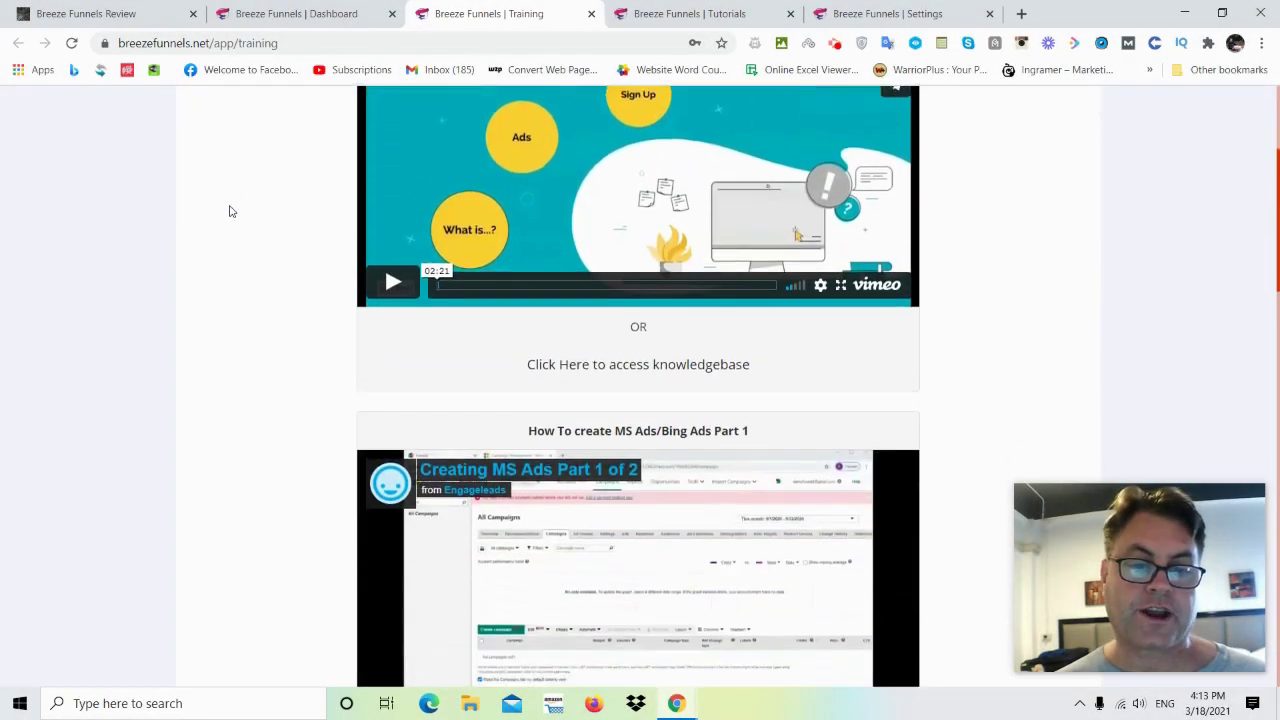
scroll(231, 209, "down", 1)
scroll(249, 194, "down", 1)
scroll(294, 177, "down", 1)
scroll(219, 183, "down", 2)
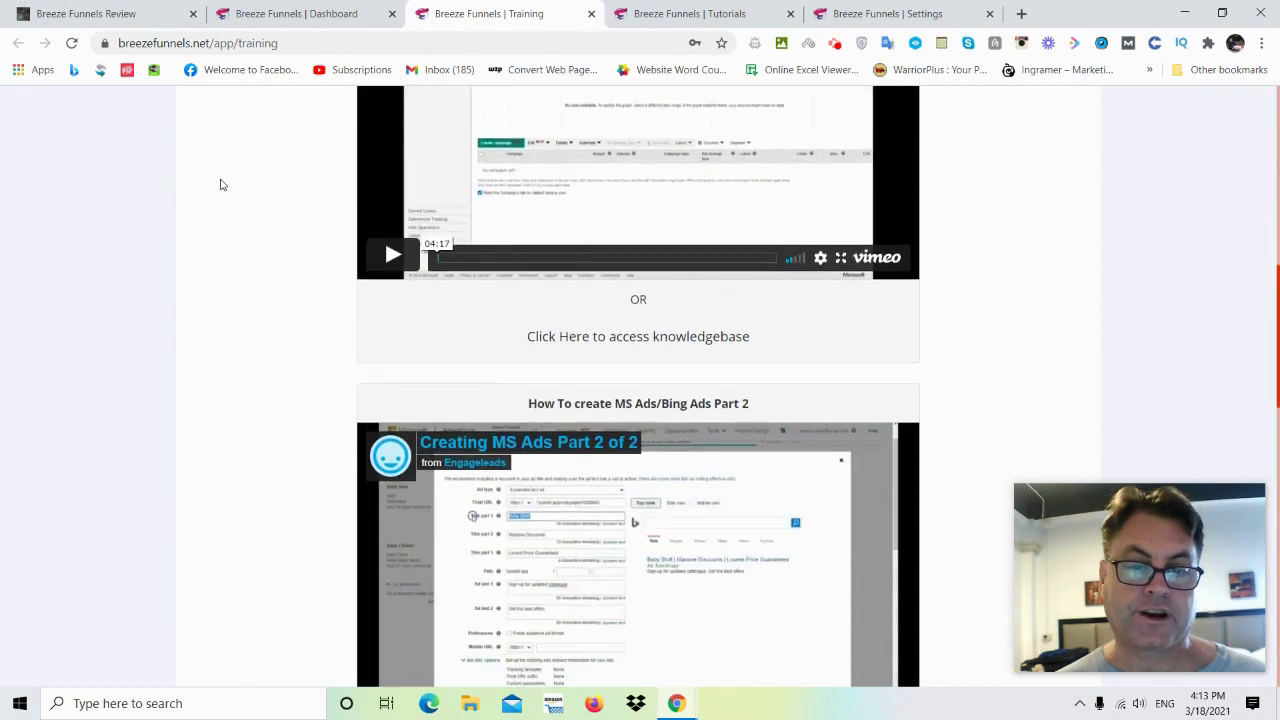
scroll(220, 183, "down", 2)
scroll(222, 190, "down", 3)
scroll(250, 192, "down", 1)
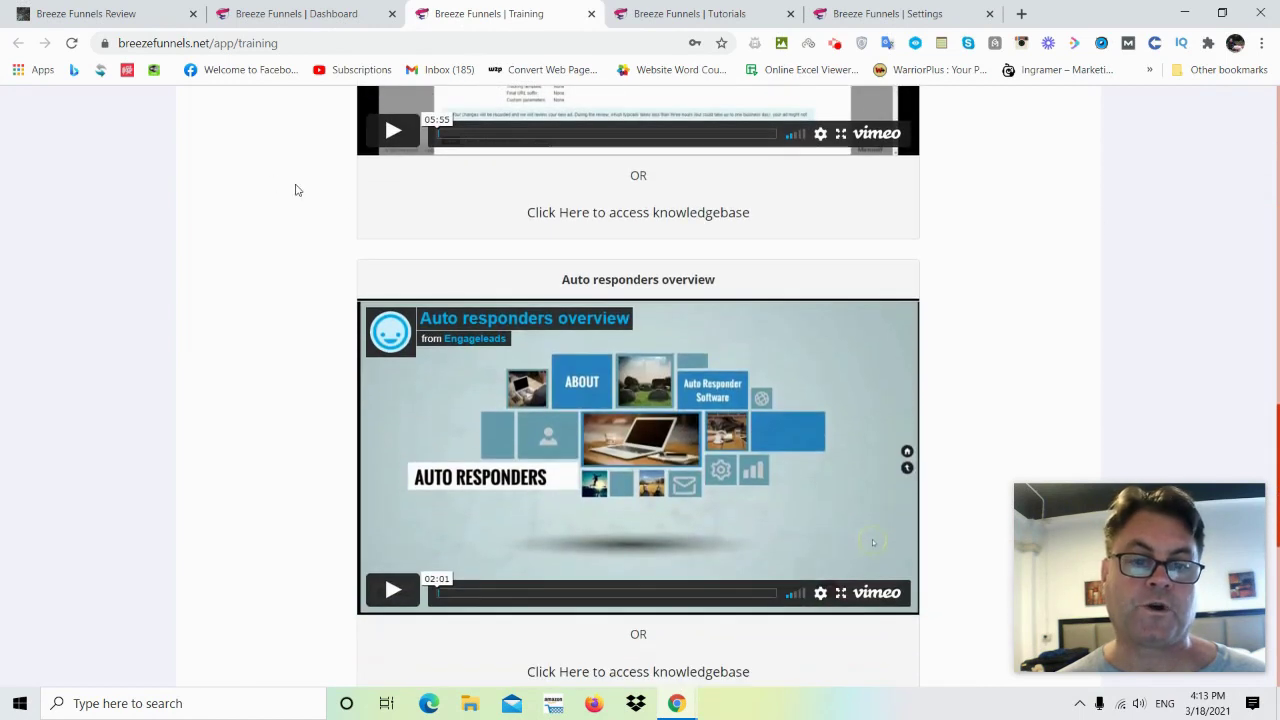
scroll(130, 210, "down", 2)
scroll(121, 201, "down", 2)
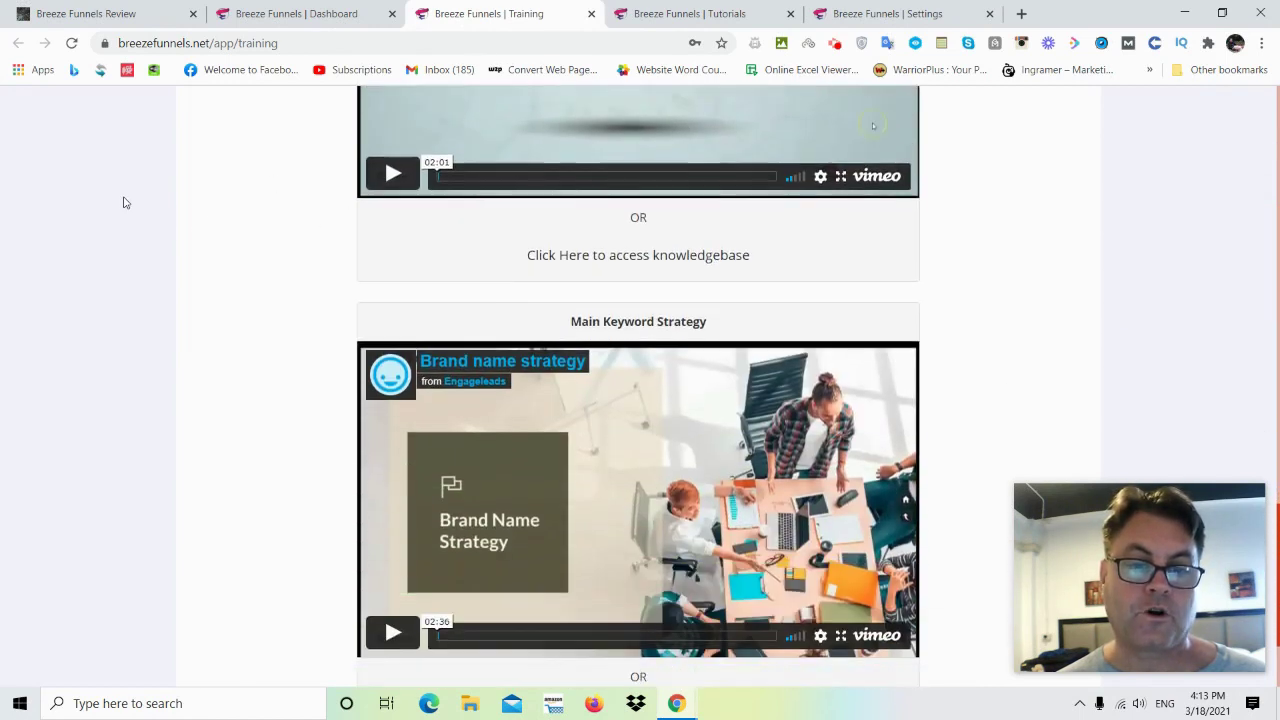
scroll(137, 206, "down", 1)
scroll(163, 229, "down", 1)
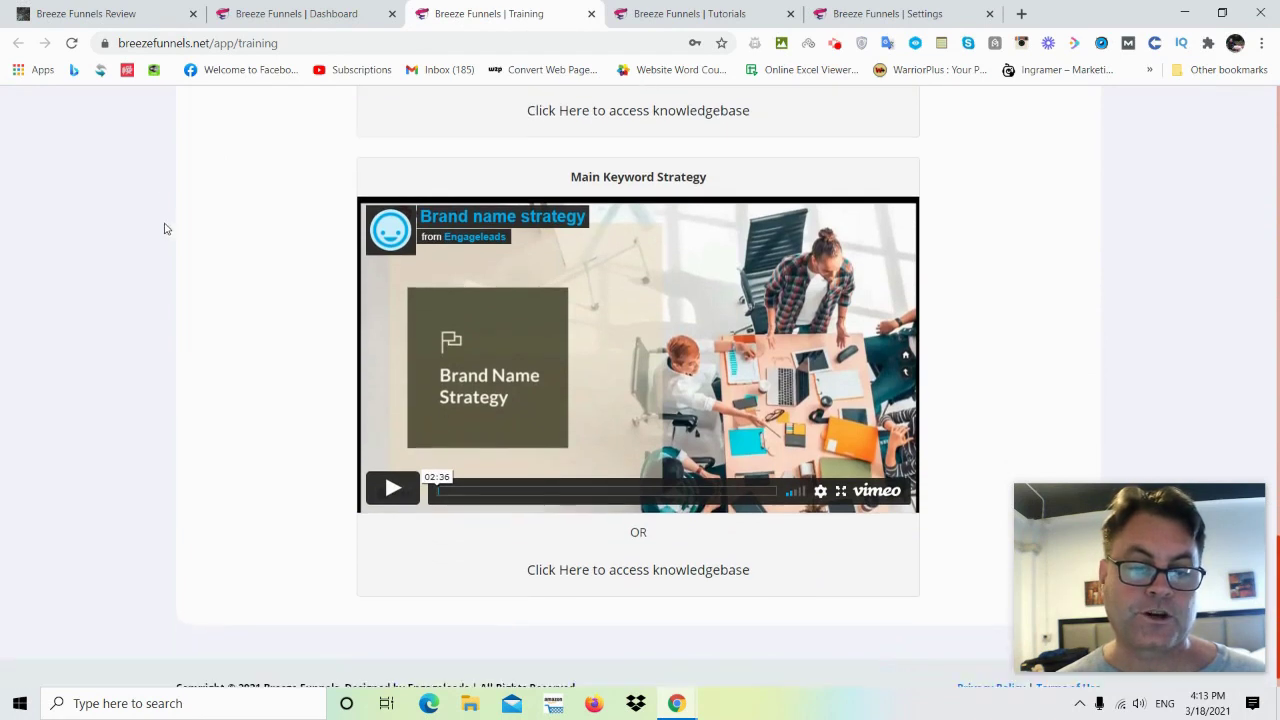
scroll(156, 208, "up", 1)
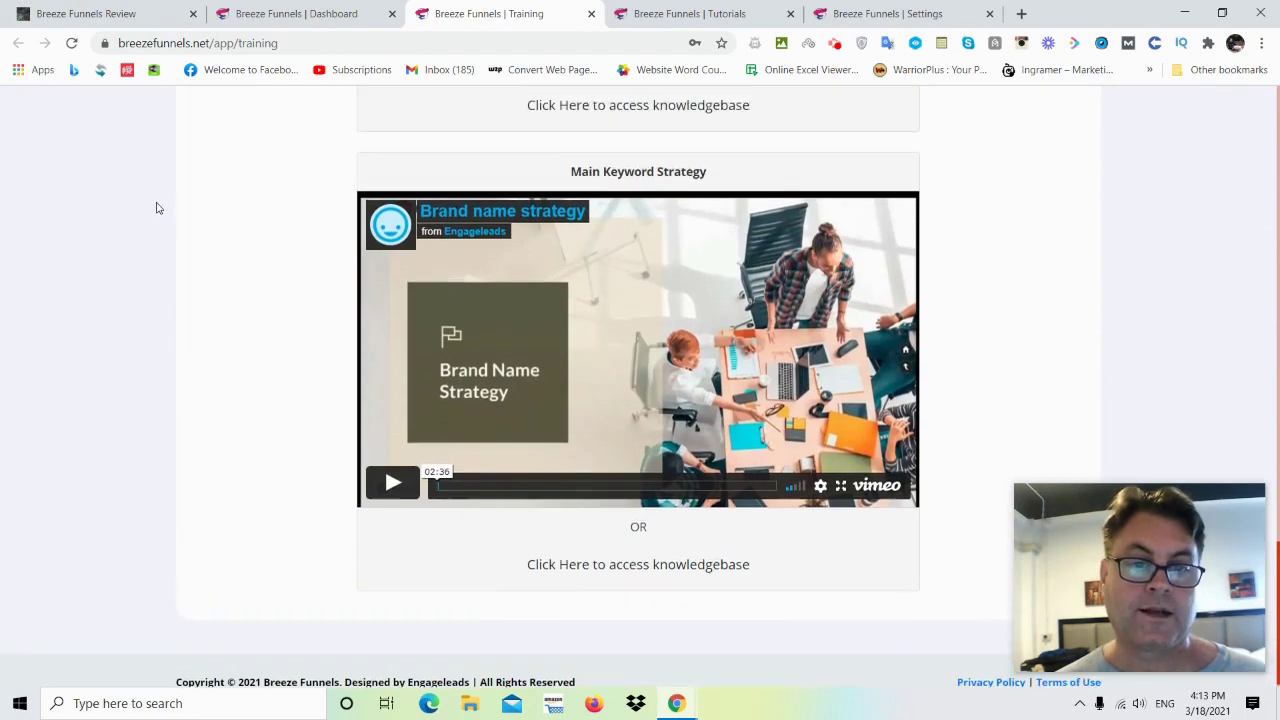
scroll(157, 206, "up", 4)
scroll(166, 214, "up", 3)
scroll(166, 214, "up", 4)
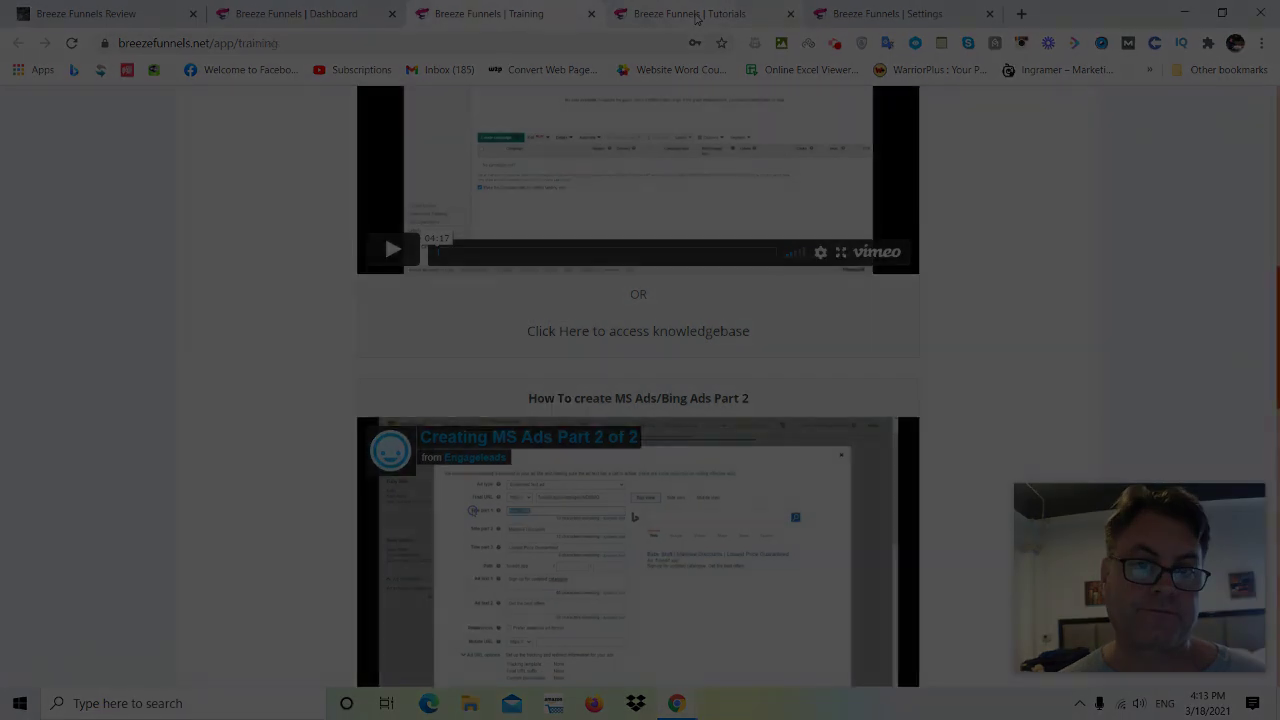
left_click(697, 17)
scroll(400, 250, "down", 2)
scroll(286, 256, "down", 1)
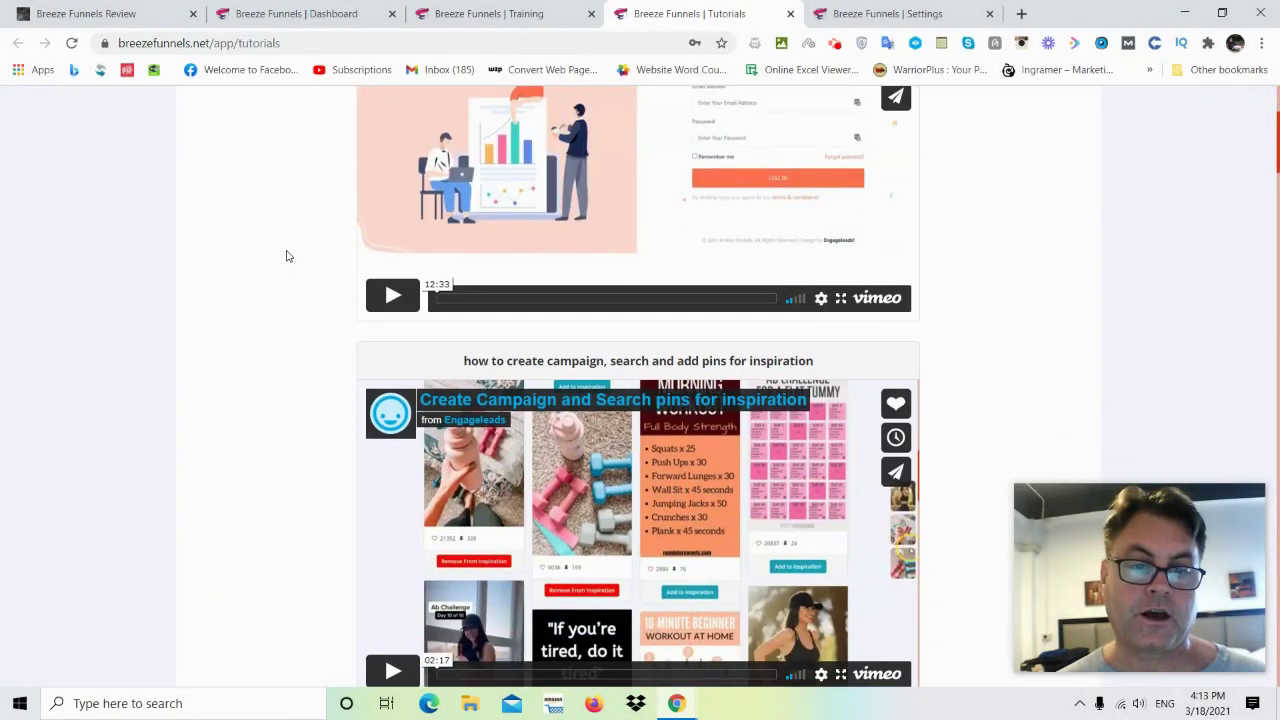
scroll(270, 235, "down", 1)
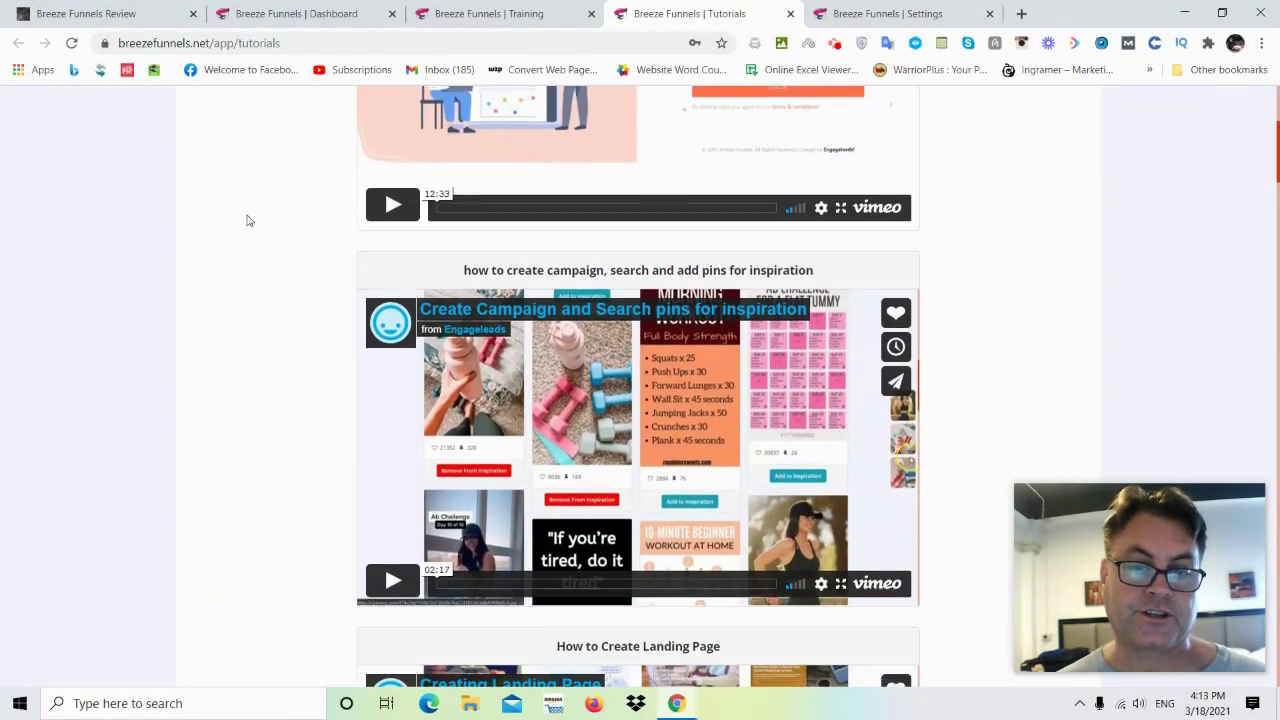
scroll(249, 218, "down", 2)
scroll(250, 220, "down", 1)
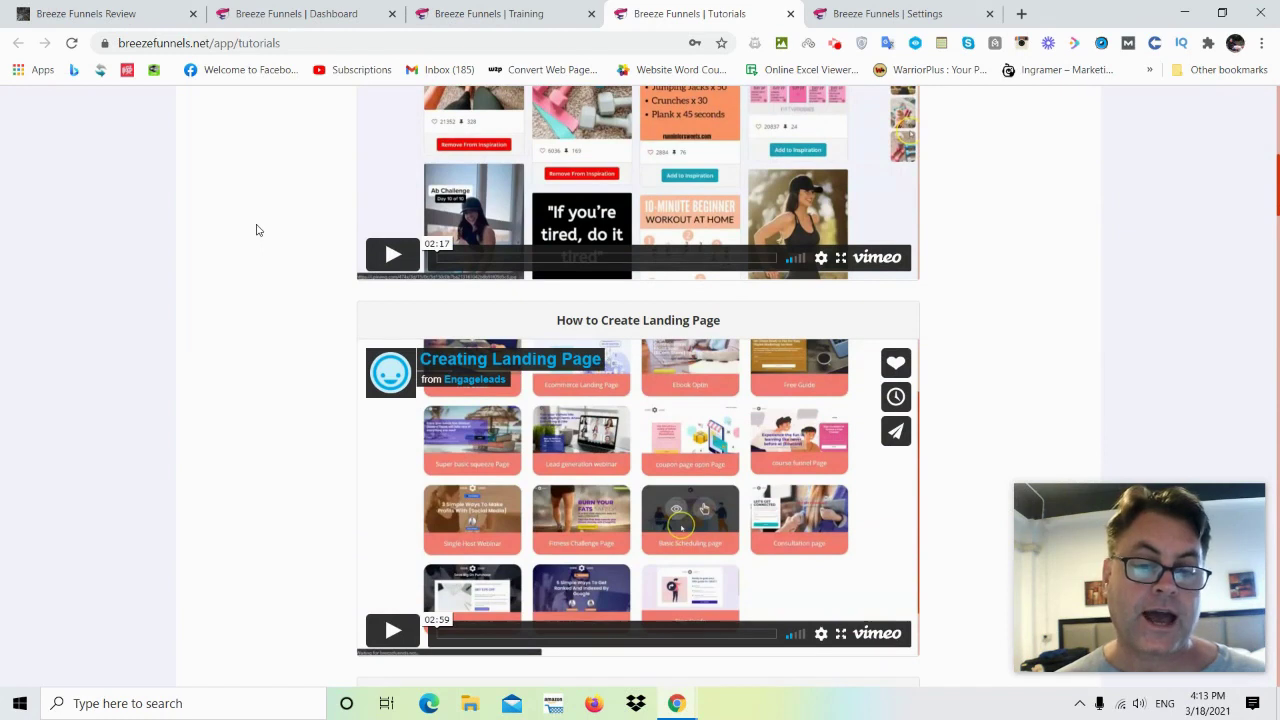
scroll(254, 229, "down", 2)
scroll(256, 231, "down", 1)
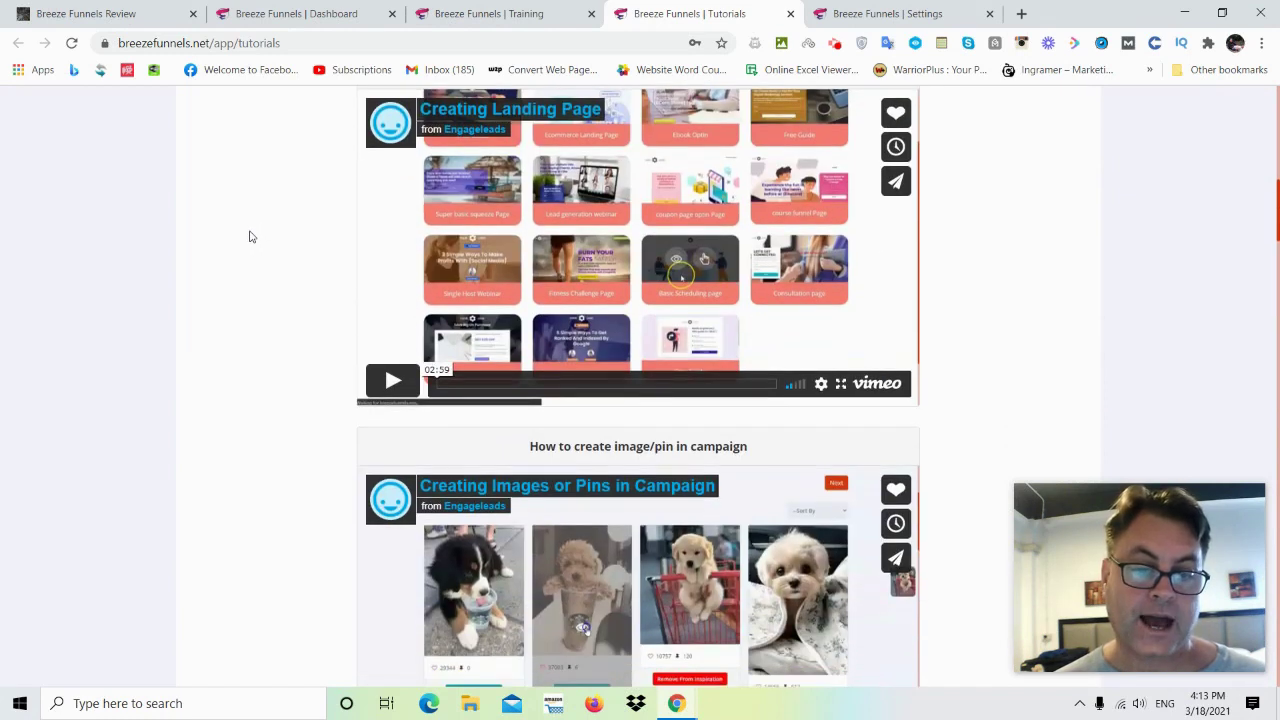
scroll(250, 230, "down", 3)
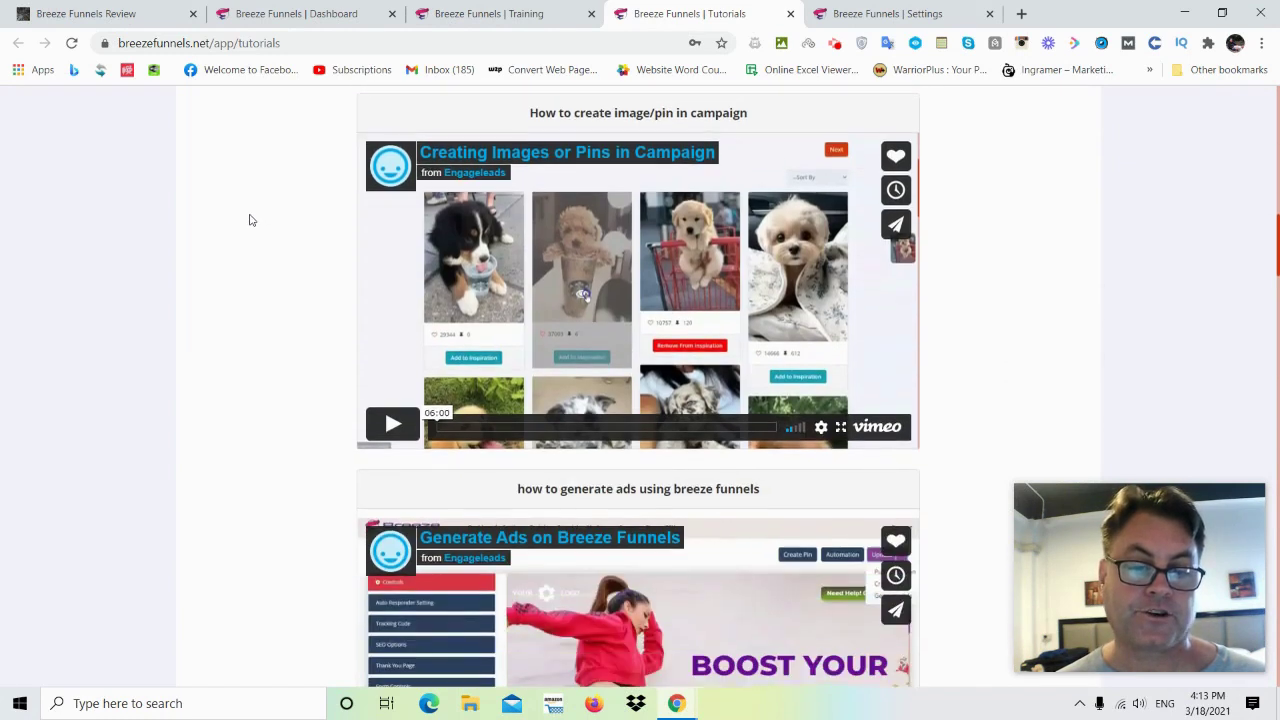
scroll(250, 220, "down", 1)
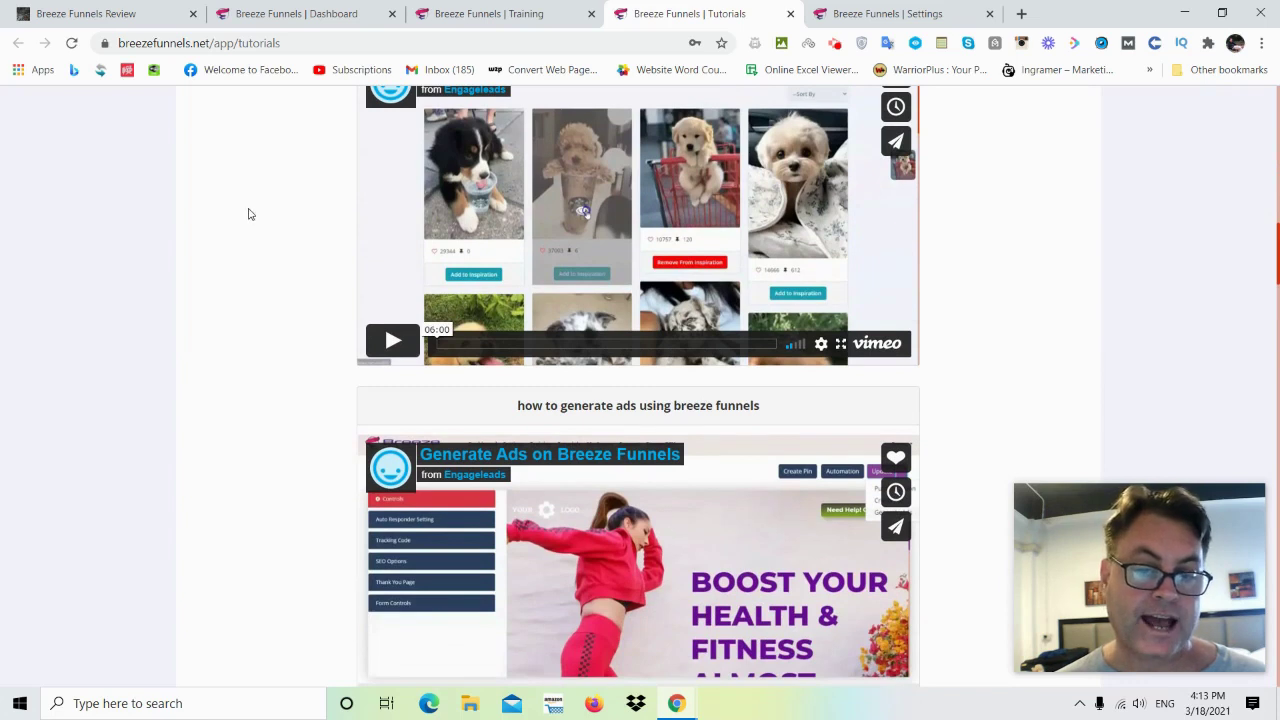
scroll(250, 214, "down", 5)
scroll(248, 196, "down", 1)
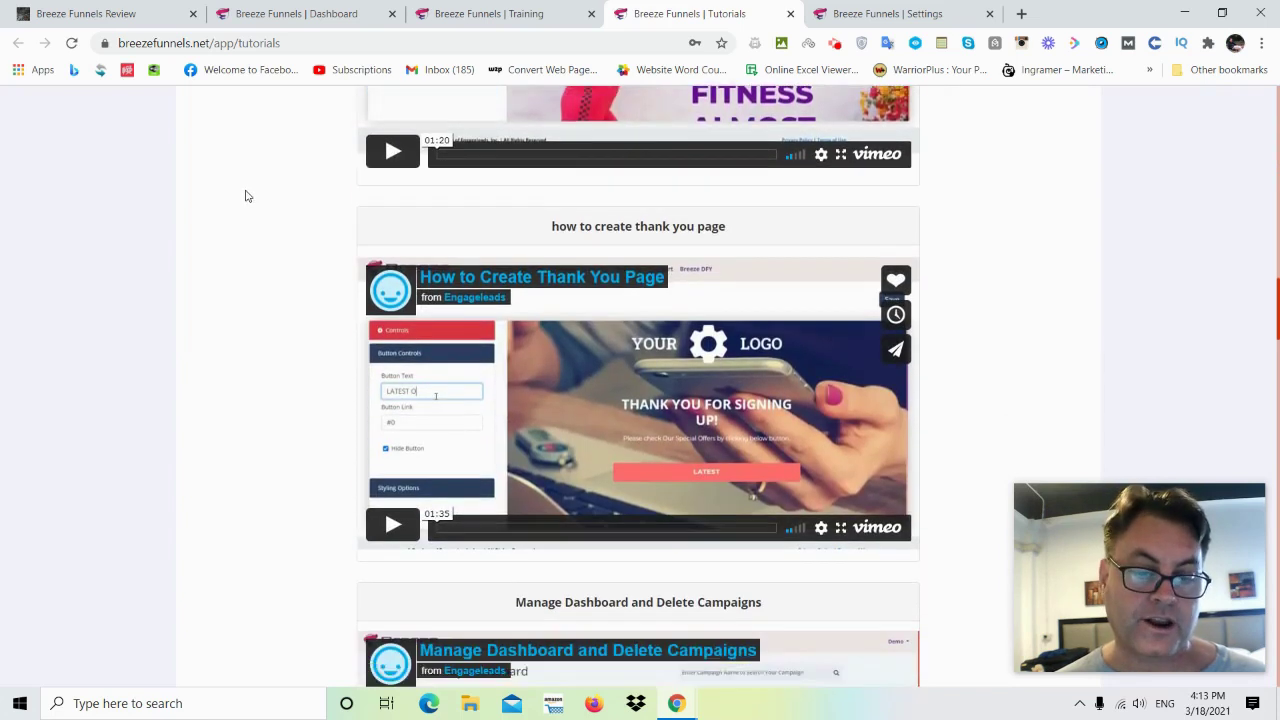
scroll(248, 196, "down", 2)
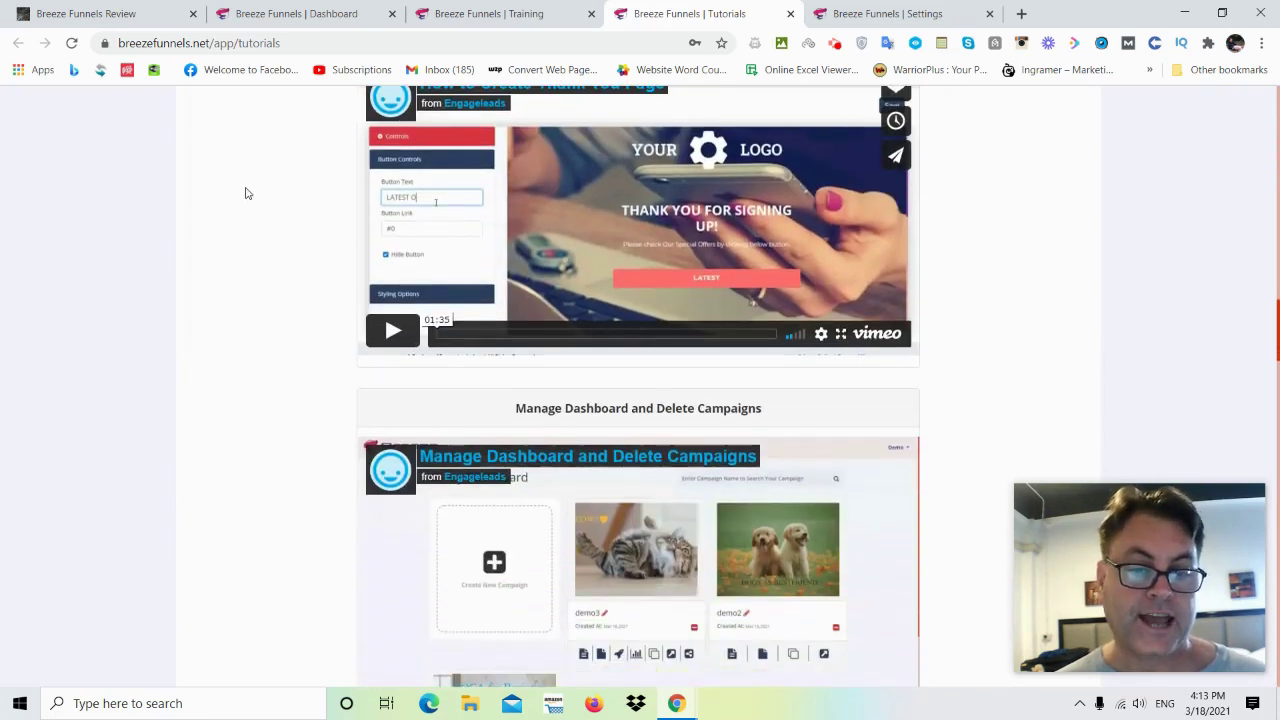
scroll(240, 177, "down", 4)
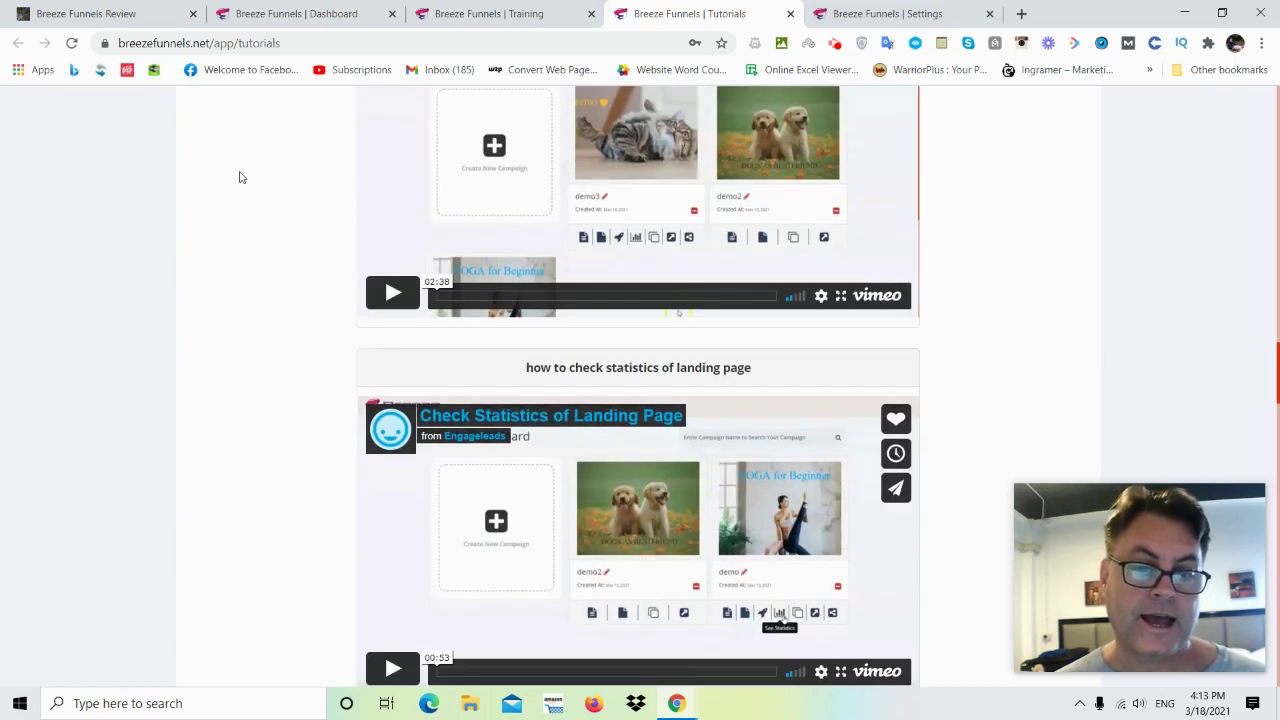
scroll(226, 162, "down", 3)
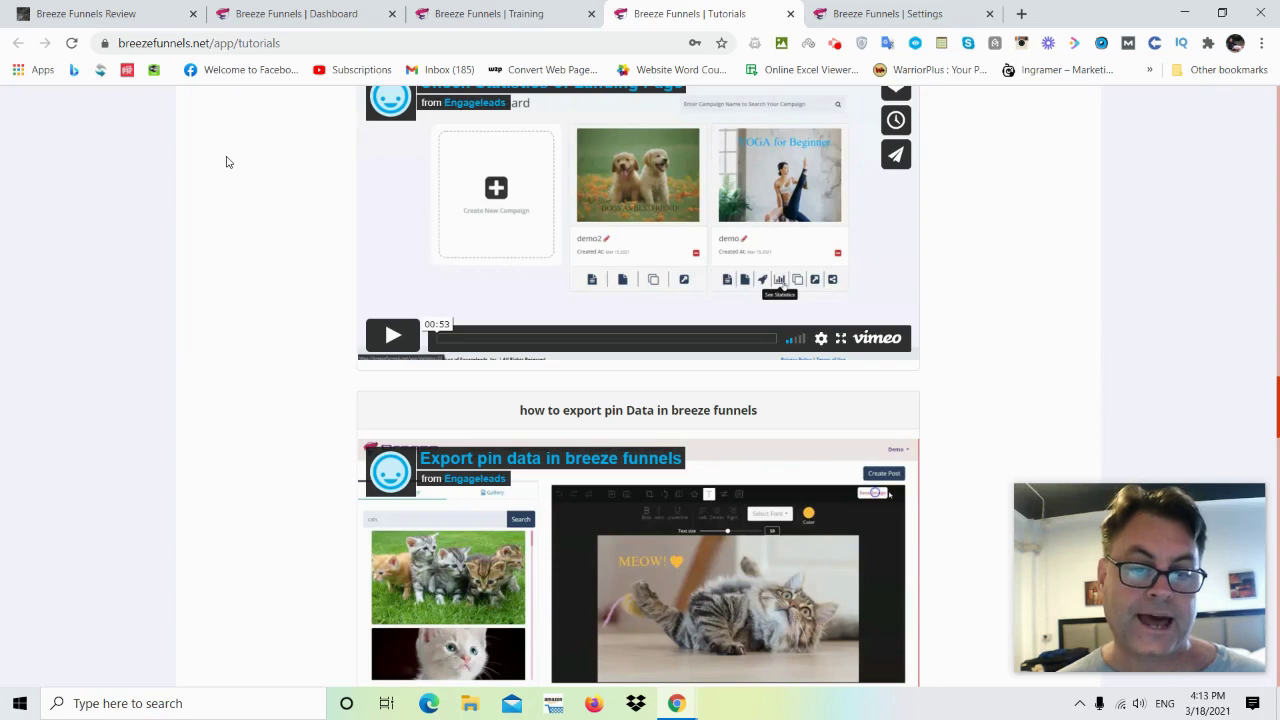
scroll(226, 162, "down", 3)
scroll(226, 158, "down", 1)
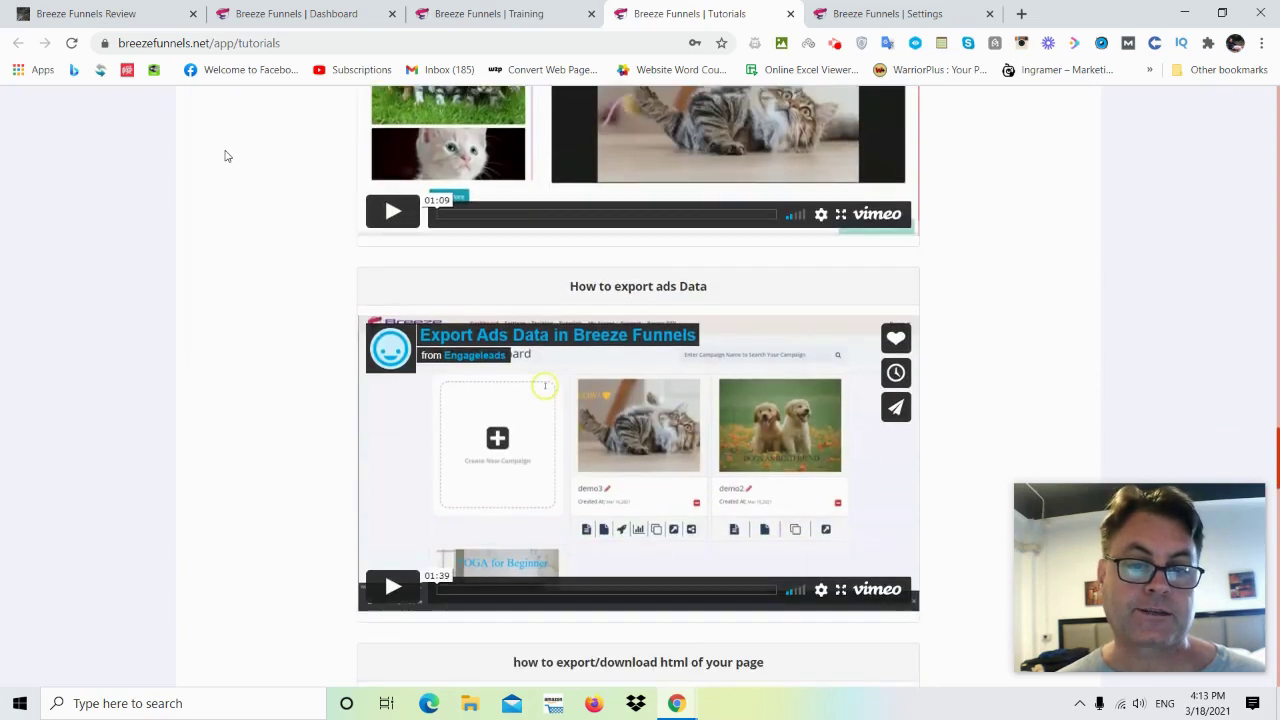
scroll(226, 156, "down", 2)
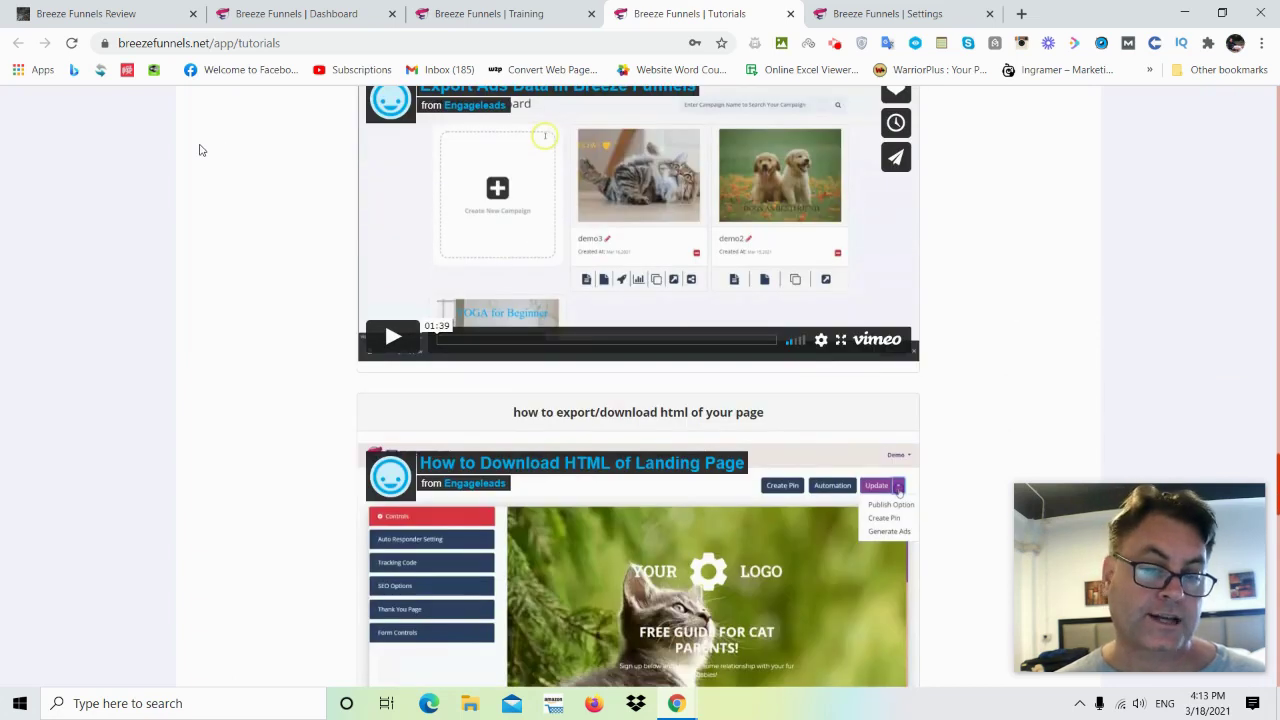
scroll(199, 150, "down", 2)
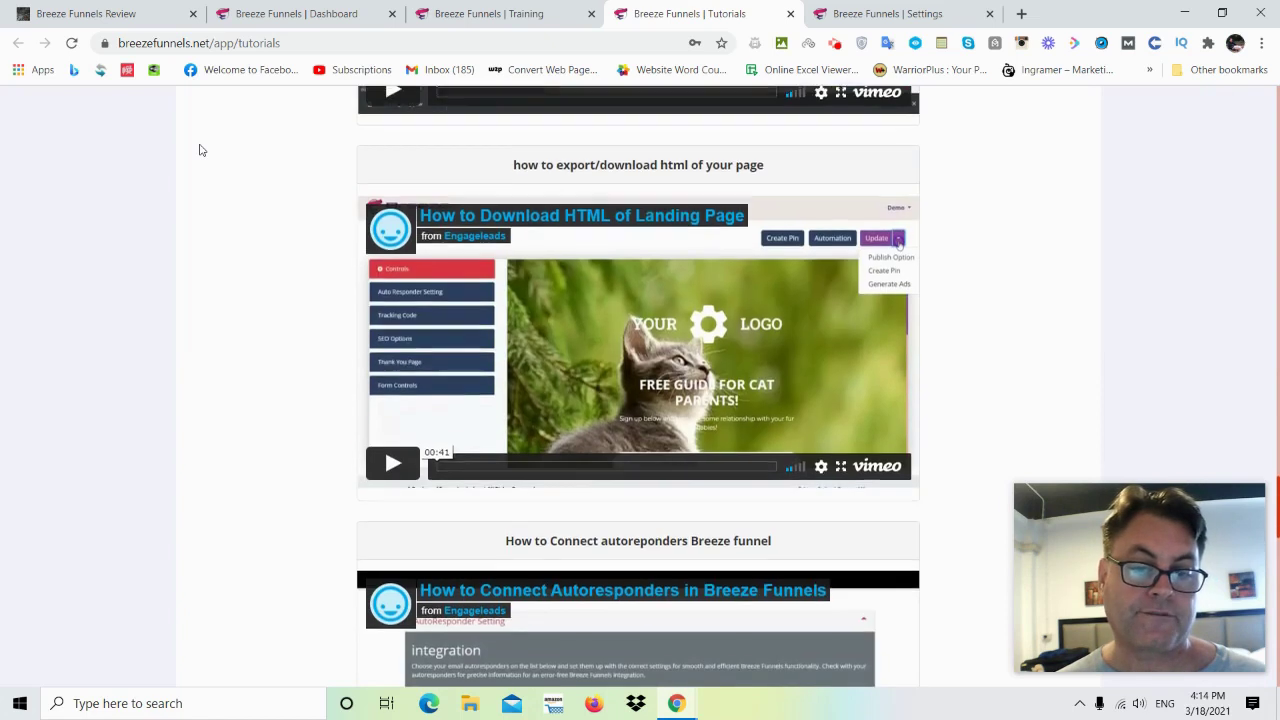
scroll(200, 152, "down", 1)
scroll(201, 155, "down", 1)
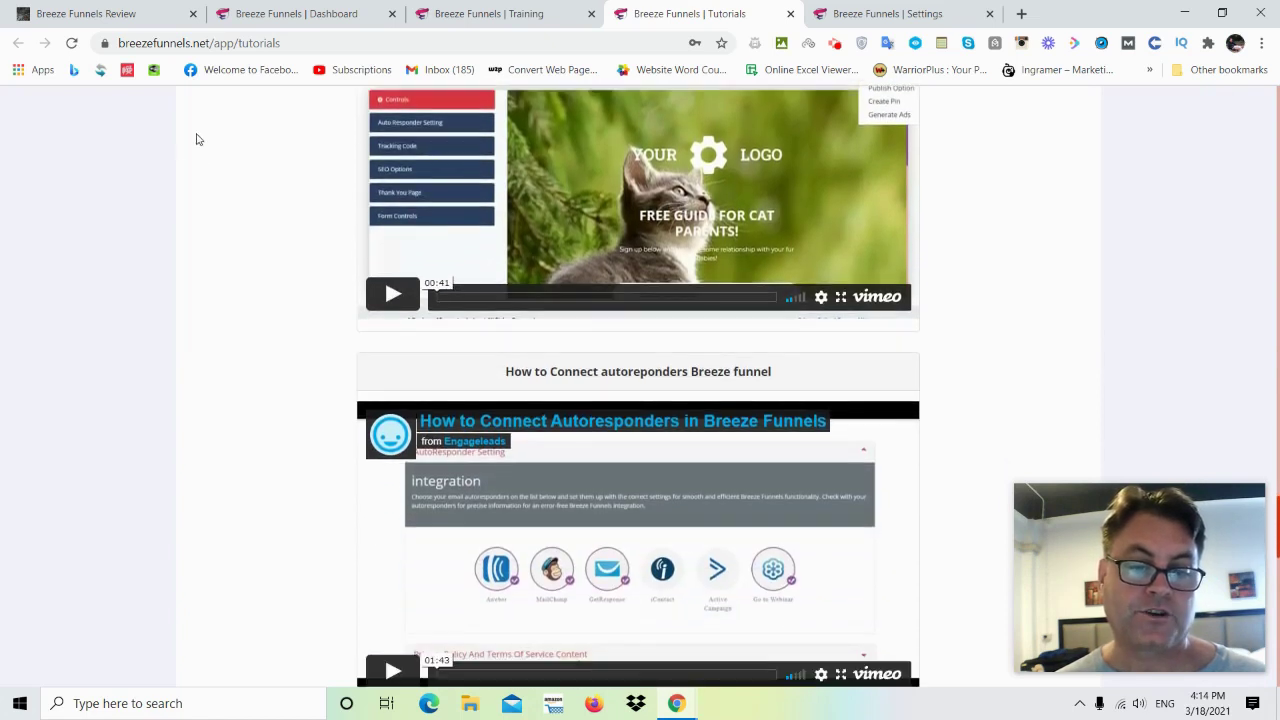
scroll(172, 167, "down", 2)
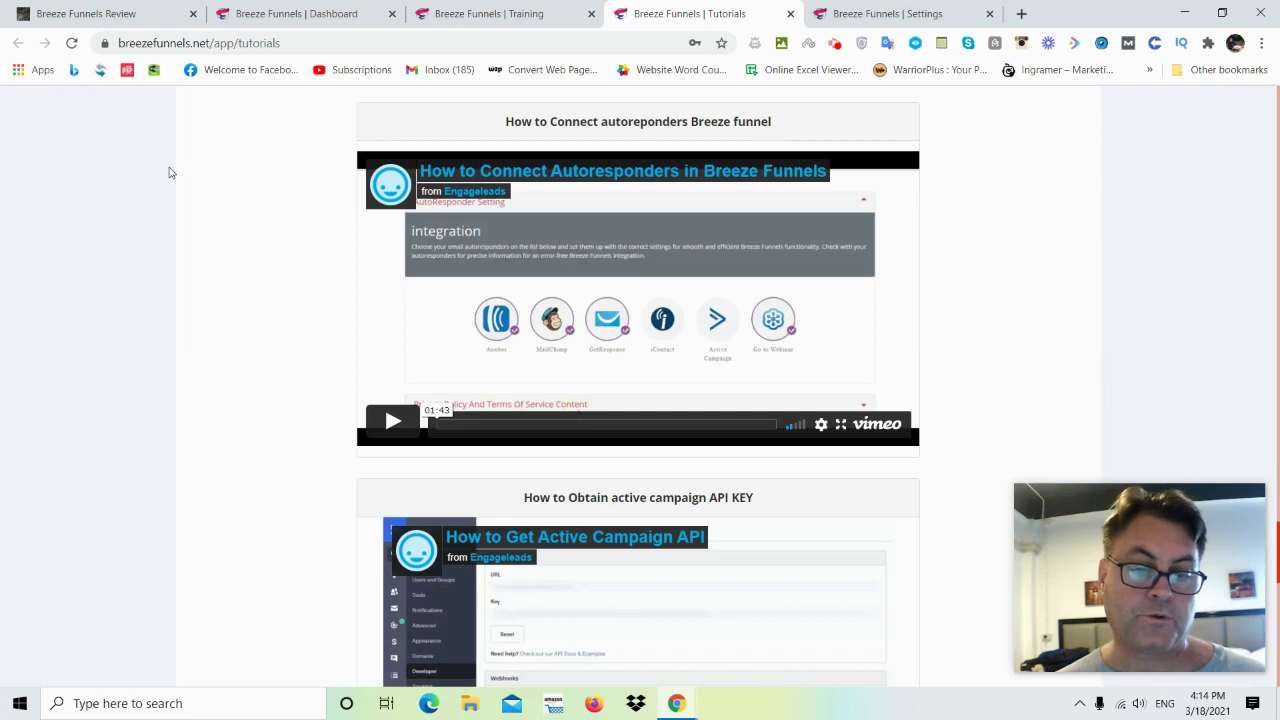
scroll(147, 170, "down", 3)
scroll(147, 172, "down", 2)
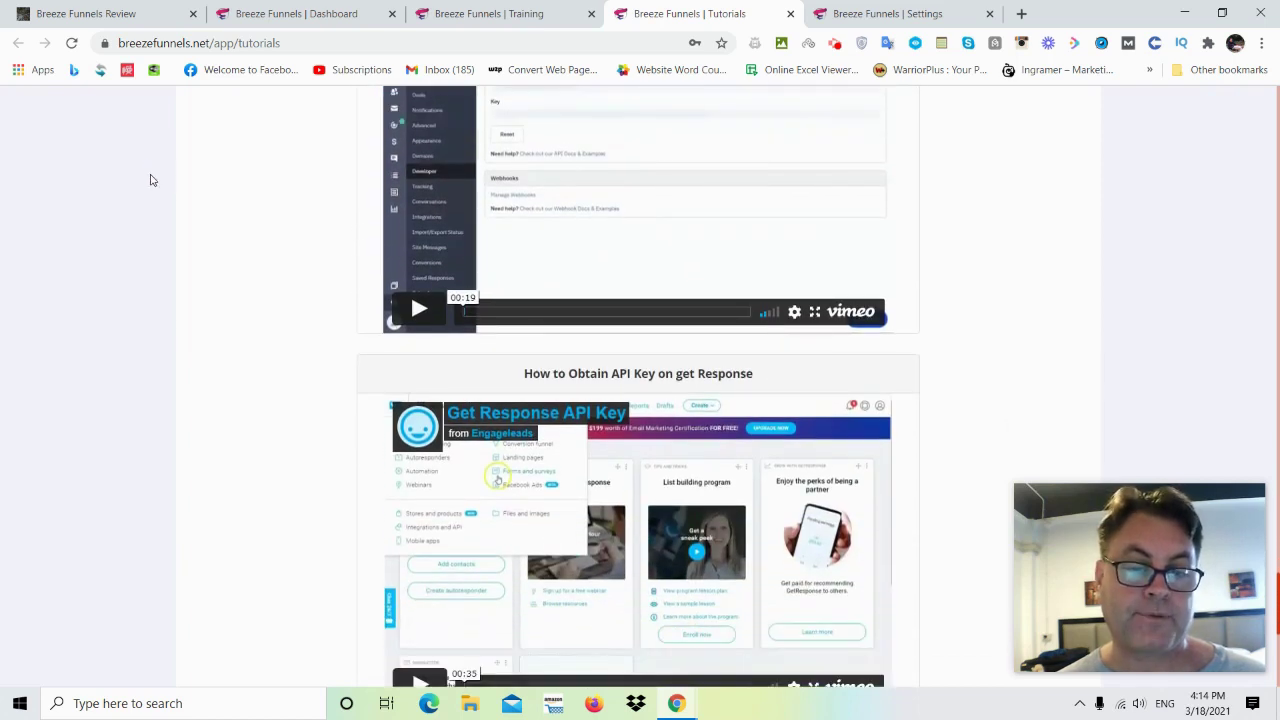
scroll(147, 175, "down", 3)
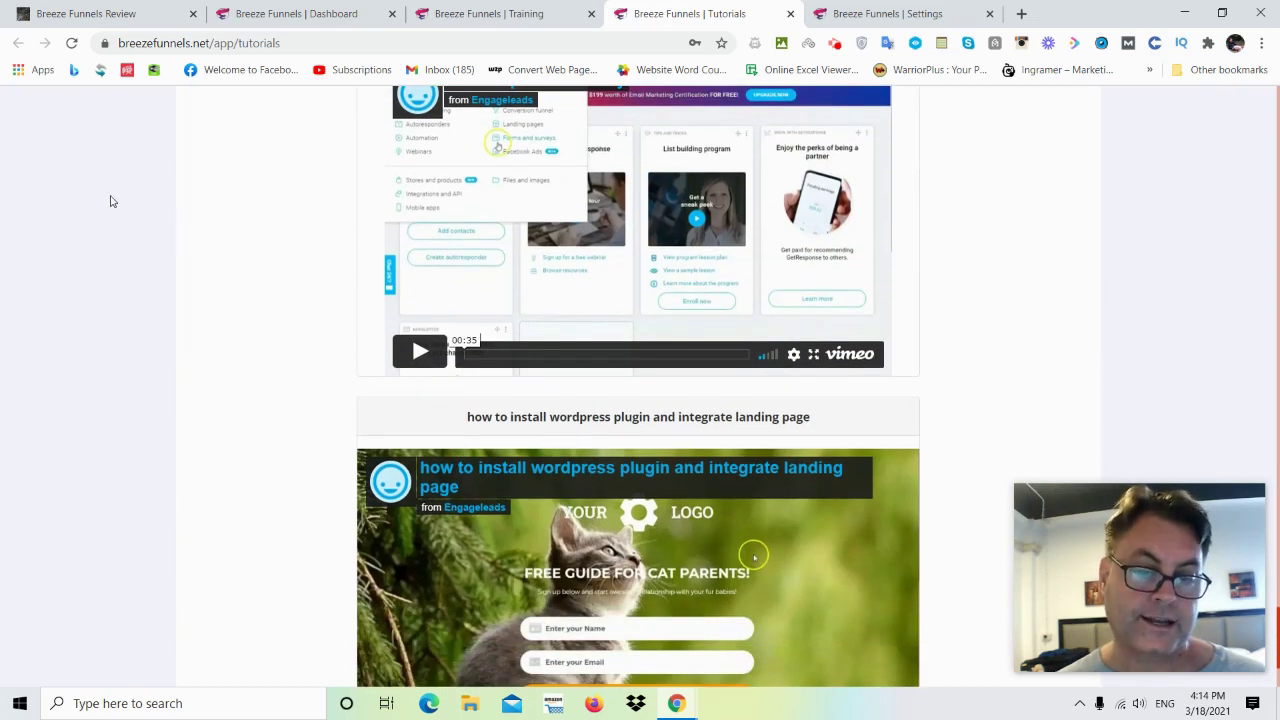
scroll(125, 203, "down", 2)
scroll(157, 249, "up", 2)
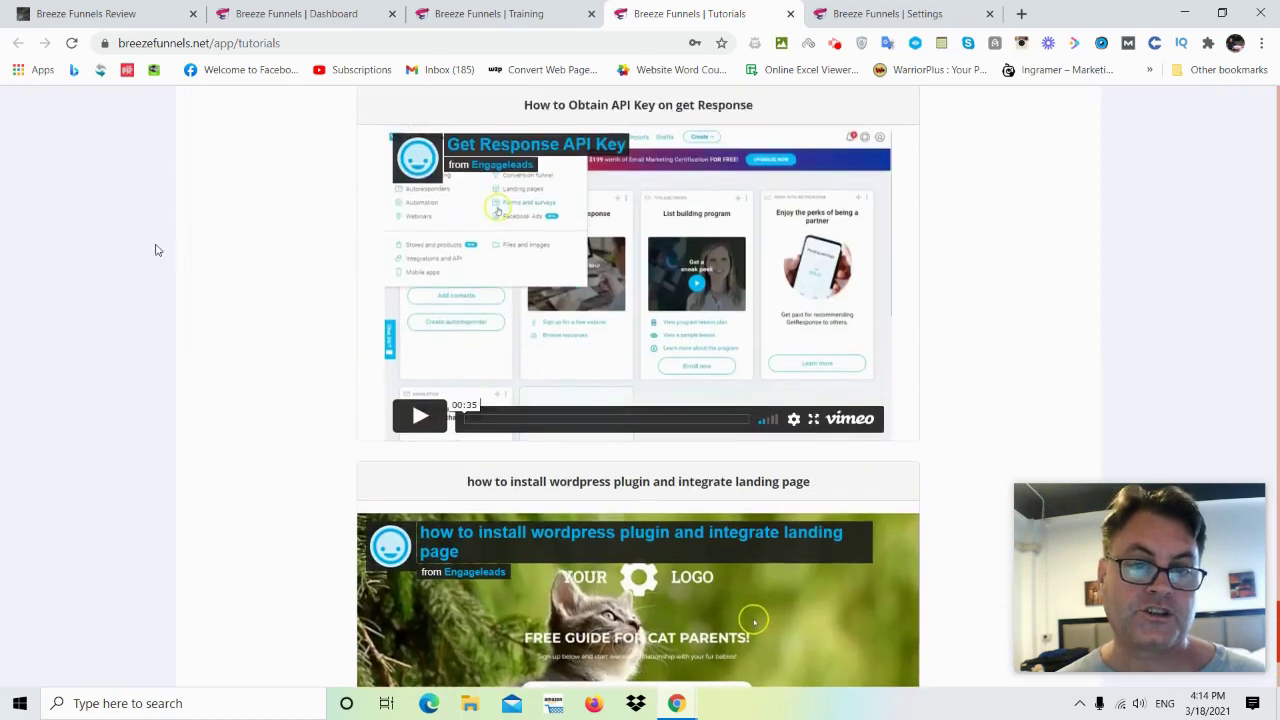
scroll(143, 234, "up", 4)
scroll(140, 217, "up", 4)
scroll(152, 203, "up", 2)
scroll(150, 203, "up", 4)
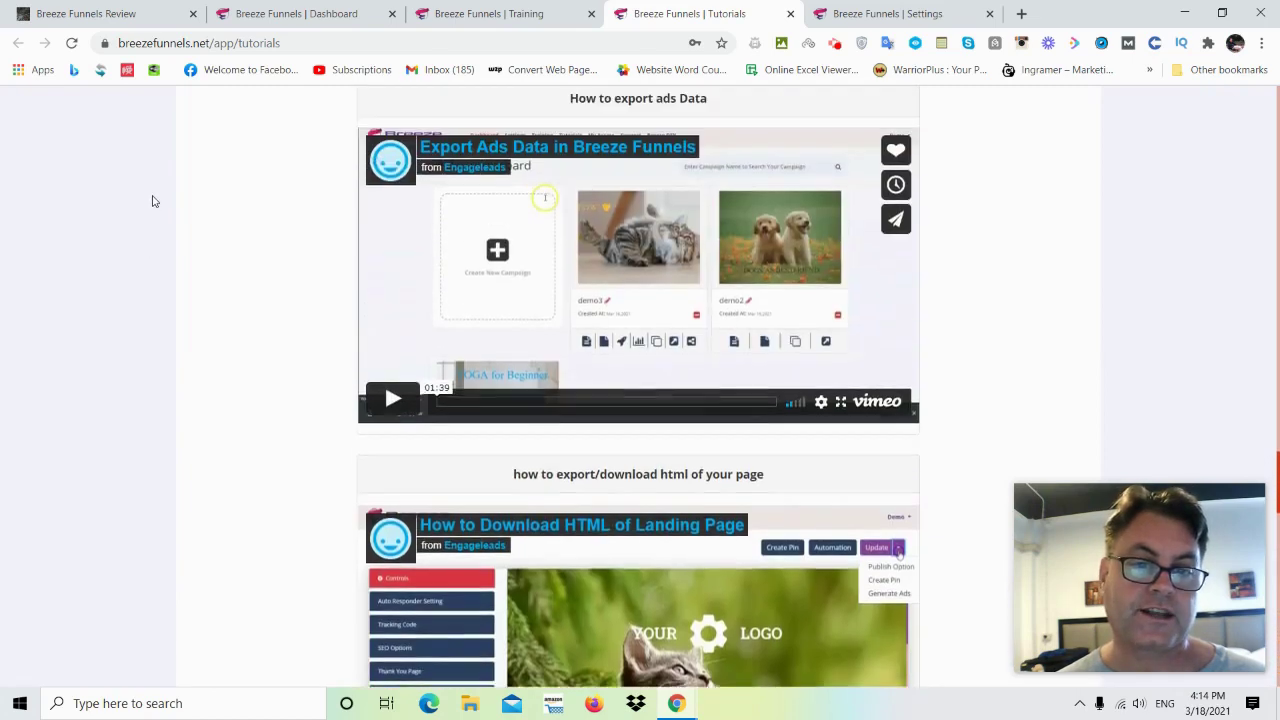
scroll(151, 200, "up", 4)
scroll(157, 191, "up", 4)
scroll(163, 188, "up", 7)
scroll(166, 183, "up", 7)
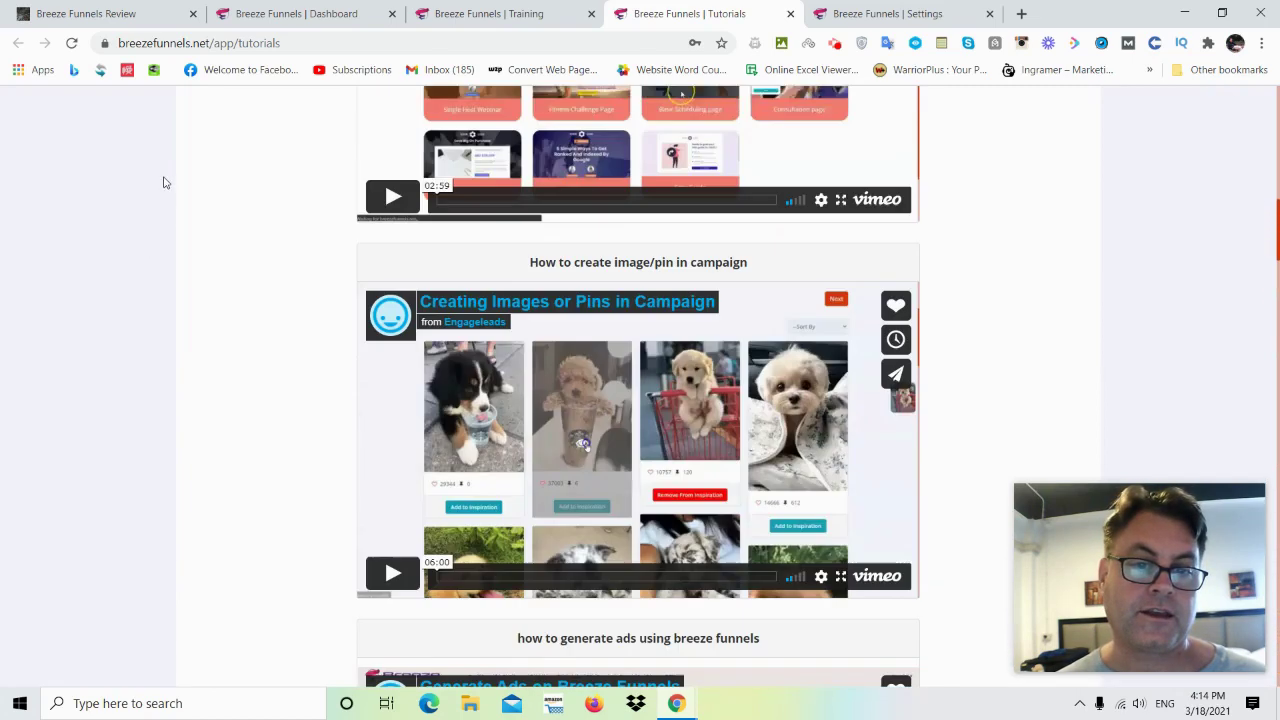
scroll(171, 175, "up", 7)
scroll(175, 170, "up", 5)
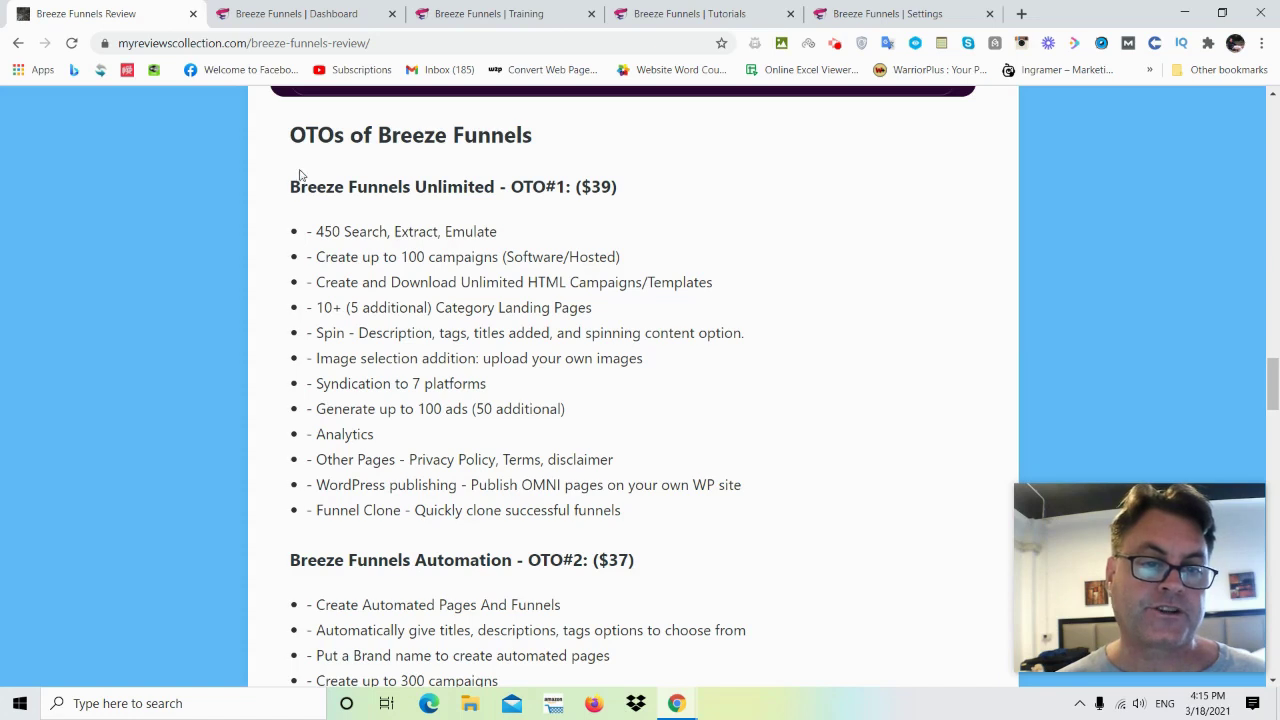
- Scroll the review post down through OTO#3–OTO#6 pricing and the custom bonuses section
scroll(419, 181, "down", 1)
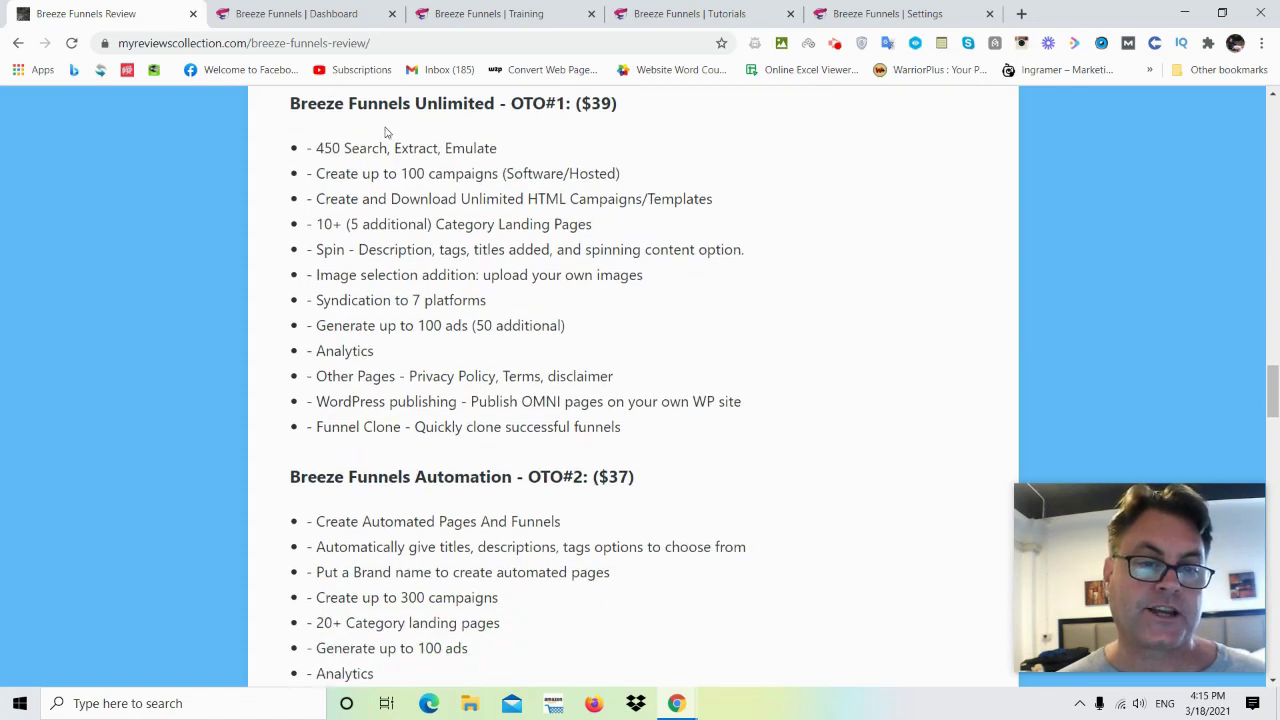
scroll(187, 136, "down", 2)
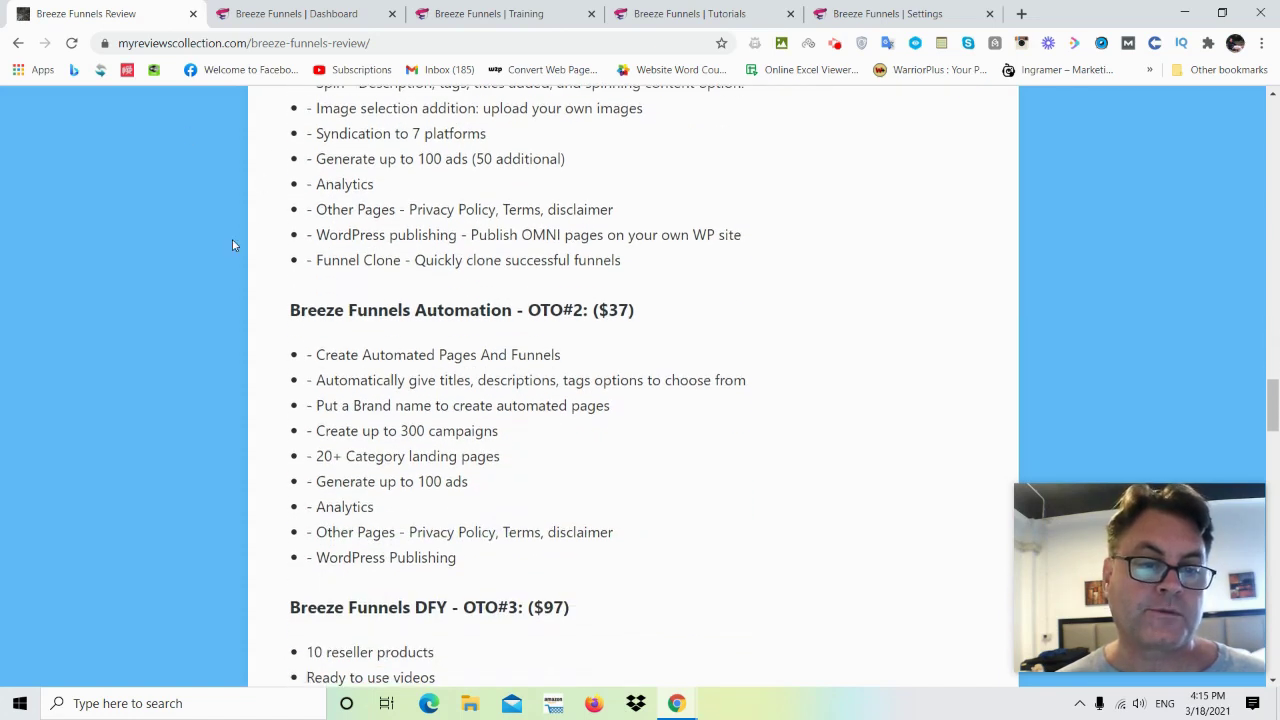
scroll(156, 145, "down", 1)
scroll(164, 146, "down", 2)
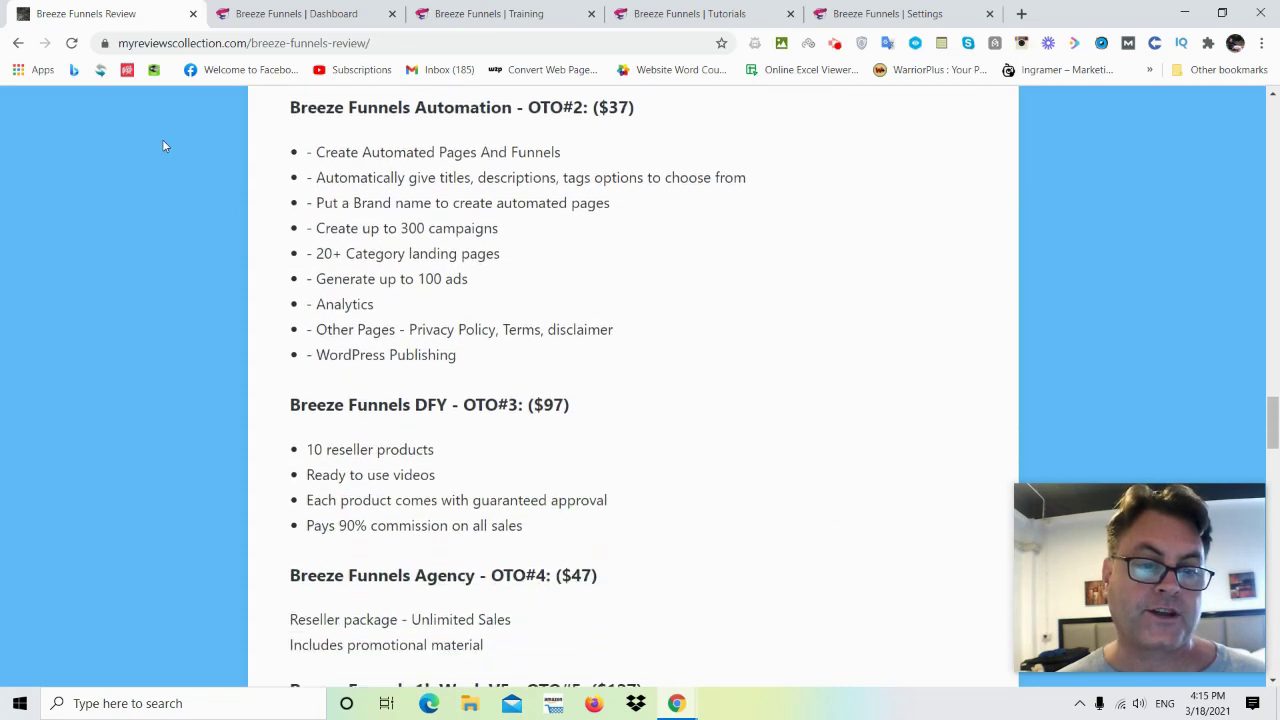
scroll(138, 200, "down", 1)
scroll(141, 225, "down", 1)
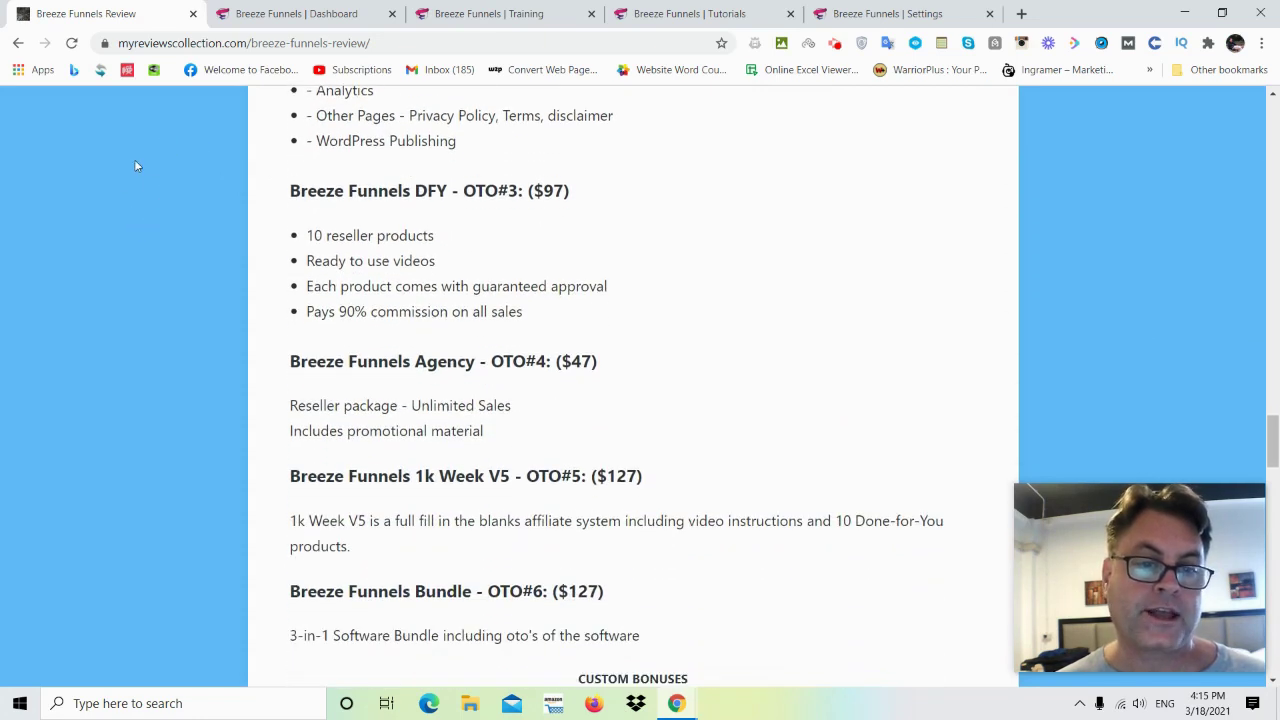
scroll(110, 146, "down", 1)
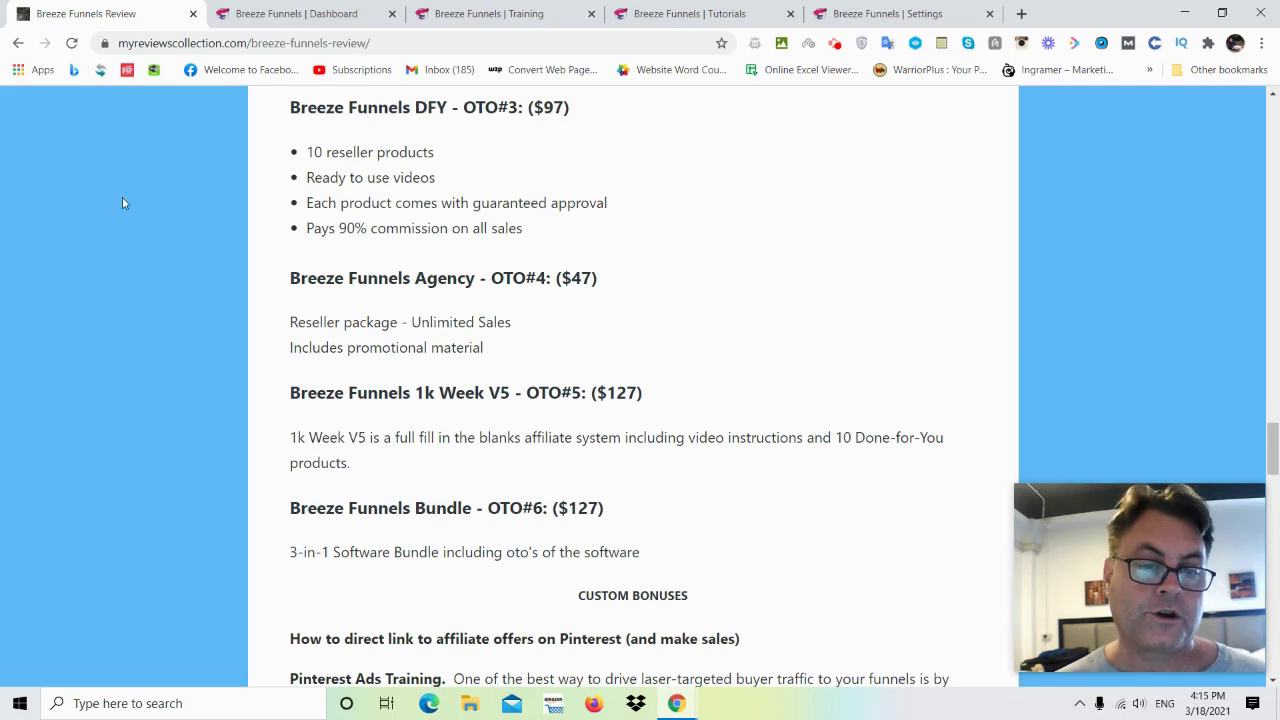
scroll(105, 190, "down", 1)
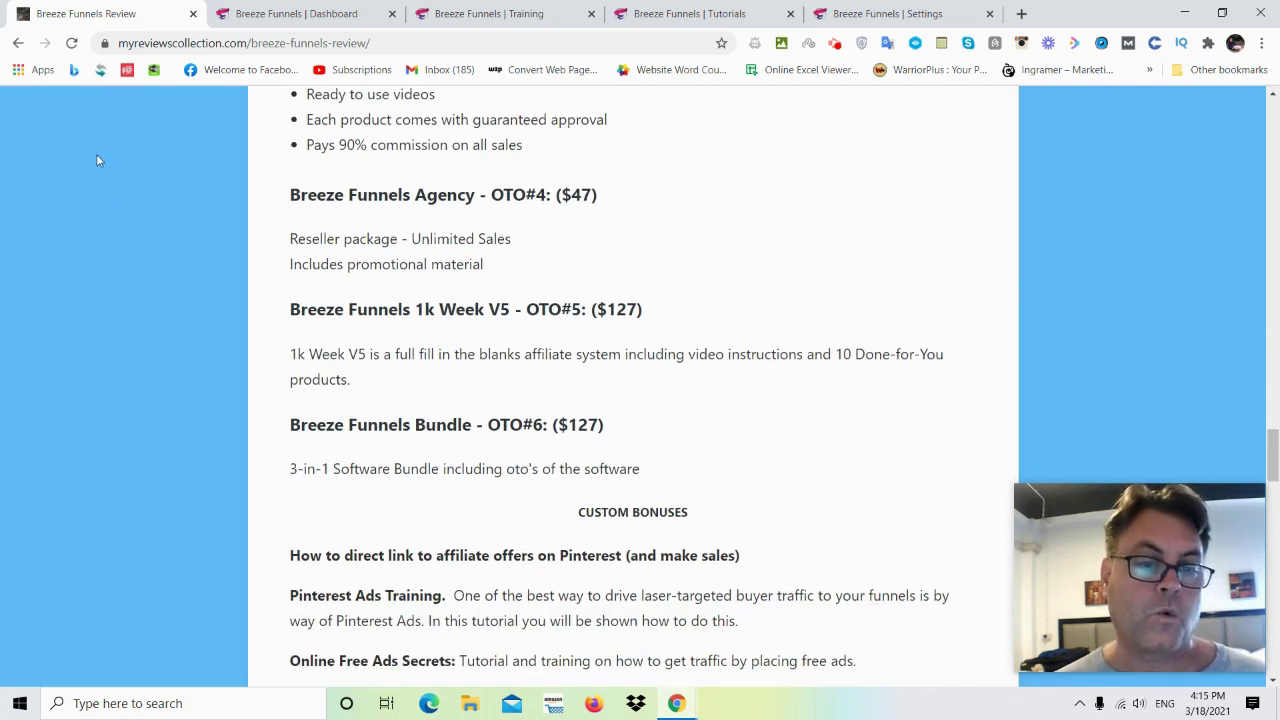
scroll(95, 155, "down", 1)
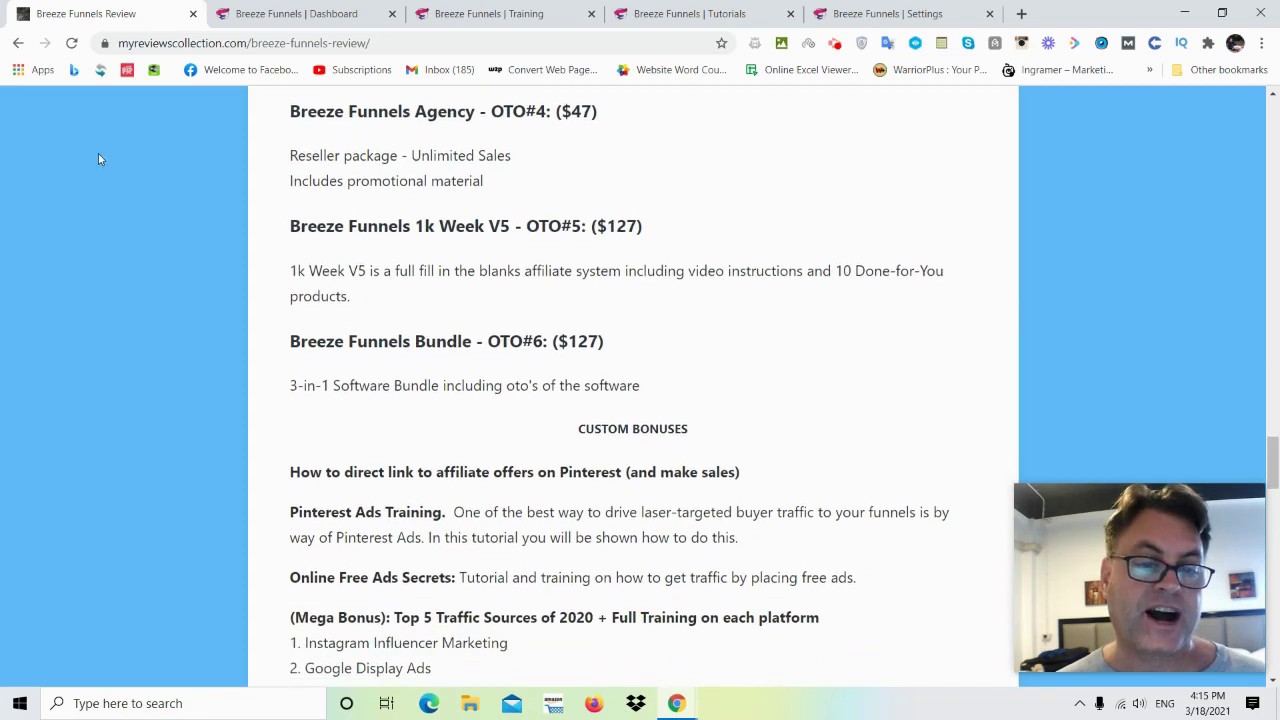
scroll(95, 160, "down", 1)
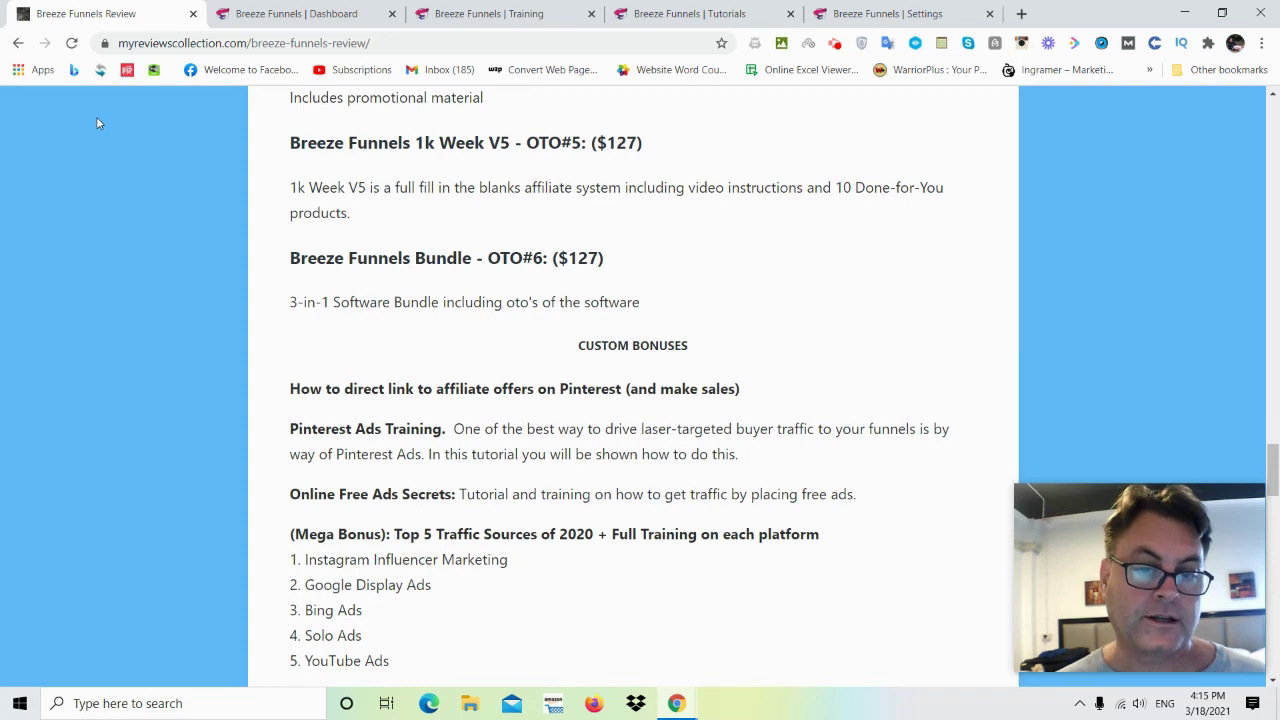
scroll(76, 188, "down", 1)
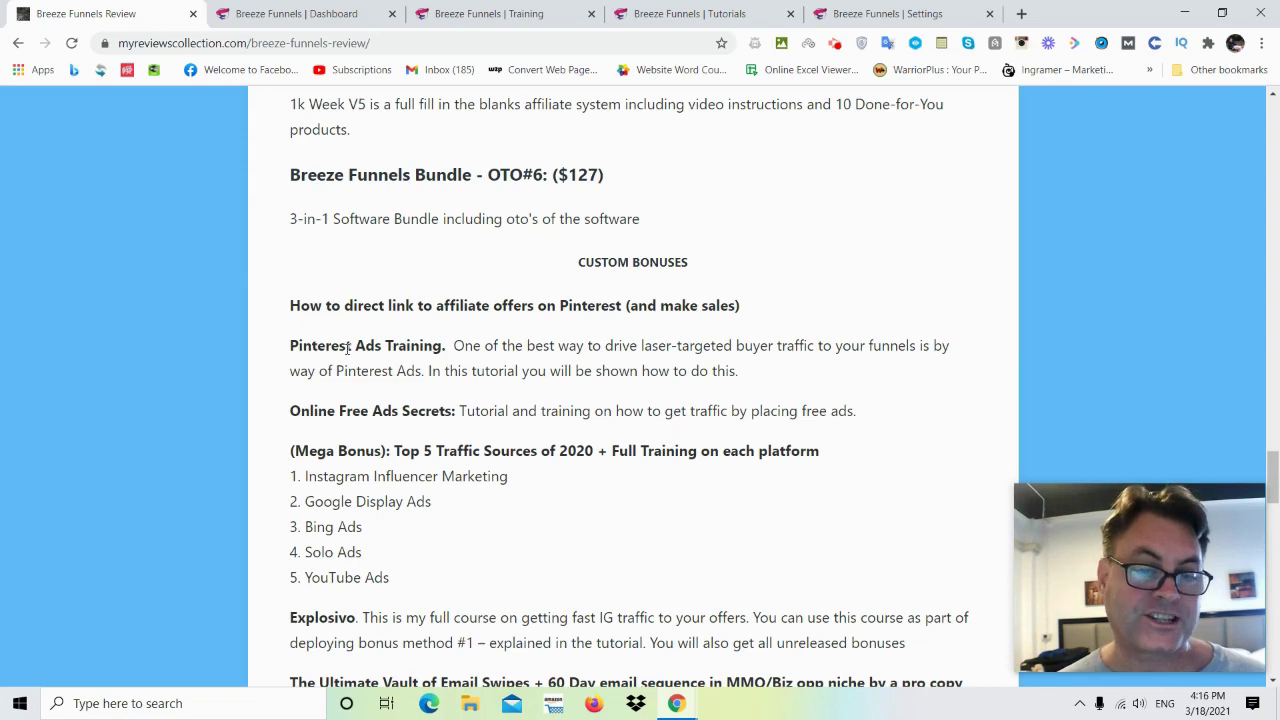
scroll(145, 265, "down", 1)
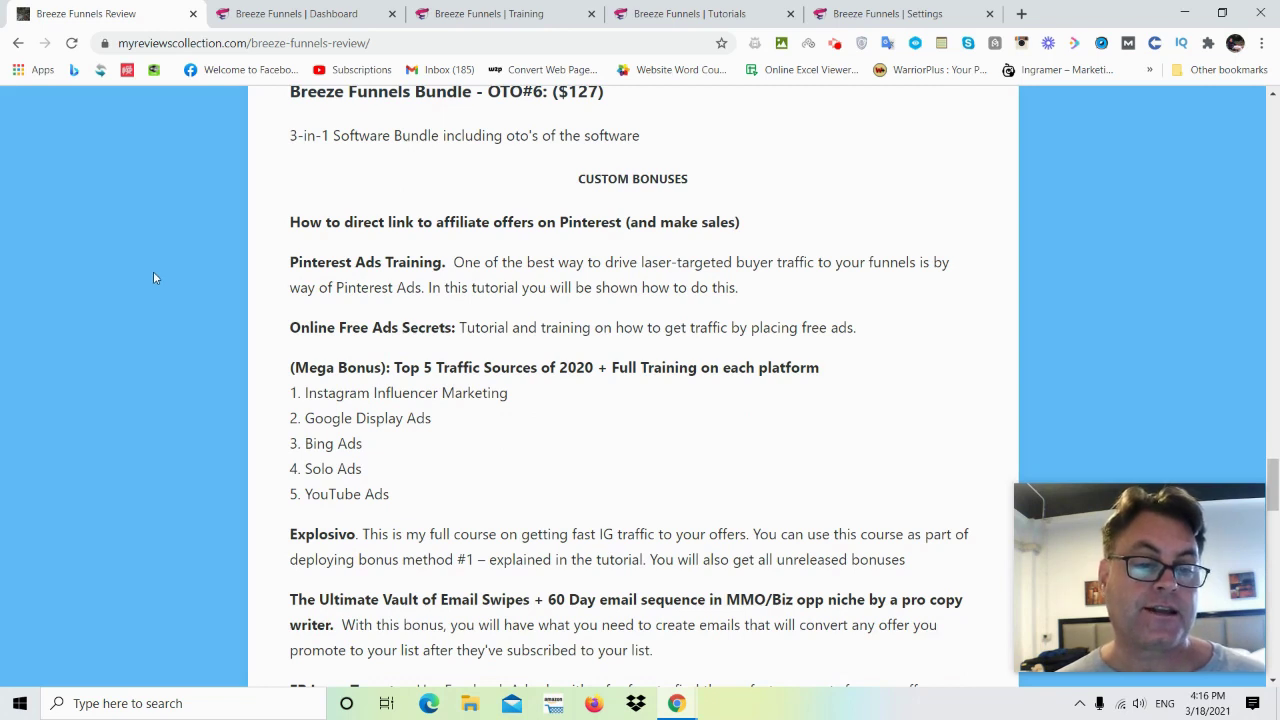
scroll(153, 272, "down", 1)
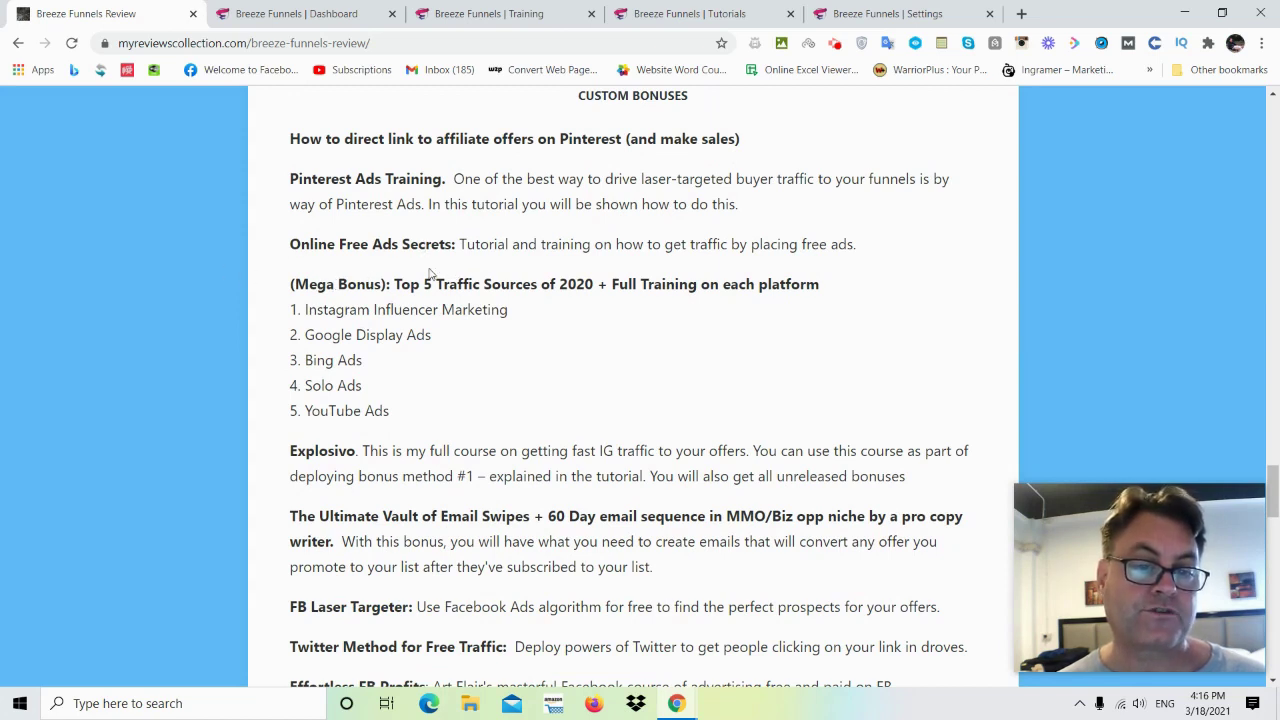
scroll(229, 281, "down", 1)
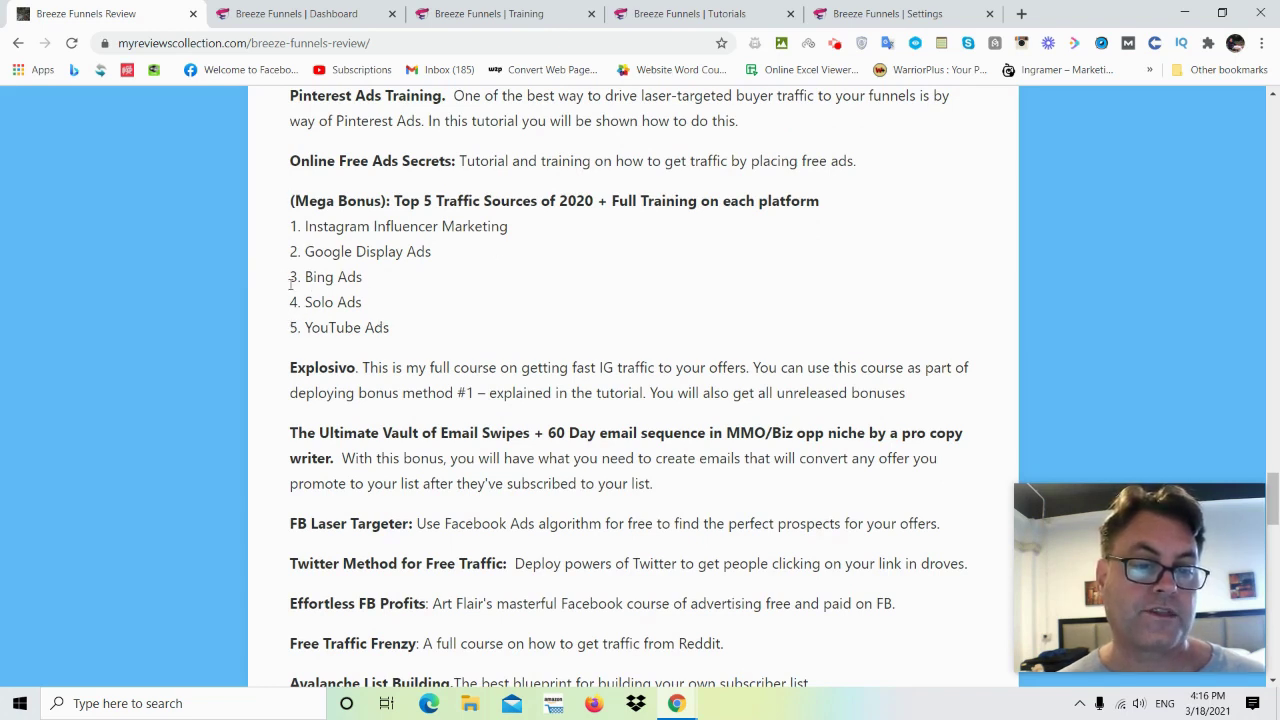
scroll(222, 278, "down", 1)
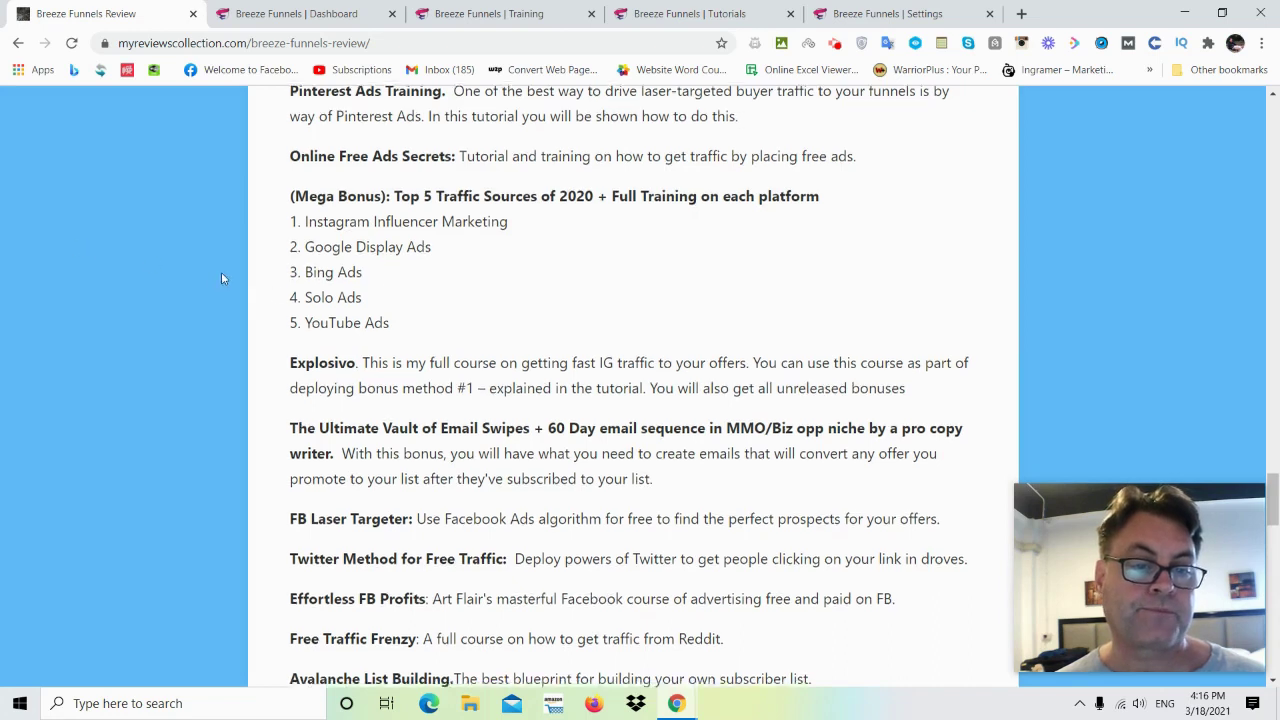
scroll(222, 278, "down", 1)
scroll(301, 266, "down", 1)
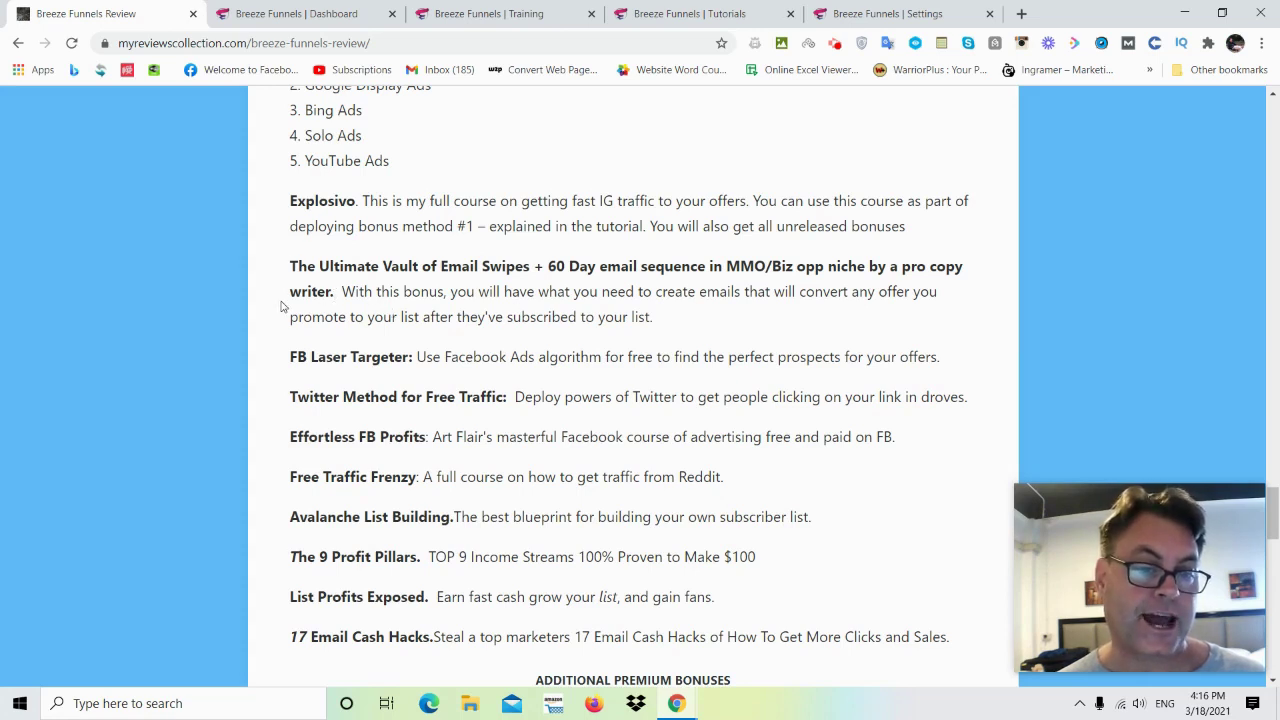
scroll(252, 286, "down", 1)
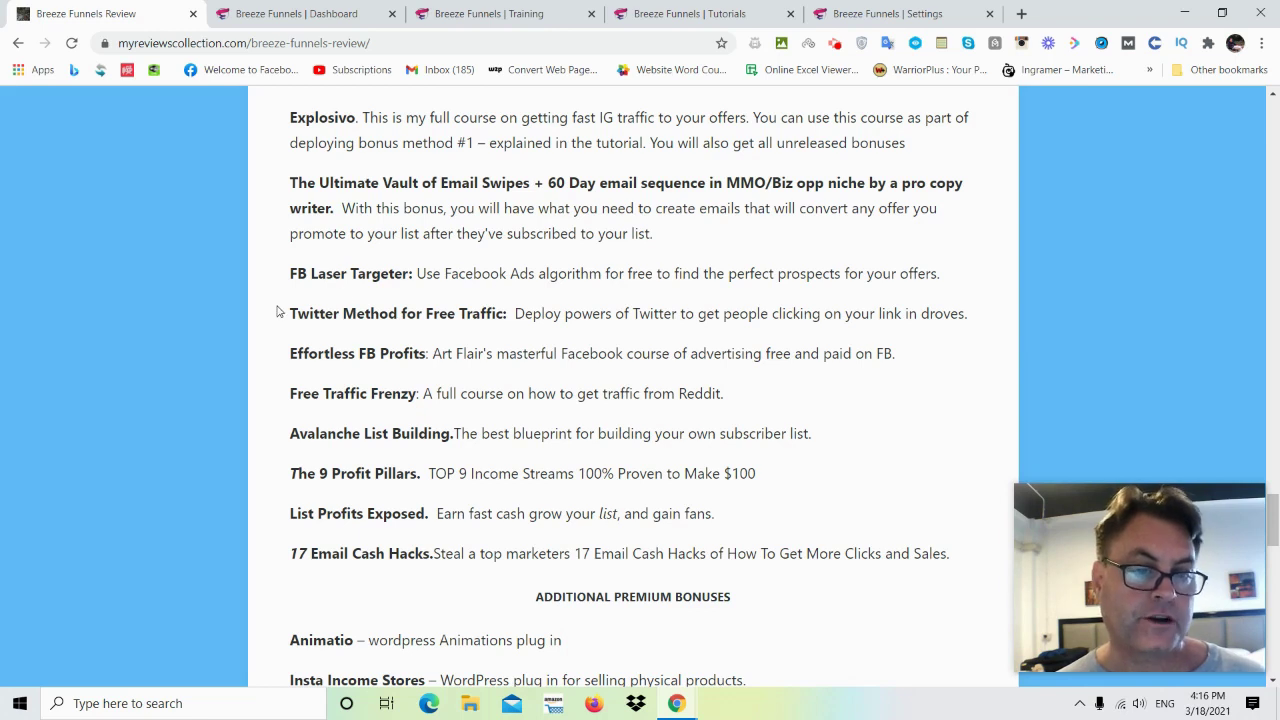
scroll(274, 313, "down", 1)
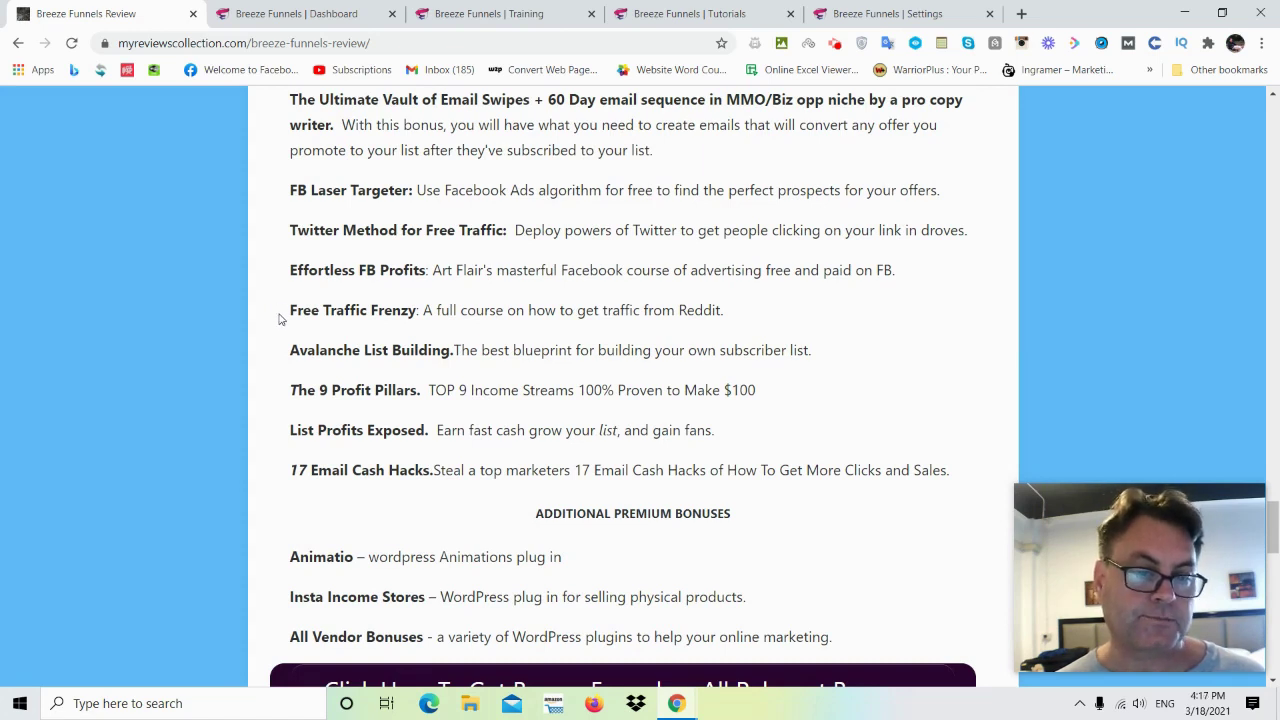
scroll(281, 320, "down", 1)
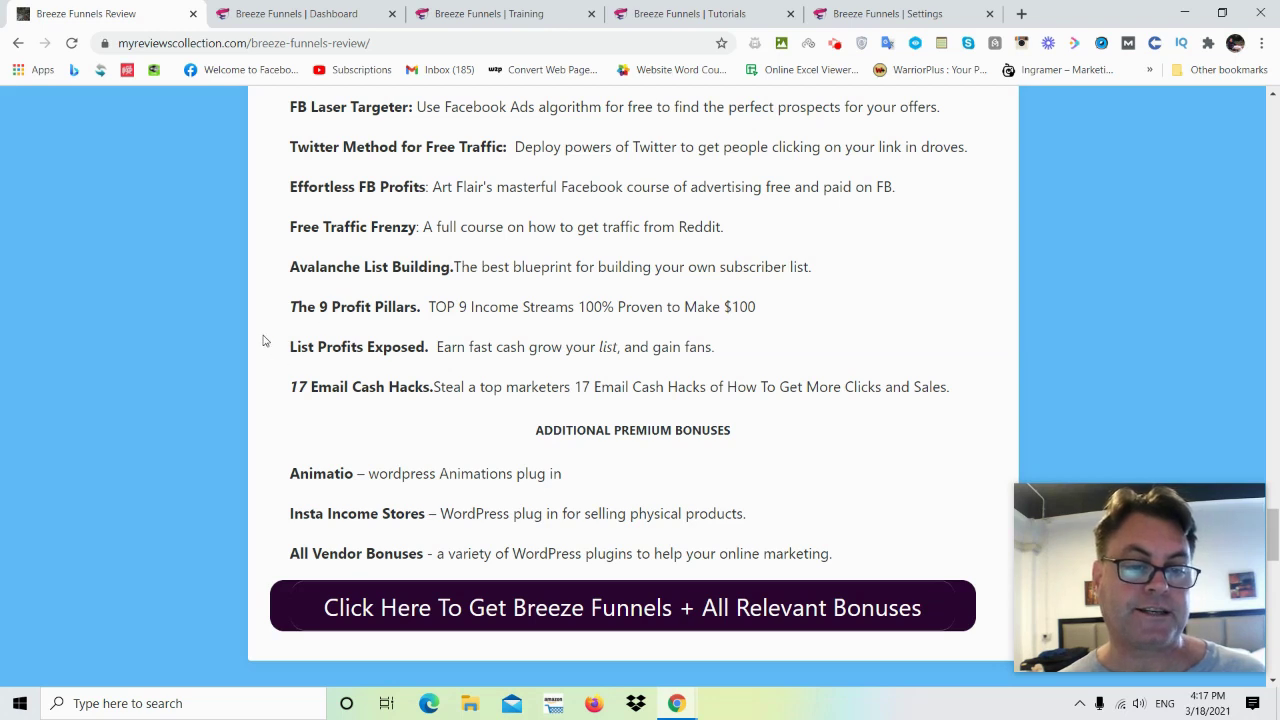
scroll(265, 340, "down", 1)
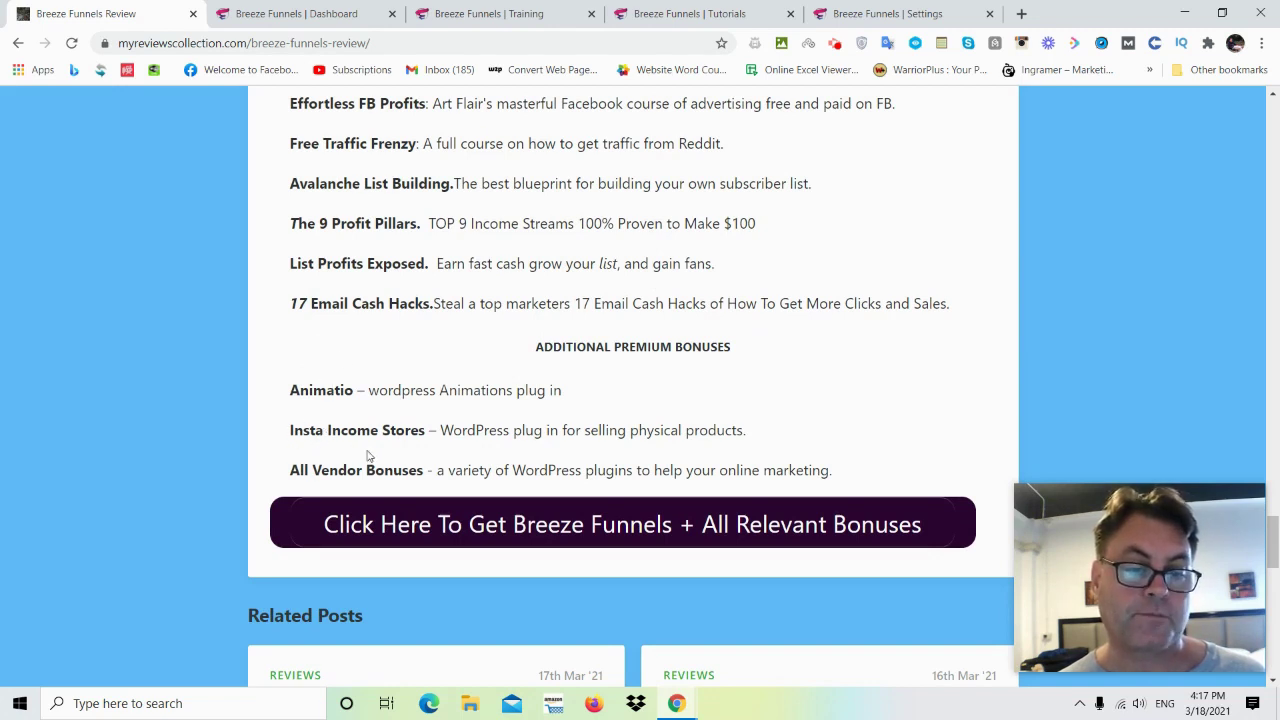
scroll(376, 419, "up", 4)
scroll(370, 405, "up", 3)
scroll(365, 395, "up", 3)
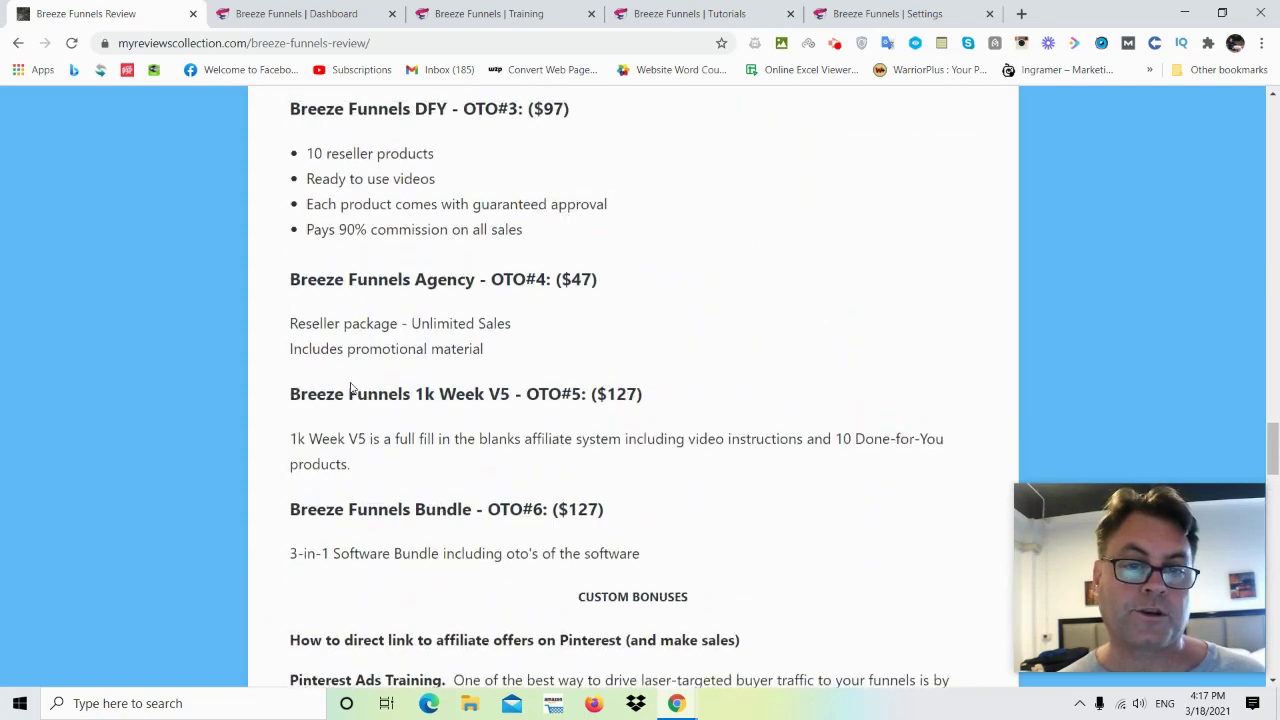
scroll(355, 376, "up", 4)
scroll(355, 376, "up", 5)
scroll(300, 300, "up", 1)
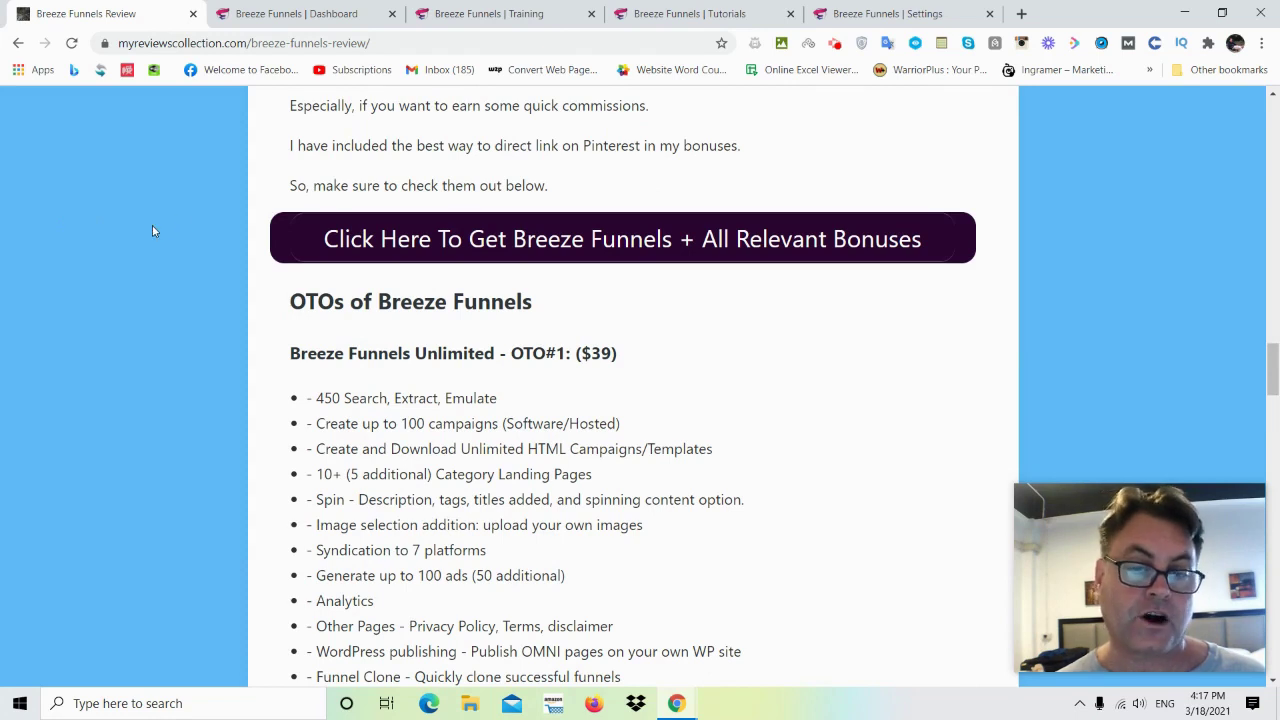
scroll(152, 226, "down", 2)
scroll(152, 226, "down", 3)
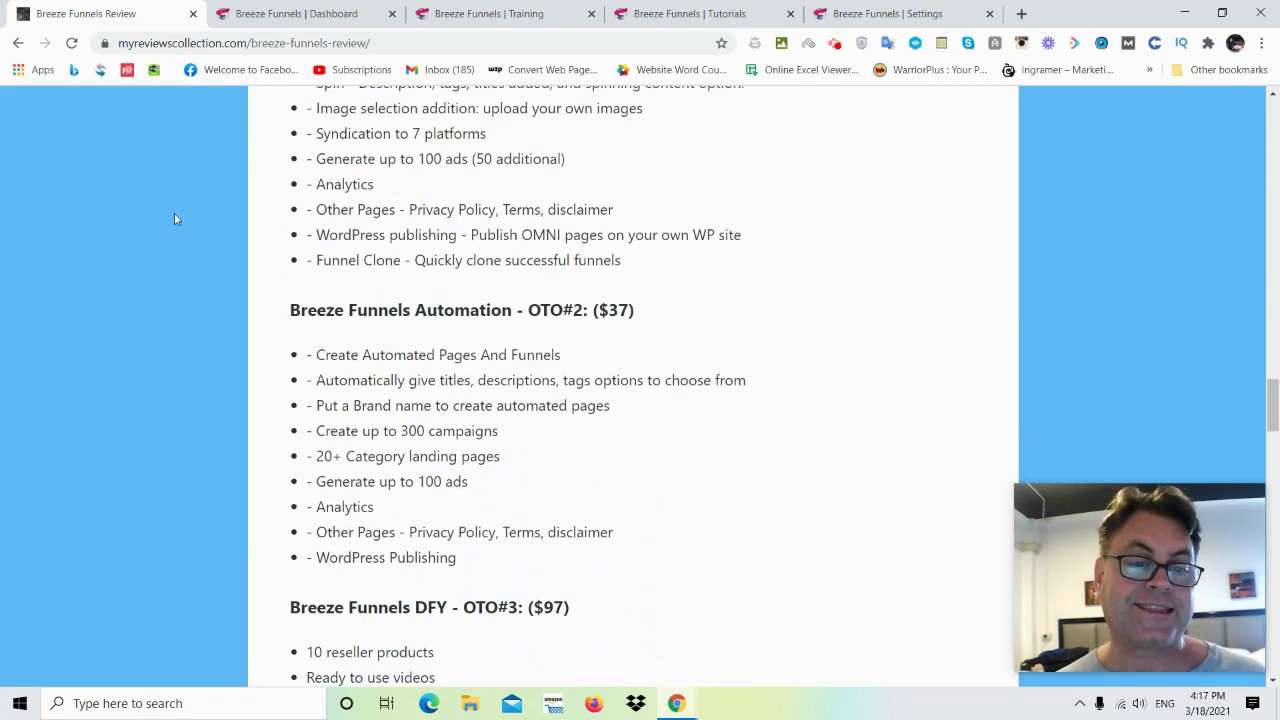
scroll(174, 213, "down", 3)
scroll(177, 200, "down", 3)
scroll(177, 202, "down", 2)
scroll(177, 202, "down", 1)
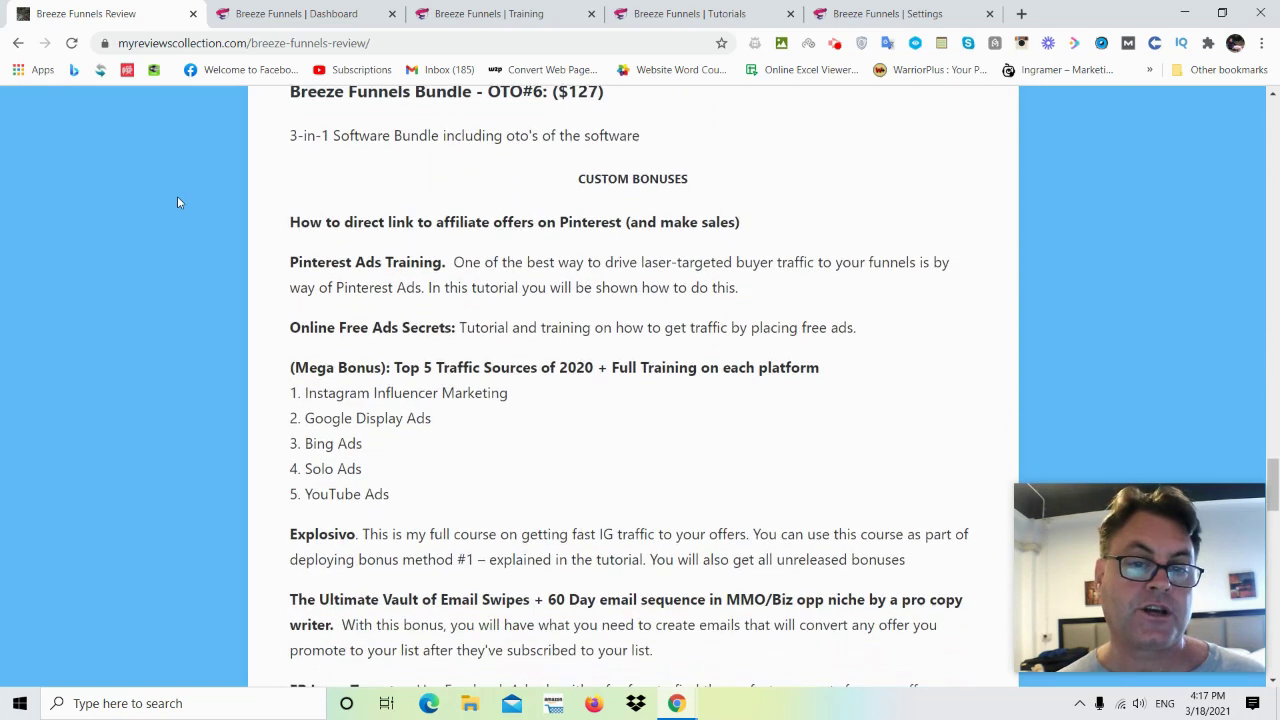
scroll(340, 270, "down", 1)
scroll(350, 300, "down", 1)
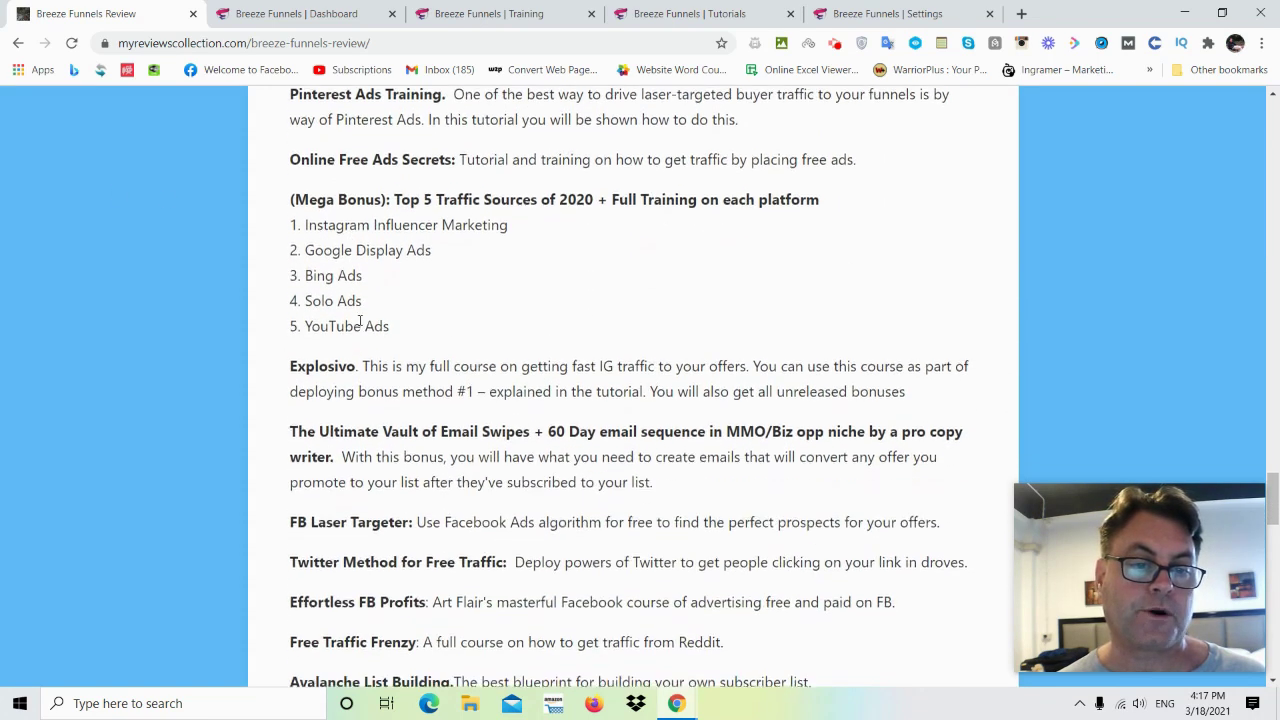
scroll(363, 333, "down", 1)
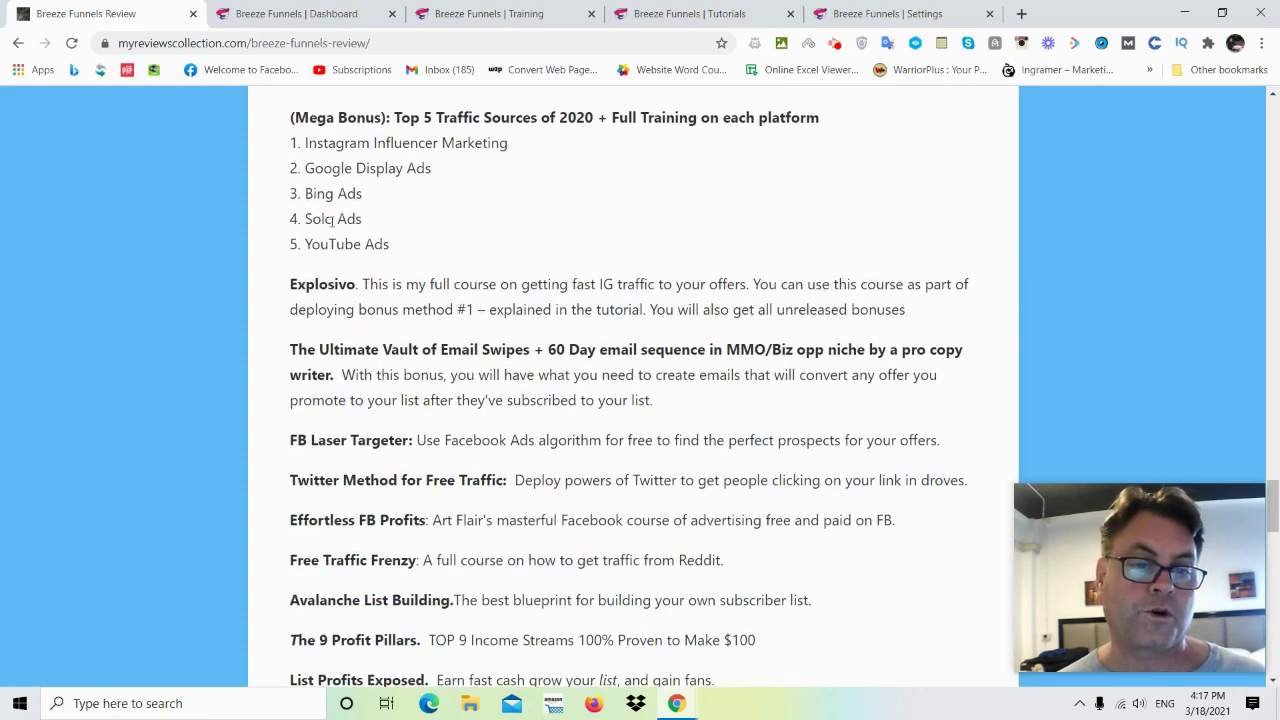
scroll(356, 281, "down", 1)
scroll(354, 265, "up", 1)
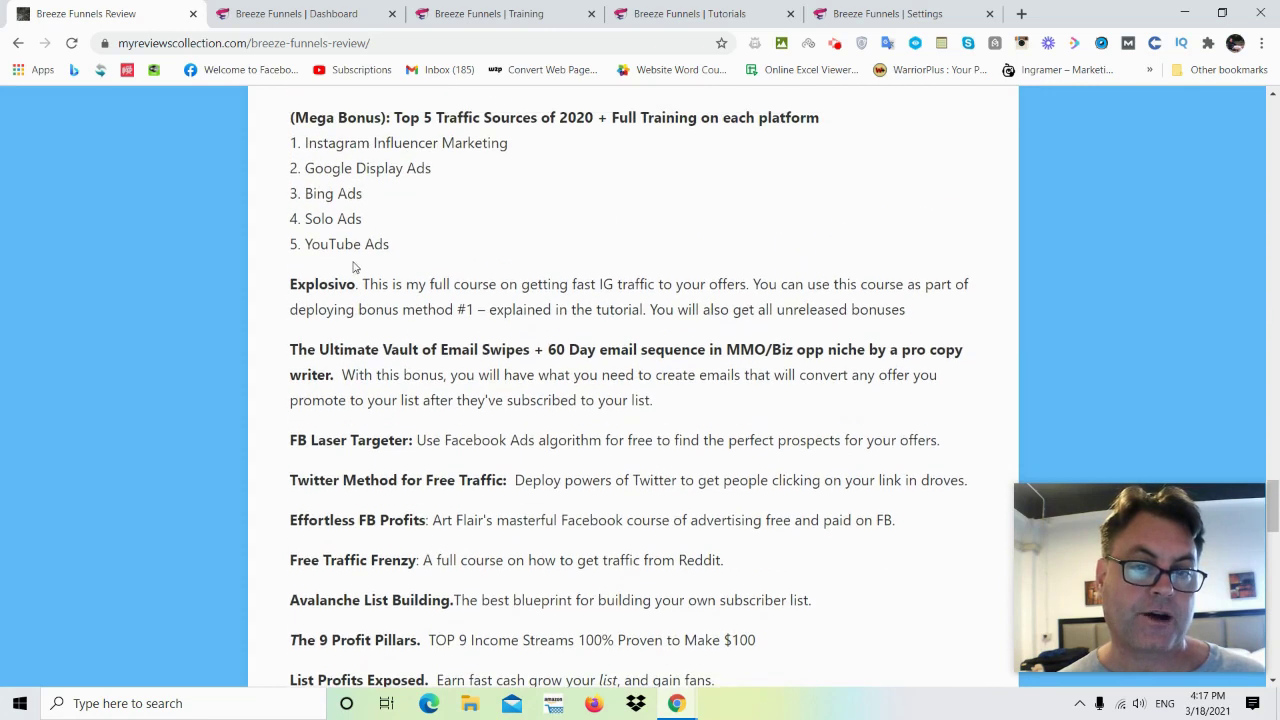
scroll(351, 255, "up", 1)
scroll(330, 255, "up", 2)
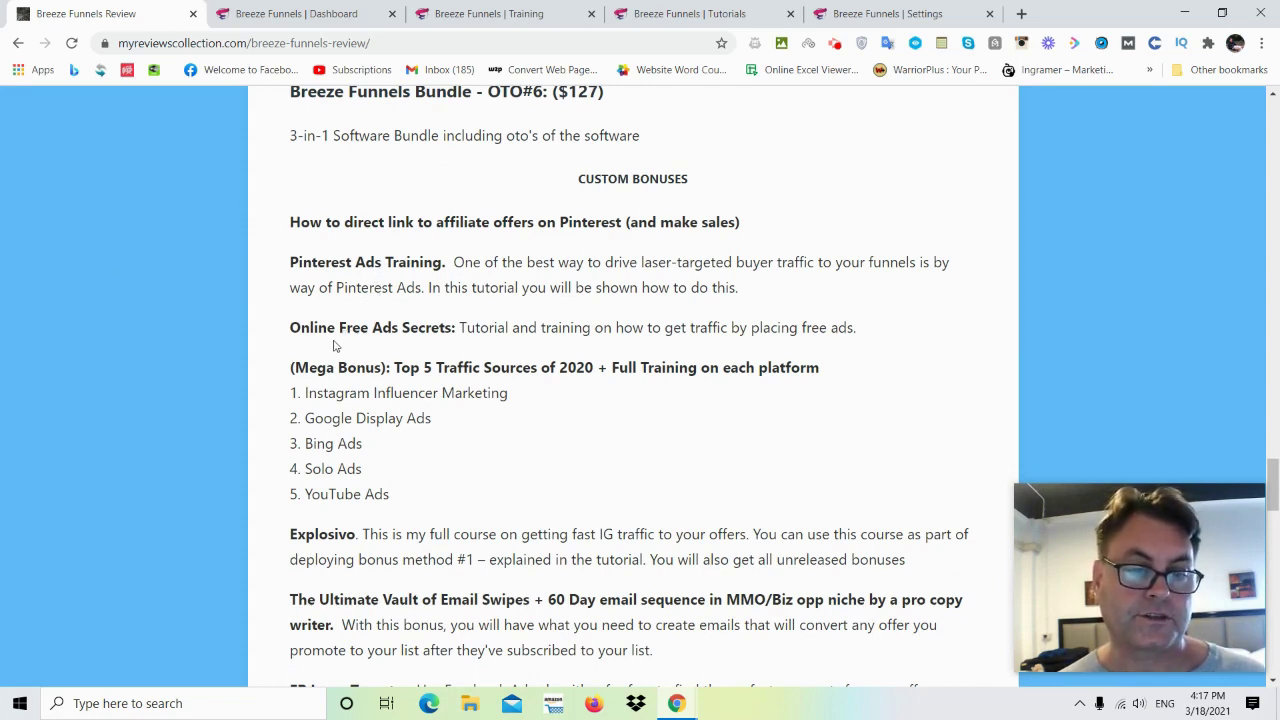
scroll(333, 347, "down", 2)
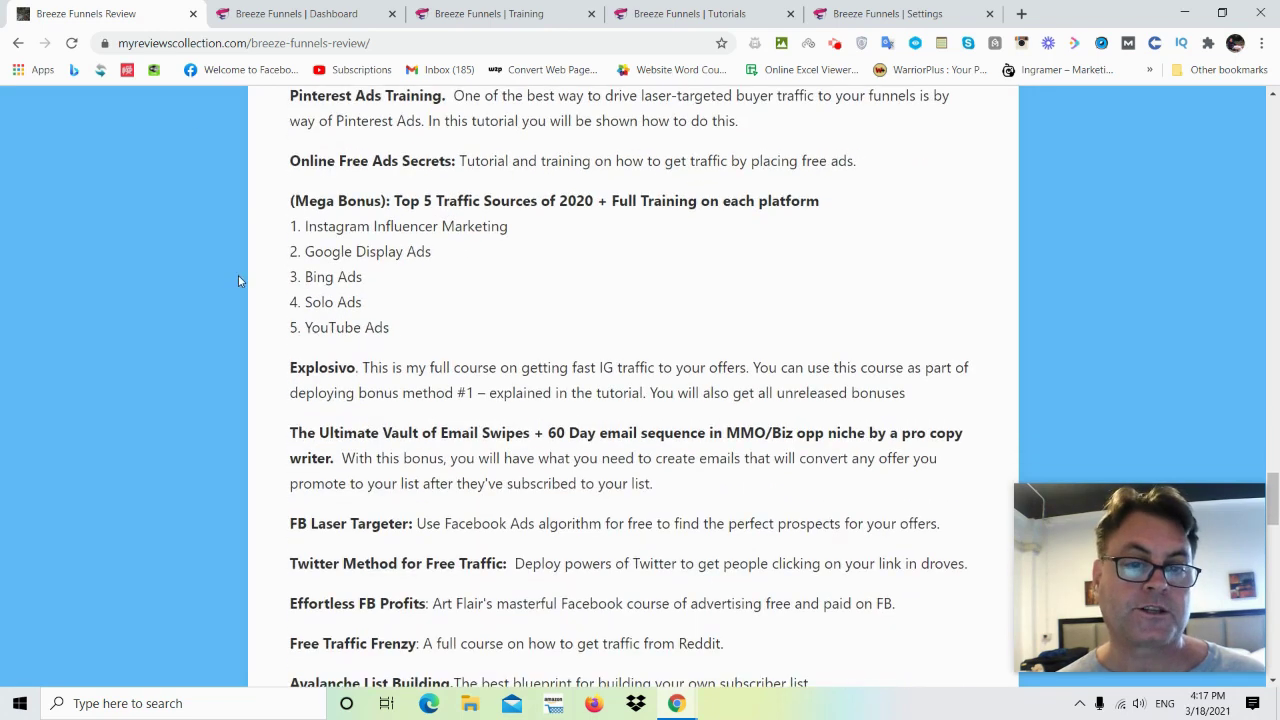
scroll(248, 292, "up", 3)
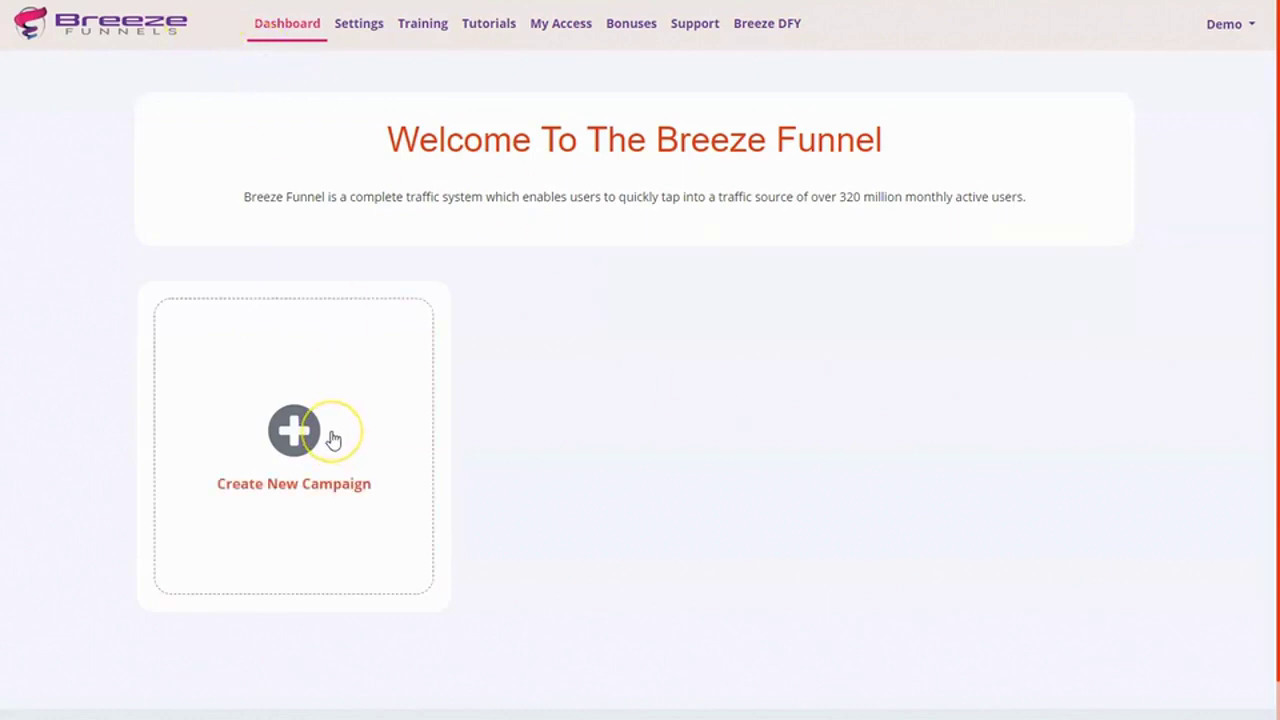
- Go to the Settings page from the dashboard's top navigation bar
left_click(360, 23)
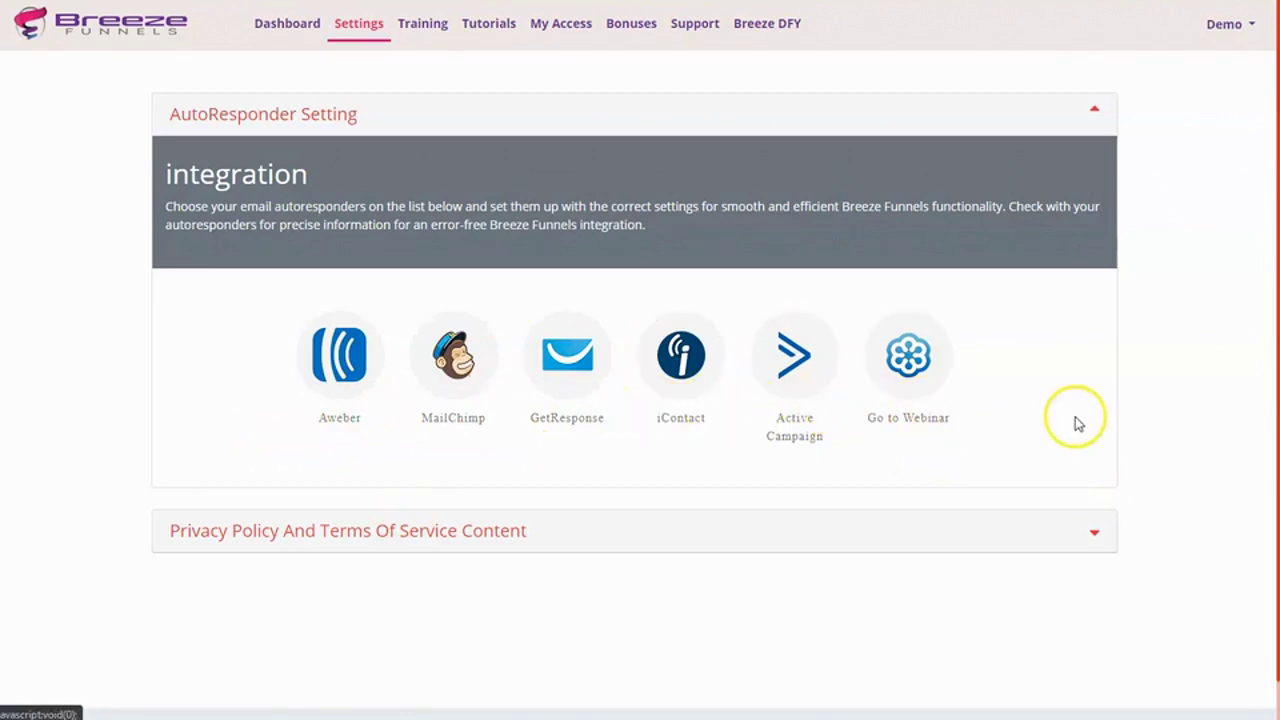
left_click(758, 539)
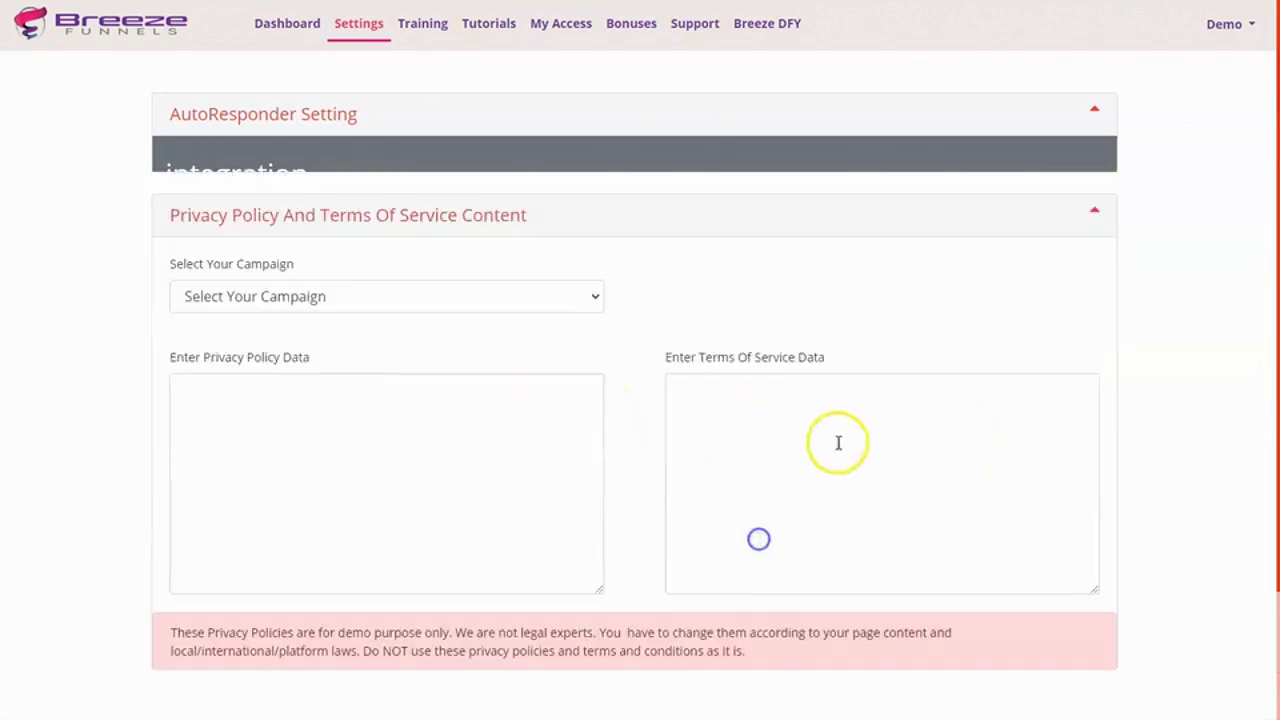
scroll(830, 430, "down", 1)
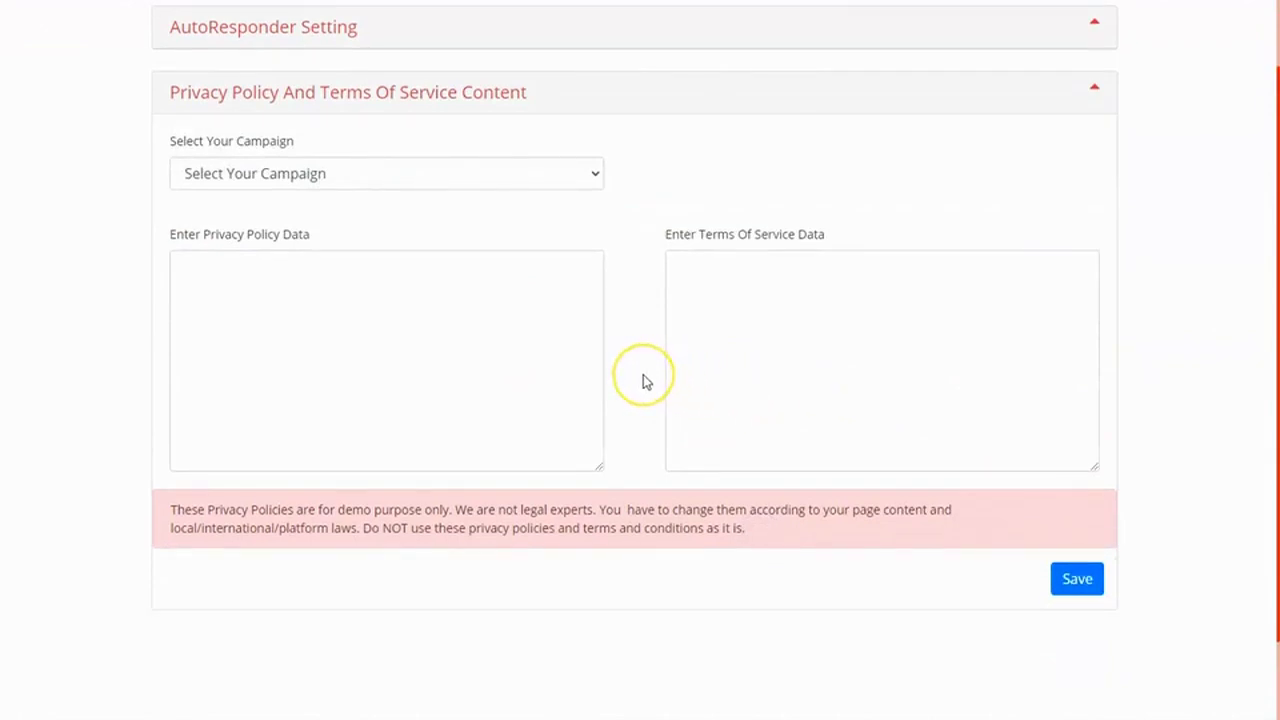
left_click(471, 175)
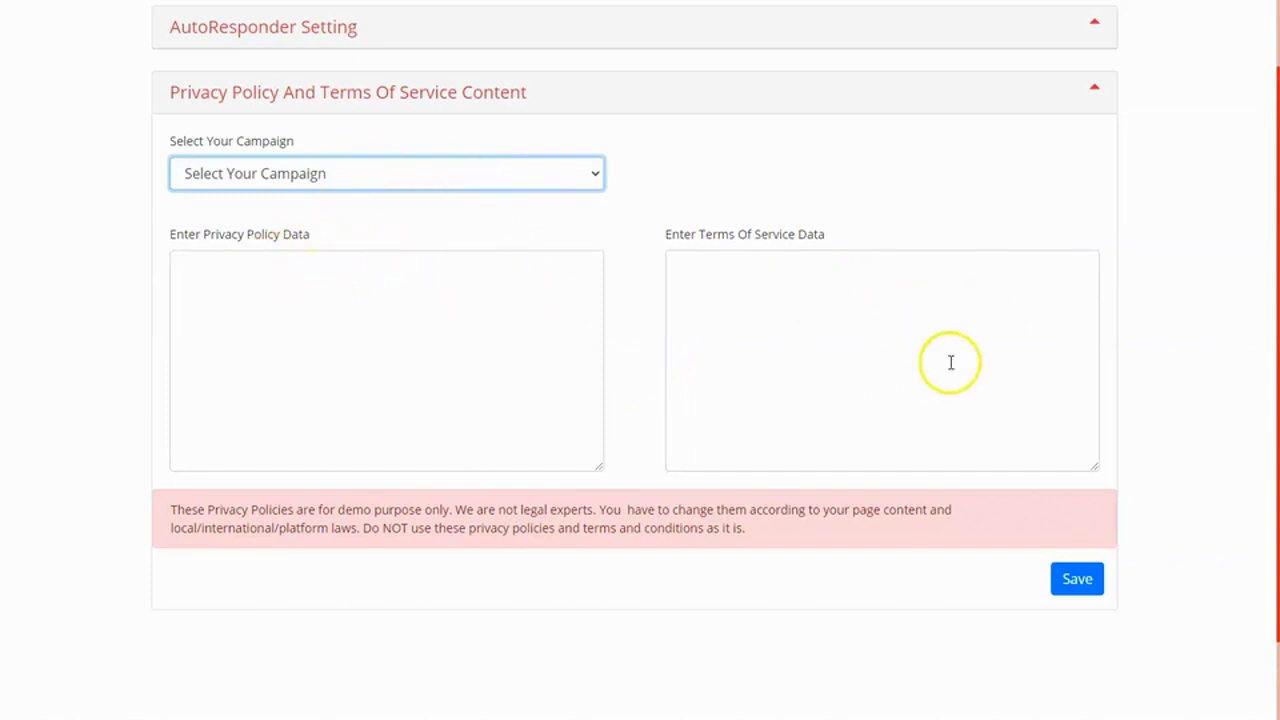
scroll(1150, 530, "up", 2)
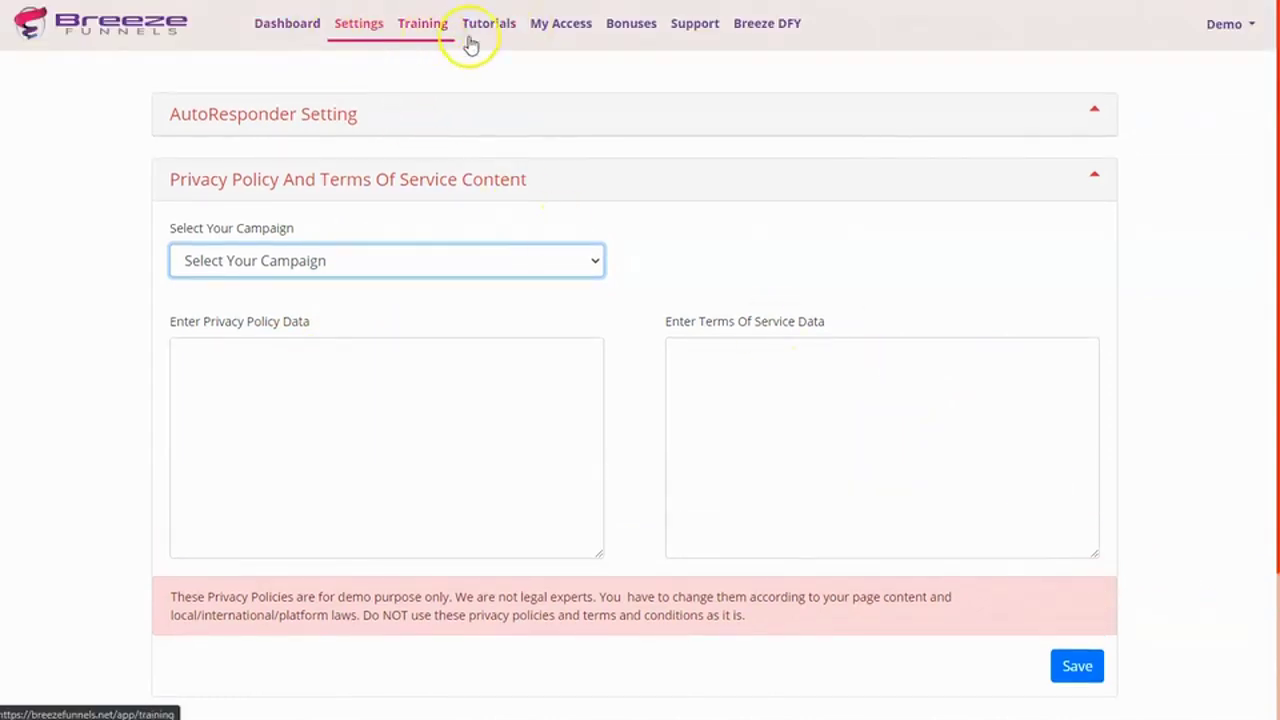
left_click(560, 28)
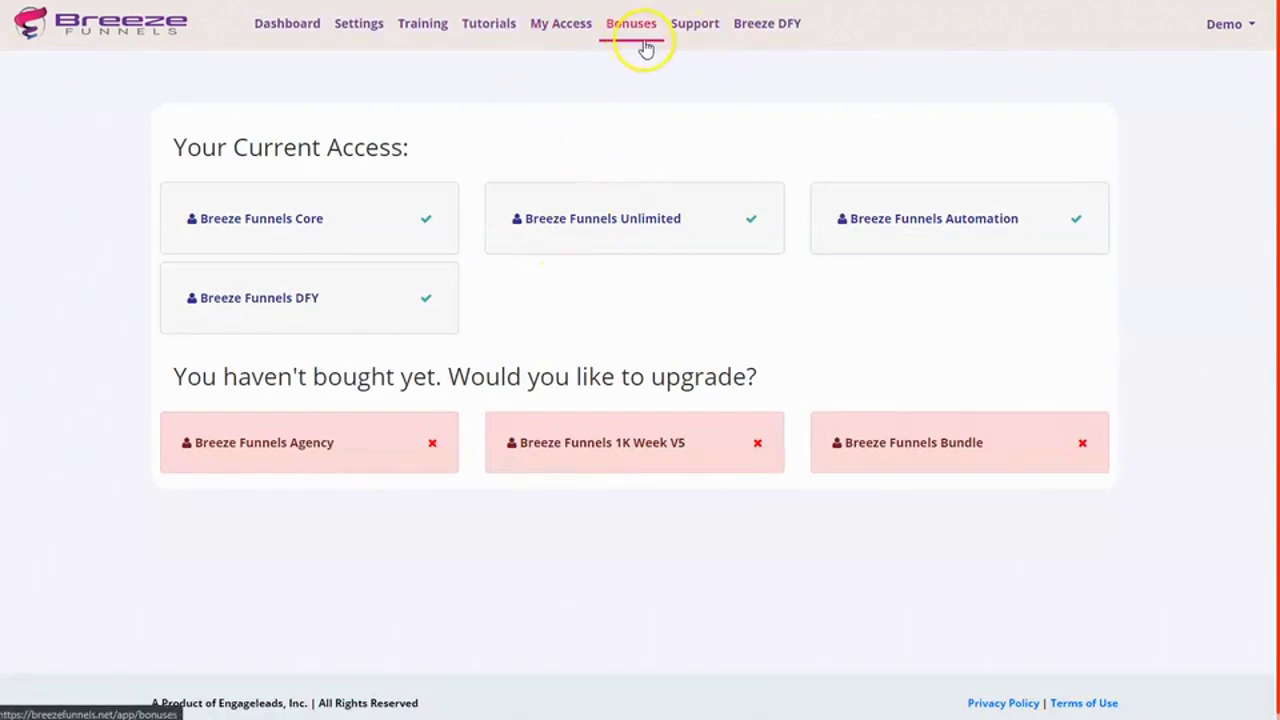
left_click(752, 32)
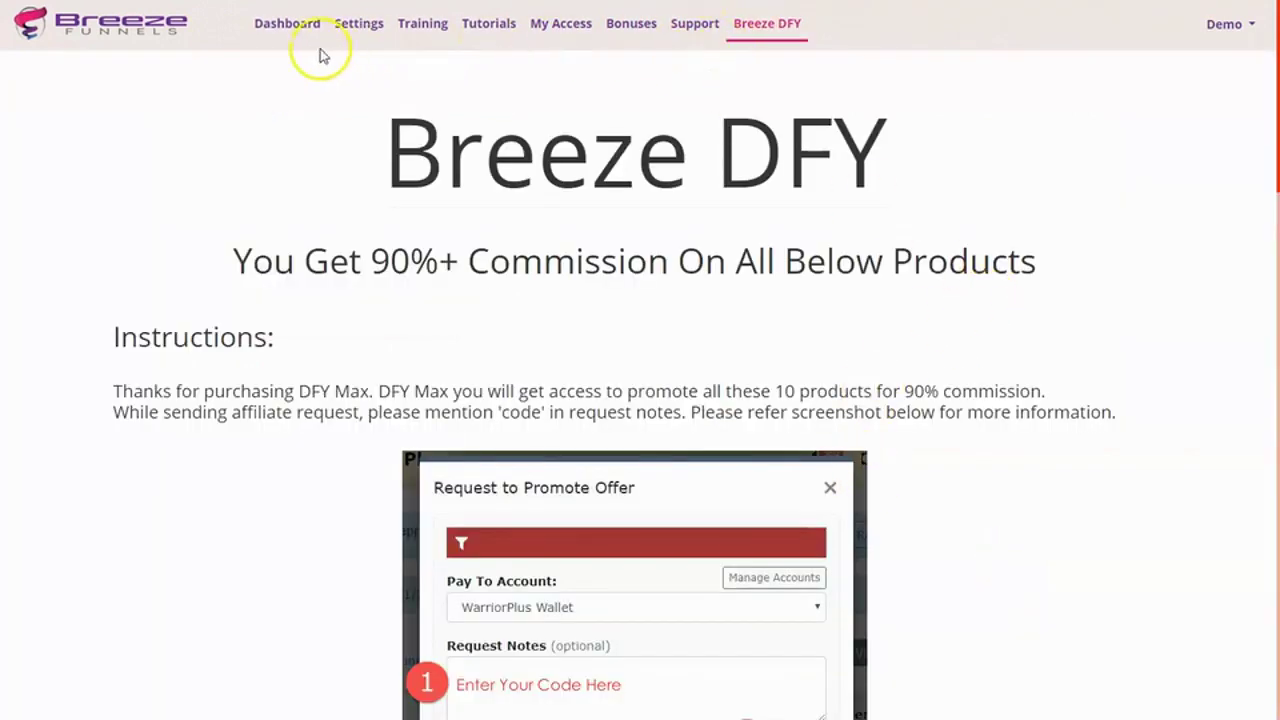
left_click(265, 22)
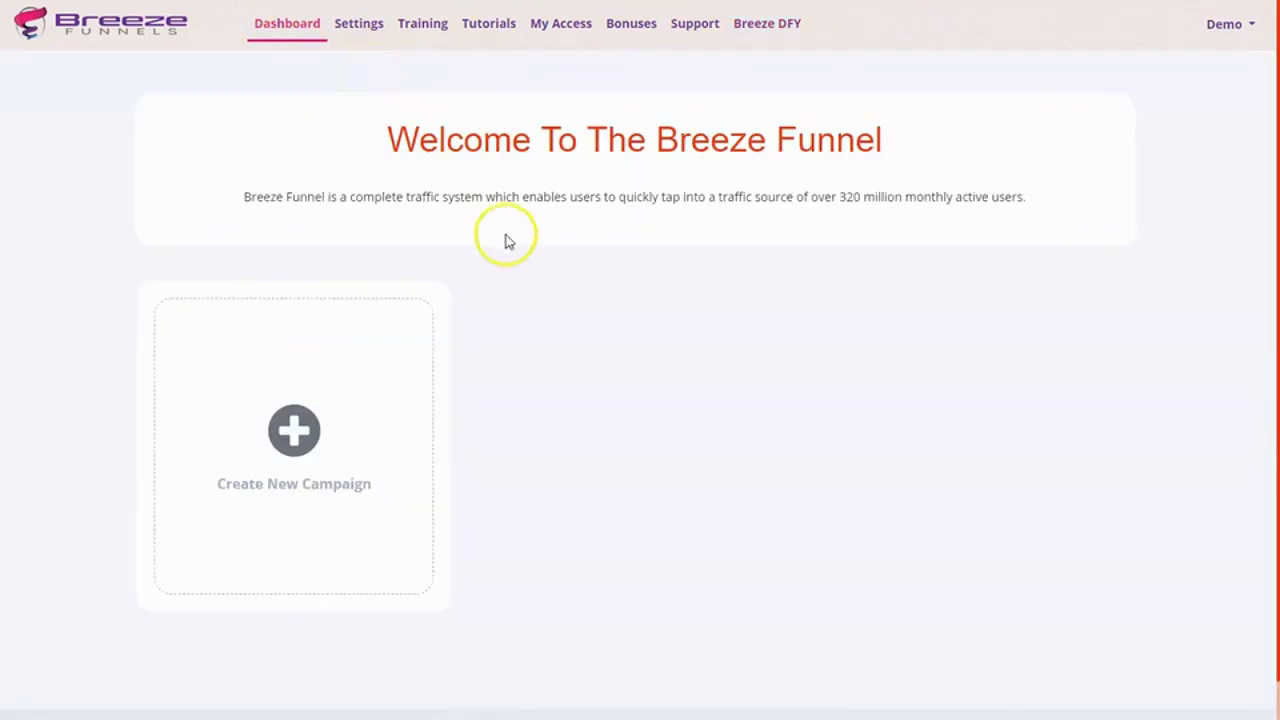
- Create a campaign named 'demo' and search pins for the keyword 'fitness'
left_click(334, 490)
type("demo")
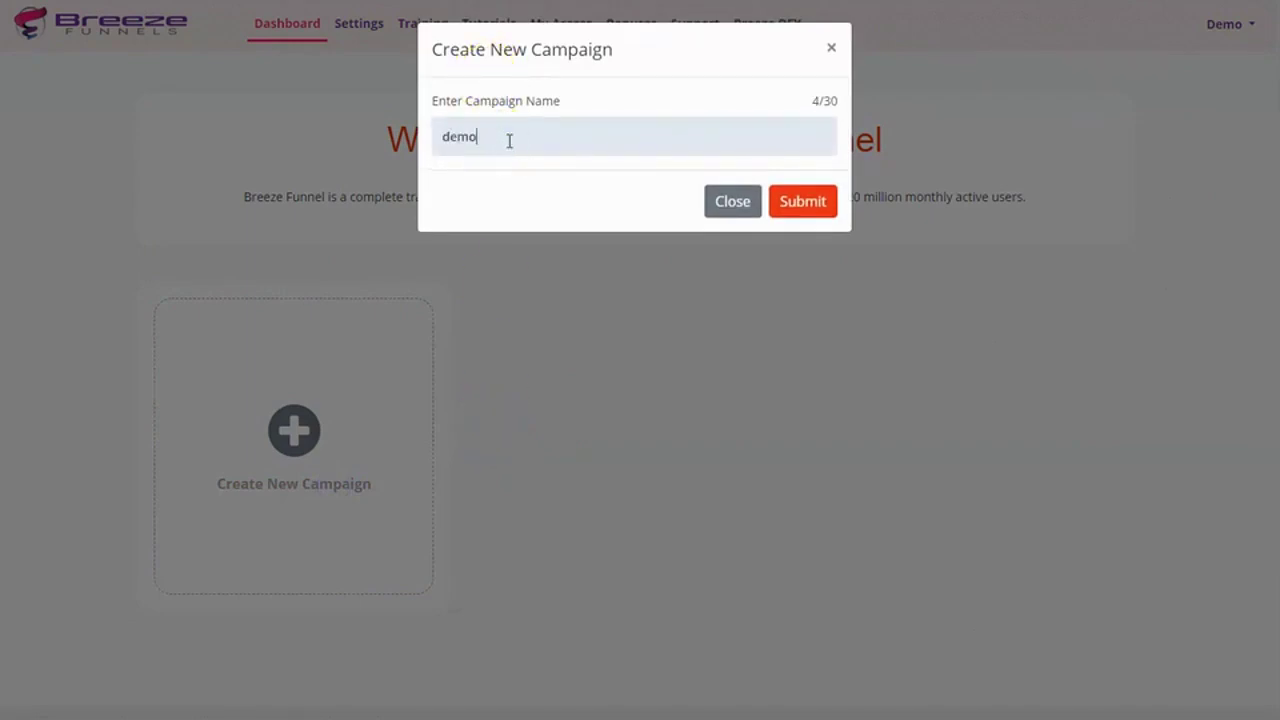
left_click(815, 226)
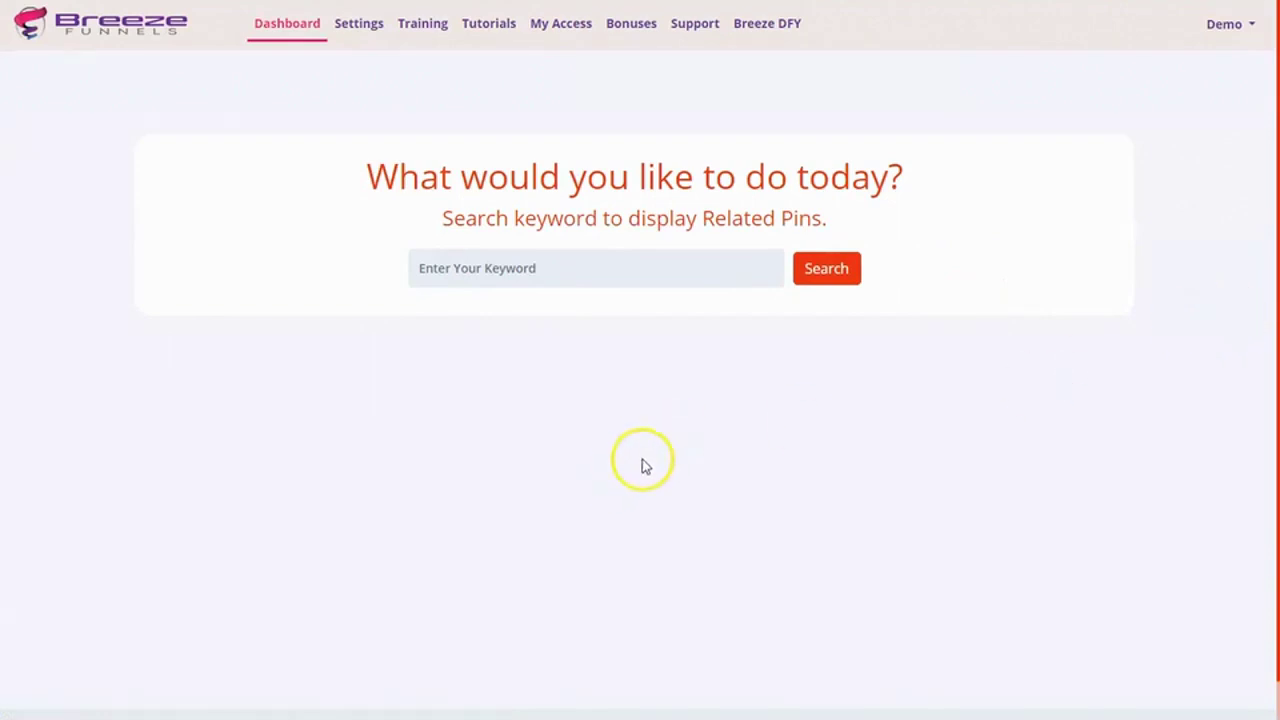
scroll(787, 362, "down", 2)
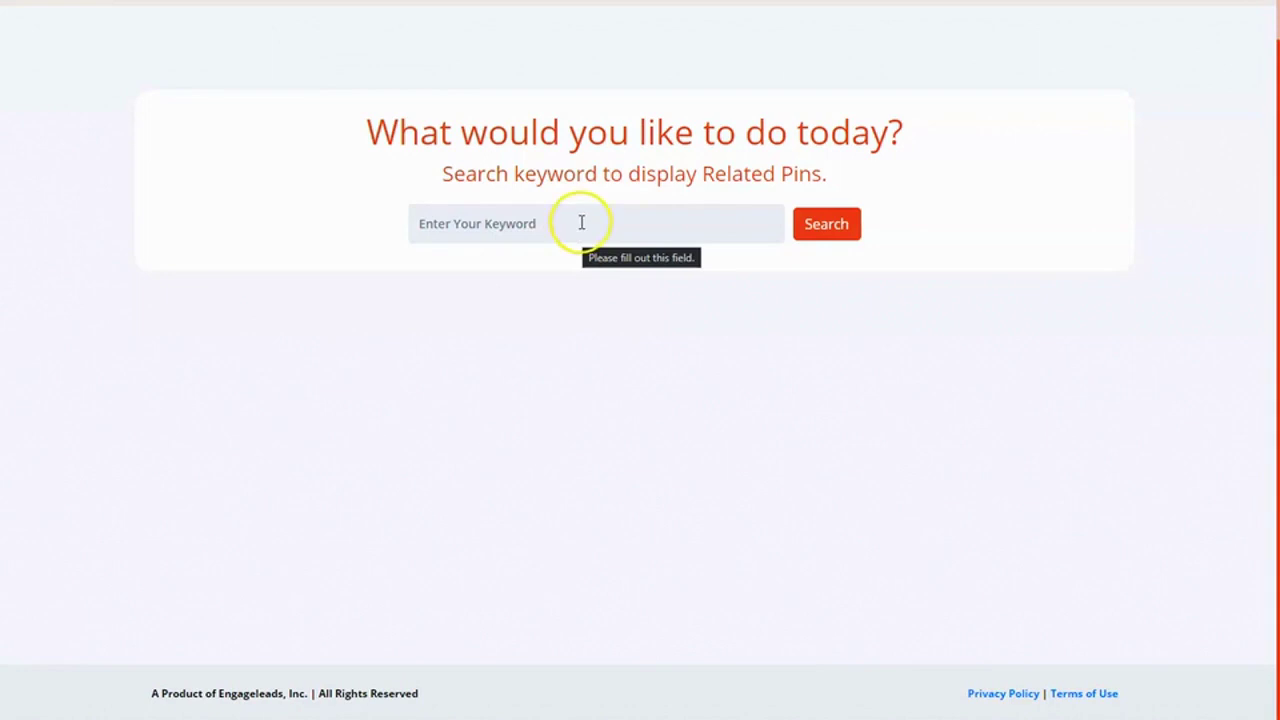
left_click(580, 222)
type("fitness")
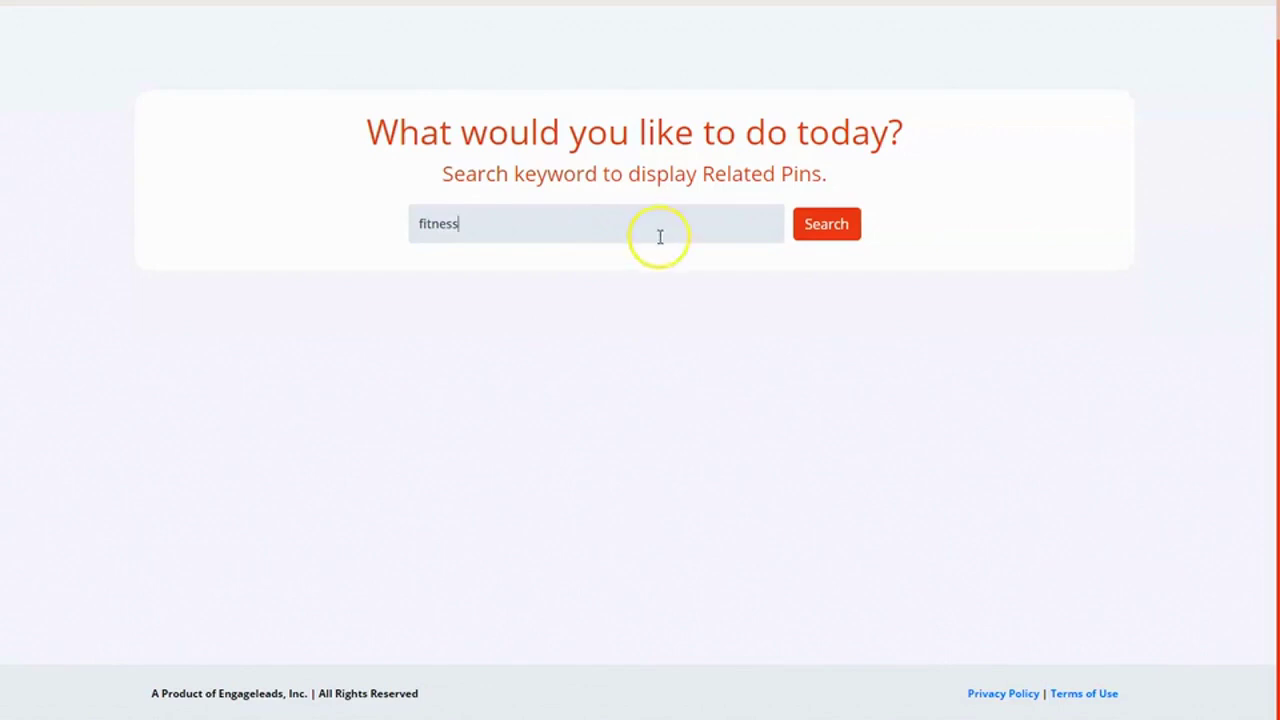
left_click(800, 238)
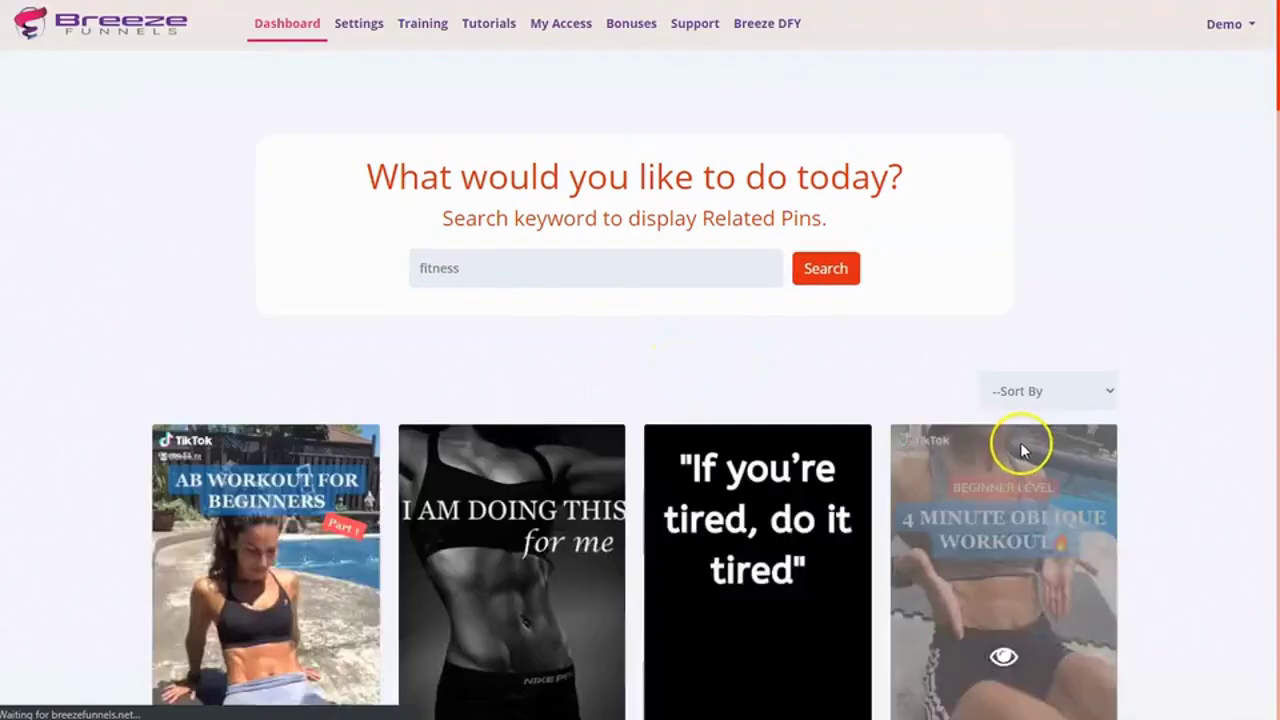
- Clear the accidentally selected like count on a fitness pin
scroll(553, 443, "down", 3)
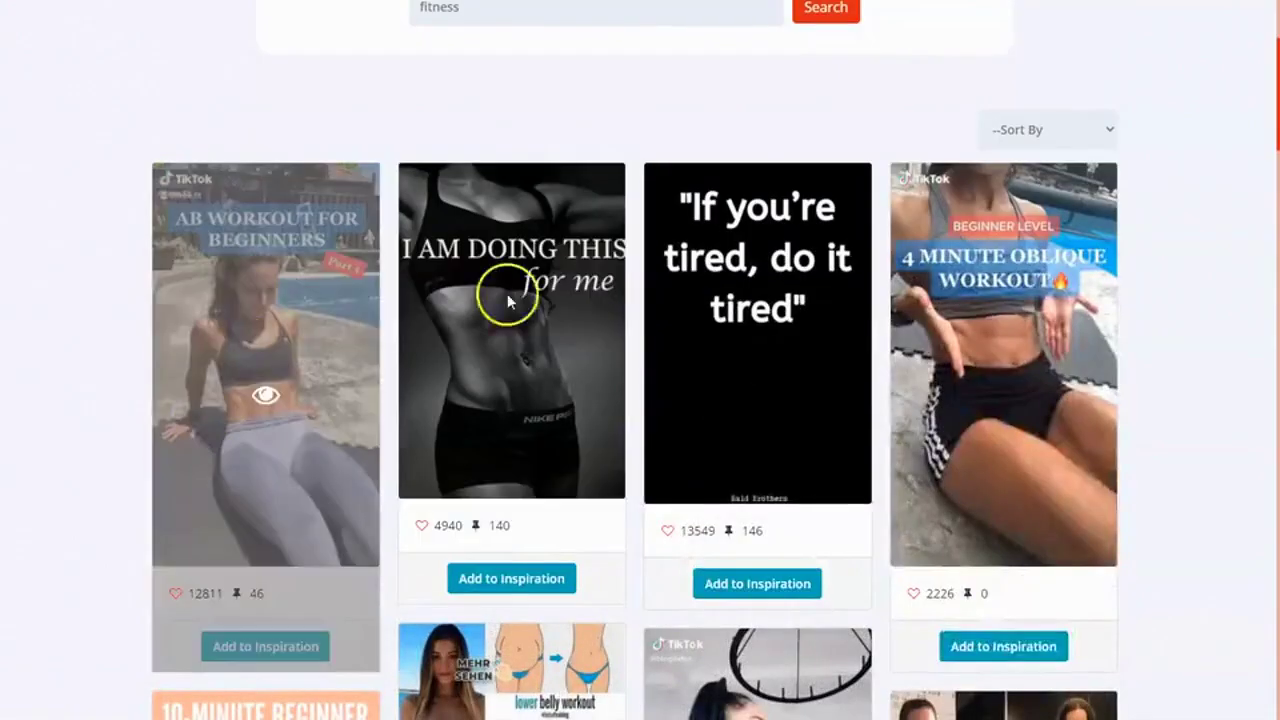
scroll(971, 306, "down", 1)
scroll(563, 383, "down", 3)
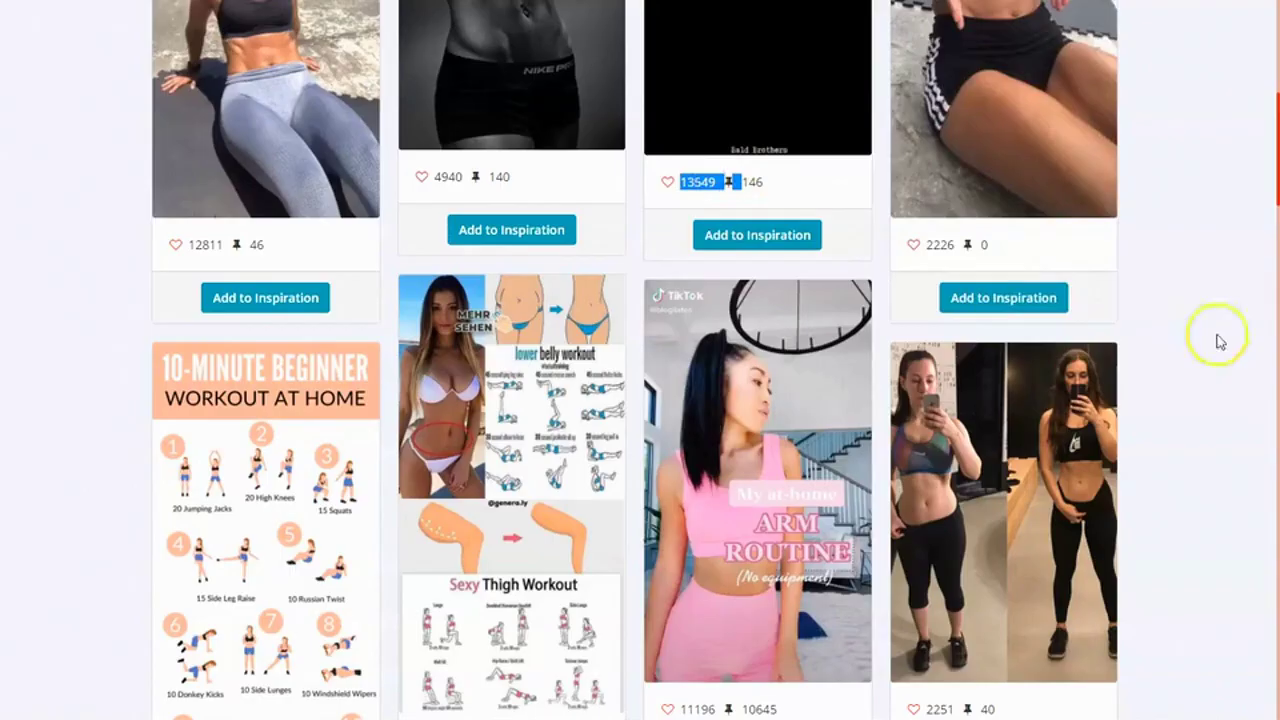
left_click(1205, 375)
scroll(1150, 300, "up", 10)
- Sort the fitness pin results by Pins instead of likes
left_click(1037, 390)
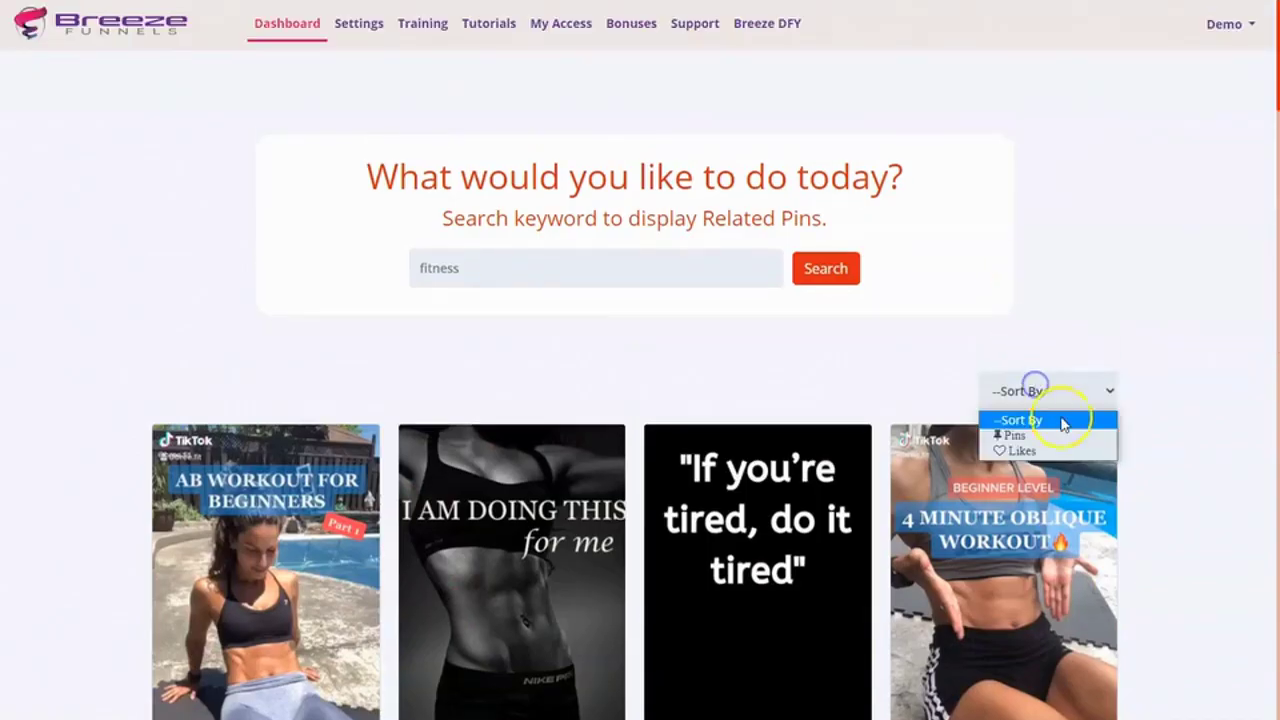
left_click(1050, 435)
left_click(1095, 393)
left_click(1065, 452)
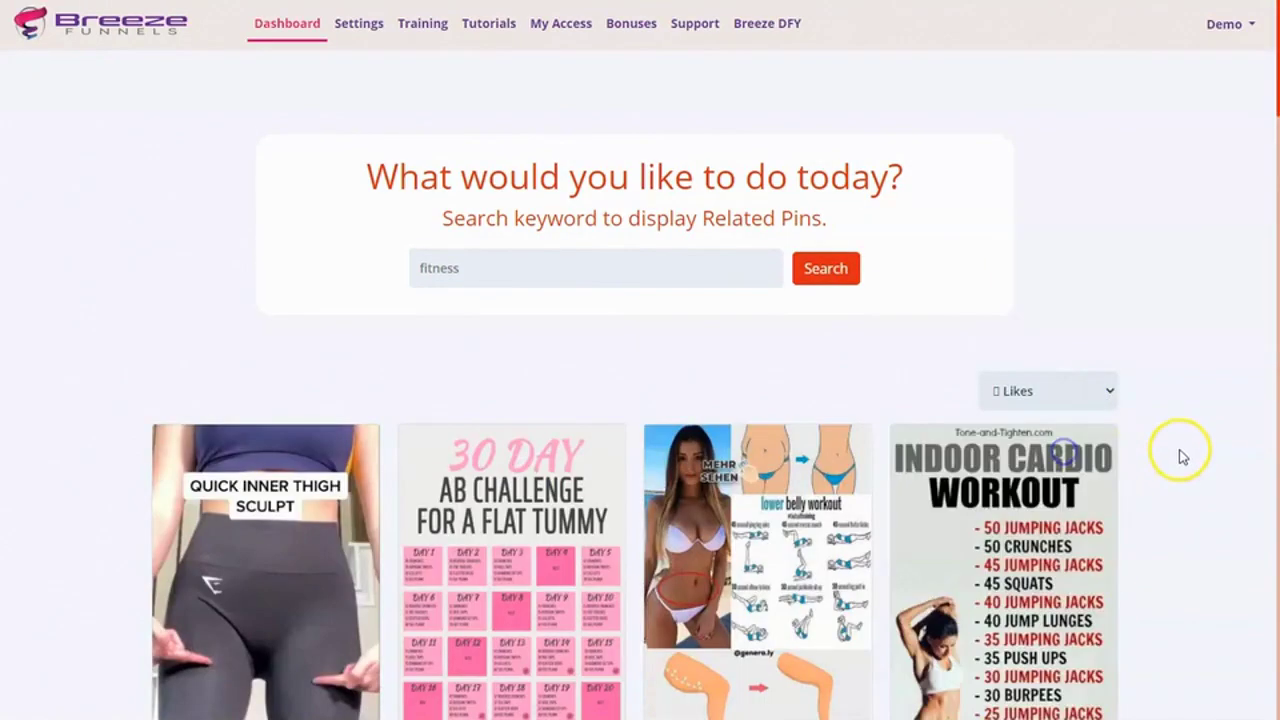
scroll(1100, 420, "down", 3)
scroll(1030, 250, "up", 2)
left_click(1040, 216)
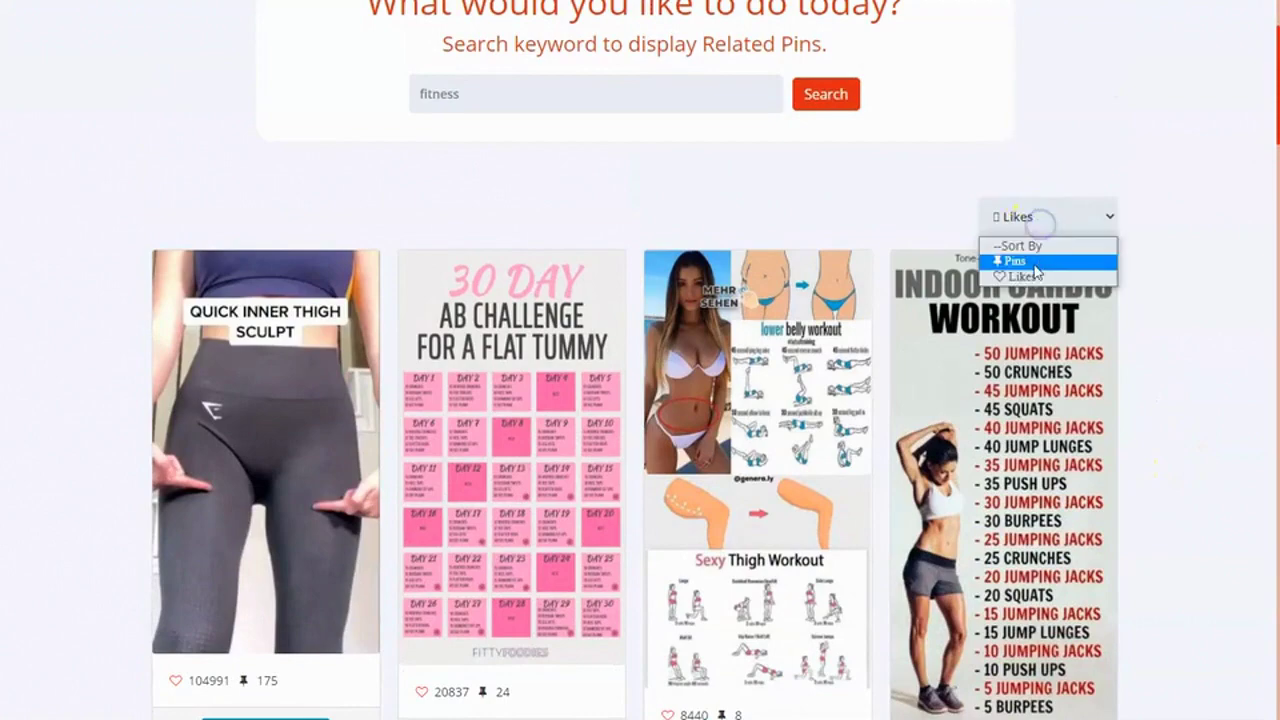
left_click(1015, 260)
- Scroll the re-sorted results to pins like 10 Minute Morning Workout and Back Fat Workout
scroll(1114, 363, "down", 2)
scroll(1028, 414, "down", 2)
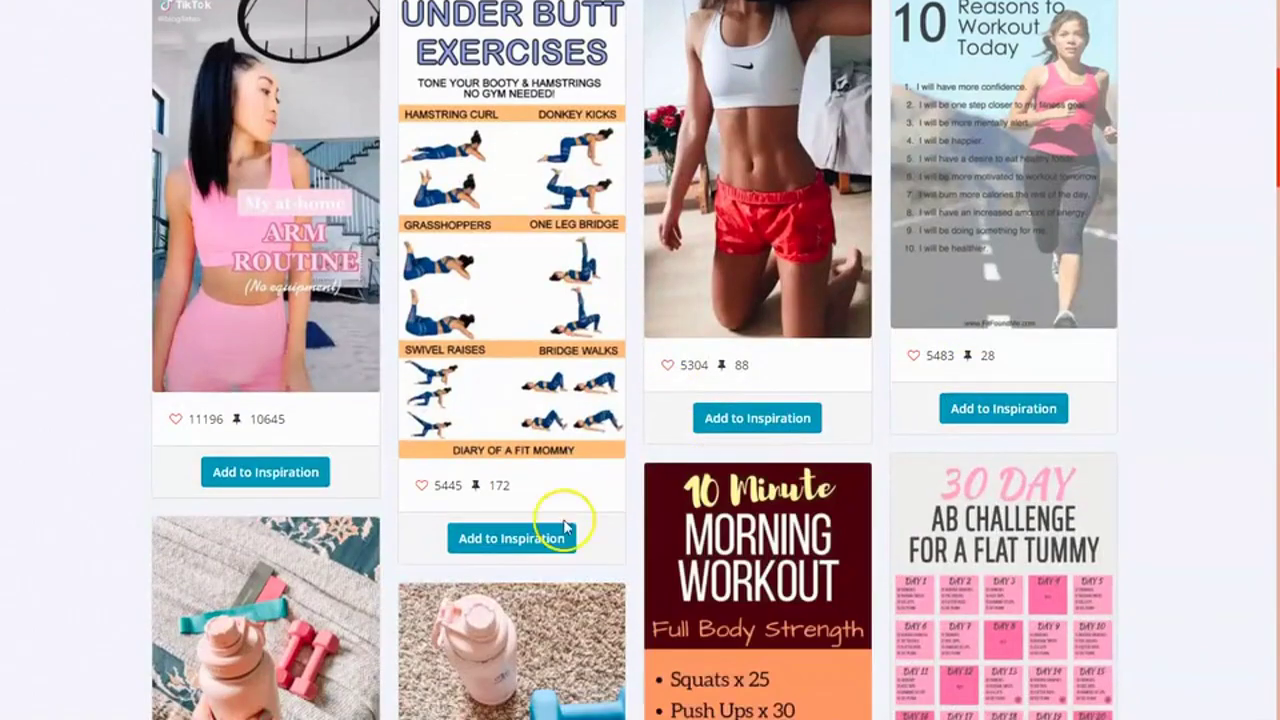
scroll(520, 550, "down", 3)
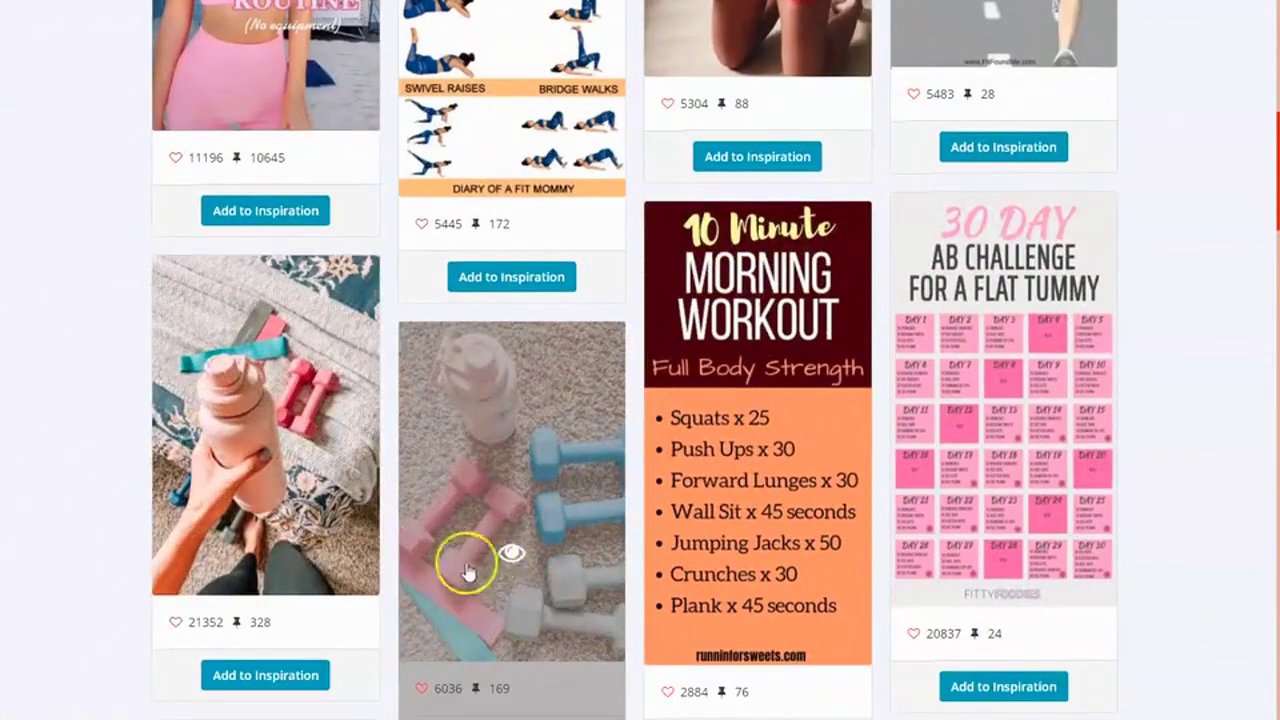
scroll(606, 623, "down", 1)
scroll(380, 557, "down", 2)
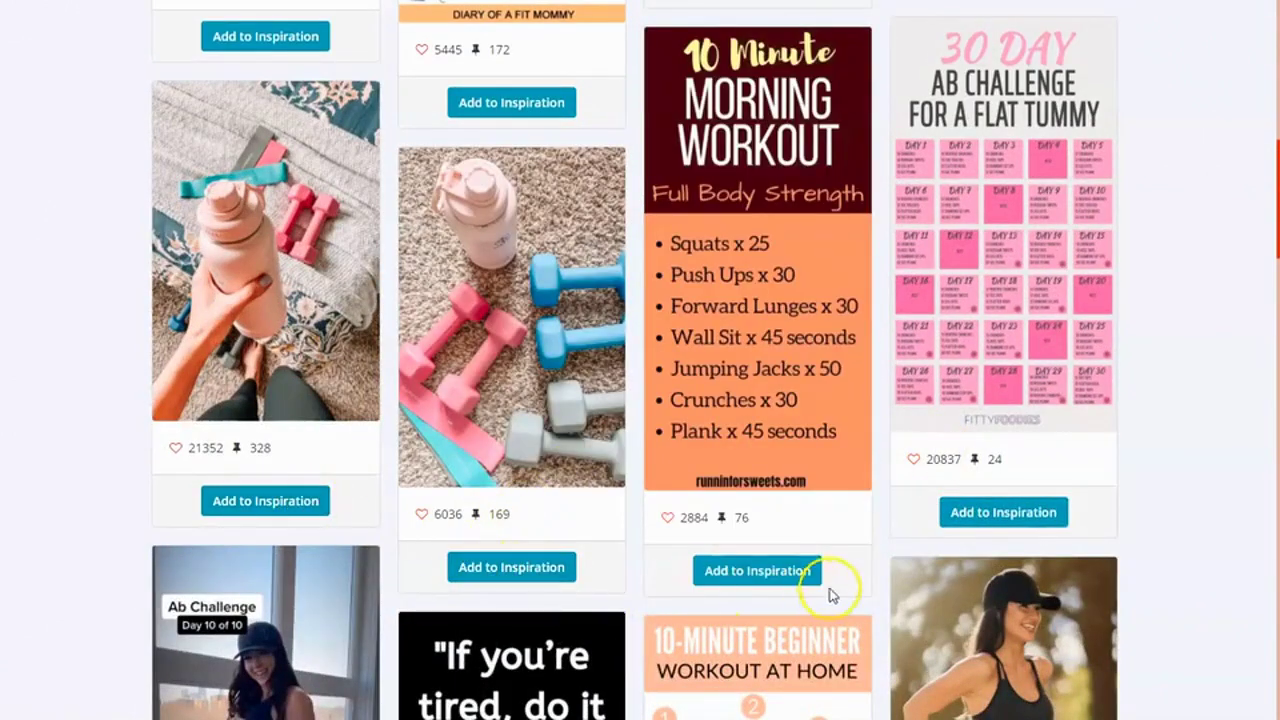
scroll(960, 520, "down", 1)
scroll(972, 528, "down", 5)
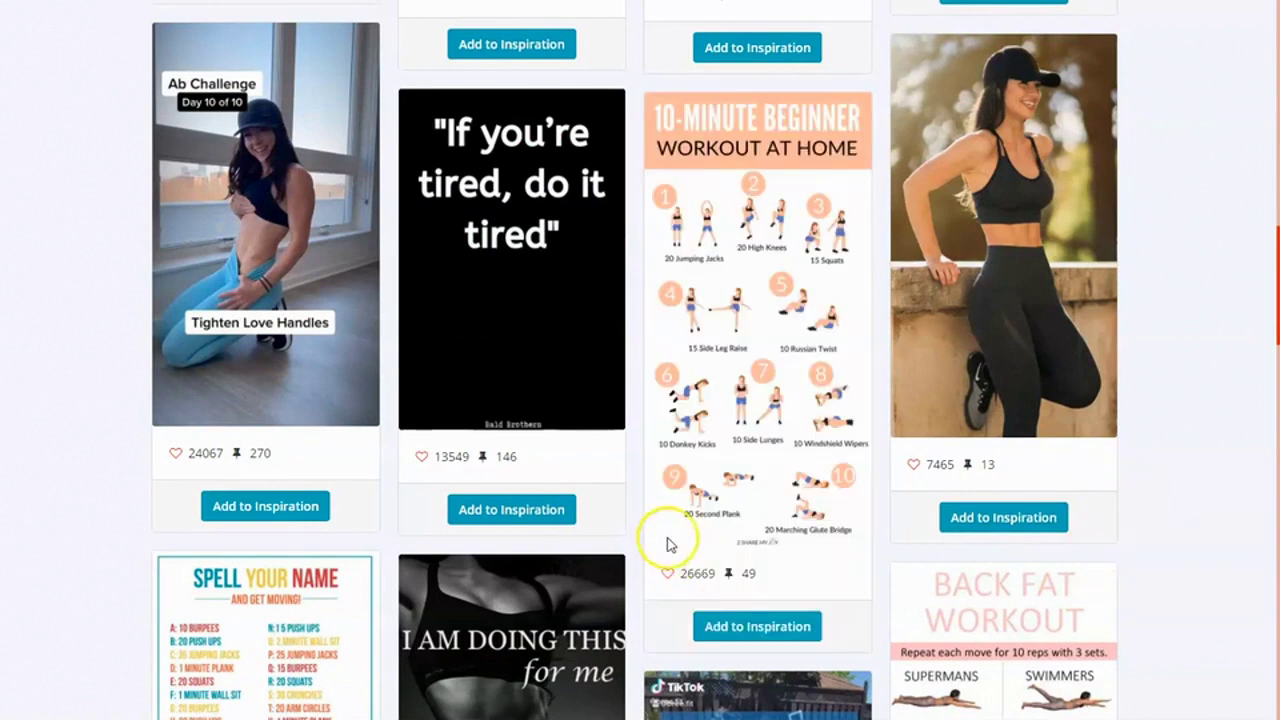
mouse_move(1003, 640)
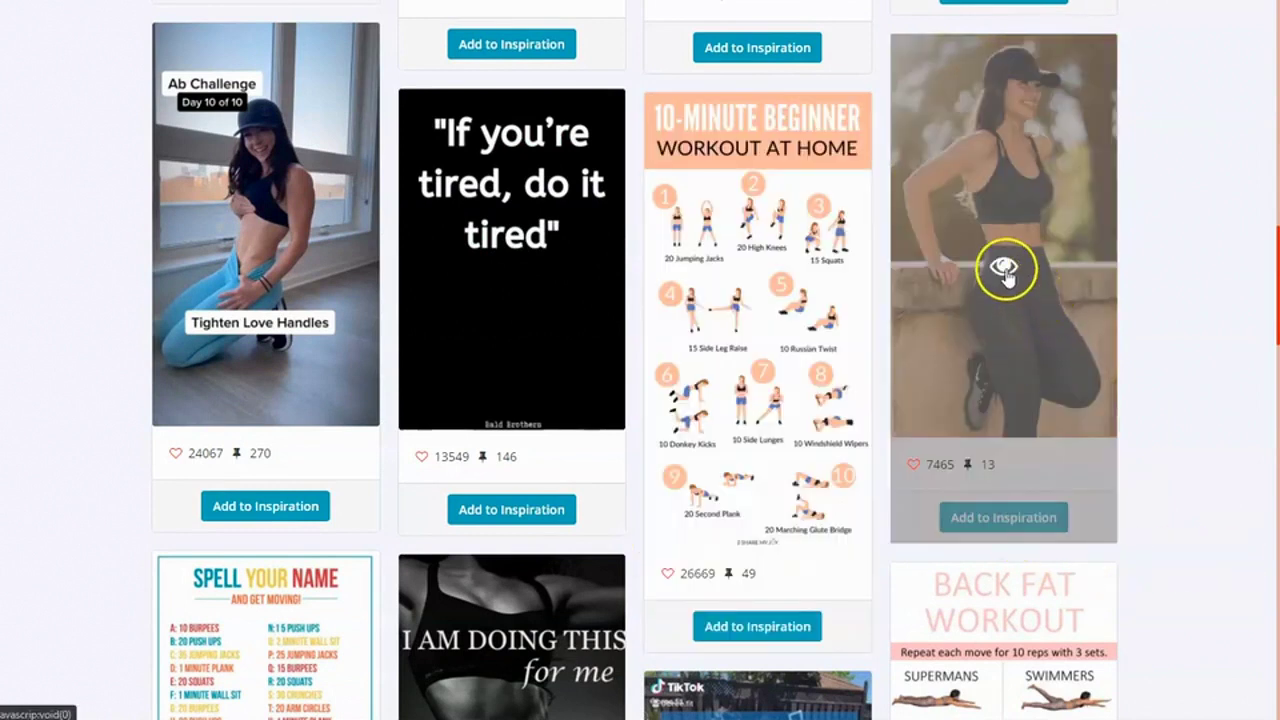
- Preview the activewear pin's details, then add it to inspiration
left_click(1004, 271)
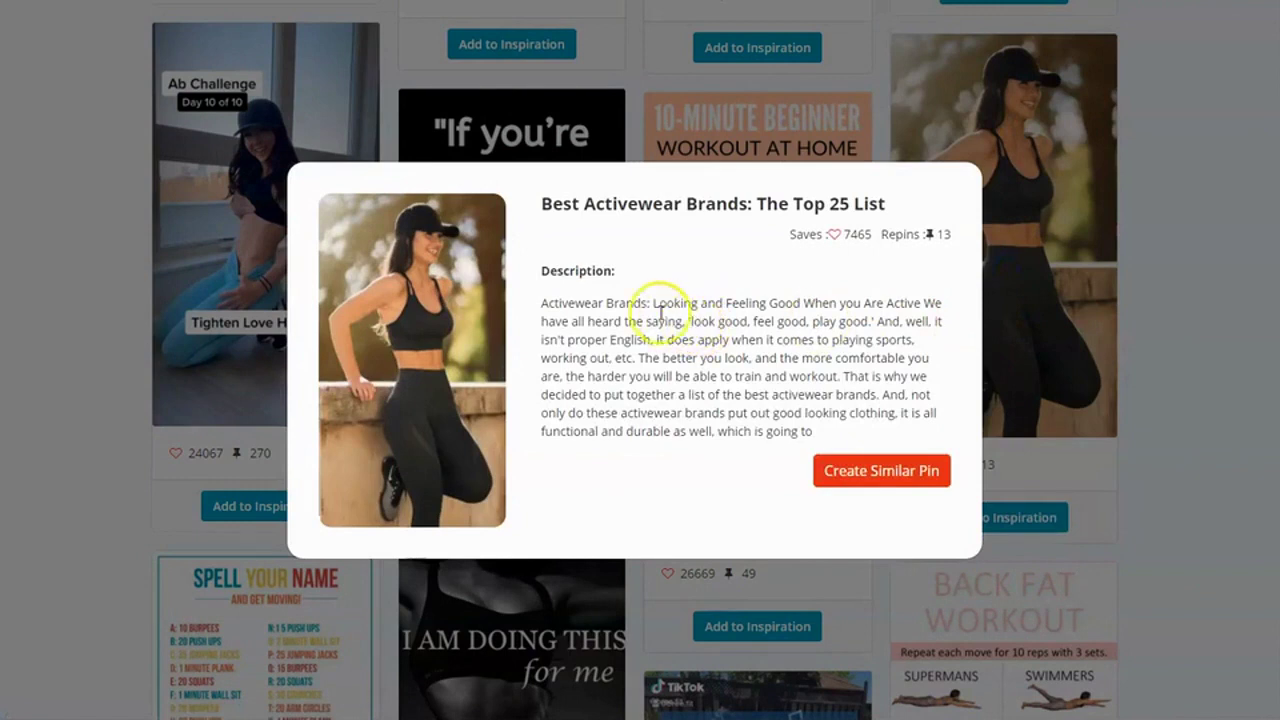
left_click_drag(612, 303, 765, 321)
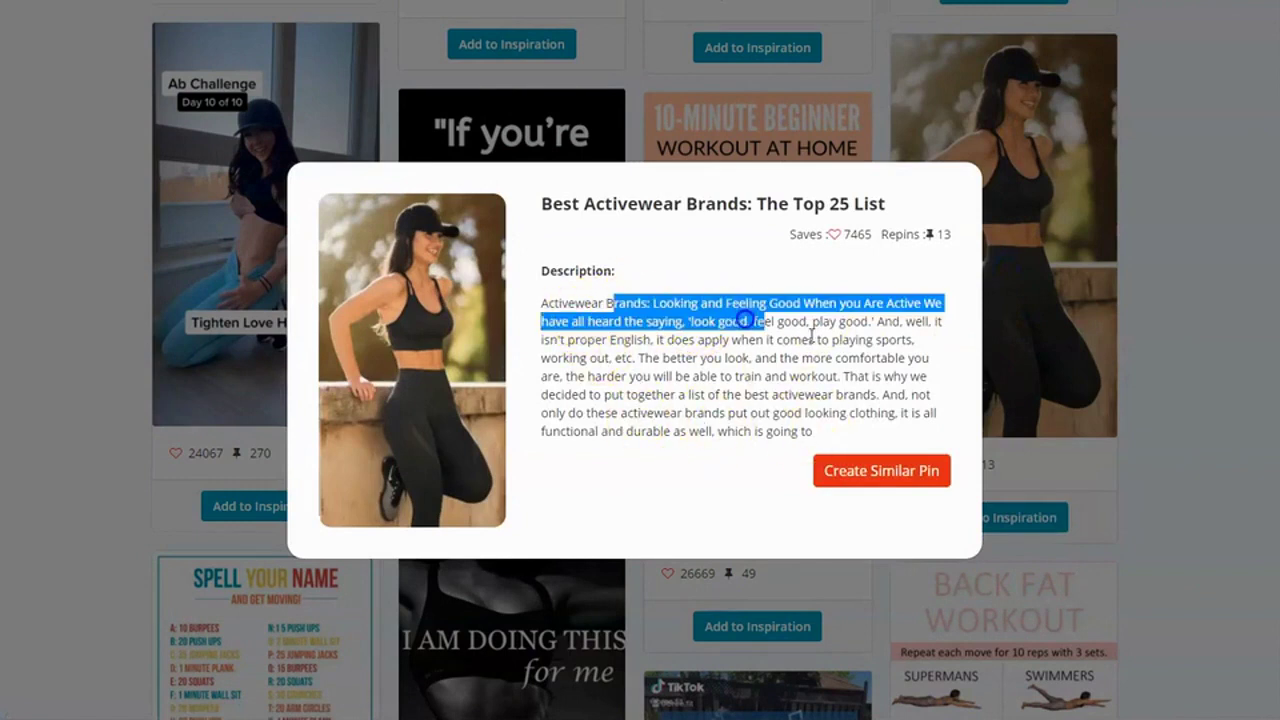
left_click(1205, 365)
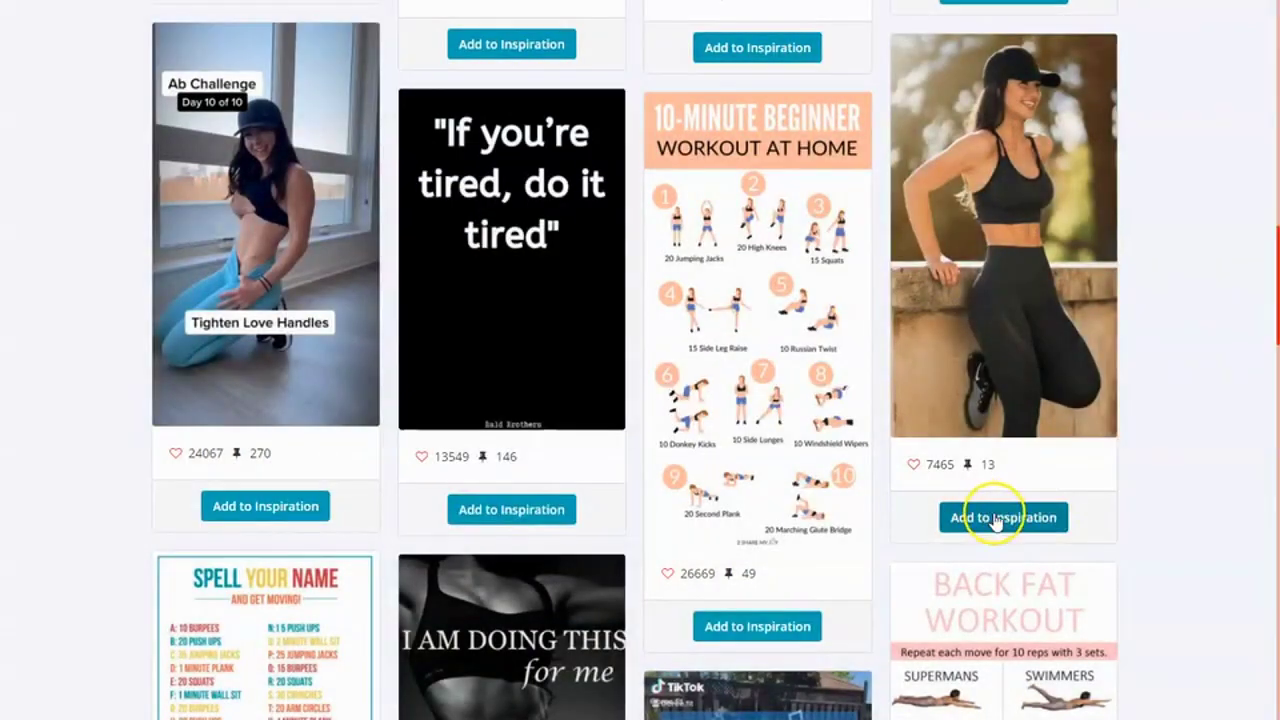
left_click(995, 518)
- Add the water-bottle pin to inspiration
scroll(791, 437, "up", 1)
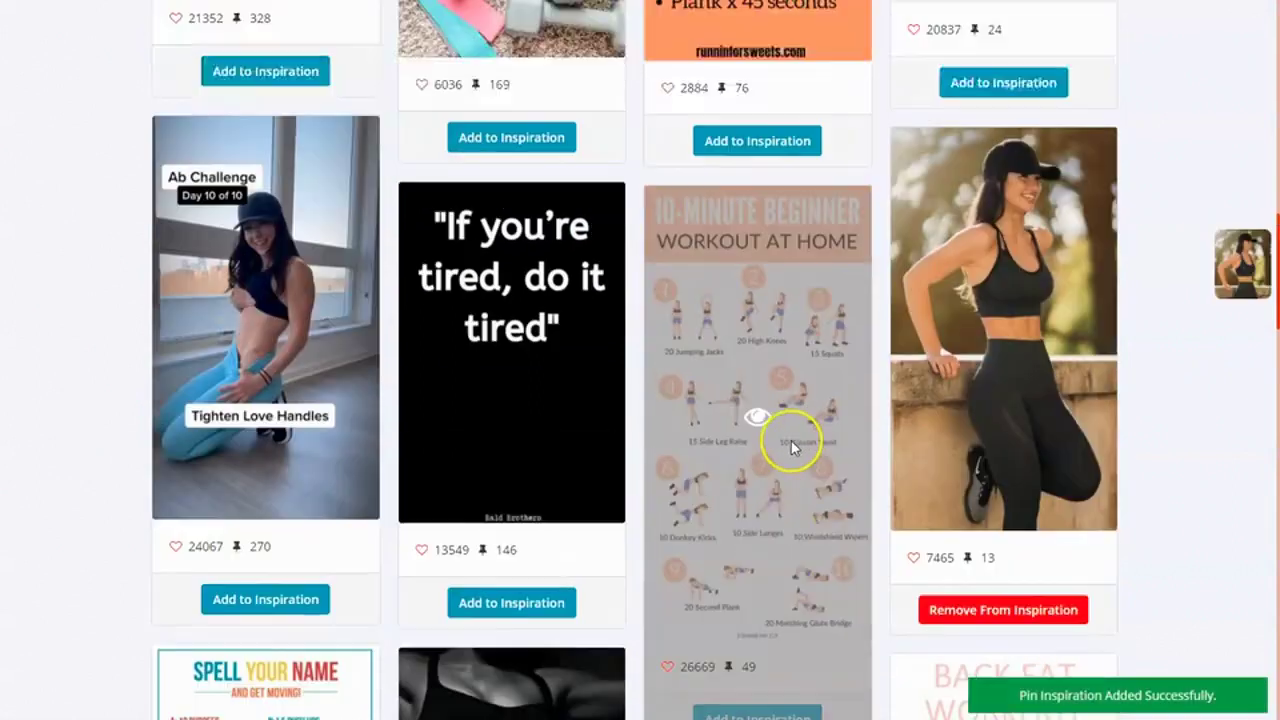
scroll(498, 420, "up", 3)
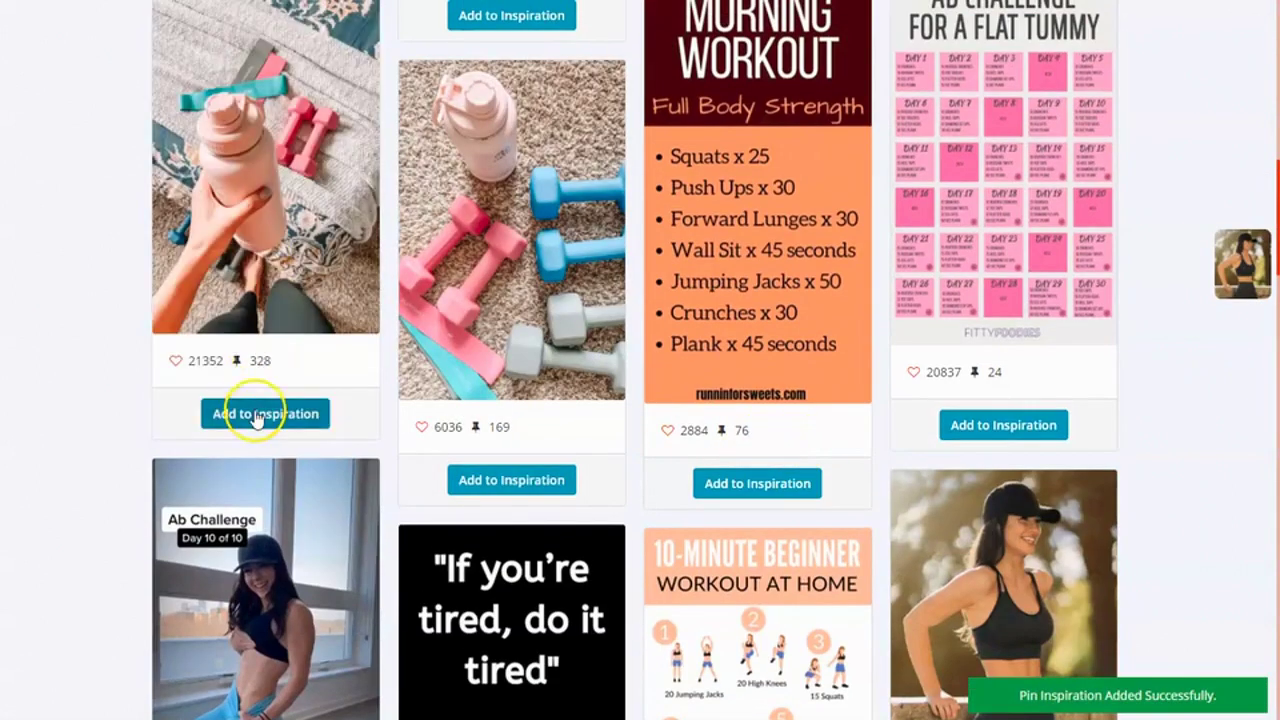
left_click(257, 420)
- Inspect the dumbbell pin's details, then add it to inspiration
left_click(514, 294)
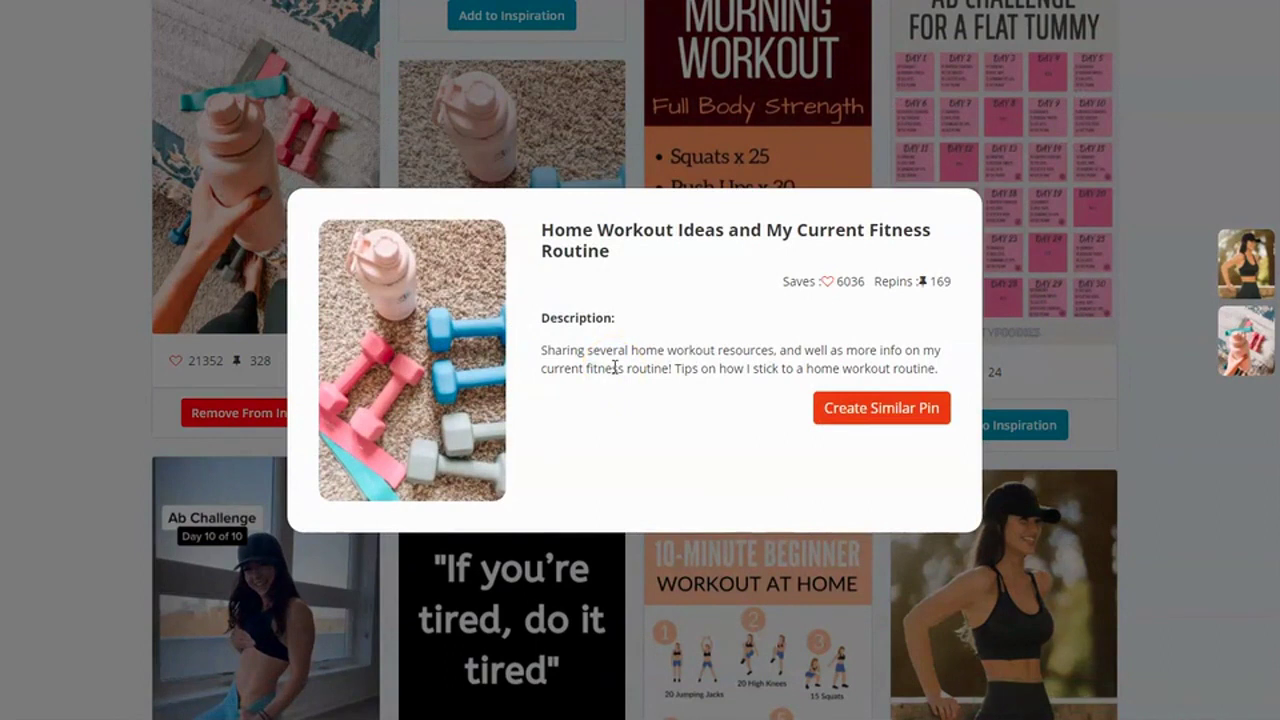
left_click(890, 425)
left_click(1151, 141)
mouse_move(757, 250)
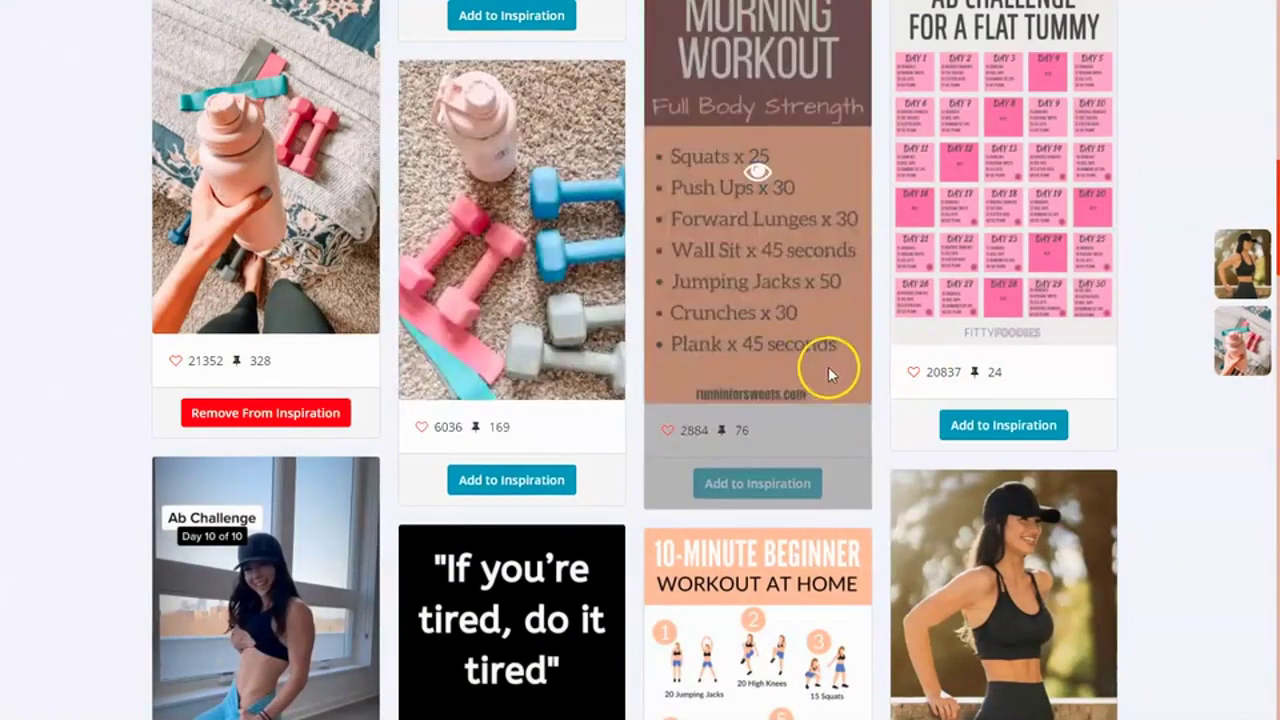
scroll(434, 386, "up", 3)
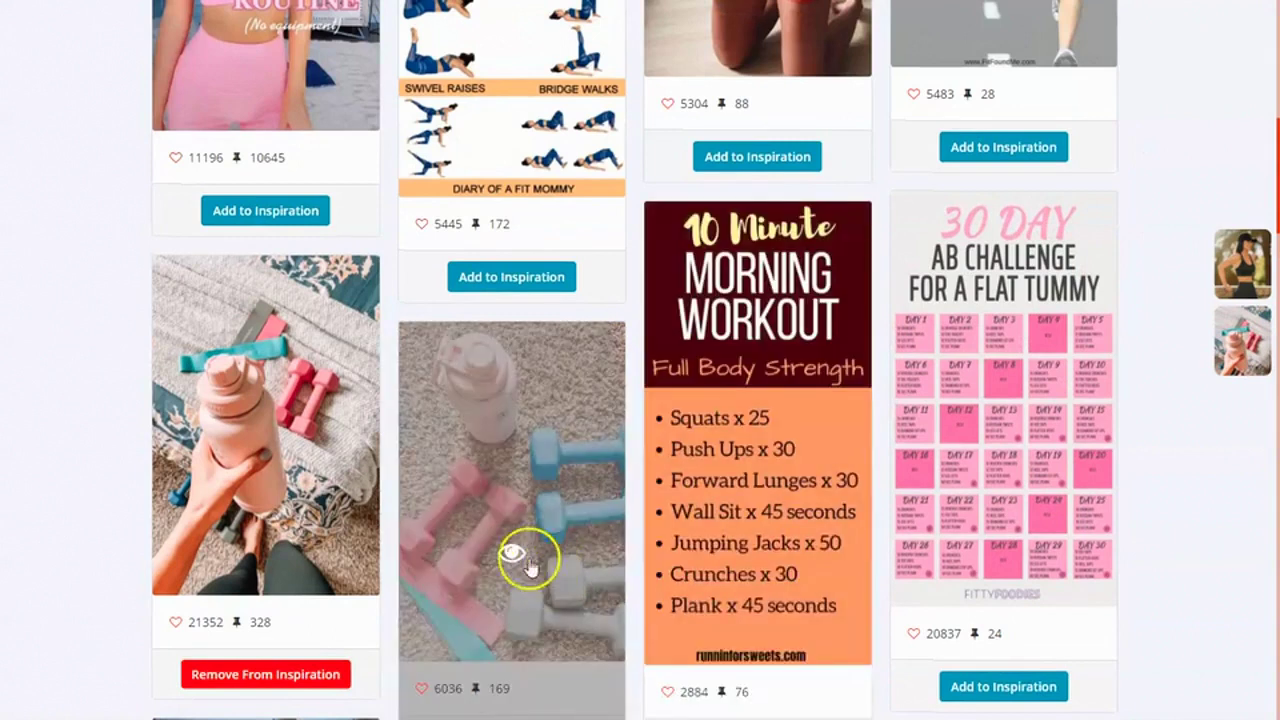
scroll(520, 555, "down", 1)
scroll(514, 545, "down", 2)
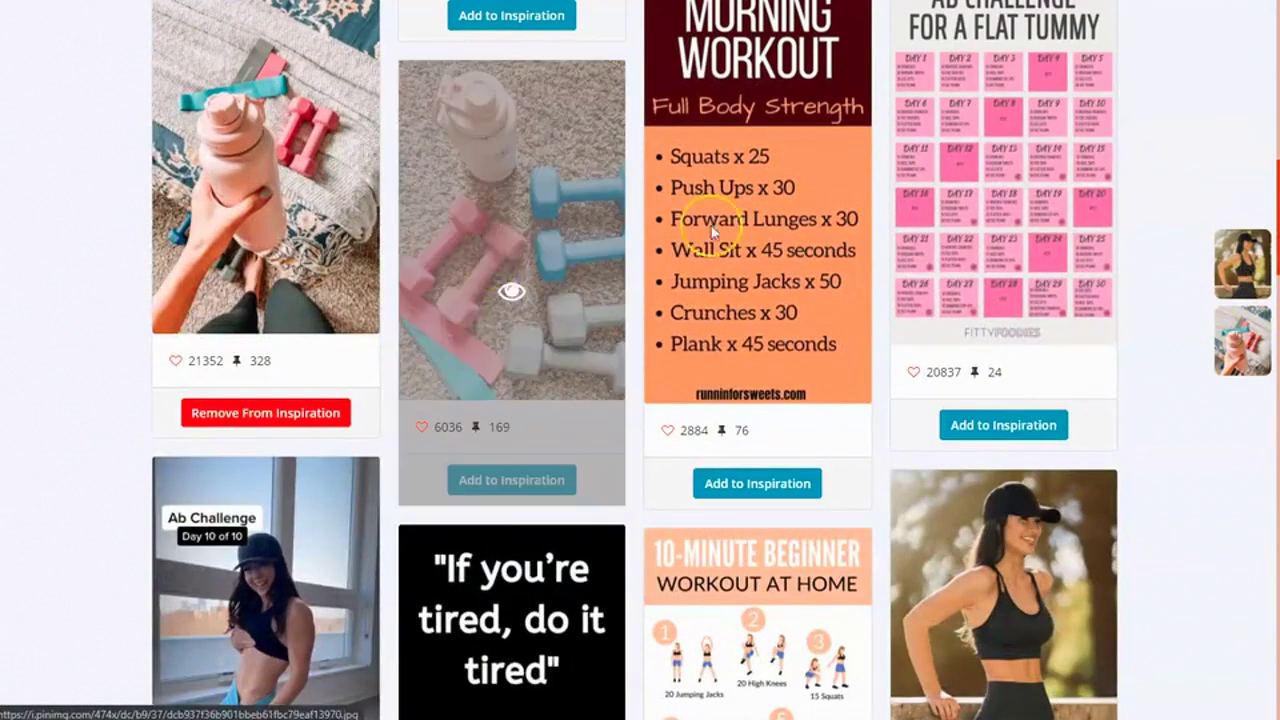
left_click(520, 484)
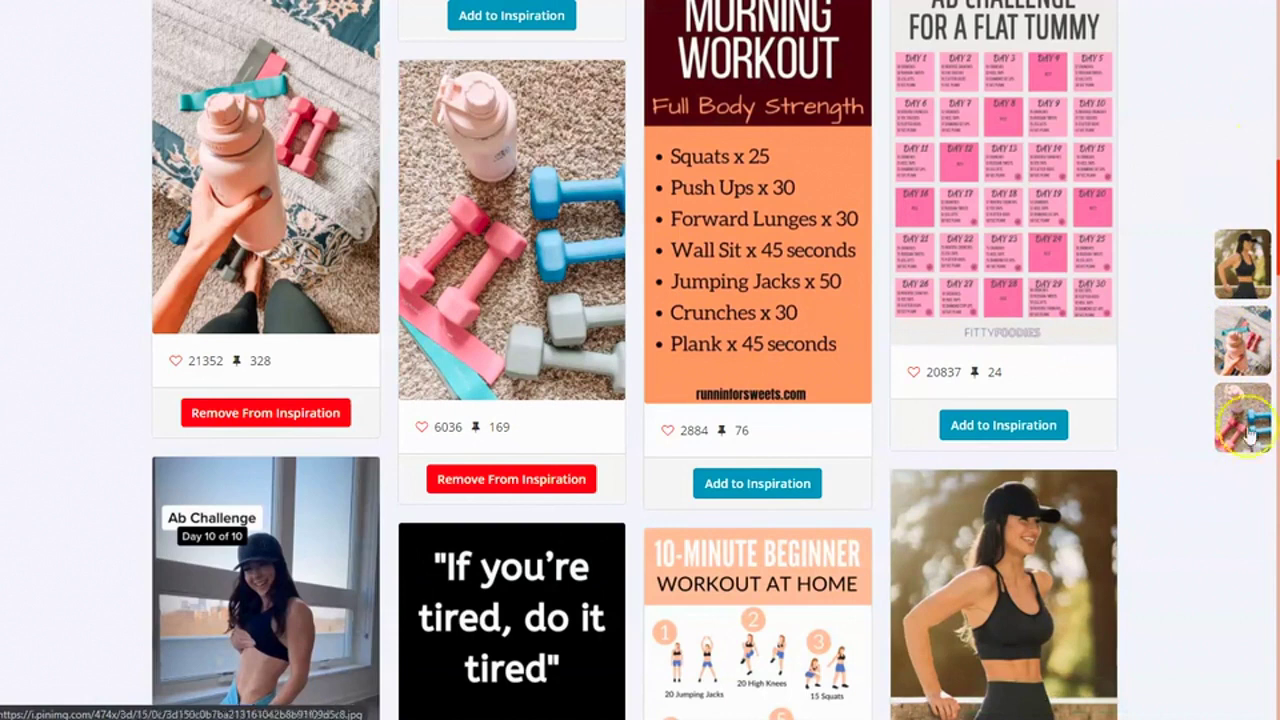
scroll(1240, 245, "up", 3)
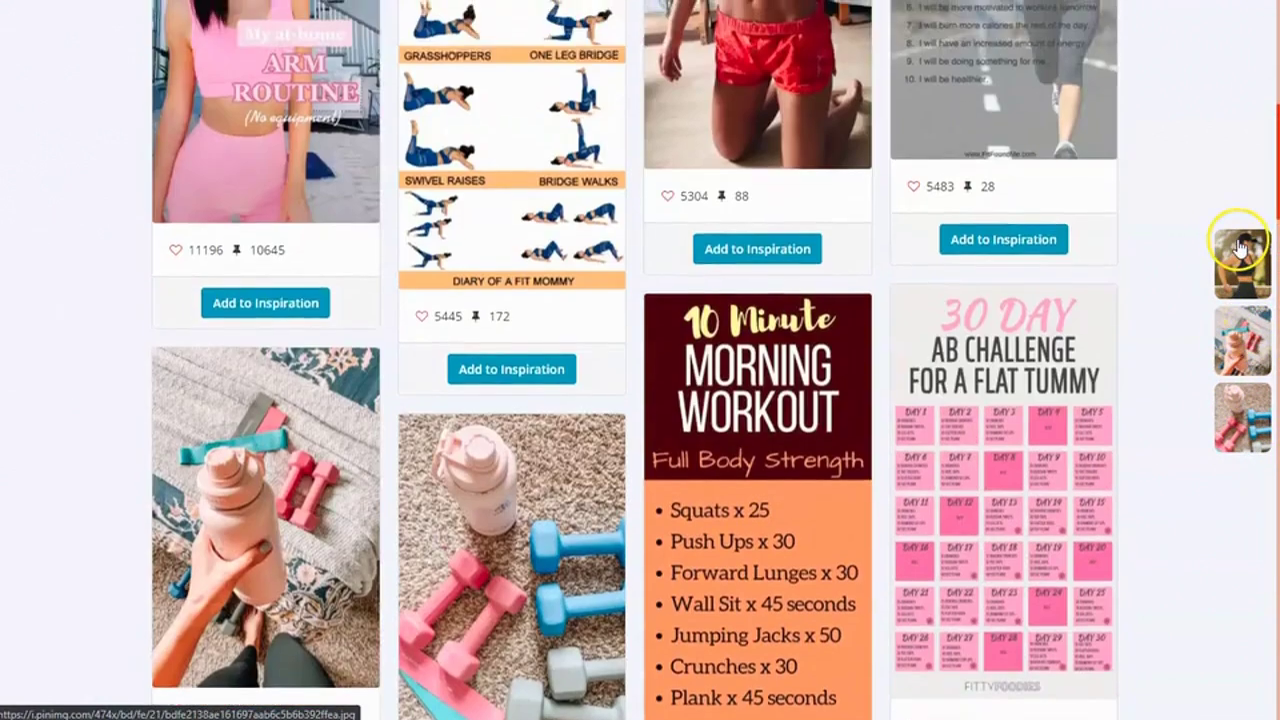
scroll(1235, 250, "up", 5)
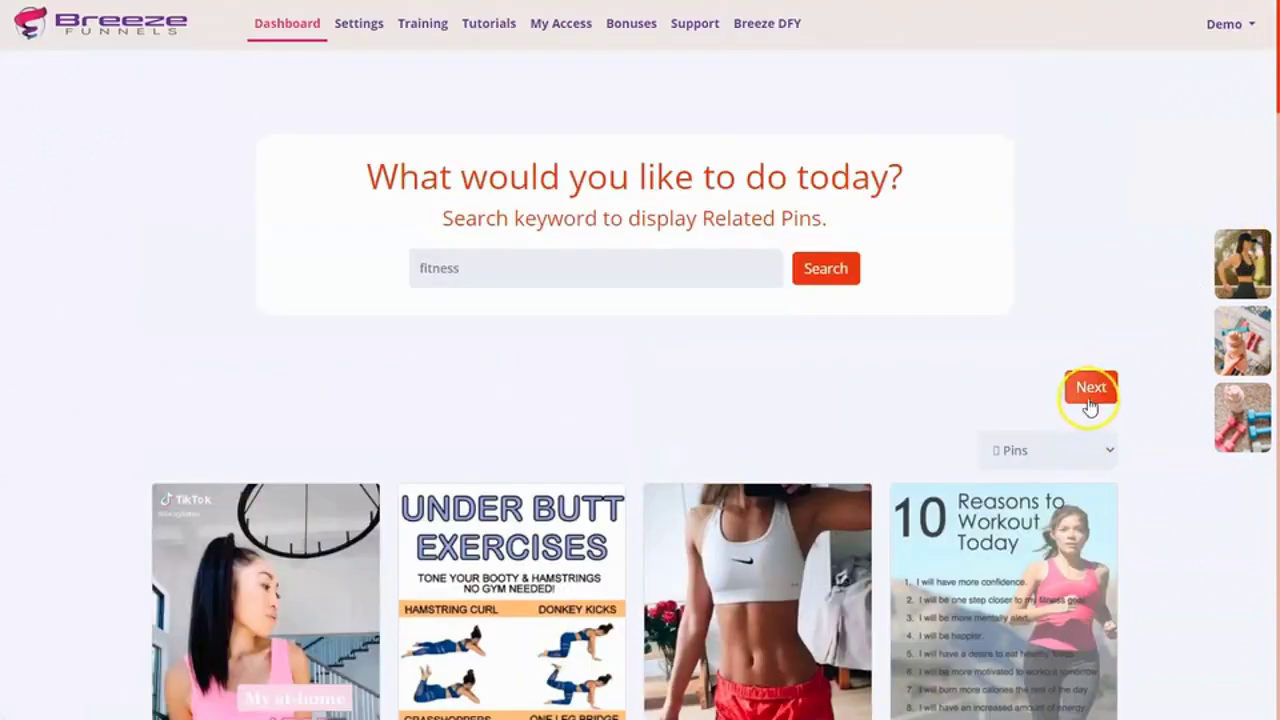
- Choose Create Landing Page, preview the Fitness Challenge Page template, and open it for editing
left_click(1090, 395)
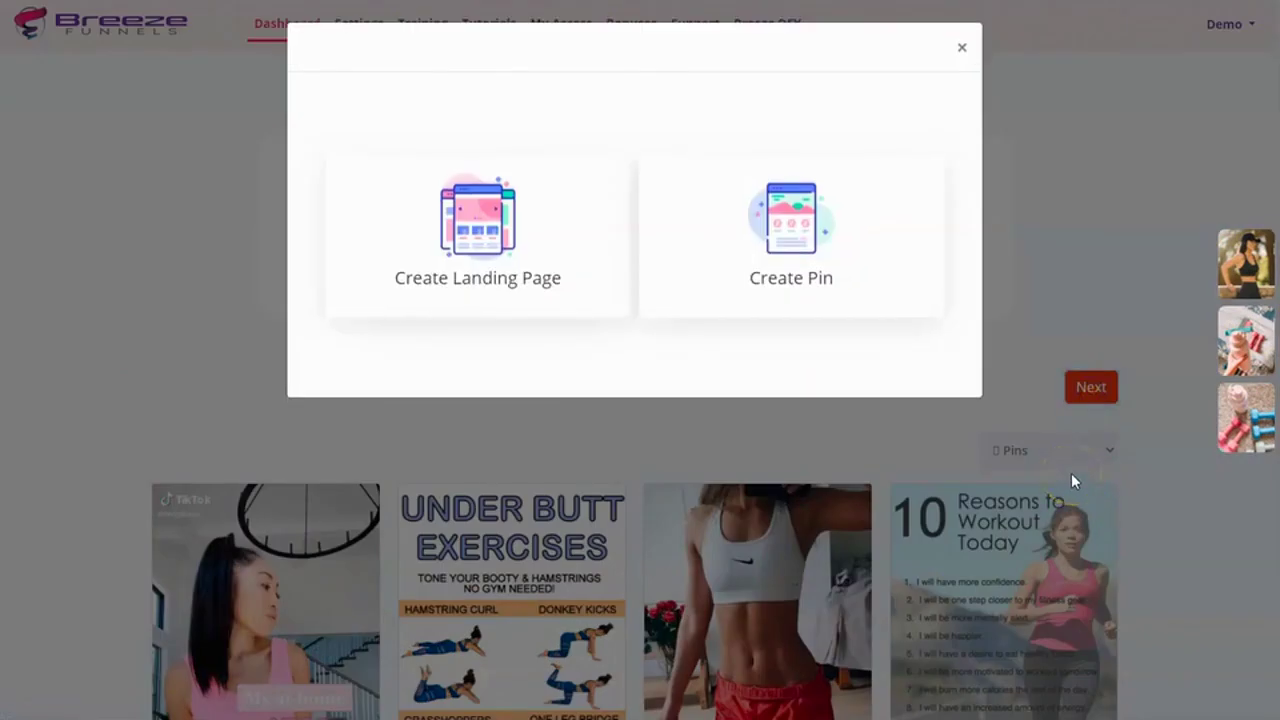
left_click(500, 260)
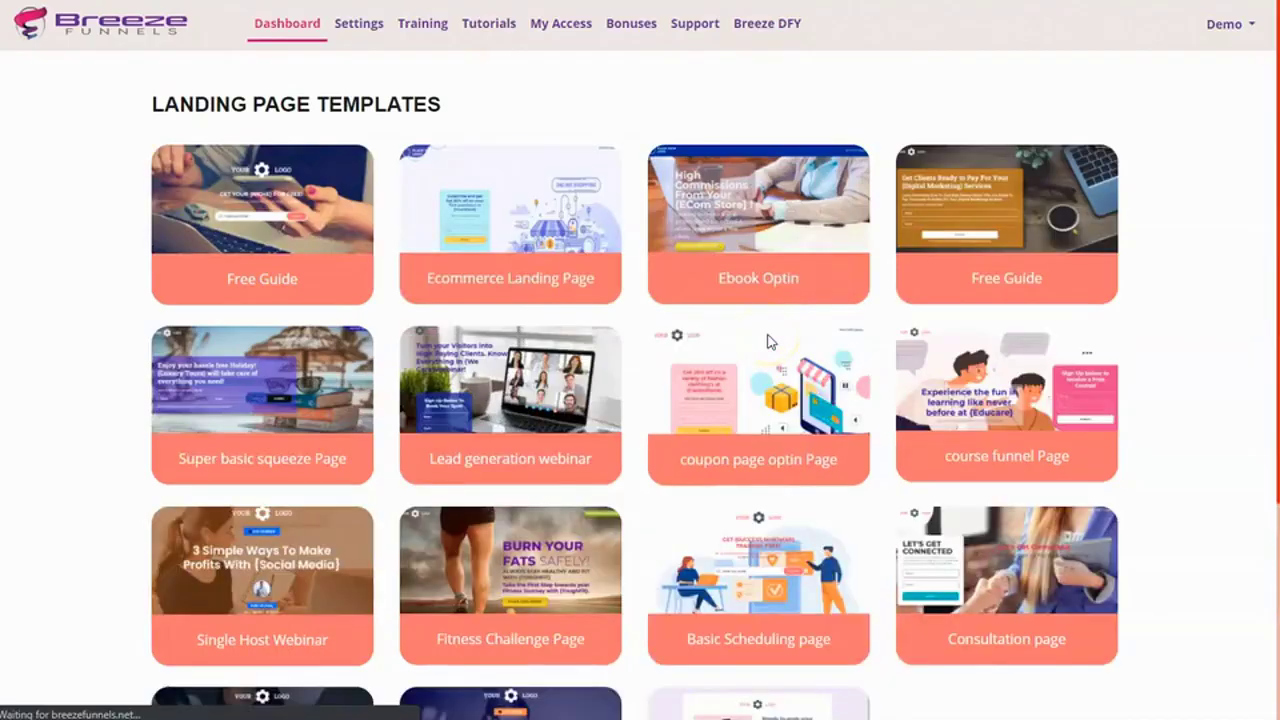
scroll(1052, 424, "down", 2)
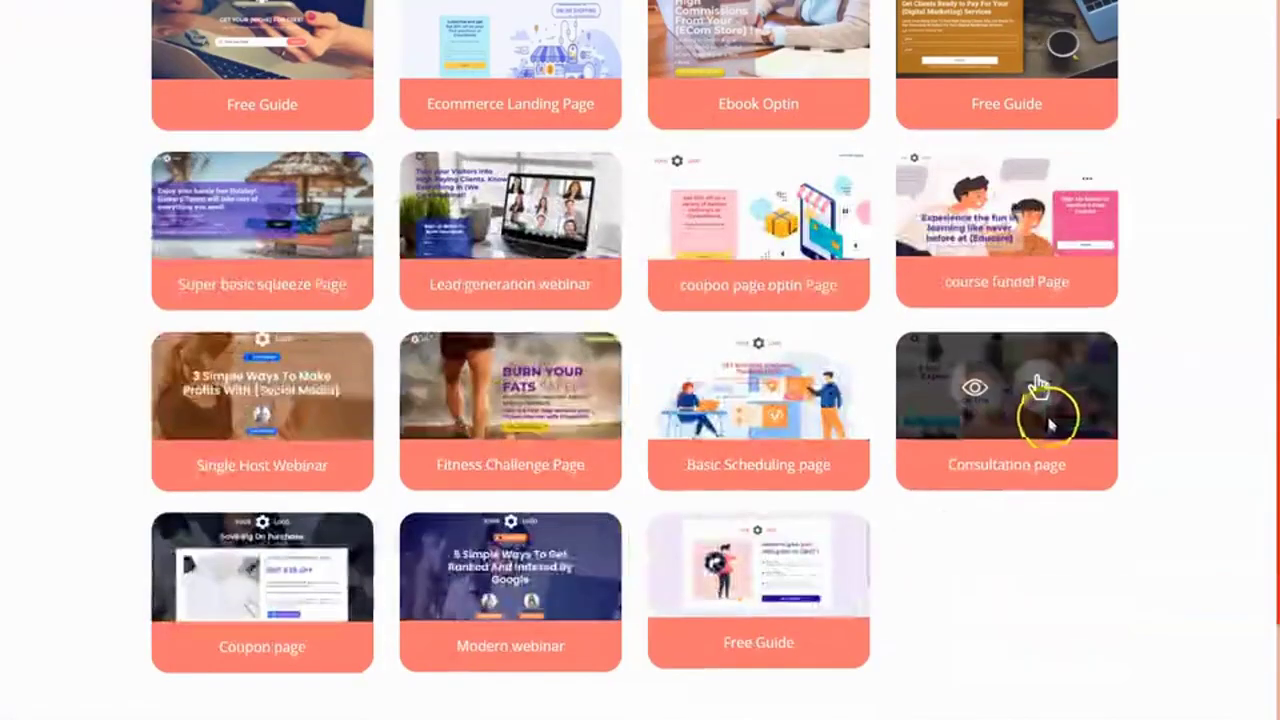
scroll(1134, 560, "up", 1)
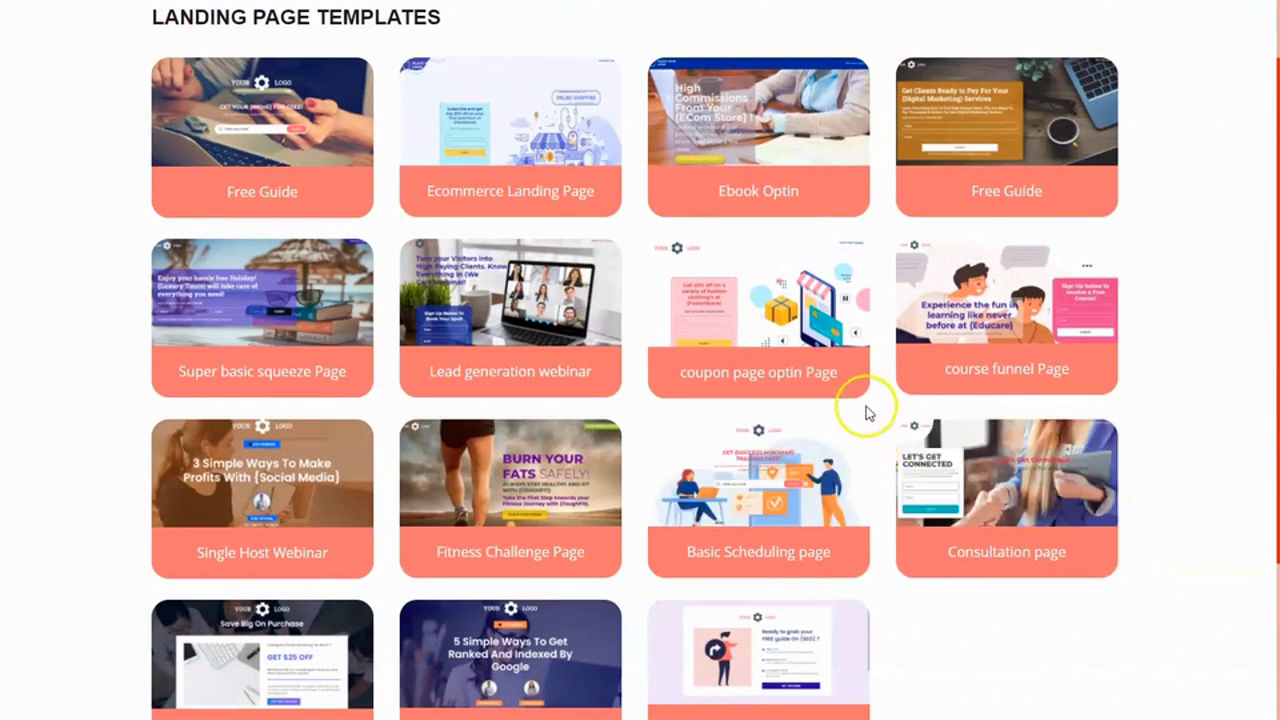
scroll(790, 566, "down", 1)
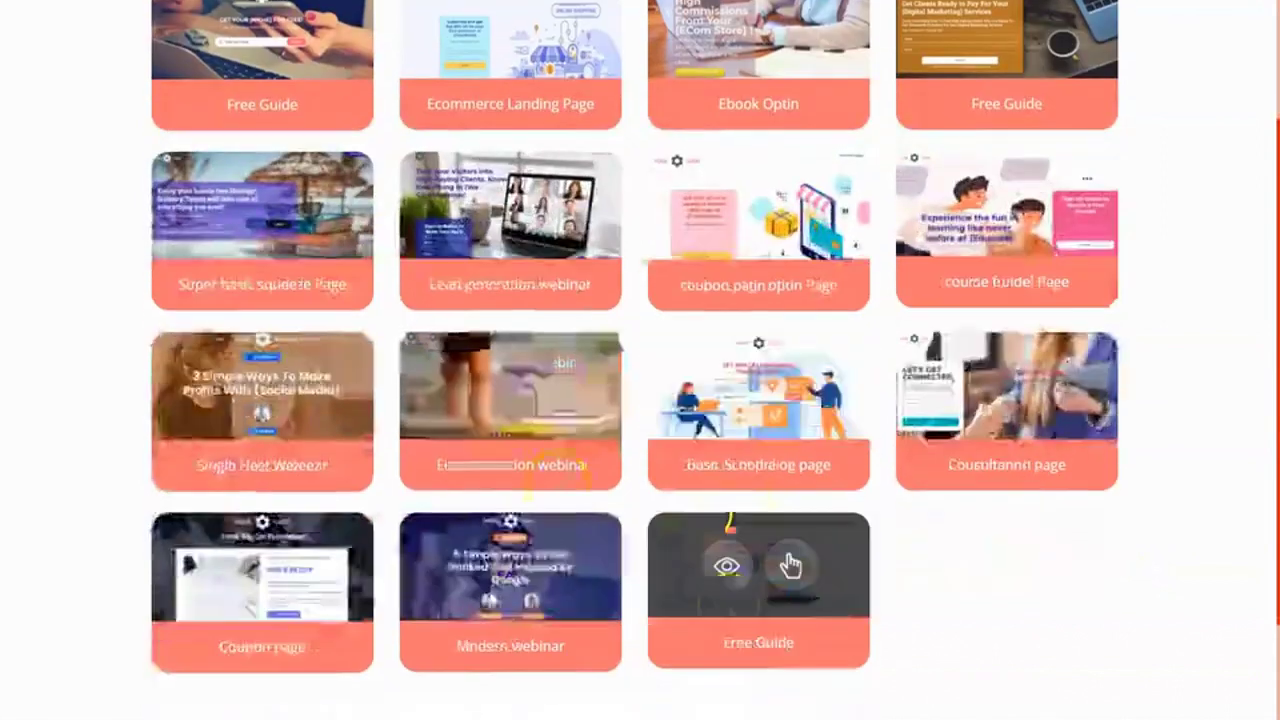
mouse_move(510, 410)
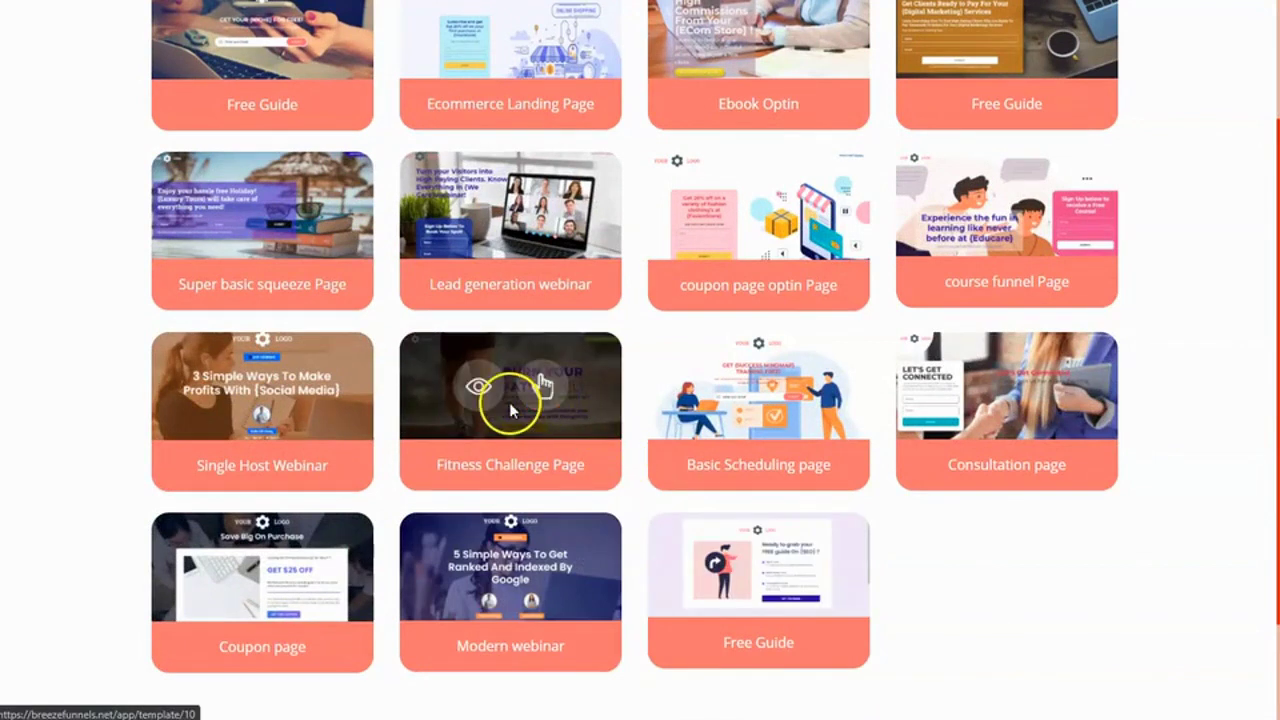
left_click(480, 394)
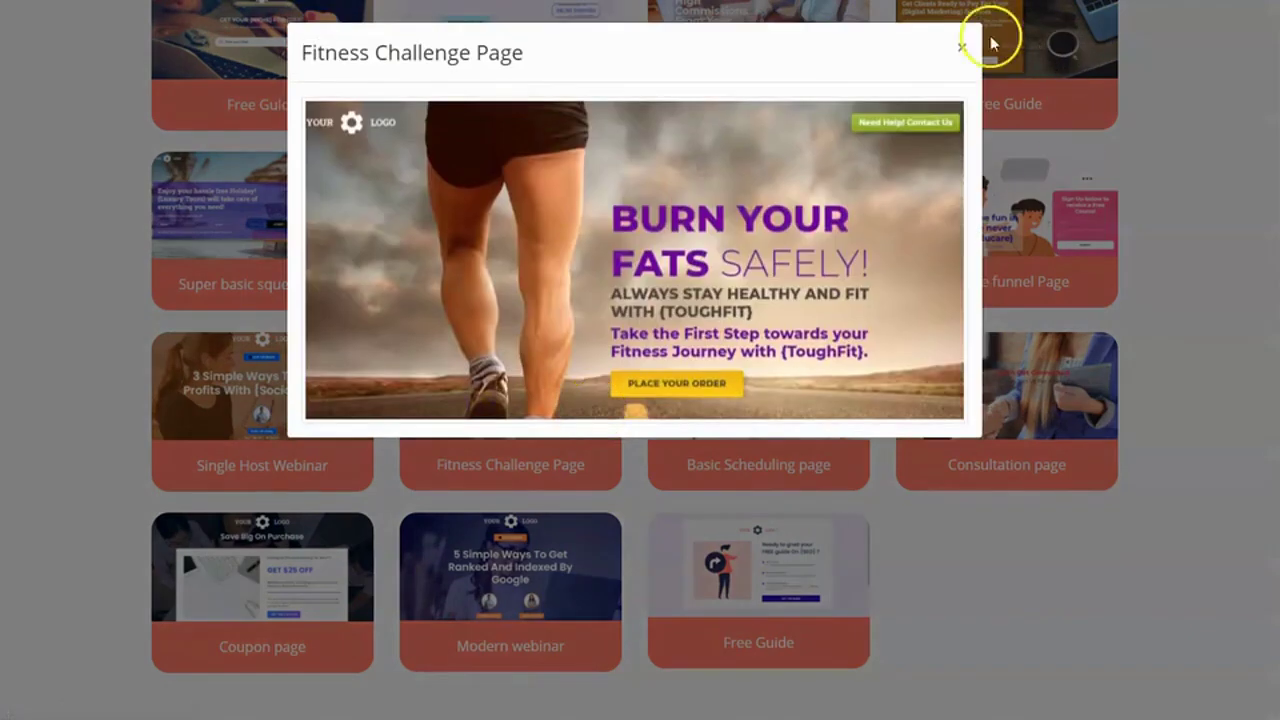
left_click(962, 47)
left_click(545, 390)
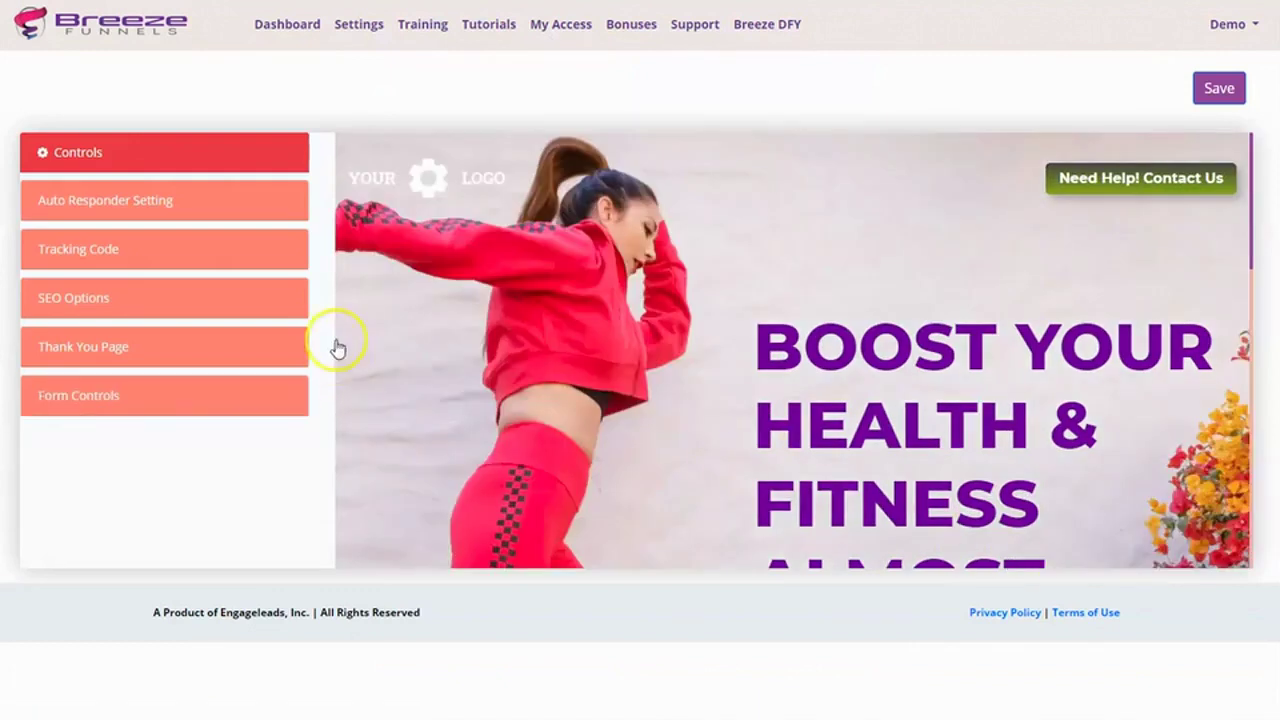
- Browse the logo image chooser's Pixabay and upload options, then close it unchanged
left_click(450, 185)
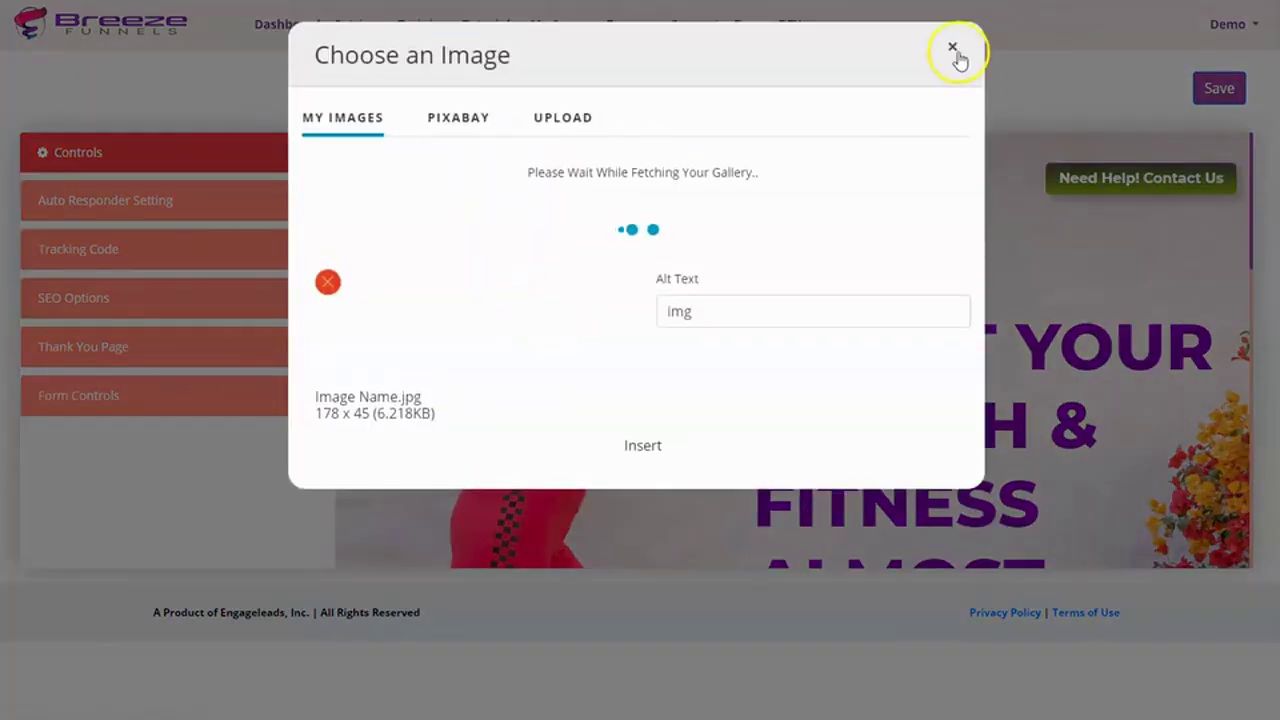
left_click(460, 119)
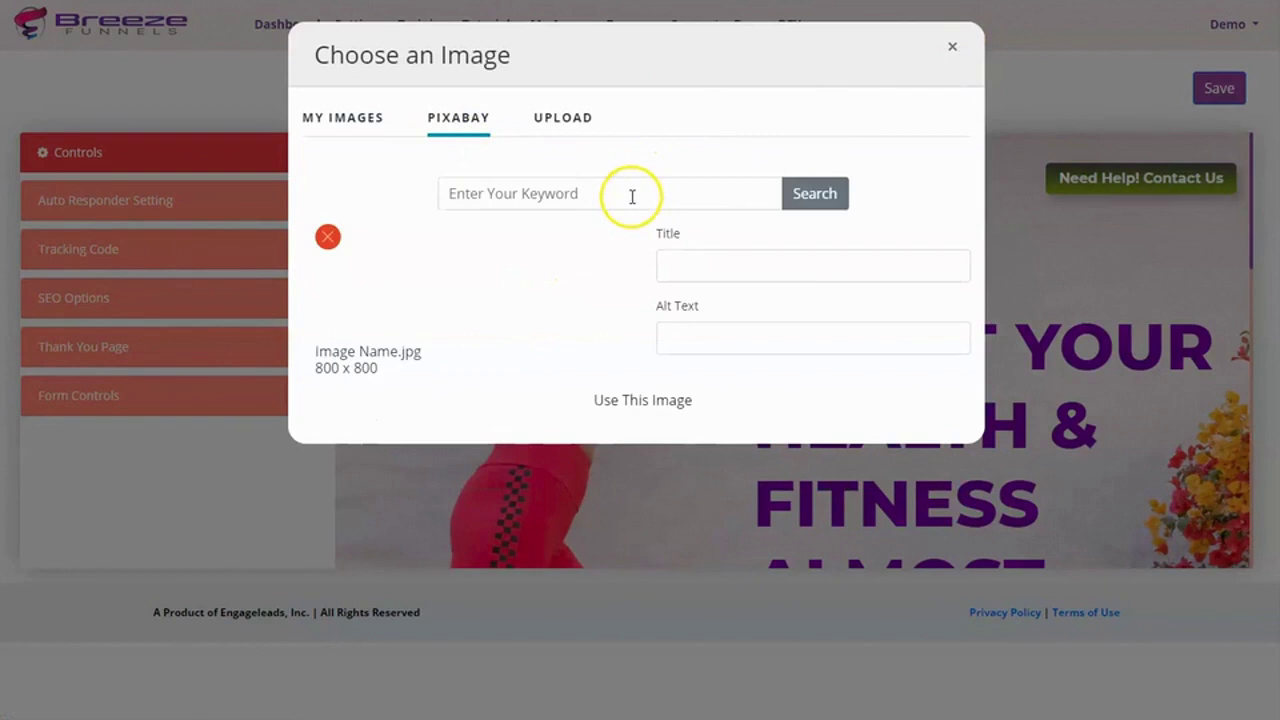
left_click(585, 120)
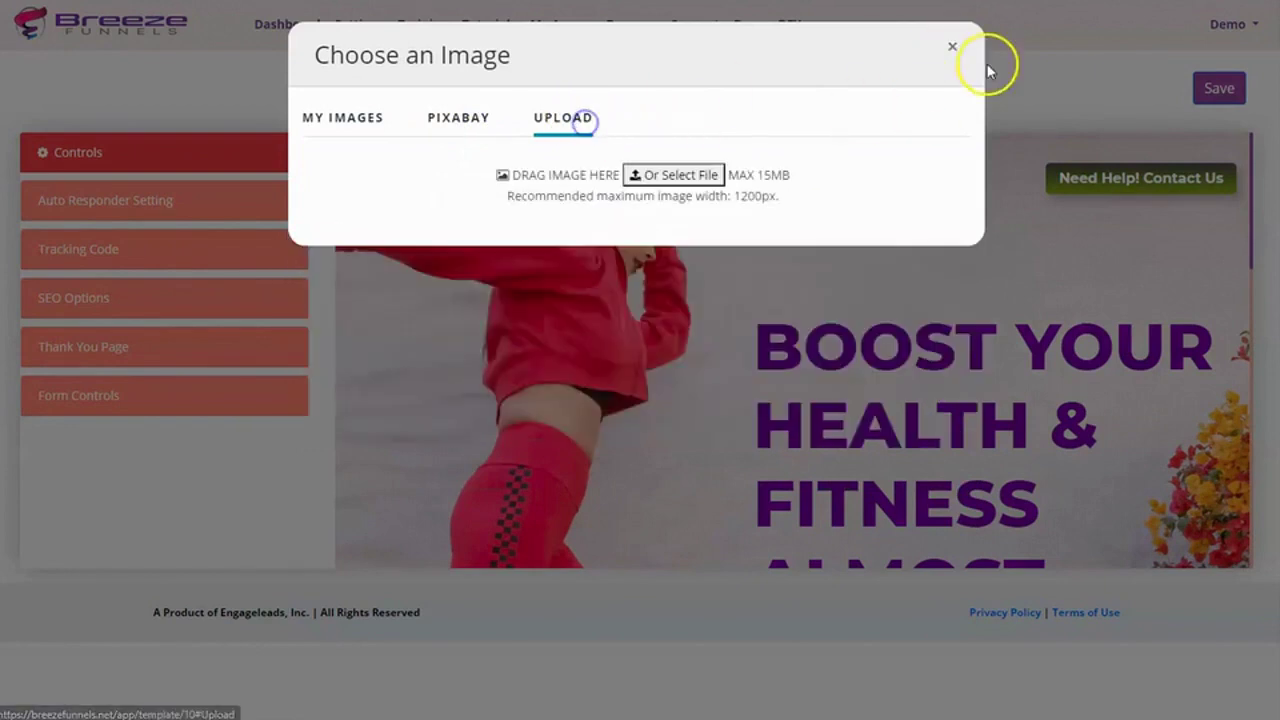
left_click(955, 47)
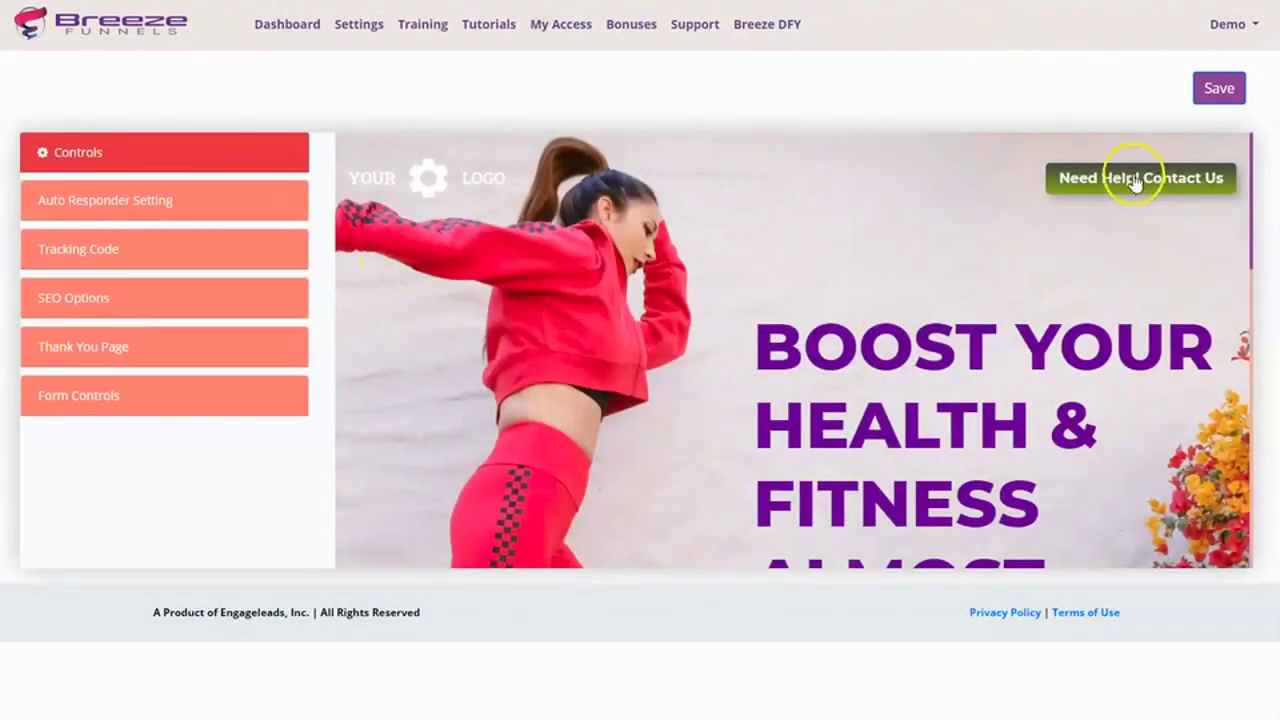
- Open the main heading's text editor and close it without changes
scroll(1120, 209, "down", 3)
left_click(951, 232)
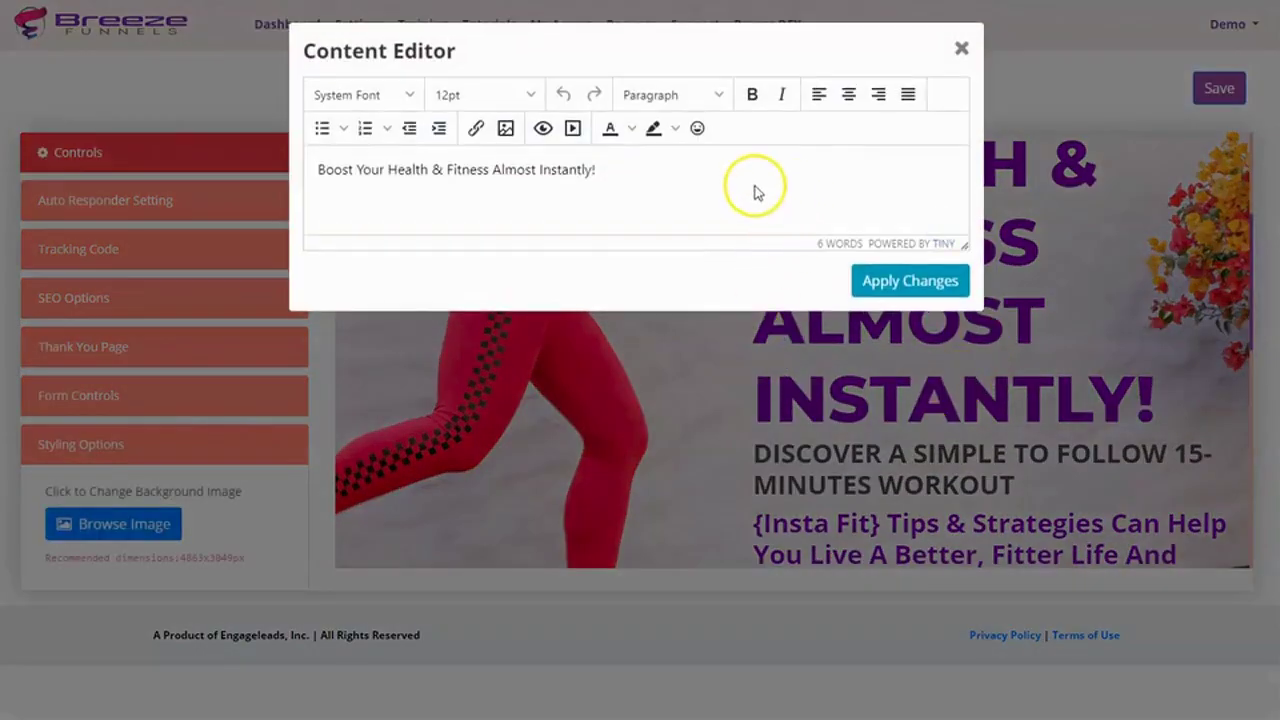
left_click(963, 50)
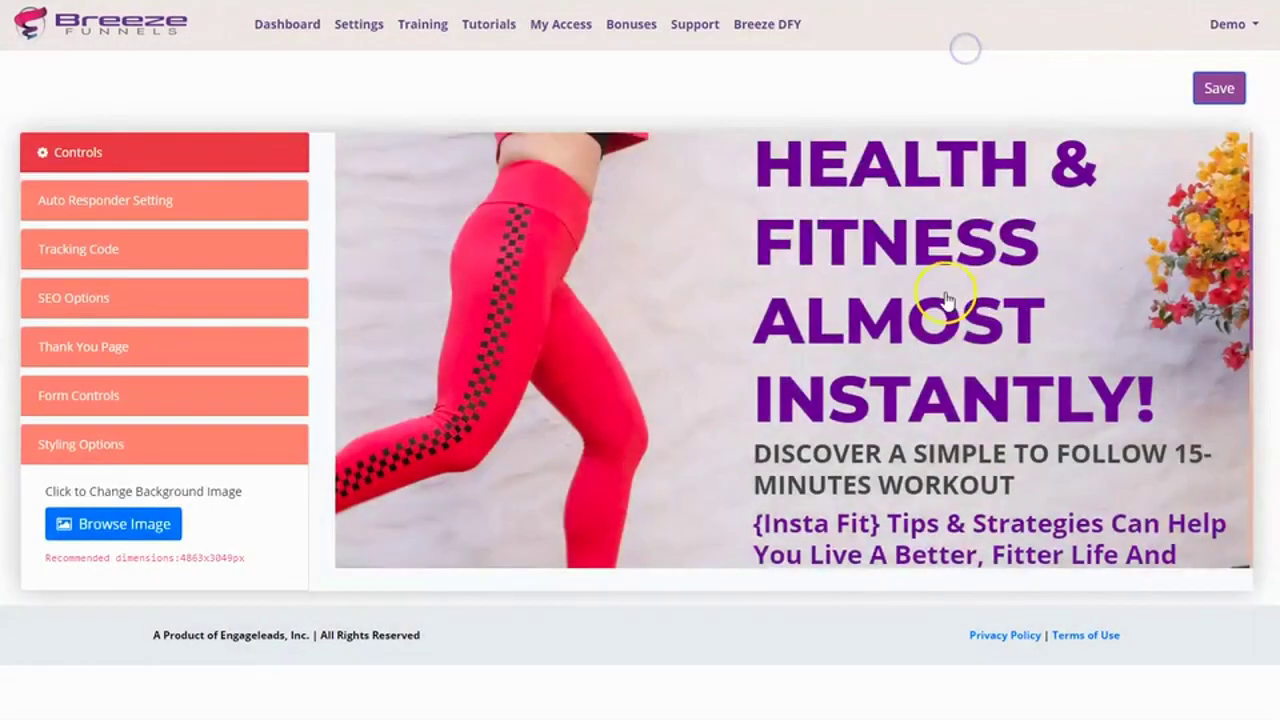
scroll(930, 300, "down", 3)
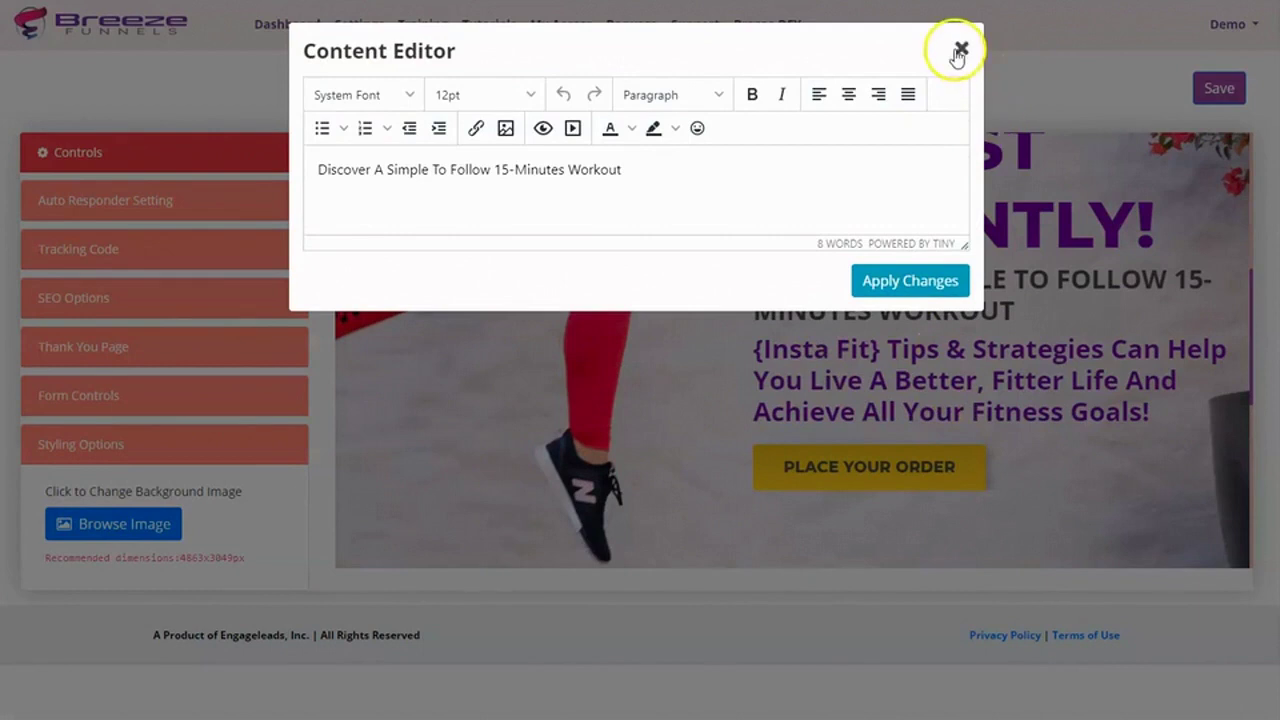
left_click(716, 175)
left_click(962, 48)
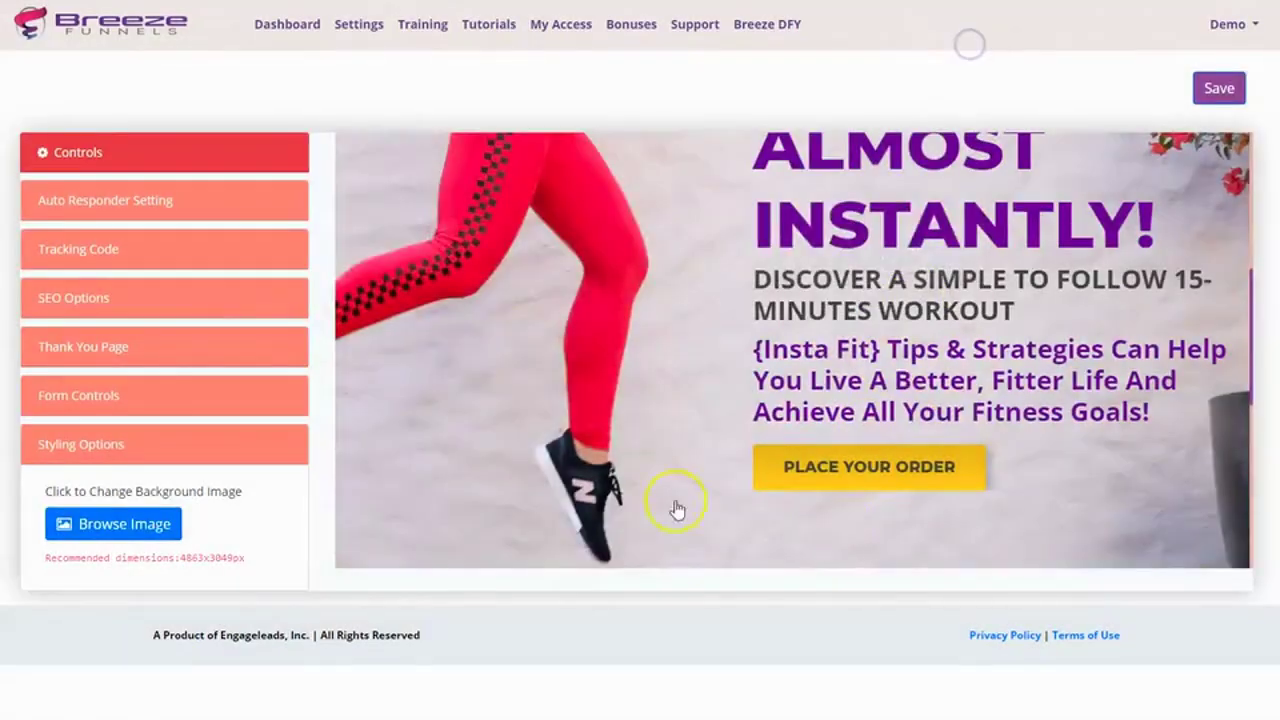
- Scroll the preview back up to the logo header and the 4863x3049px background-image setting
scroll(674, 509, "down", 5)
scroll(553, 467, "down", 1)
scroll(553, 467, "up", 5)
scroll(543, 478, "up", 2)
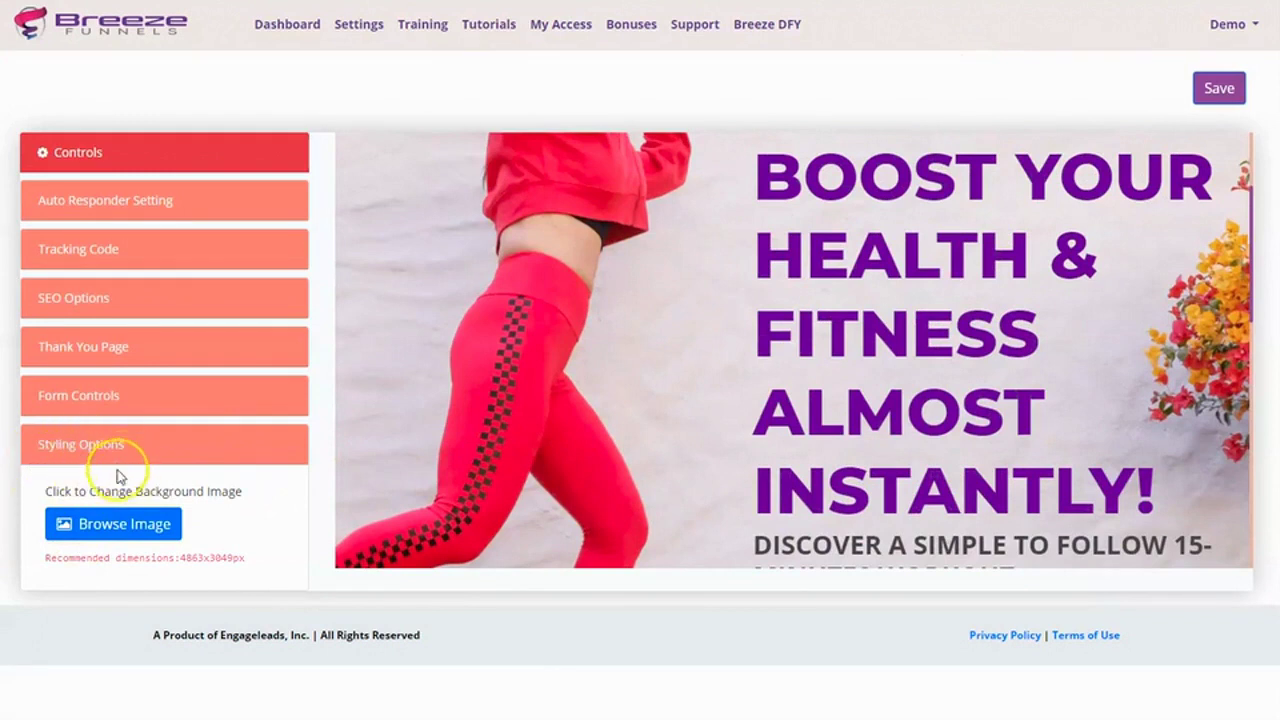
scroll(563, 449, "up", 2)
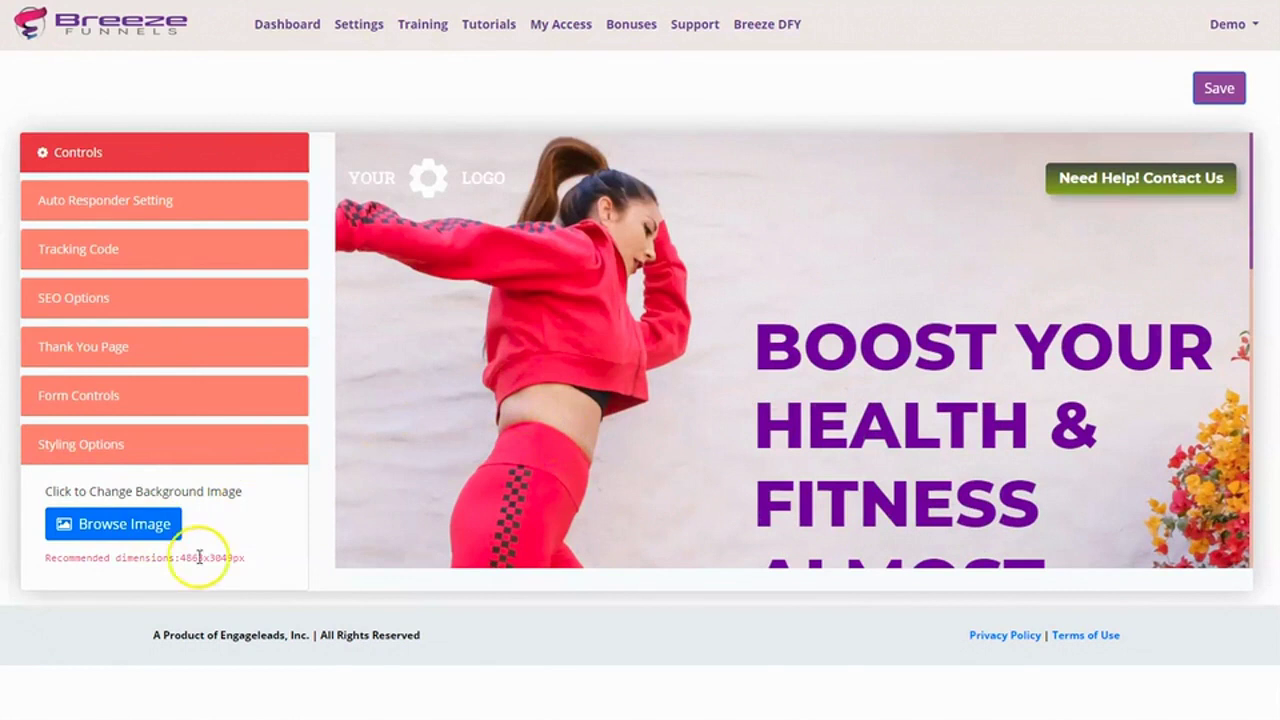
left_click_drag(271, 557, 85, 558)
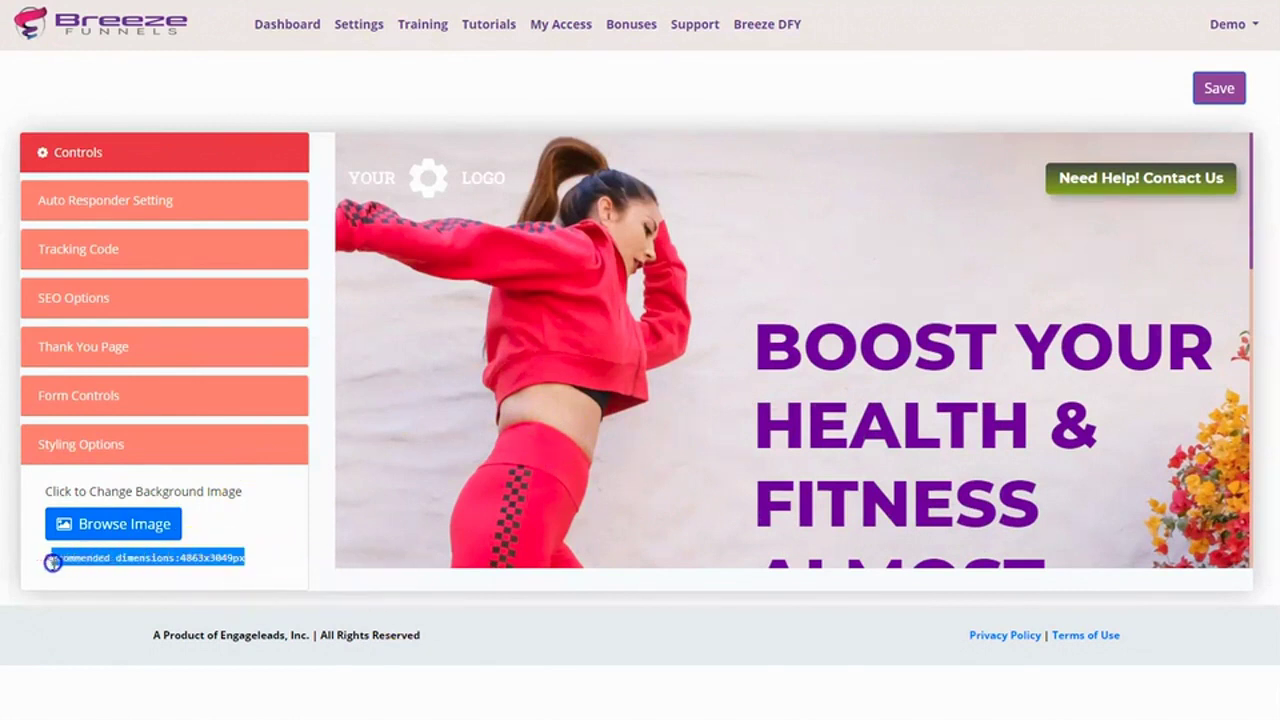
left_click(518, 486)
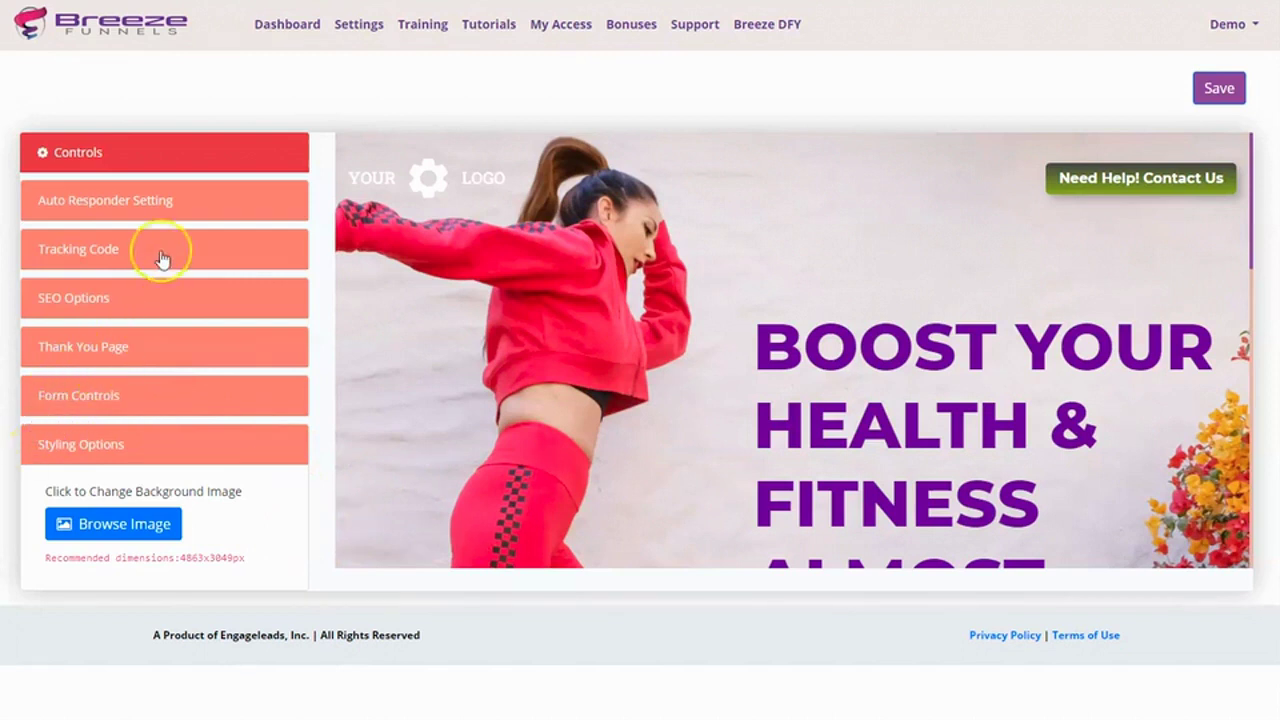
- Review the Auto Responder connection options, leaving it set to use the API
left_click(150, 207)
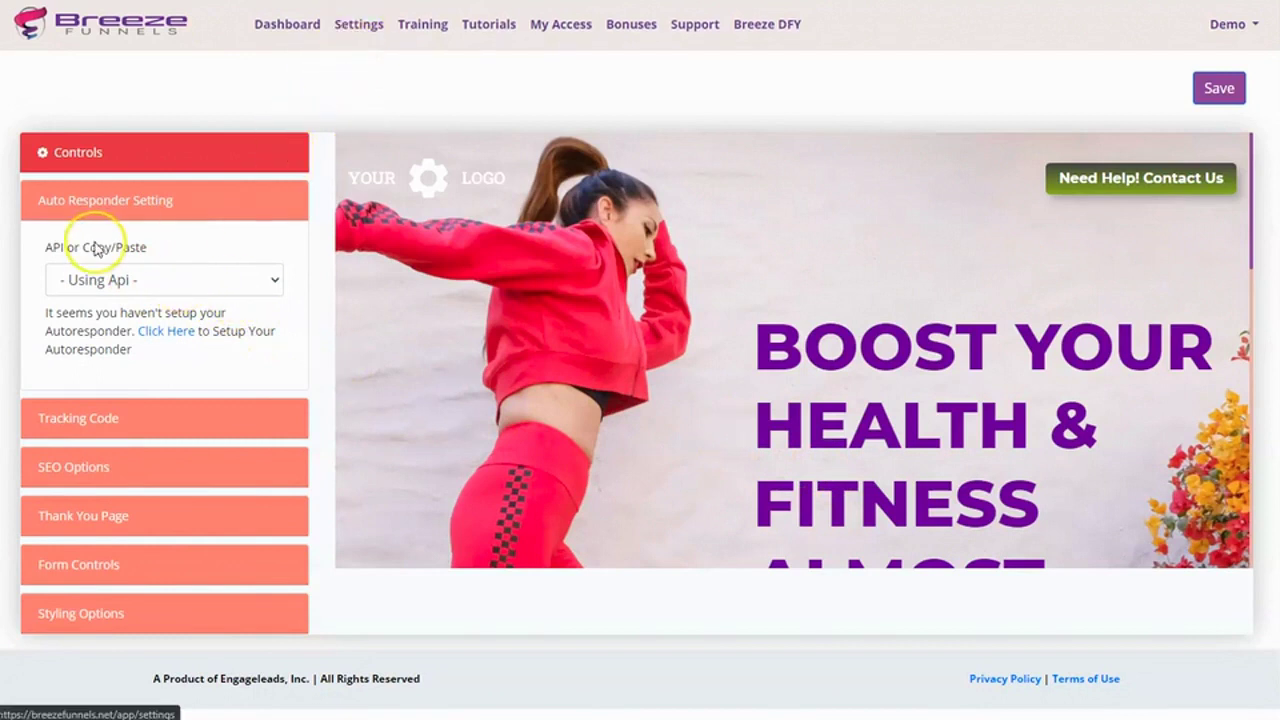
left_click(123, 282)
left_click(148, 328)
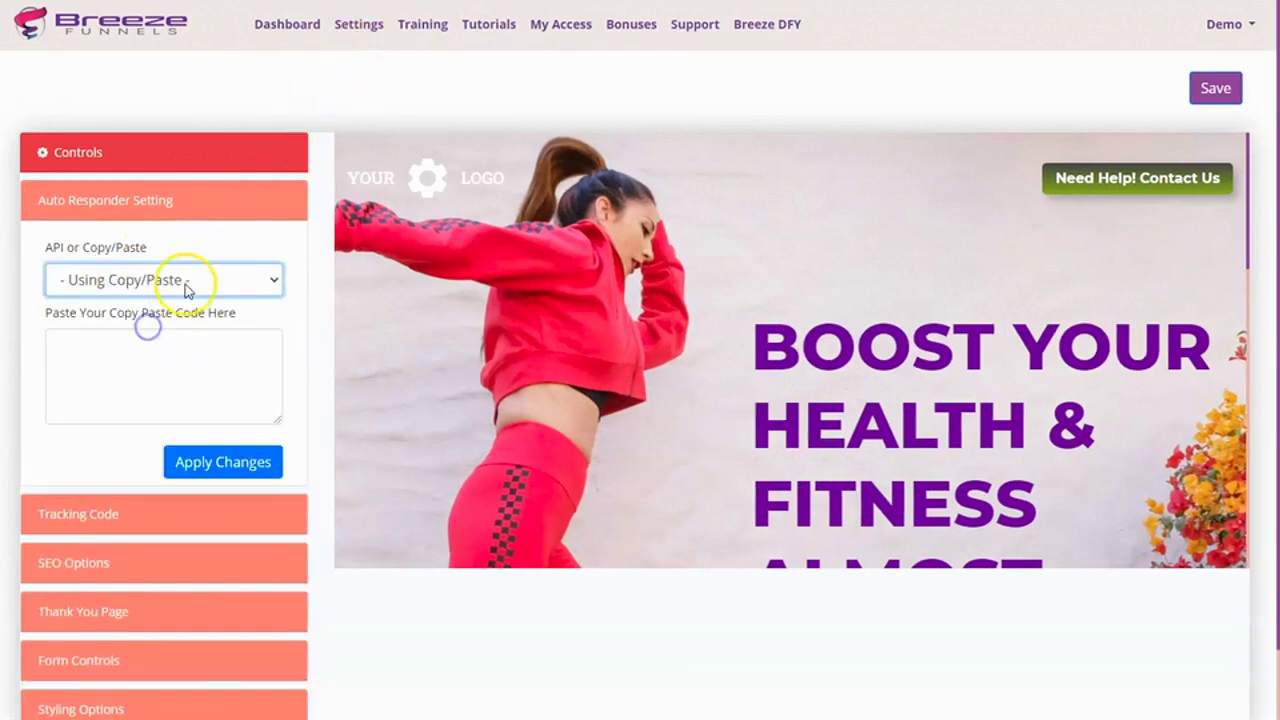
left_click(182, 279)
left_click(143, 307)
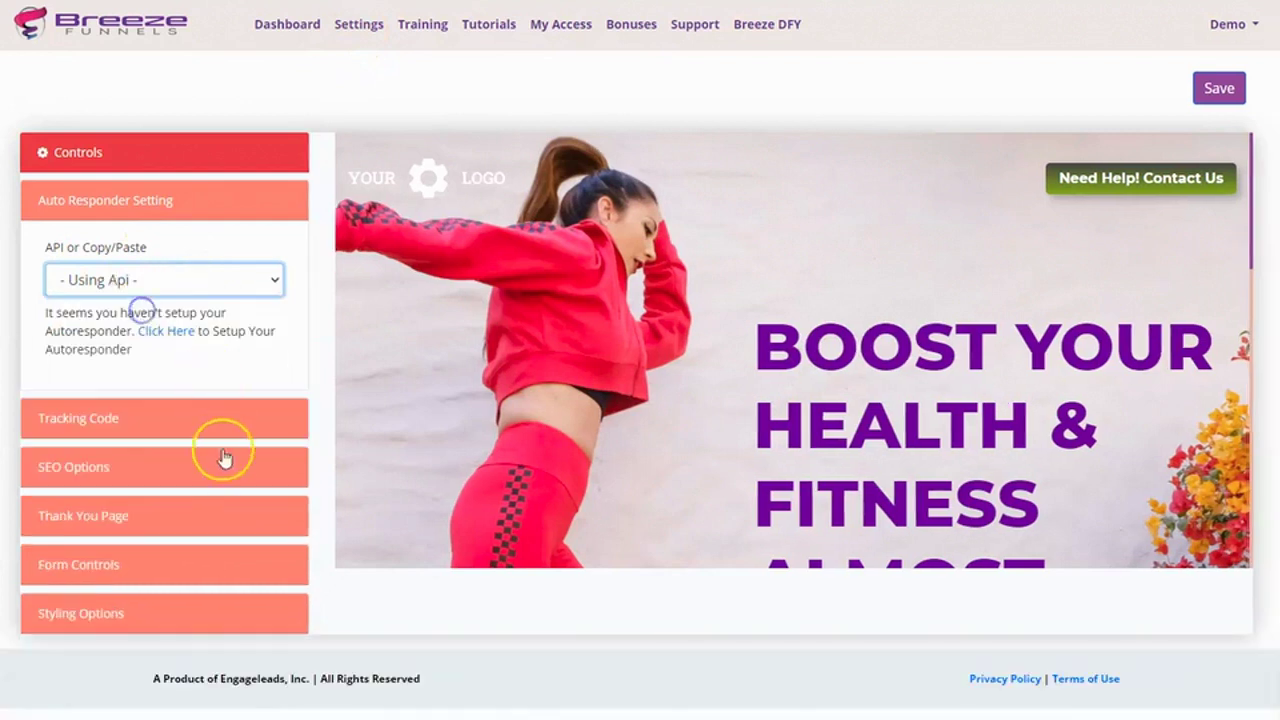
- Check the Tracking Code and Thank You Page settings, keeping Redirect User after submission
left_click(138, 424)
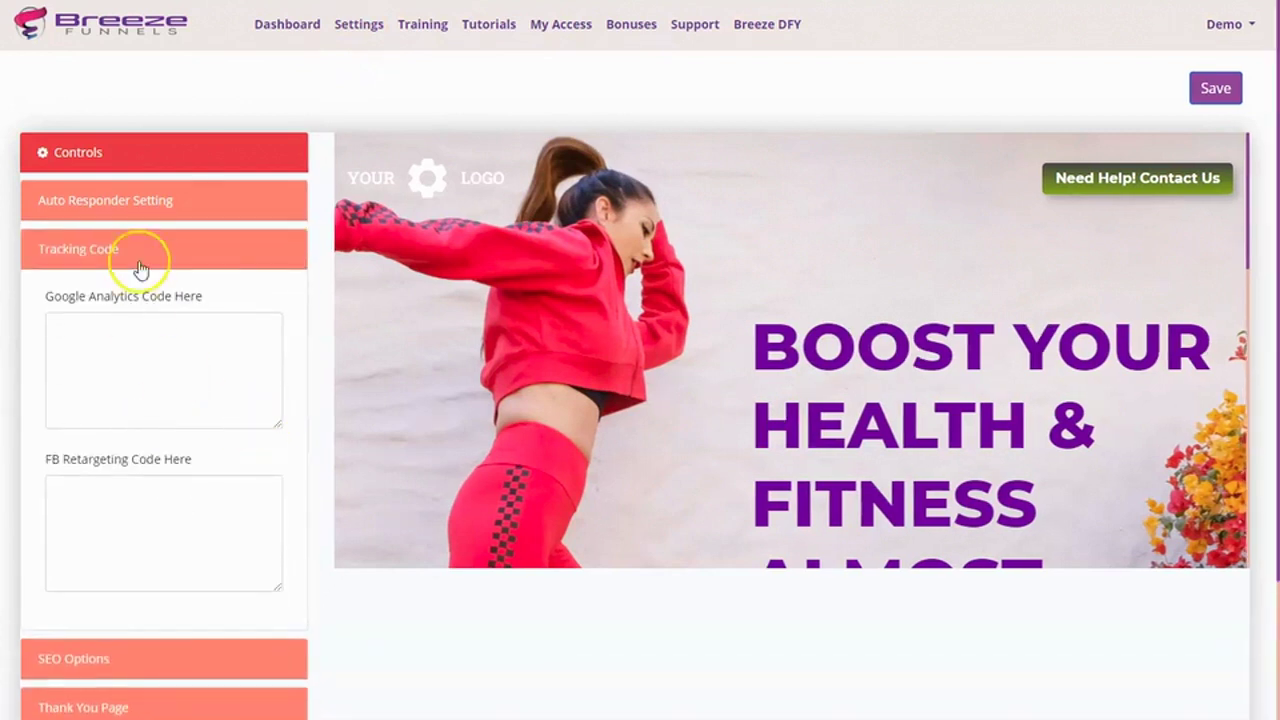
left_click(146, 250)
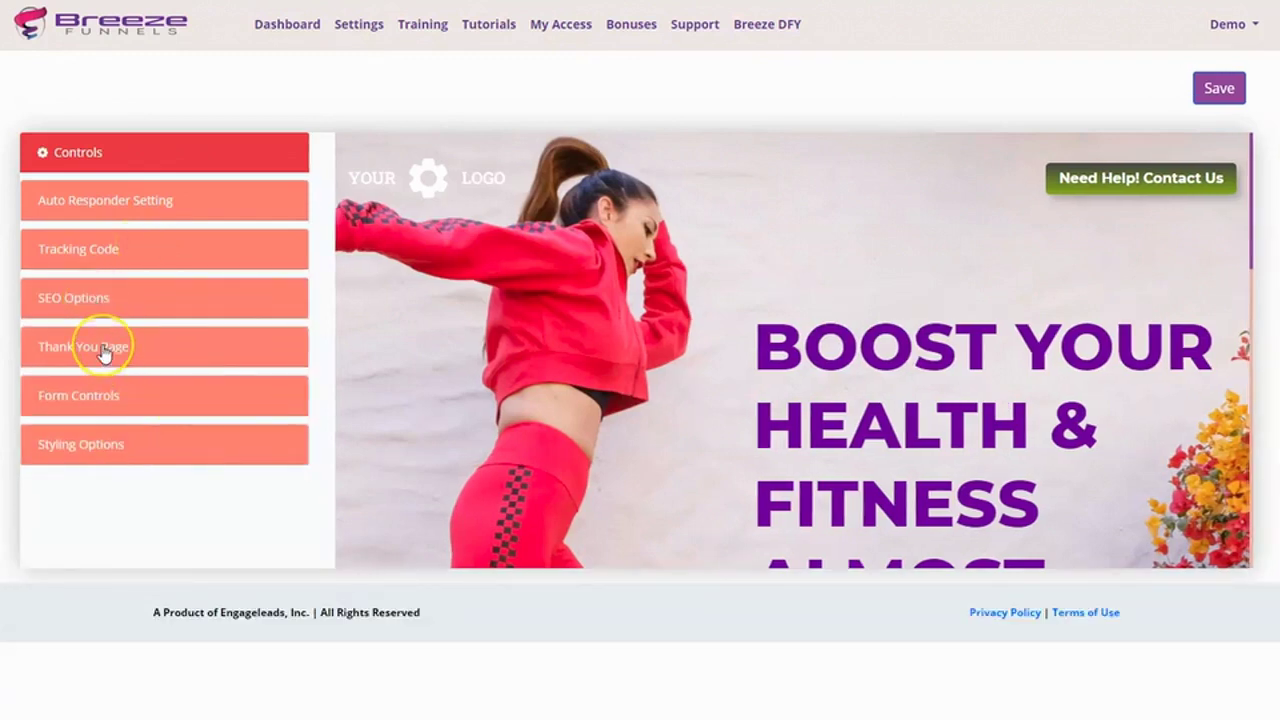
left_click(116, 352)
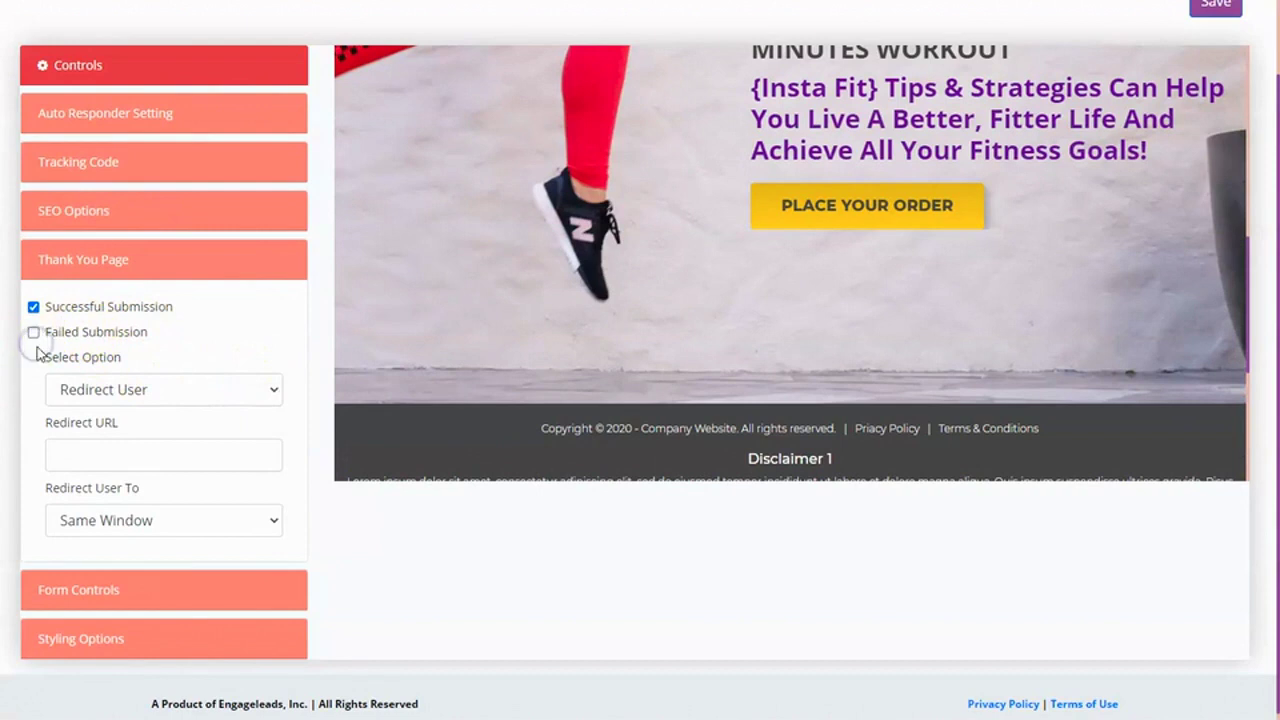
left_click(94, 387)
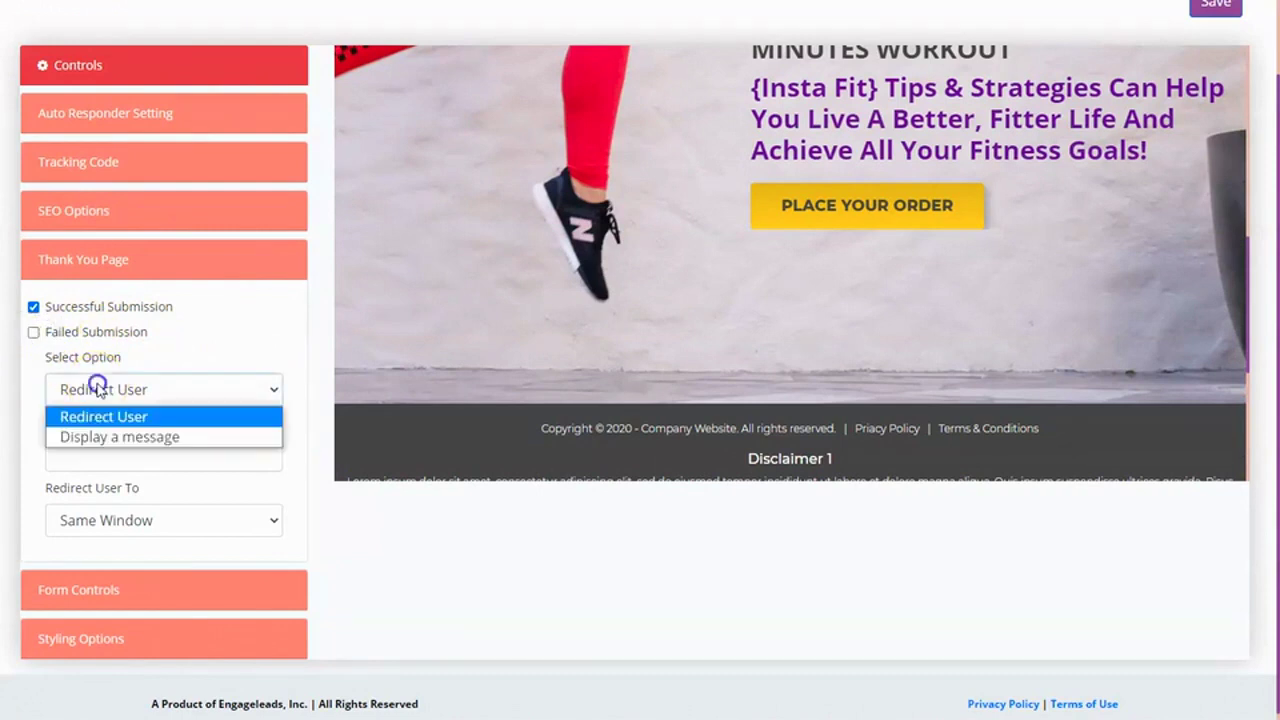
left_click(145, 417)
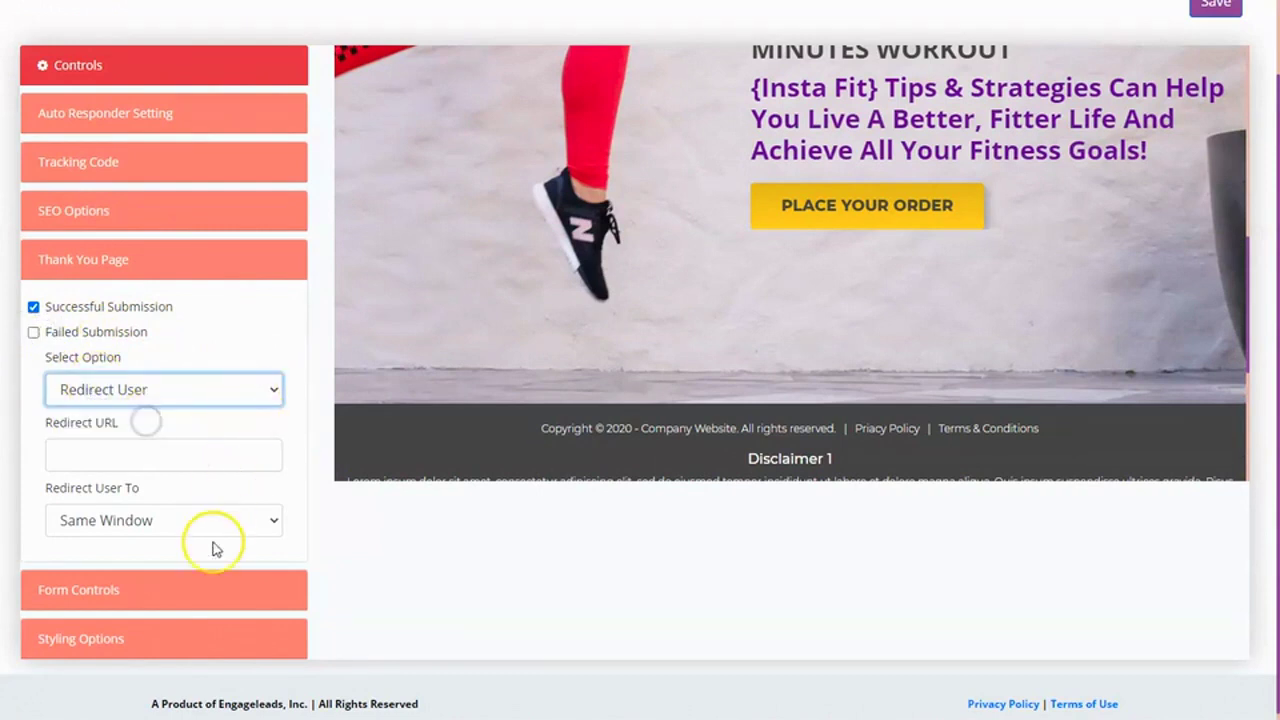
scroll(183, 530, "down", 1)
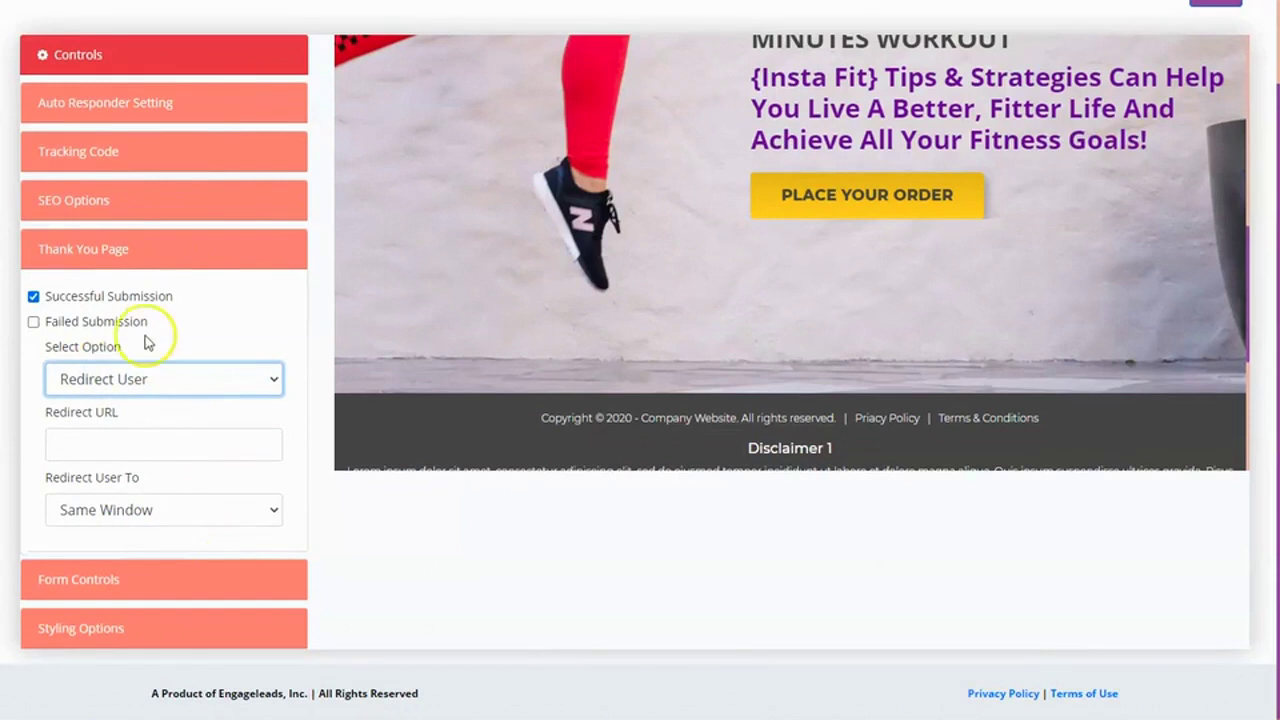
- Change the first Form Controls button text to 'Sign UP!'
left_click(163, 580)
left_click(197, 372)
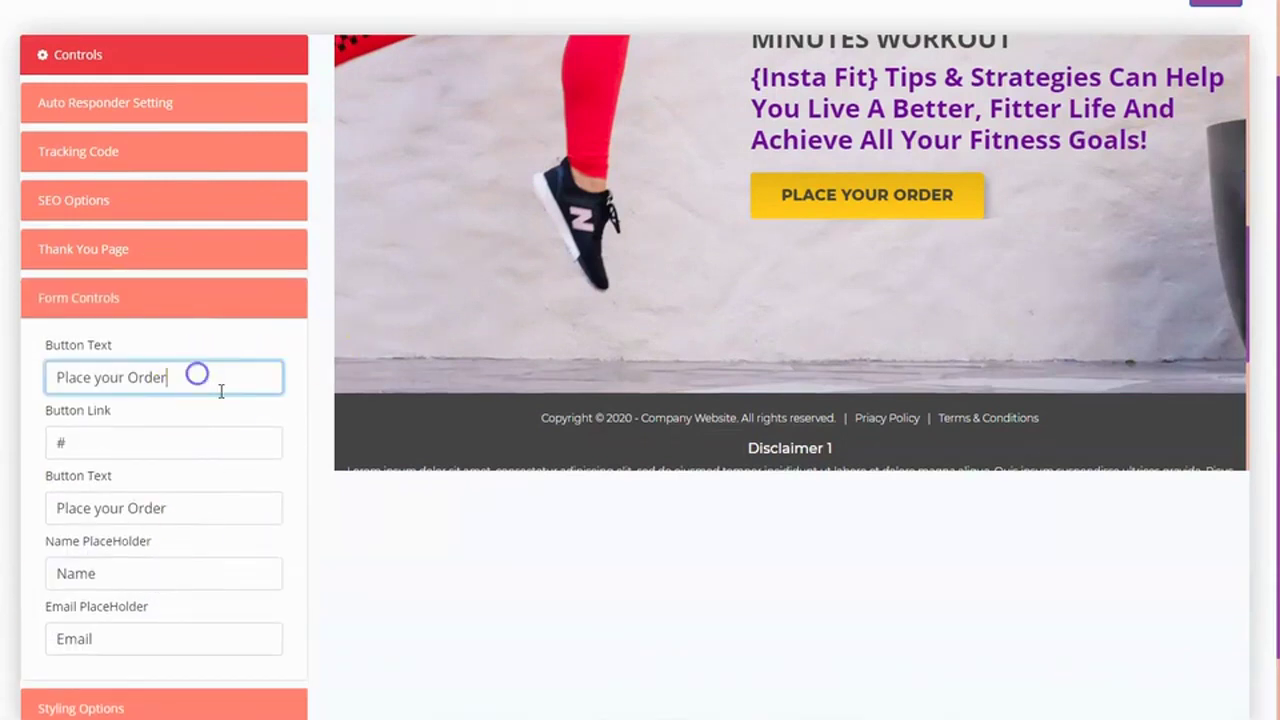
key("BackSpace")
key("BackSpace")
key("BackSpace")
key("BackSpace")
key("BackSpace")
key("BackSpace")
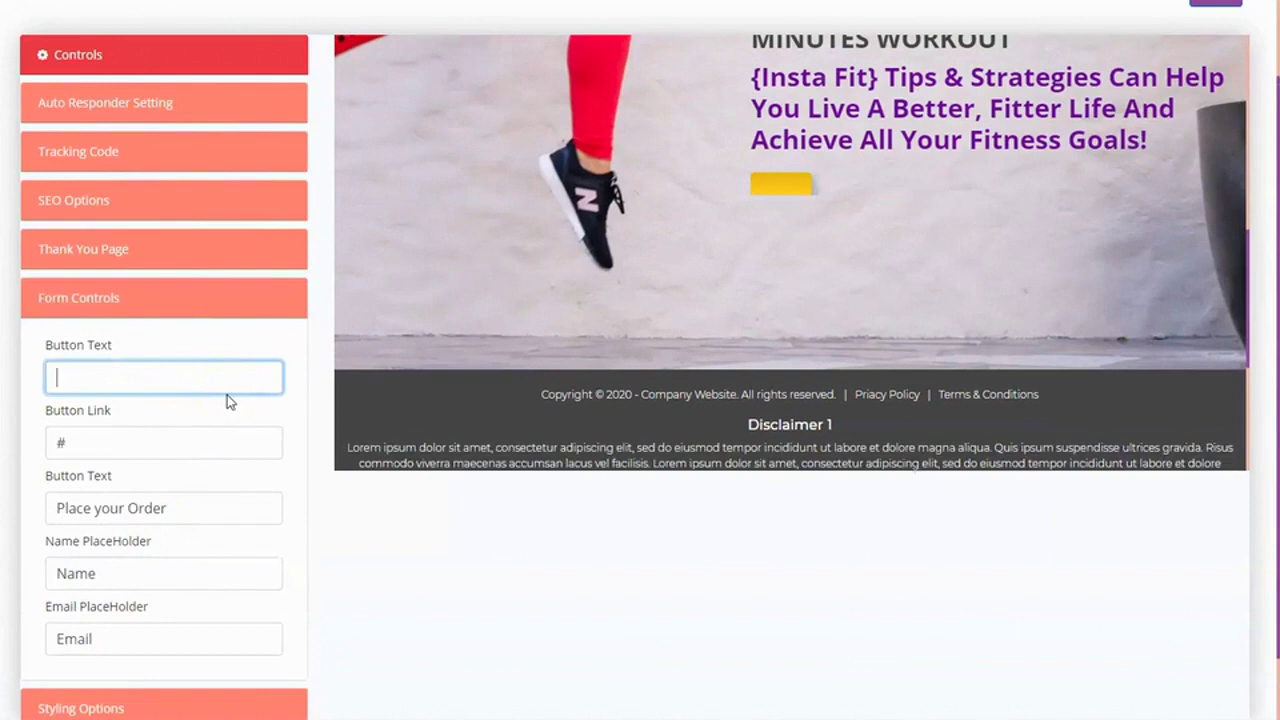
type("Sign ")
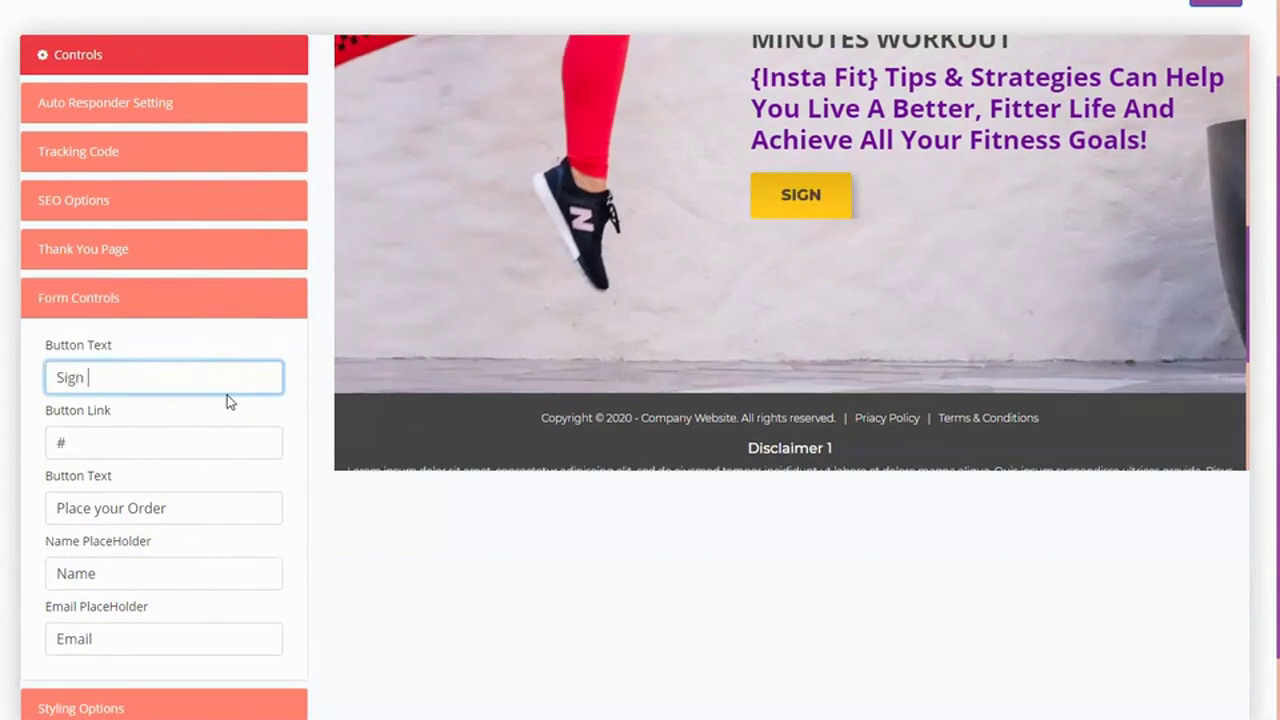
type("UP!")
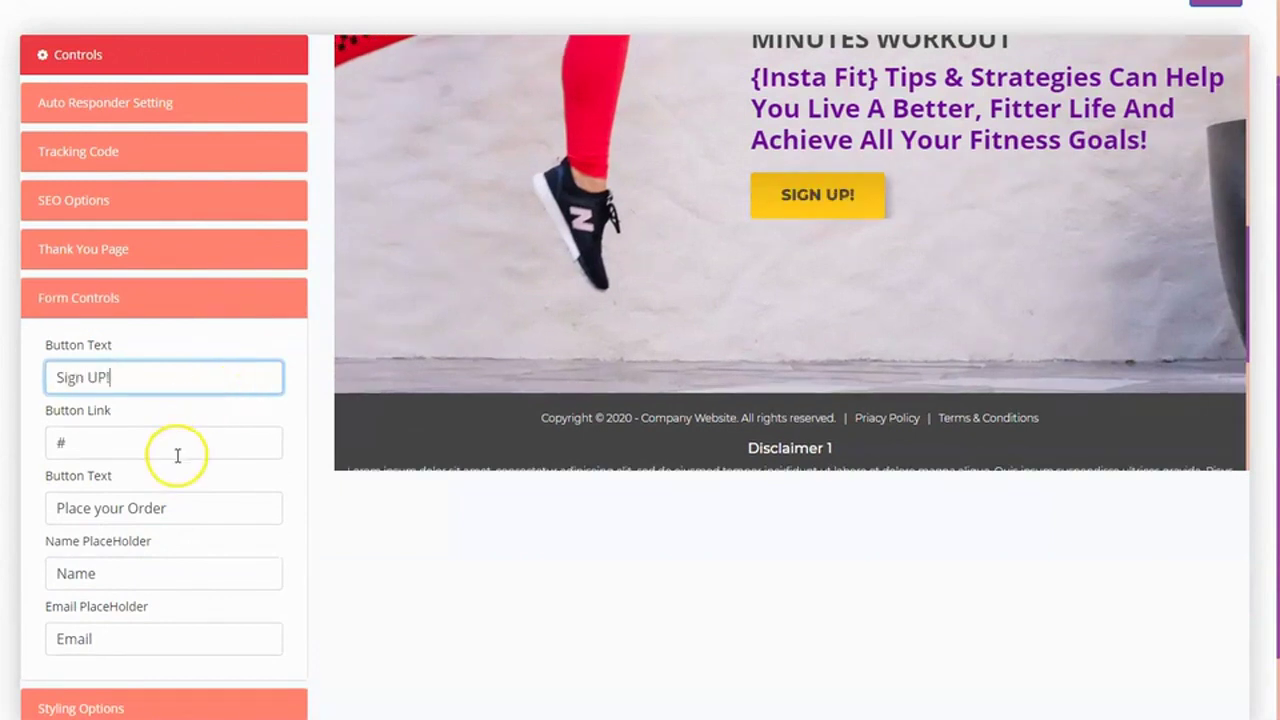
scroll(170, 500, "down", 2)
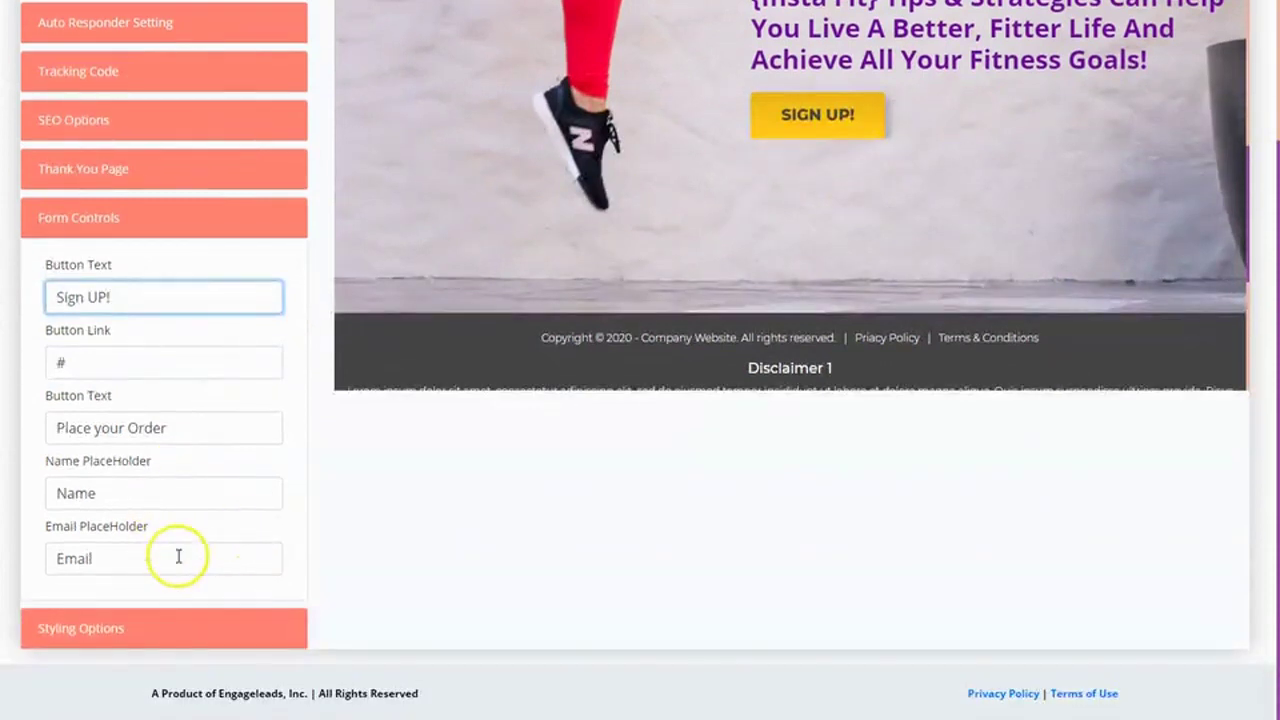
left_click(174, 222)
scroll(1060, 270, "down", 1)
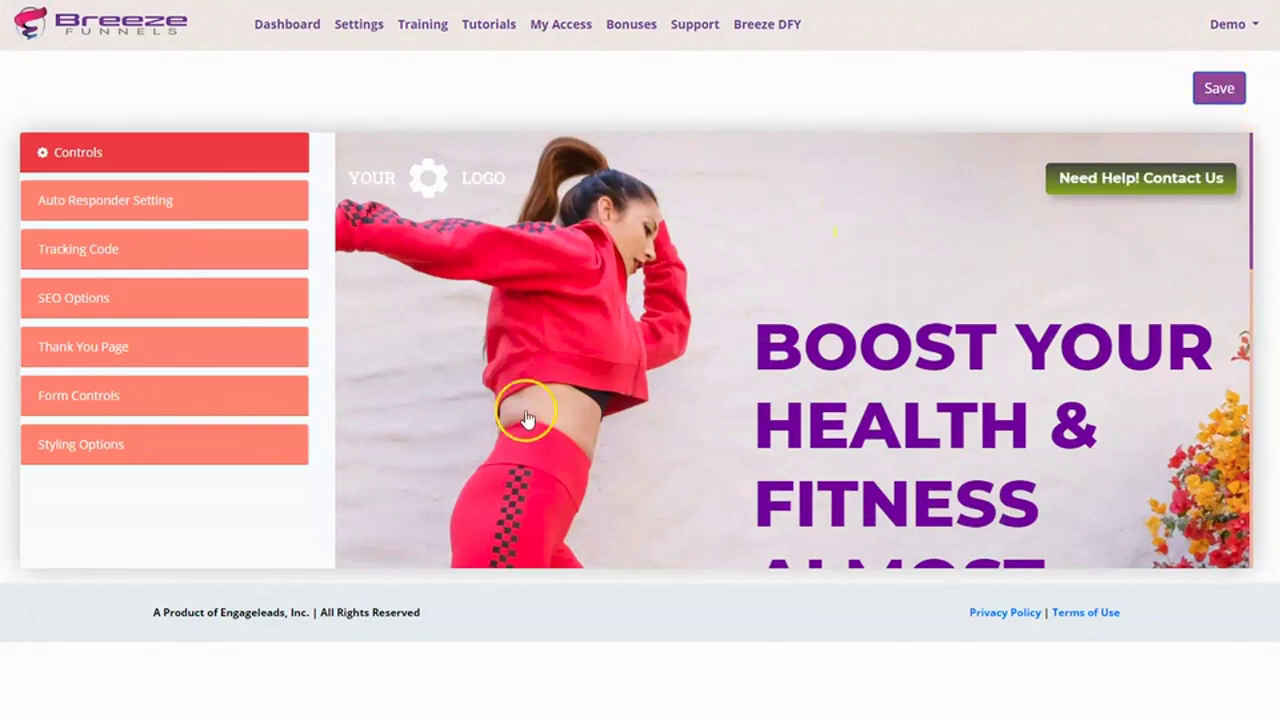
- Save the landing page and copy its published link from the publishing options
left_click(1218, 88)
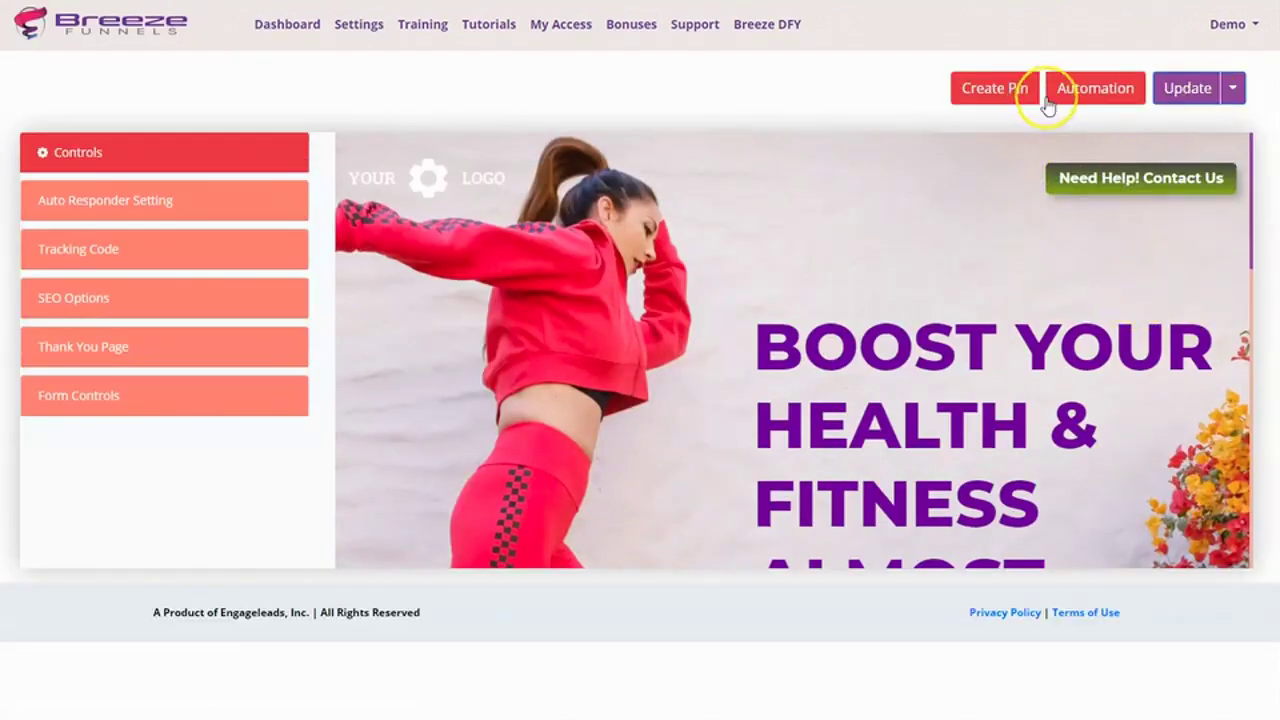
left_click(1232, 88)
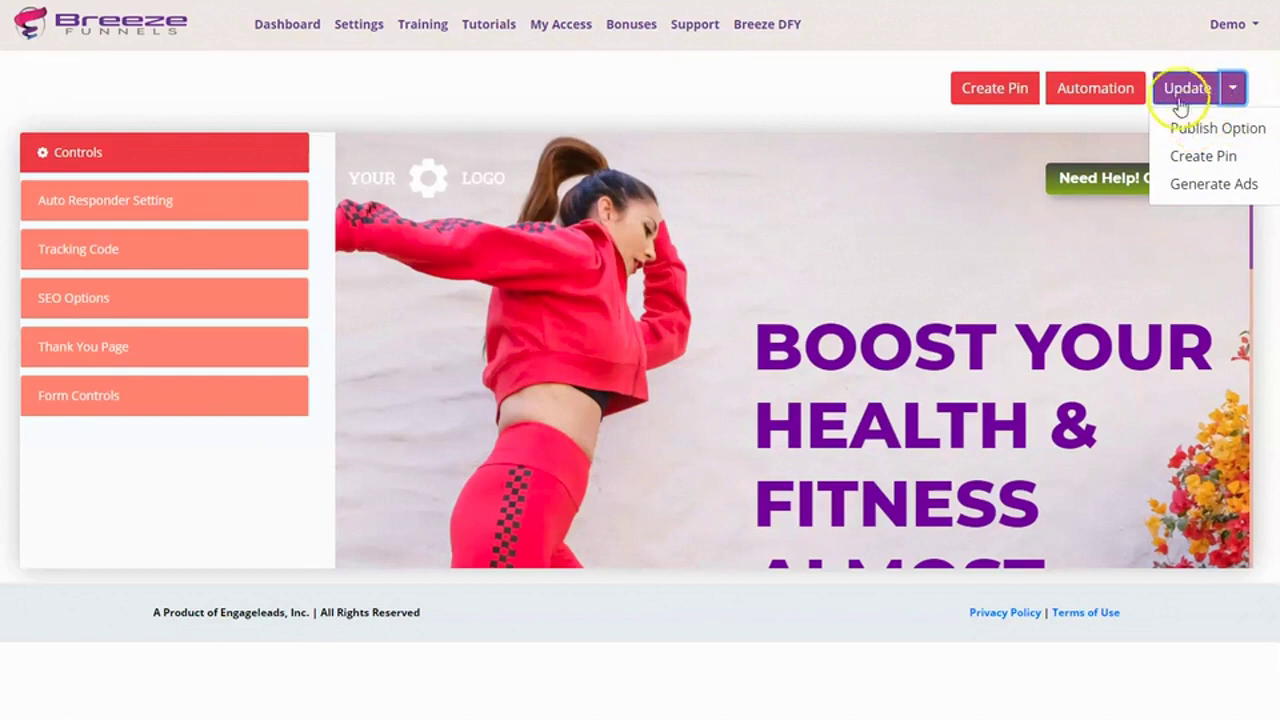
left_click(1195, 127)
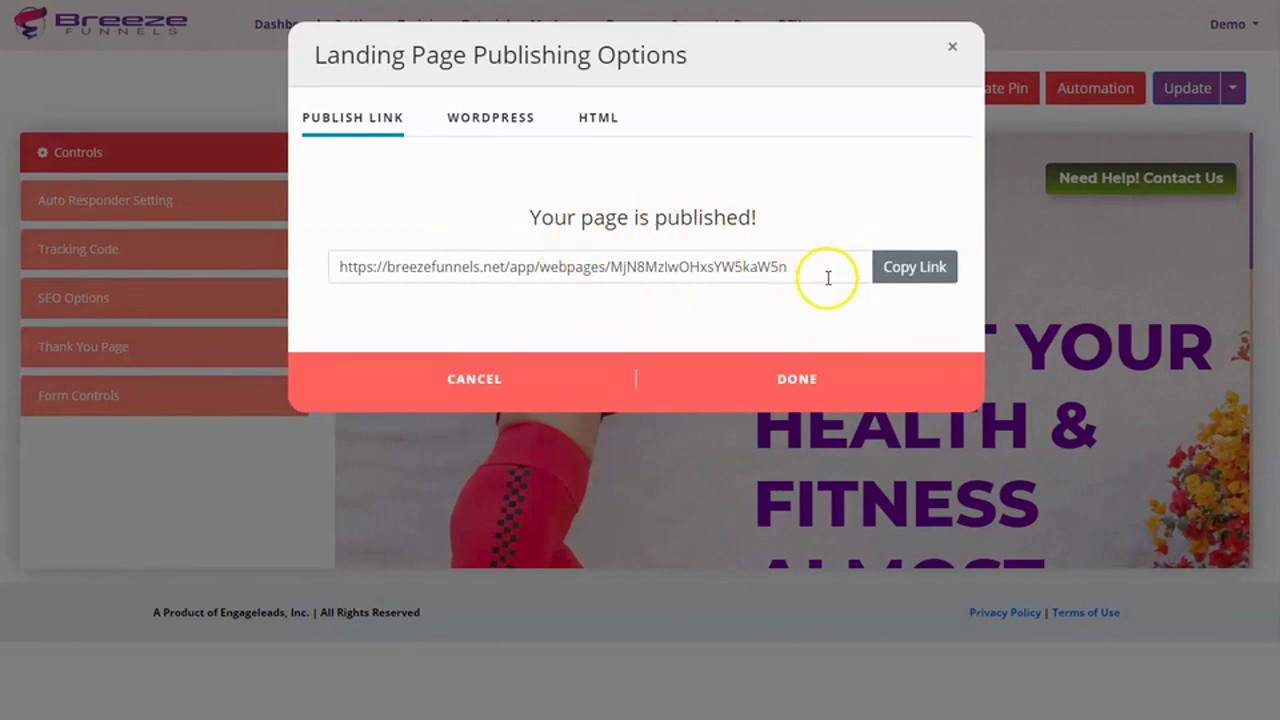
left_click(916, 277)
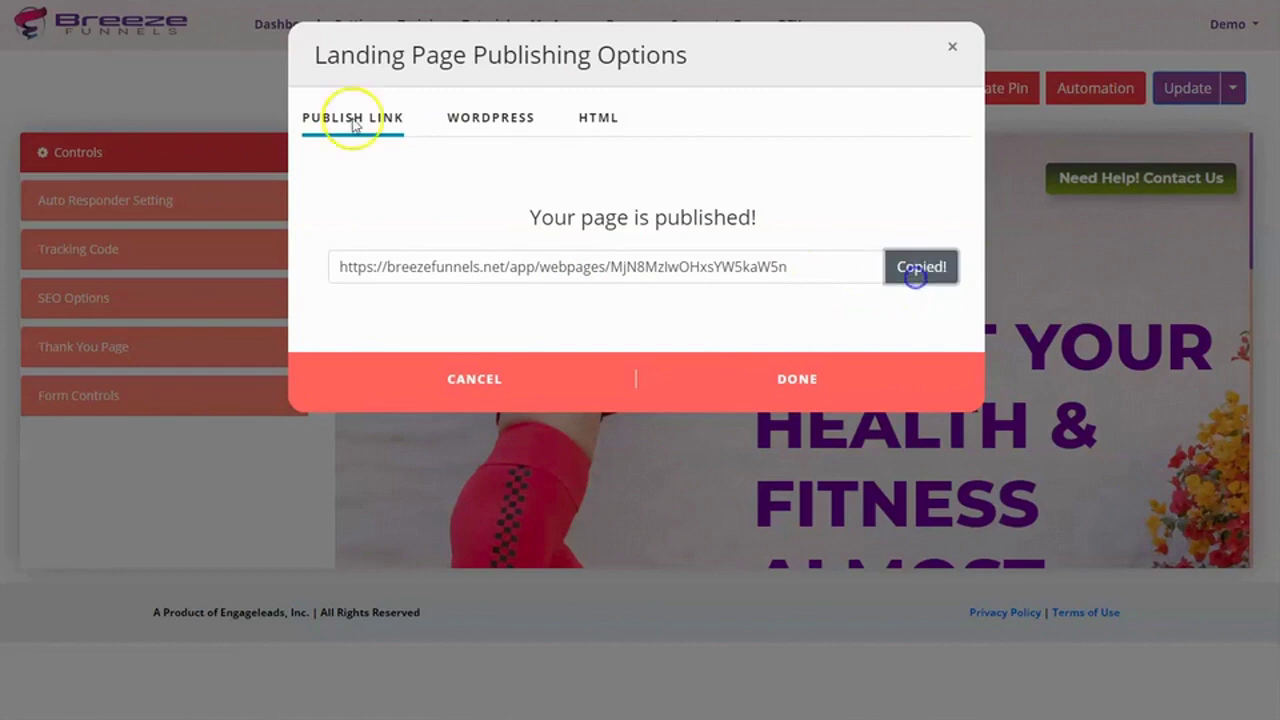
- Load the published landing page link in a new browser tab and scroll through it
key("ctrl+t")
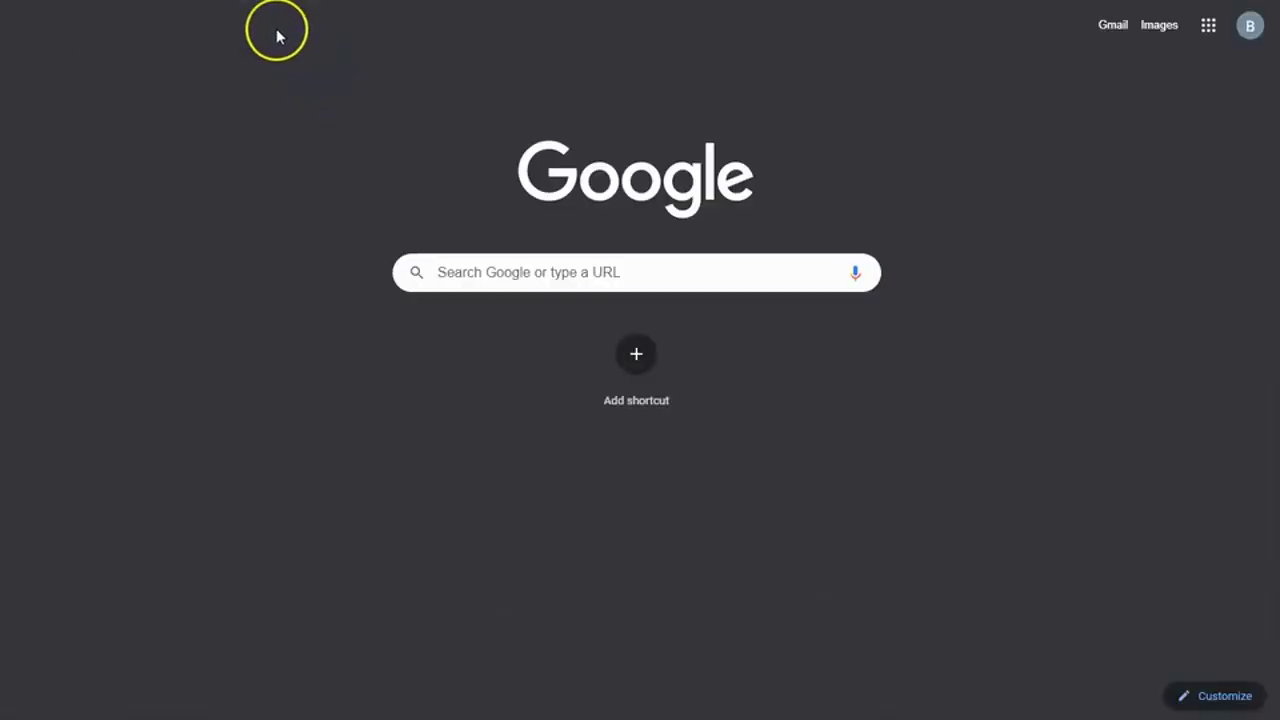
key("ctrl+v")
key("Return")
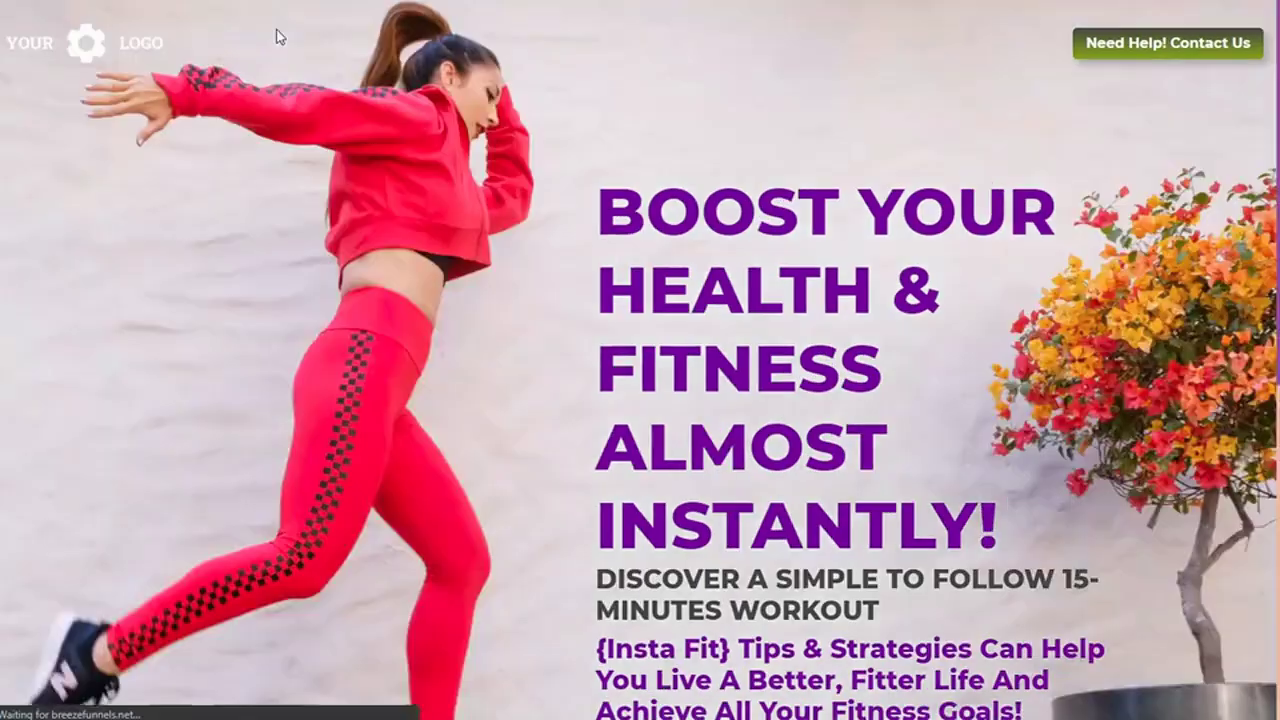
scroll(640, 394, "down", 6)
scroll(640, 400, "down", 1)
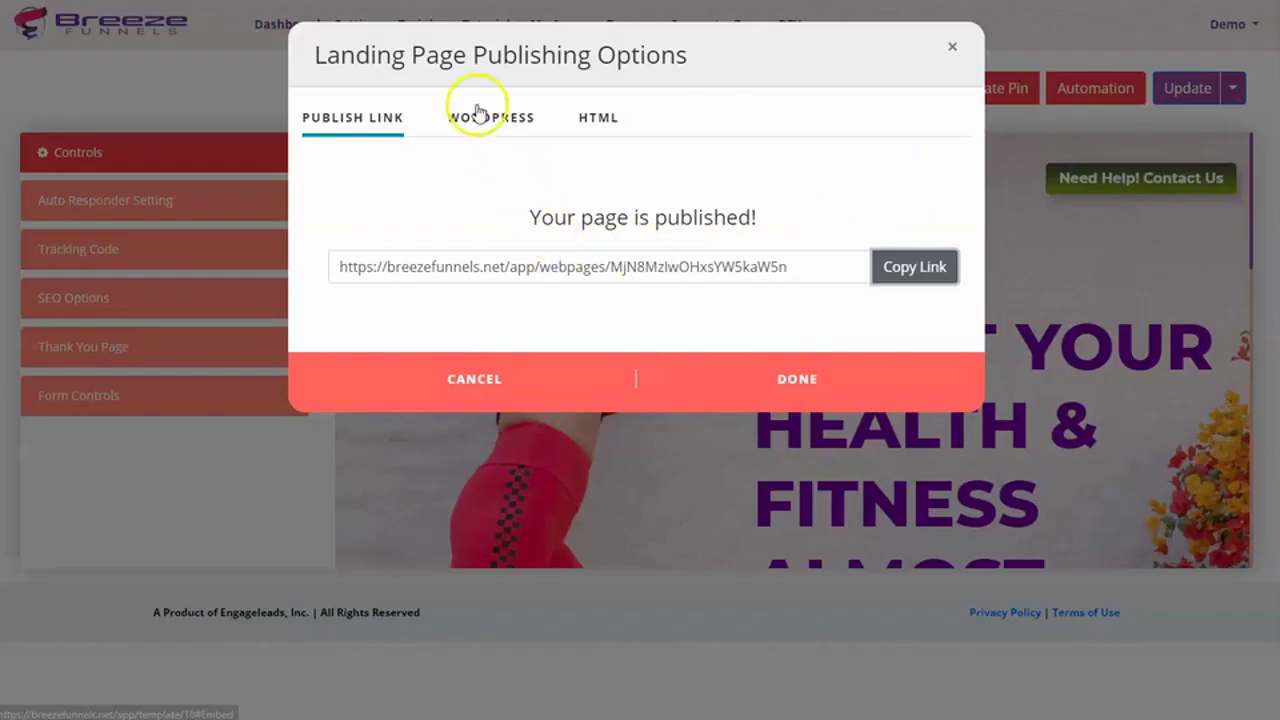
- Look over the WordPress and HTML download publishing options, then close the dialog
left_click(478, 122)
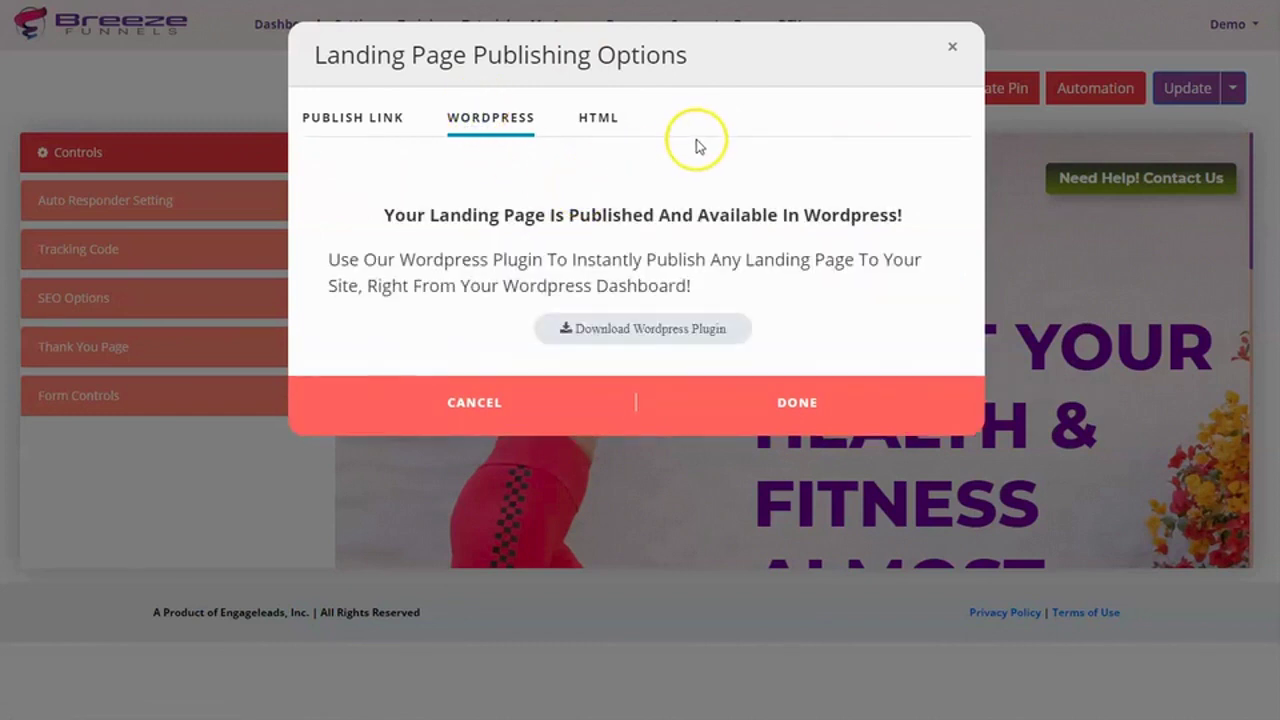
left_click(598, 118)
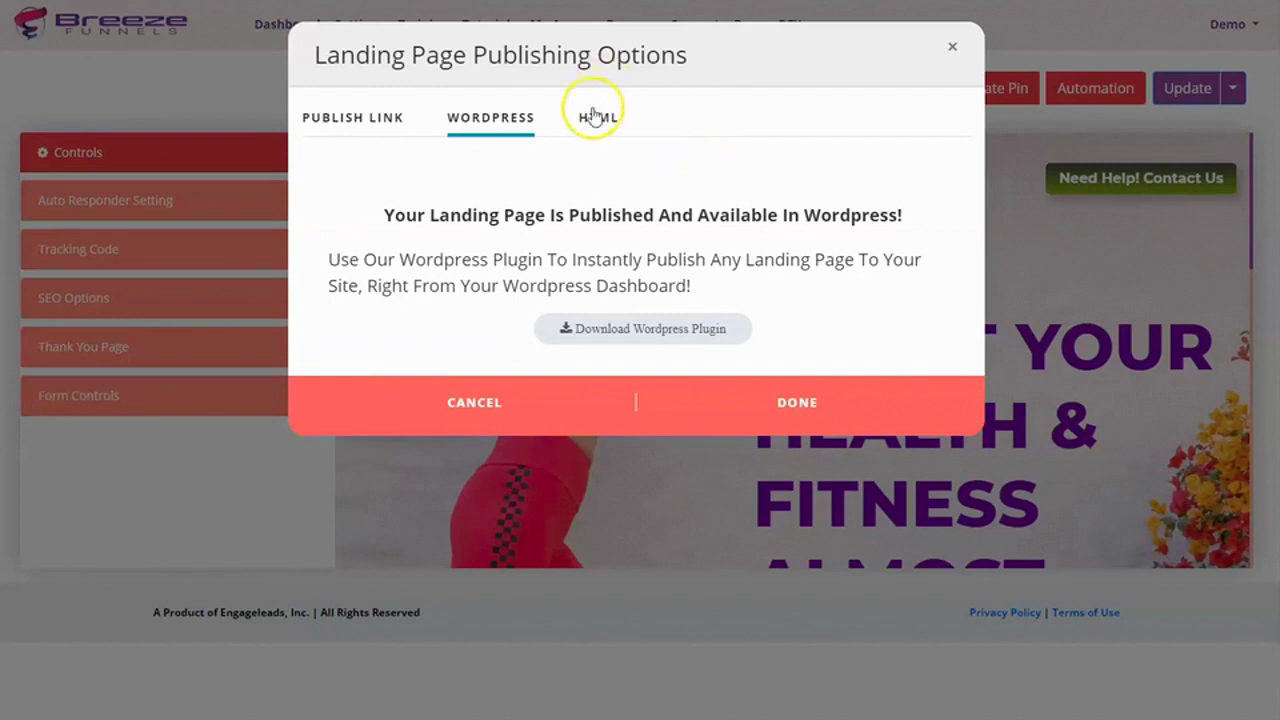
left_click(478, 122)
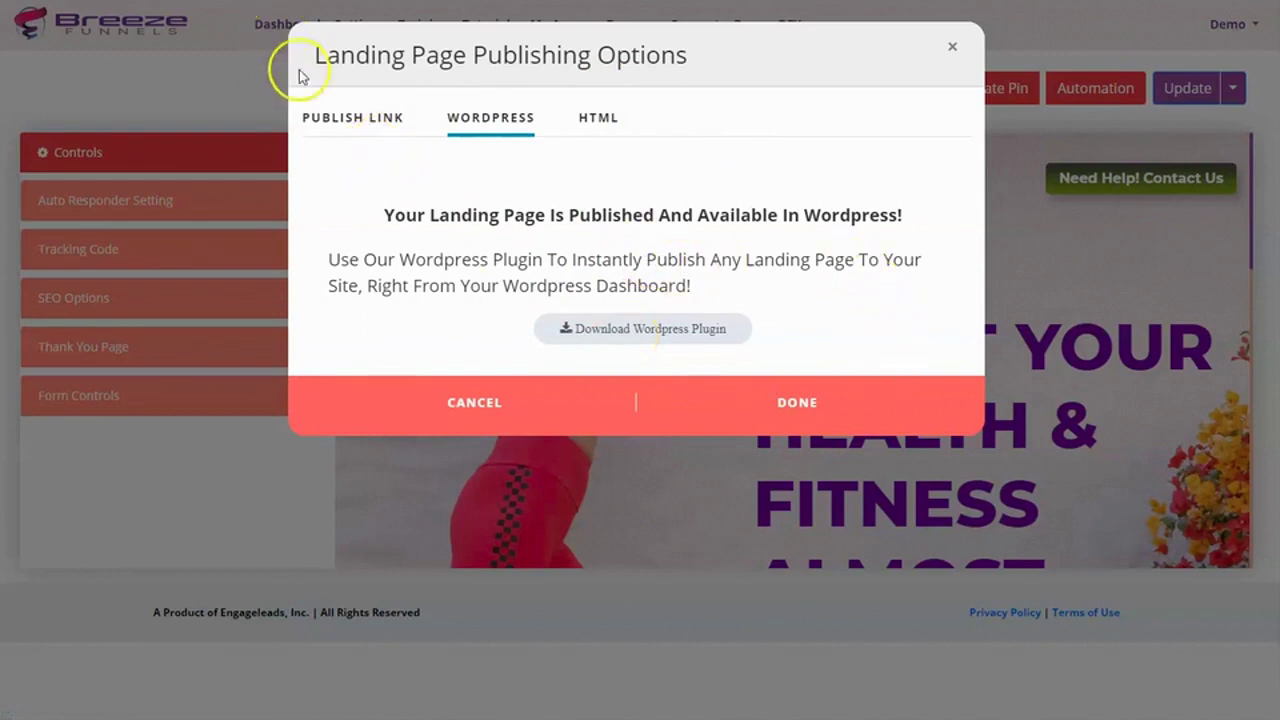
left_click(352, 119)
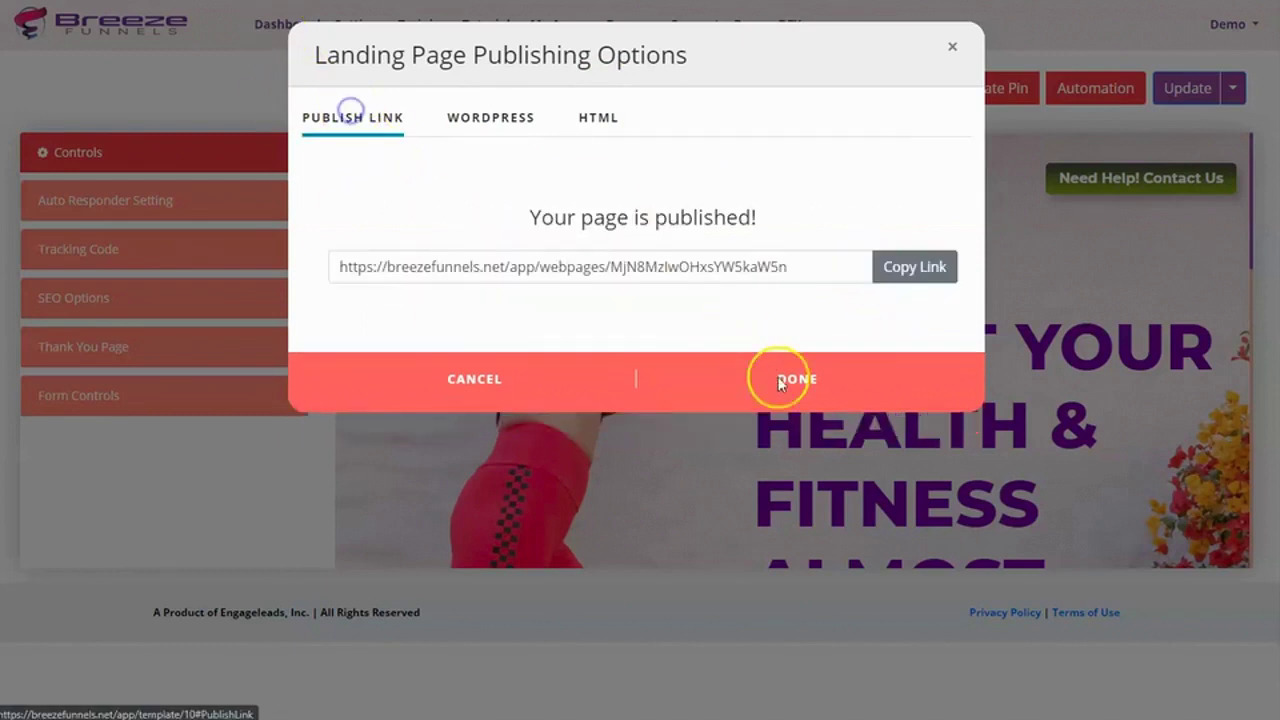
left_click(815, 395)
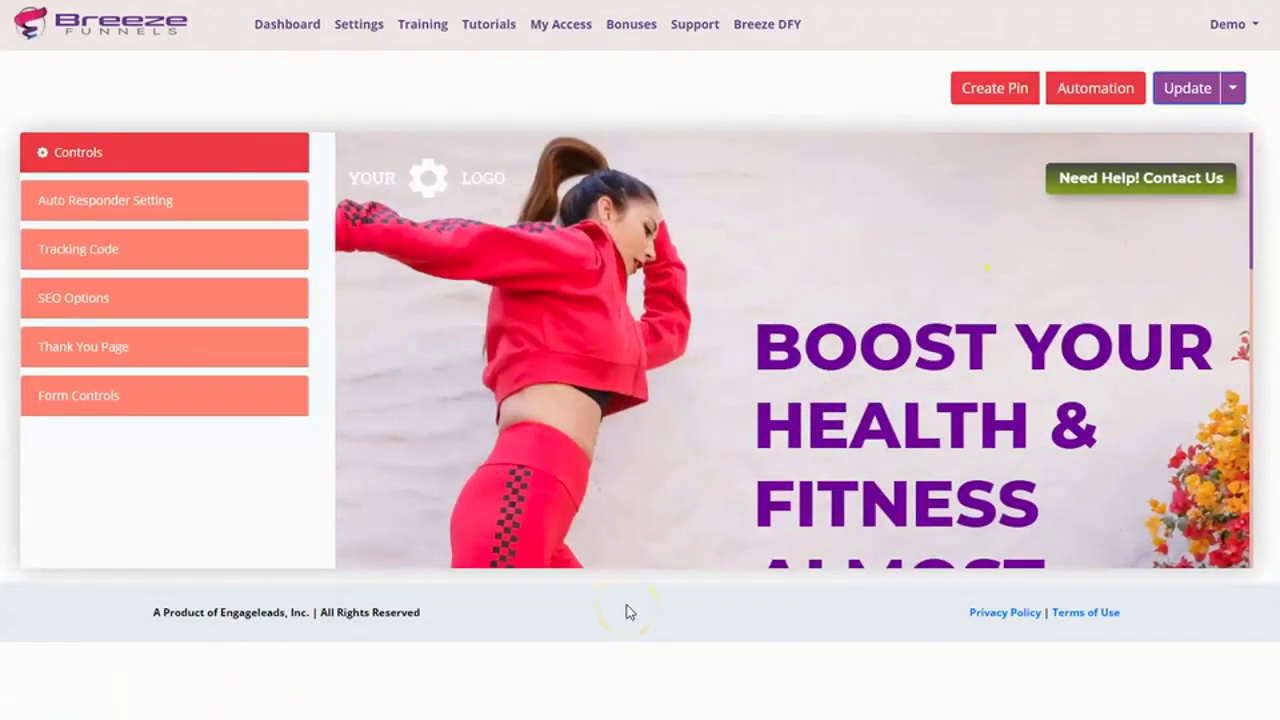
- Start a pin, browse the Inspiration examples, then return to the 'fitness' image results
left_click(1008, 100)
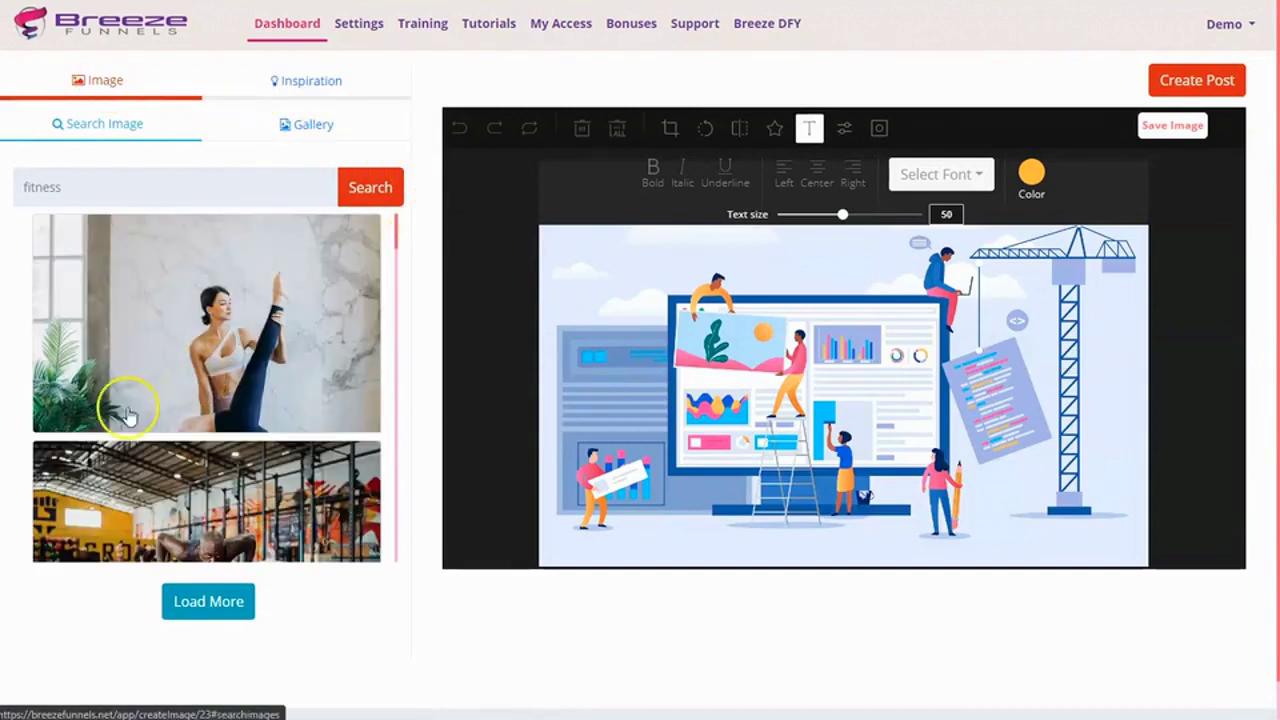
left_click(285, 80)
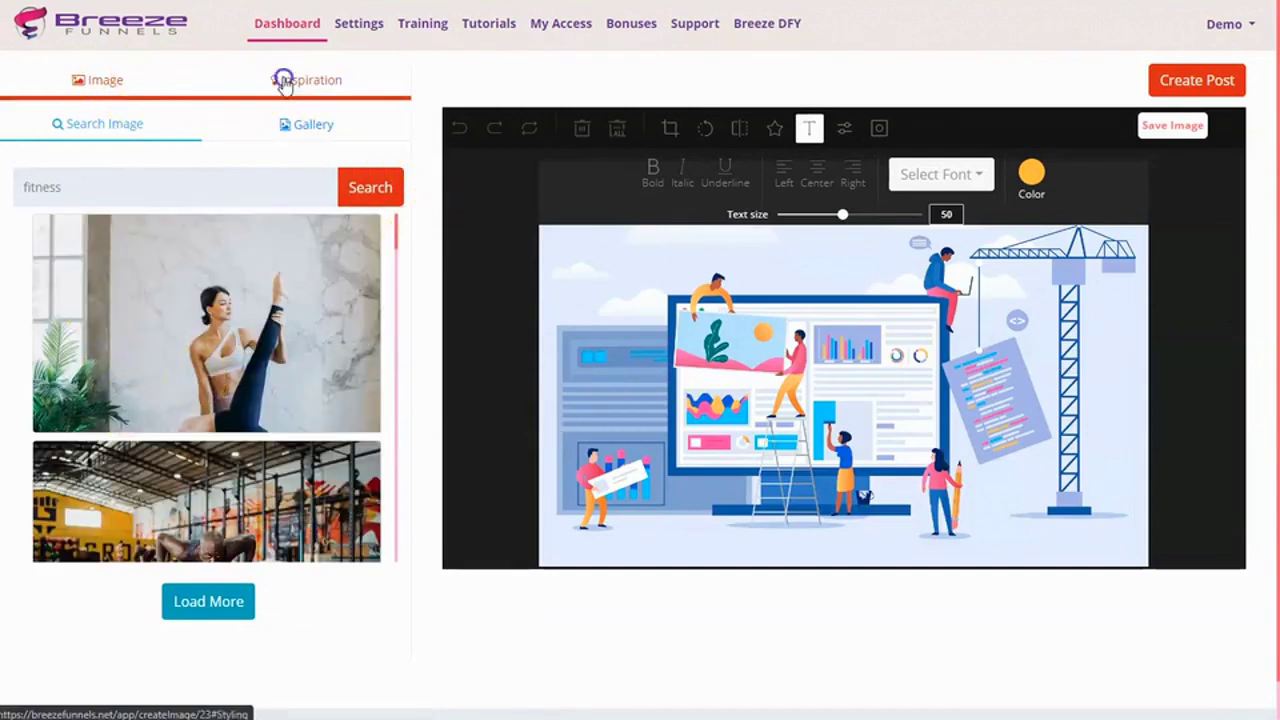
scroll(262, 365, "down", 5)
scroll(257, 360, "down", 5)
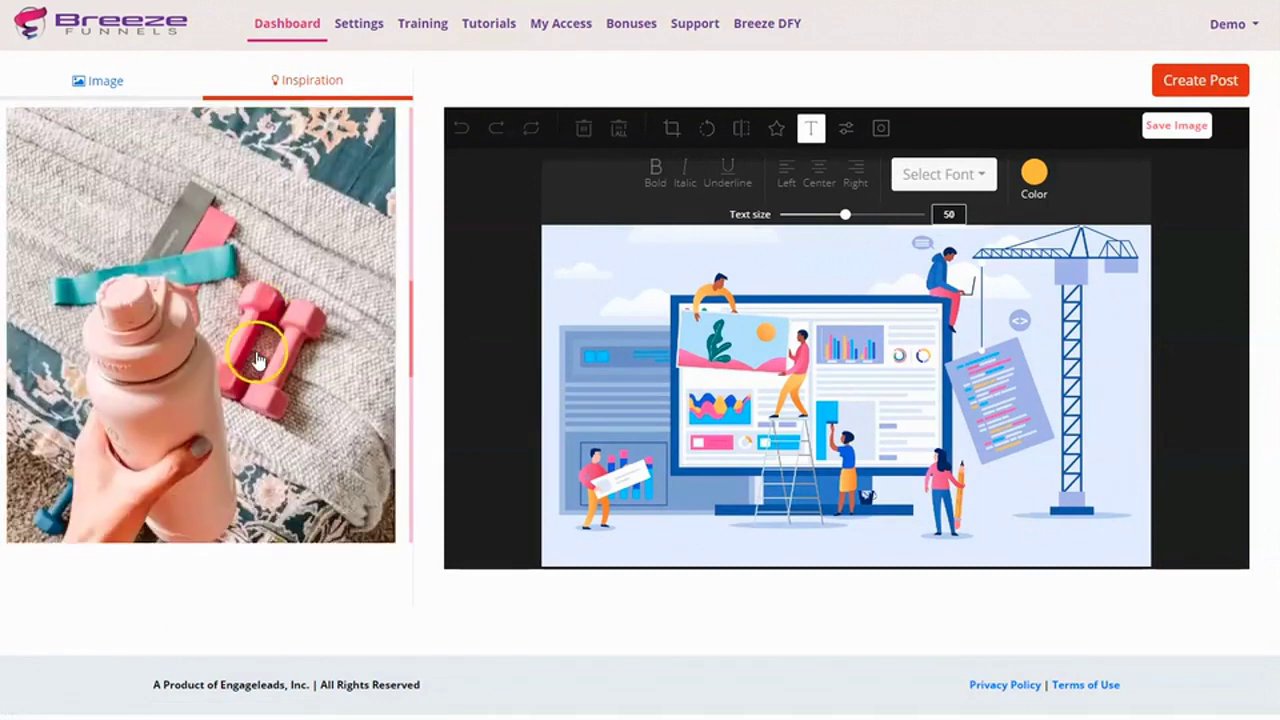
scroll(257, 357, "down", 5)
scroll(257, 354, "down", 3)
scroll(242, 382, "up", 5)
scroll(240, 360, "up", 5)
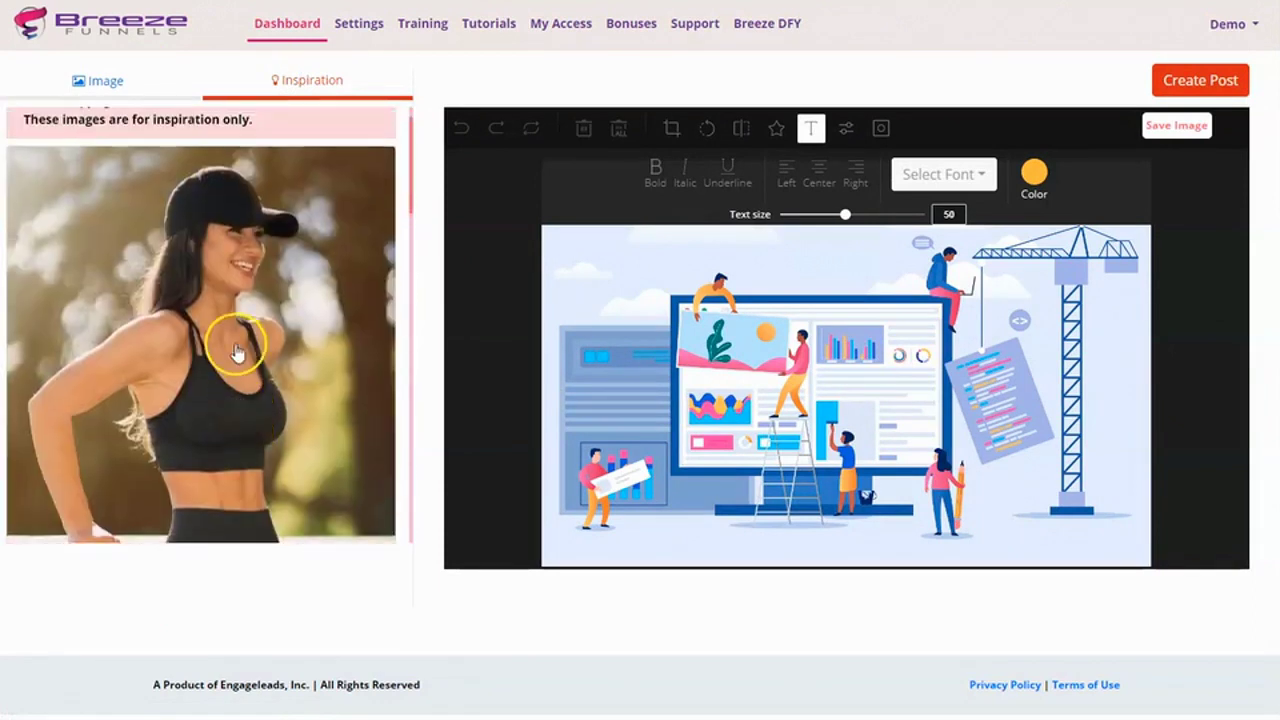
scroll(240, 340, "up", 2)
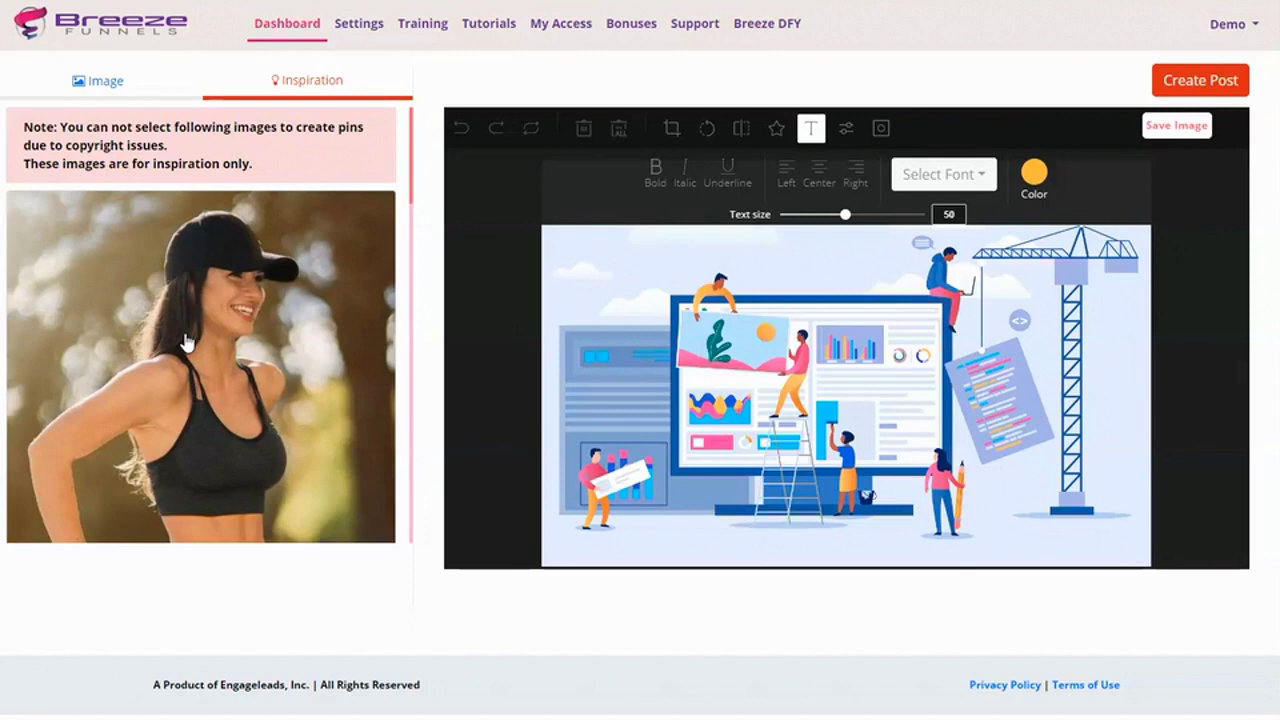
left_click(86, 96)
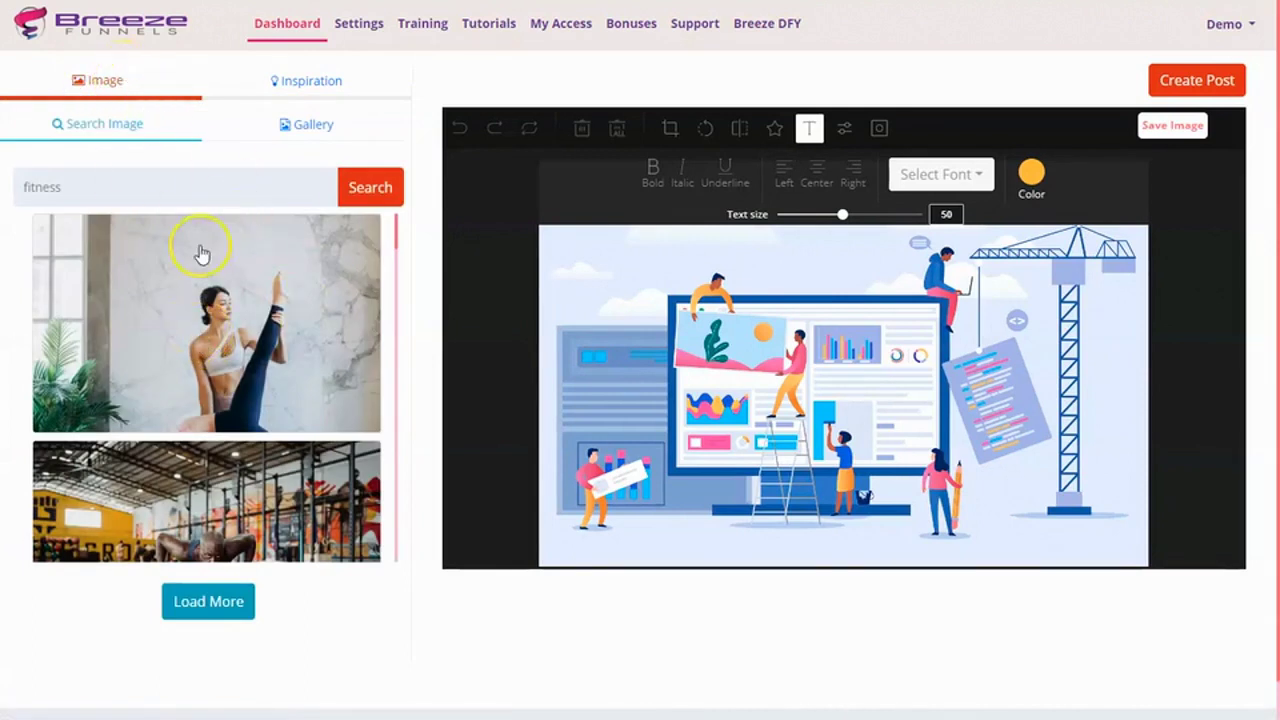
scroll(200, 253, "down", 1)
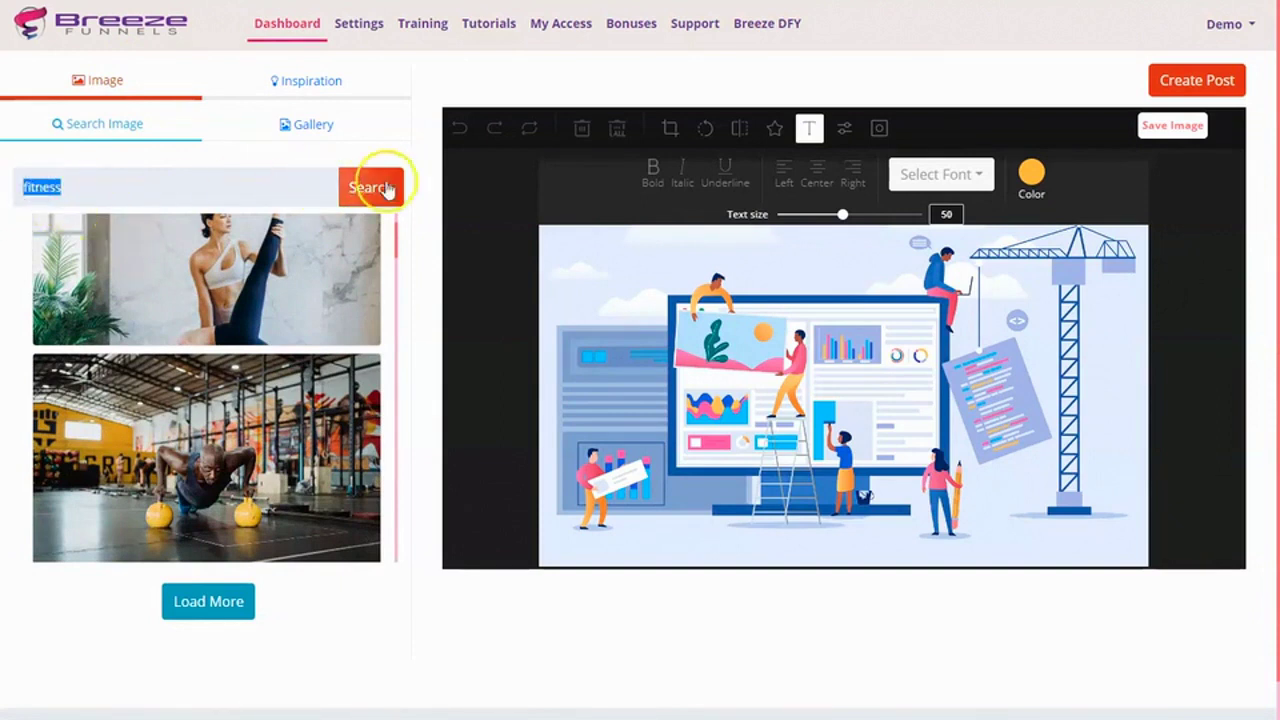
- Place the first 'fitness' result, the yoga photo of two women, onto the pin canvas
scroll(335, 398, "up", 1)
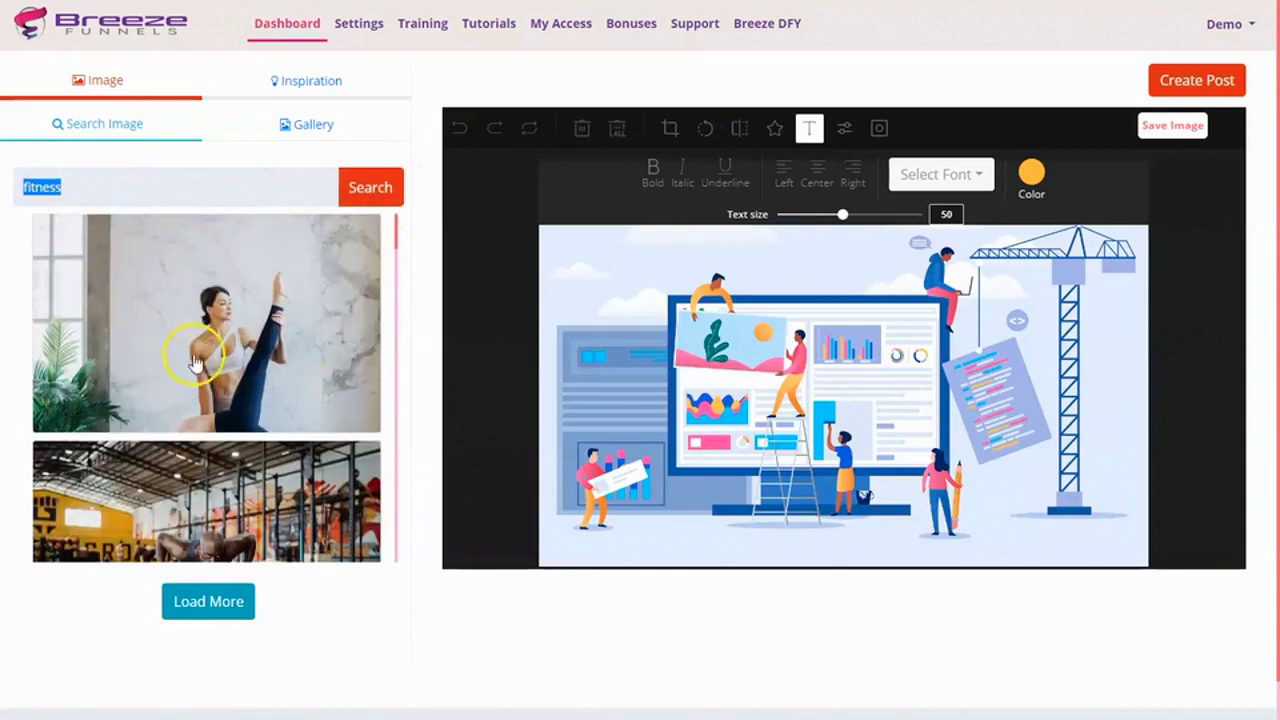
left_click(199, 408)
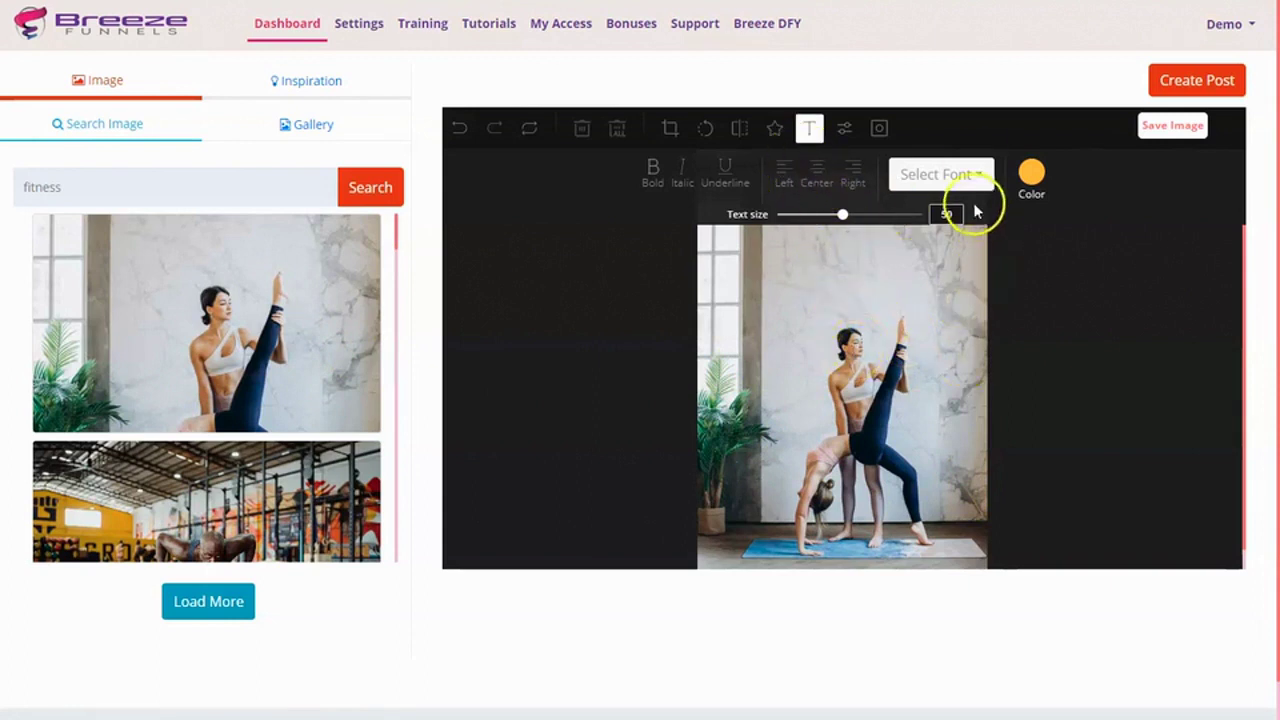
- Add a blue 'YOGA for Beginner' caption at size 39 near the top of the photo
left_click(851, 274)
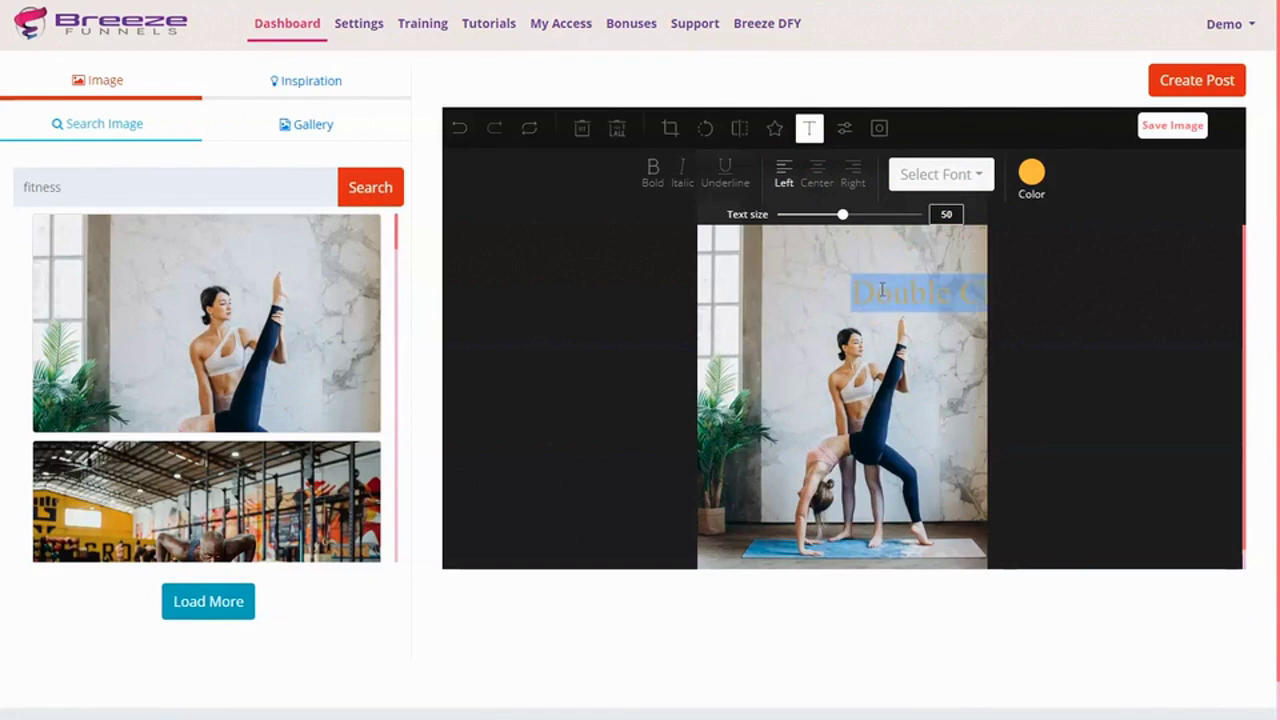
type("YOGA fo")
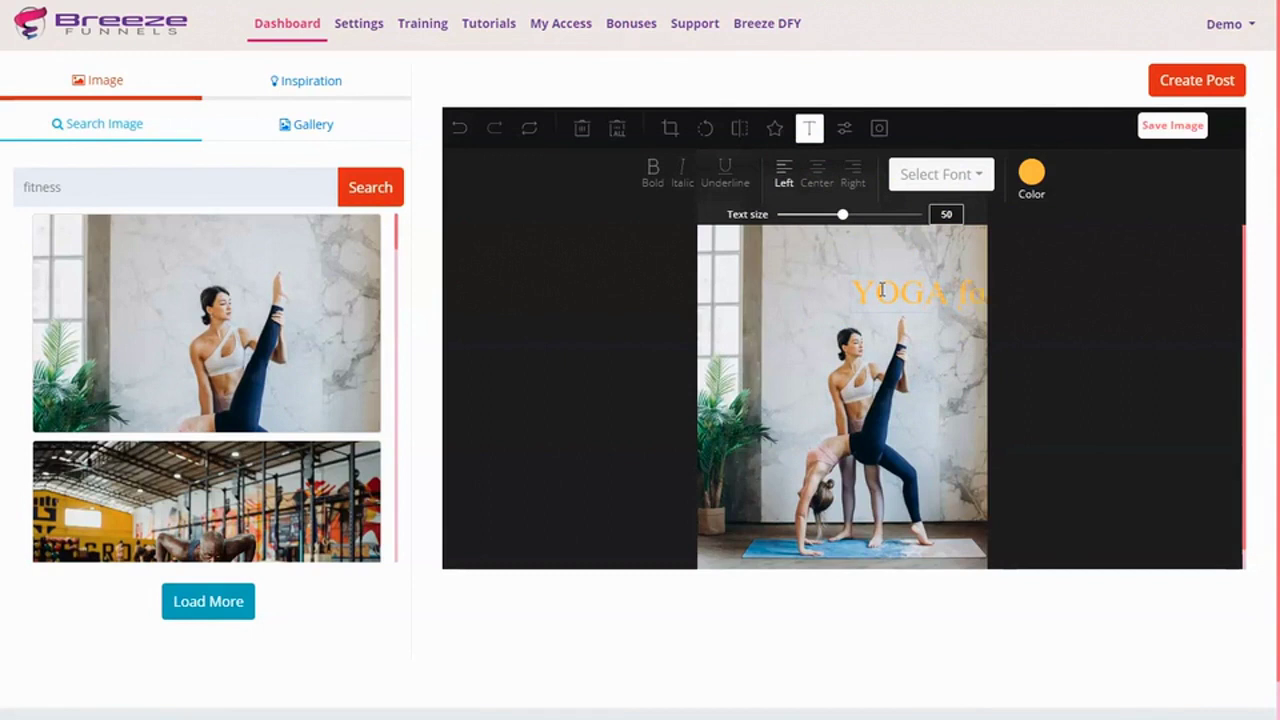
left_click_drag(889, 296, 747, 283)
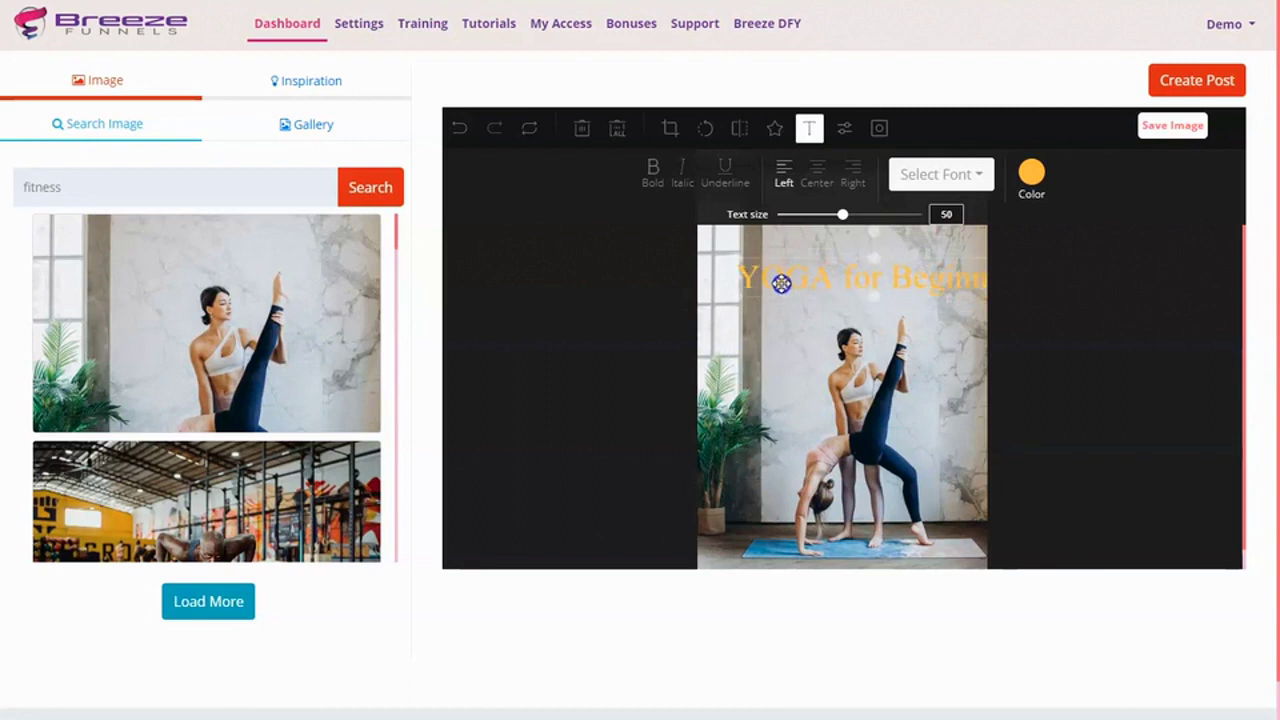
left_click_drag(700, 263, 766, 262)
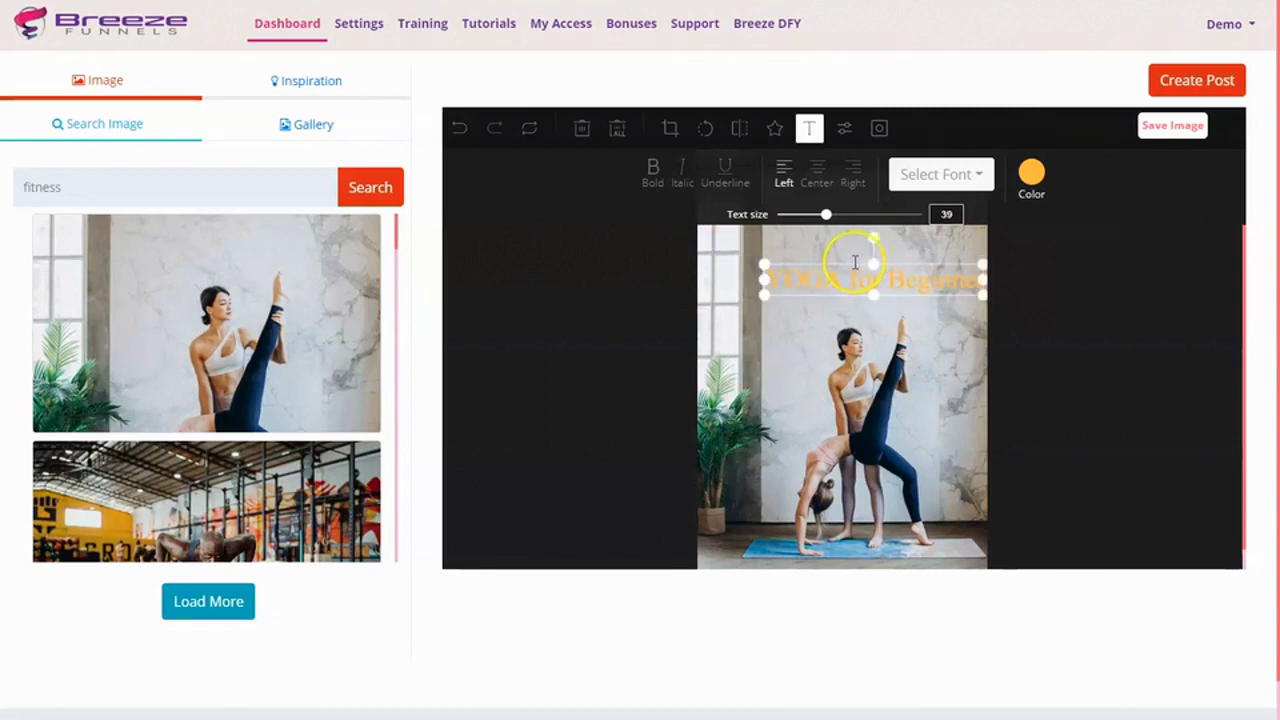
left_click(1031, 175)
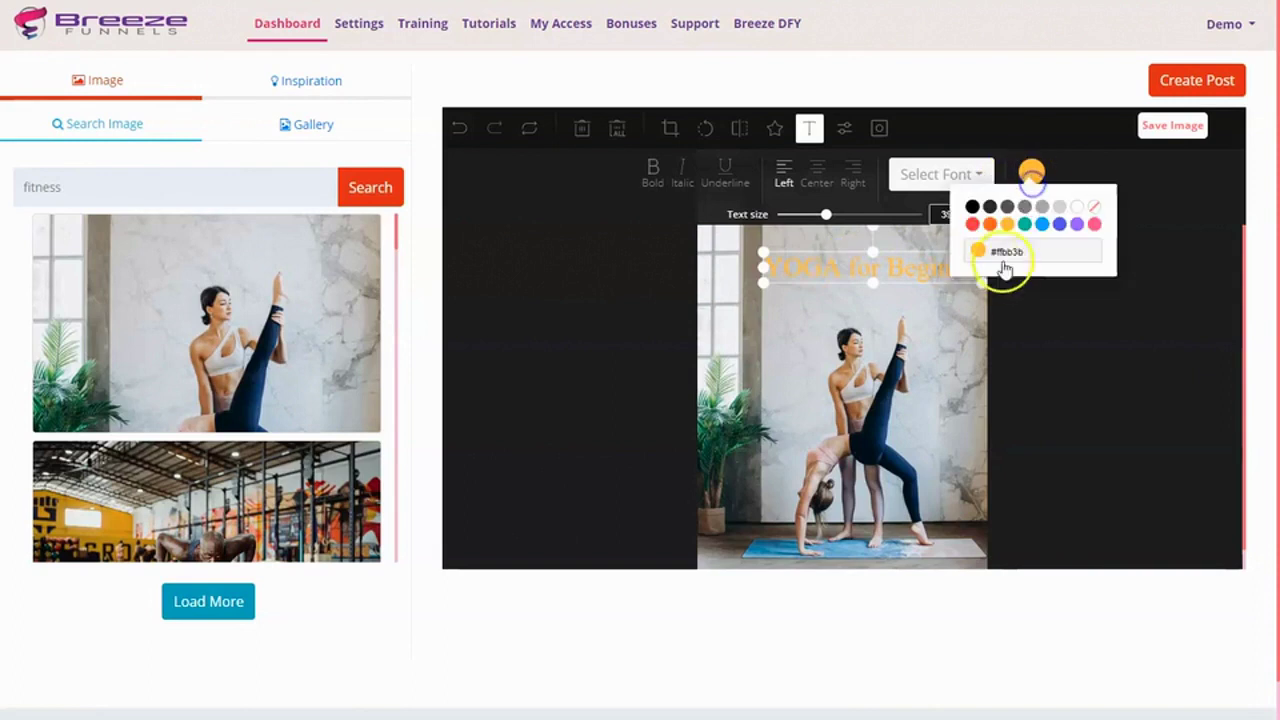
left_click(1041, 224)
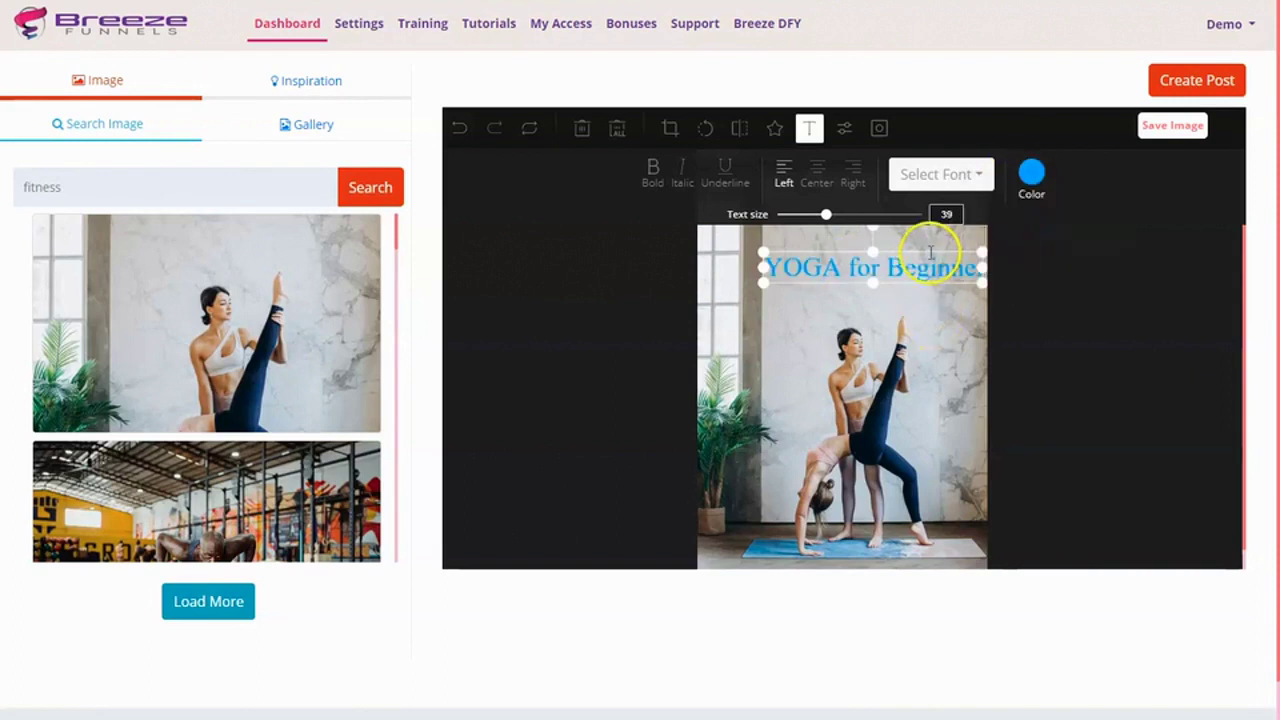
left_click_drag(929, 257, 911, 269)
left_click(1012, 339)
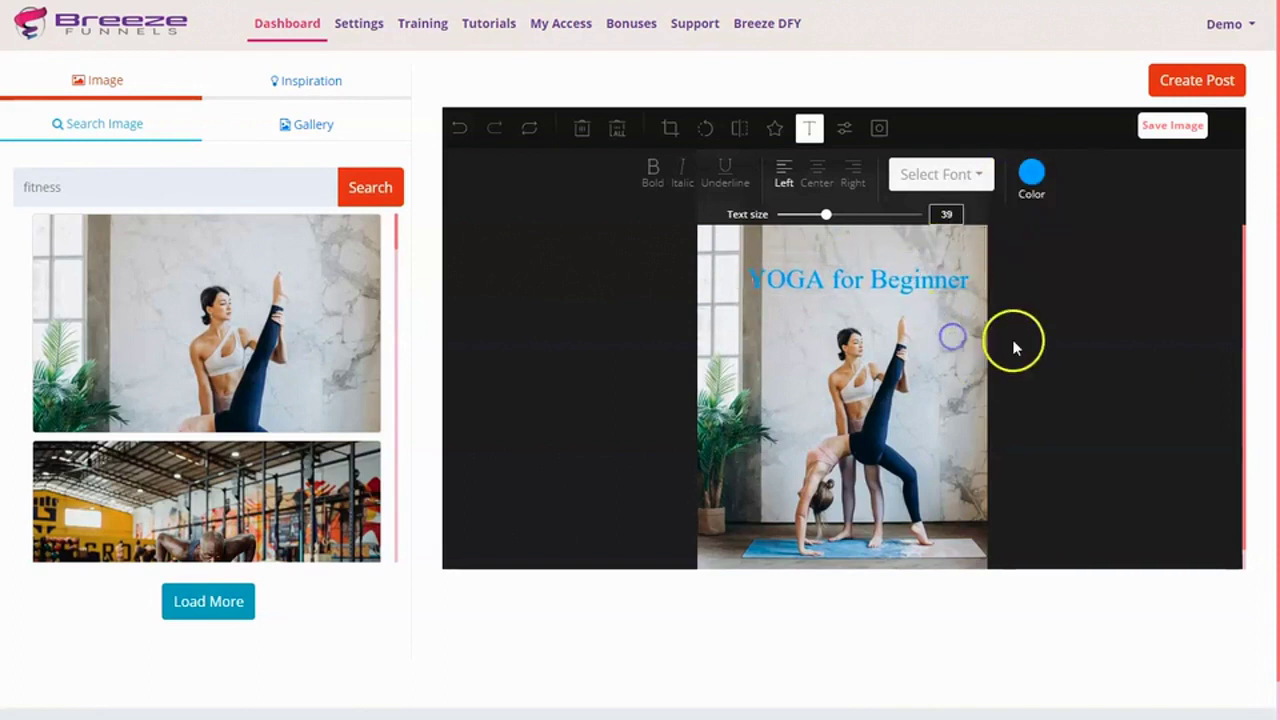
left_click(775, 128)
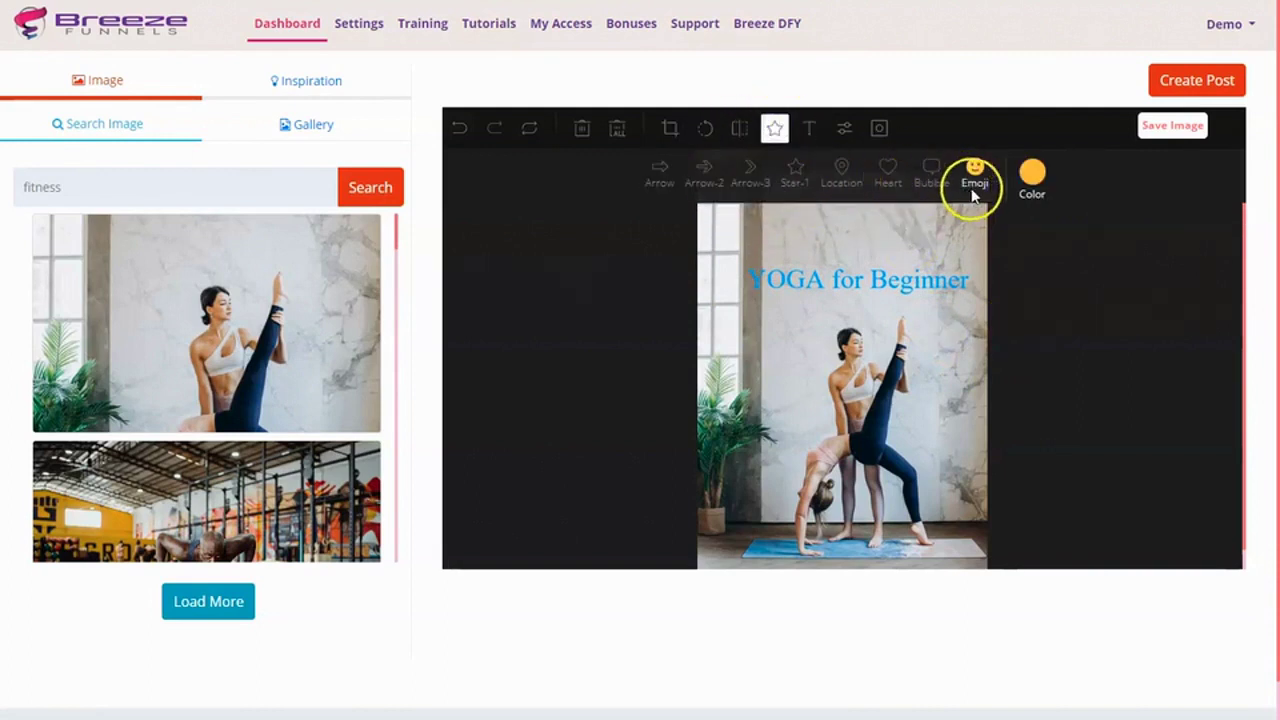
left_click(808, 128)
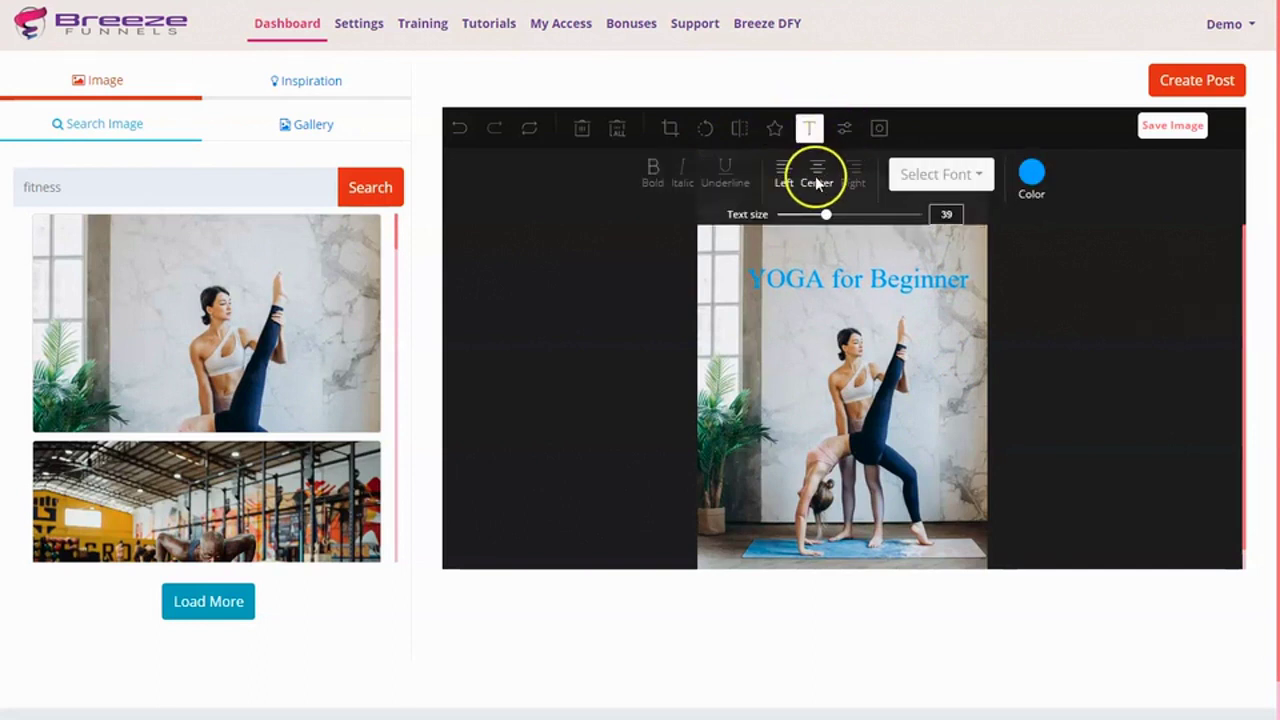
left_click(843, 133)
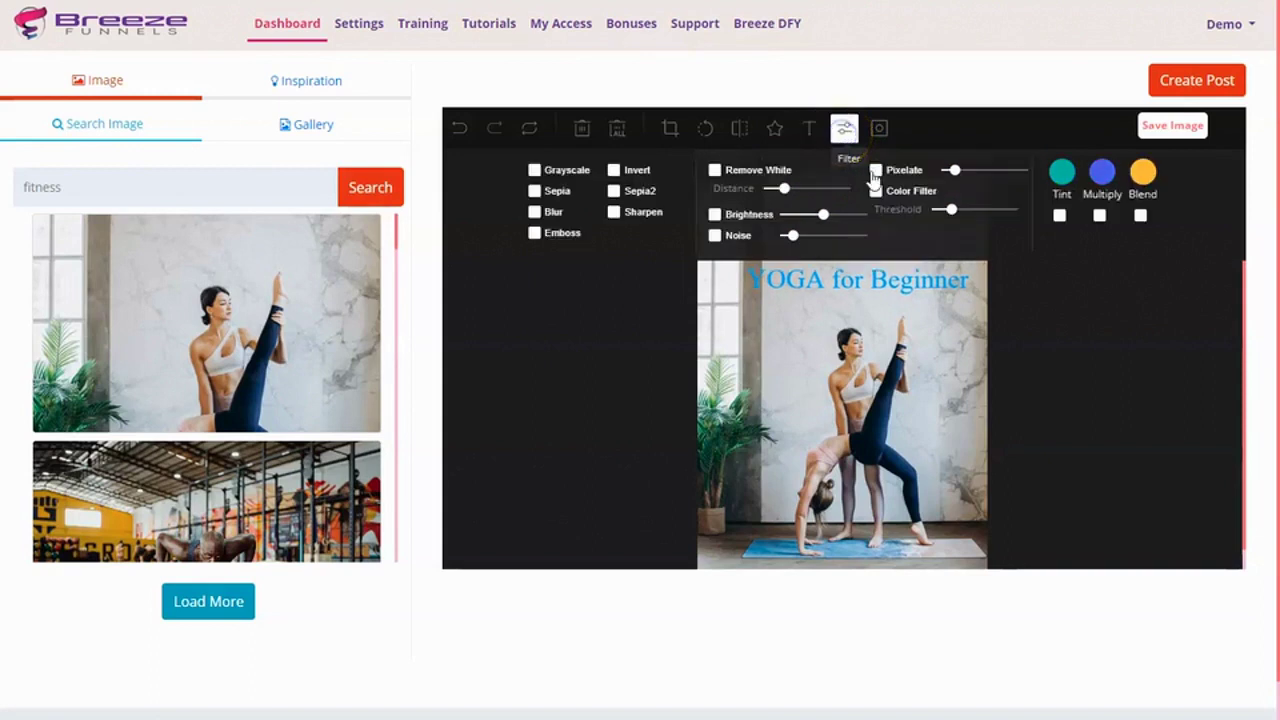
left_click(703, 130)
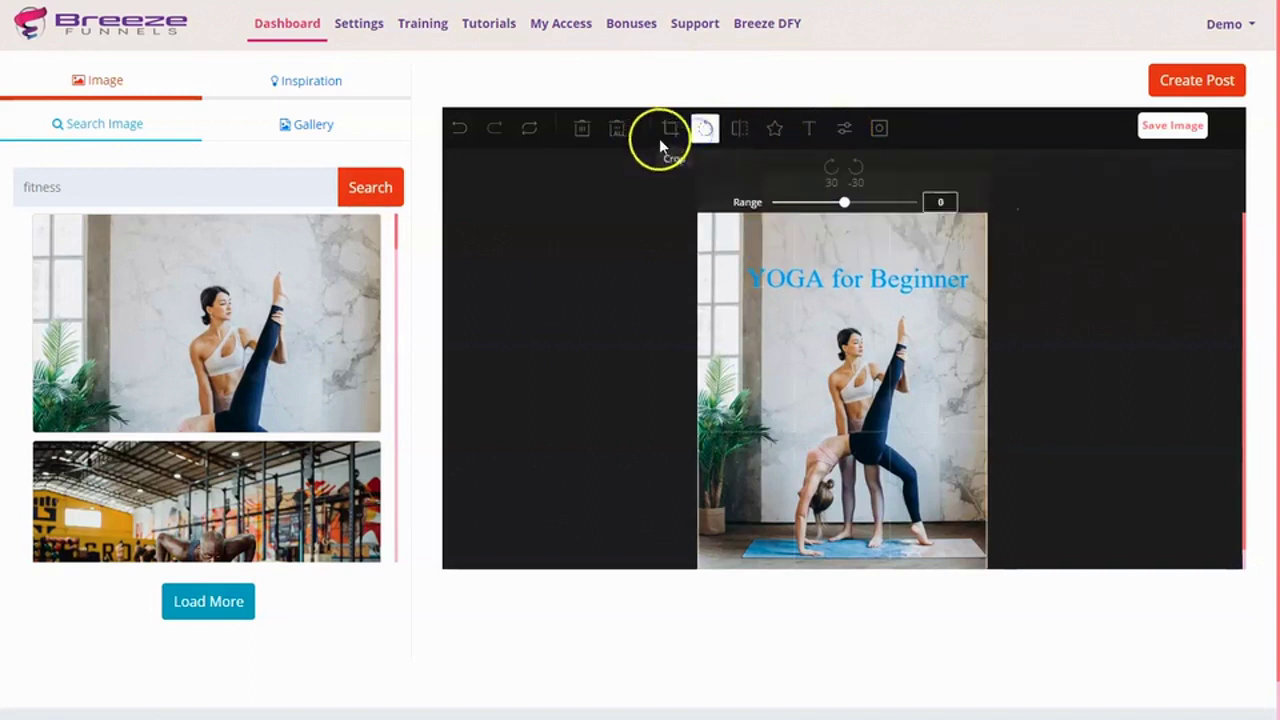
left_click(930, 306)
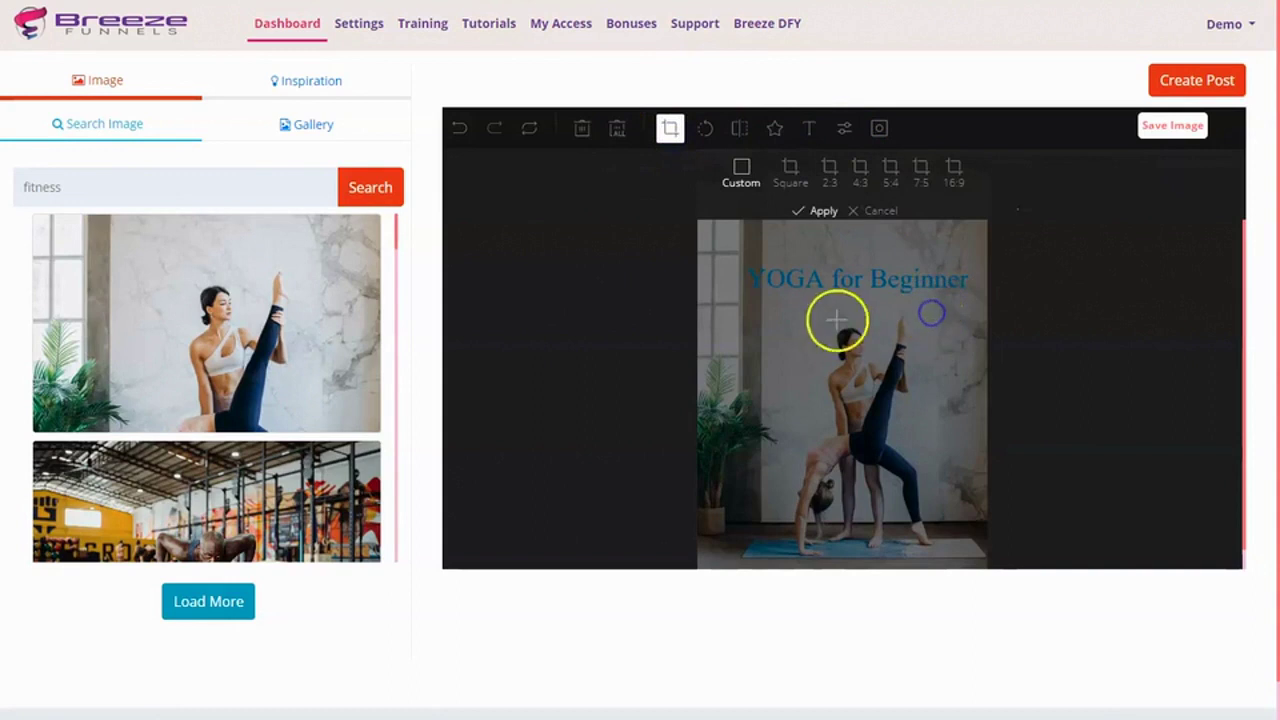
left_click(881, 210)
- Save the captioned yoga pin image after checking the Gallery, and create a post from it
left_click(855, 287)
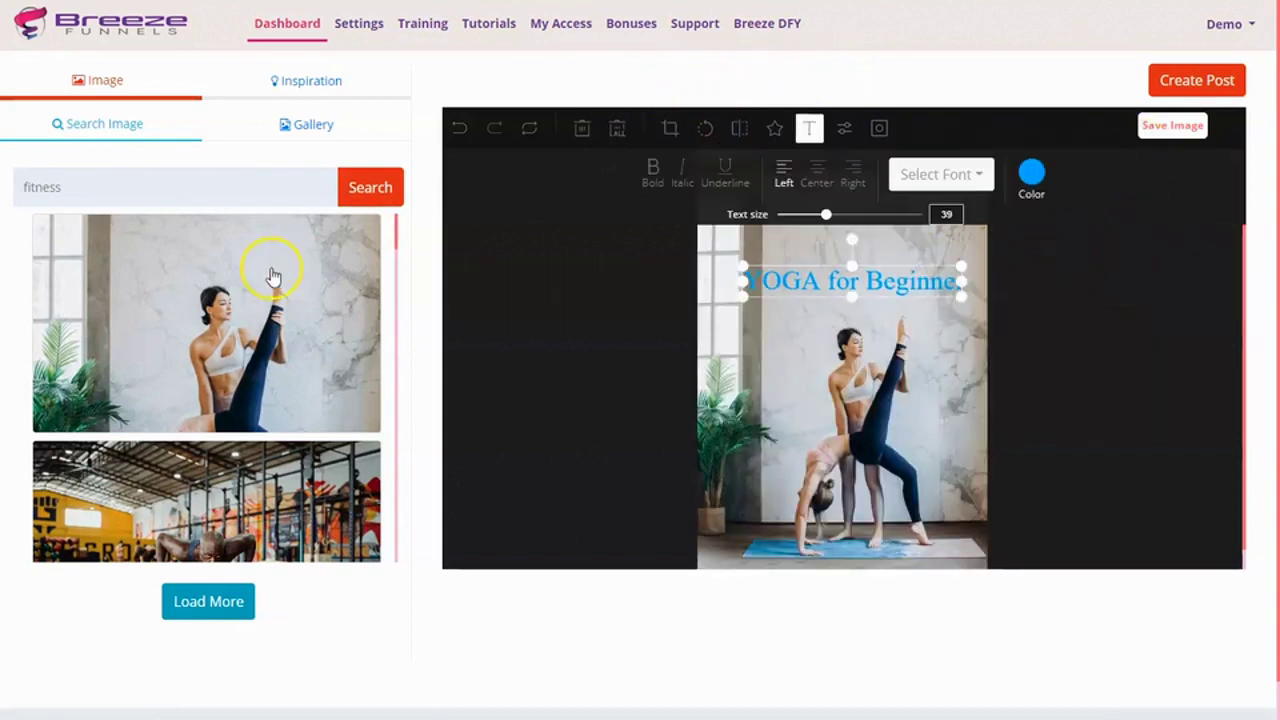
scroll(207, 204, "down", 1)
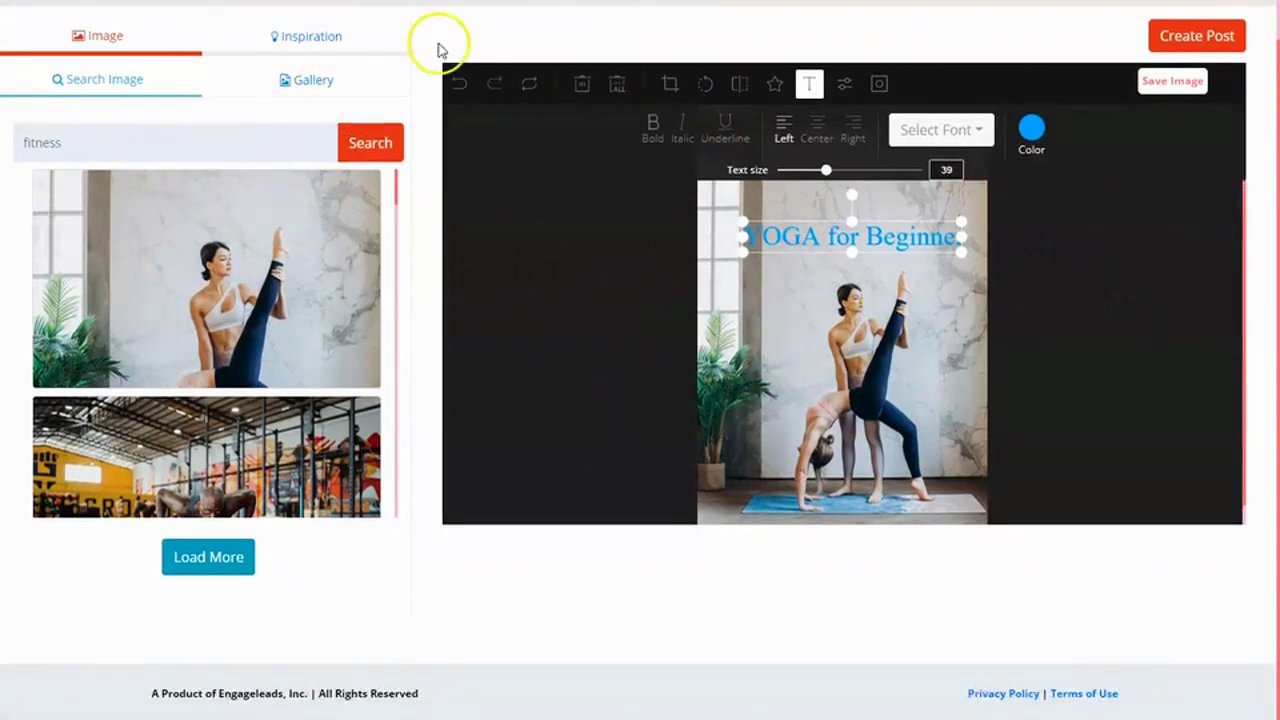
left_click(313, 79)
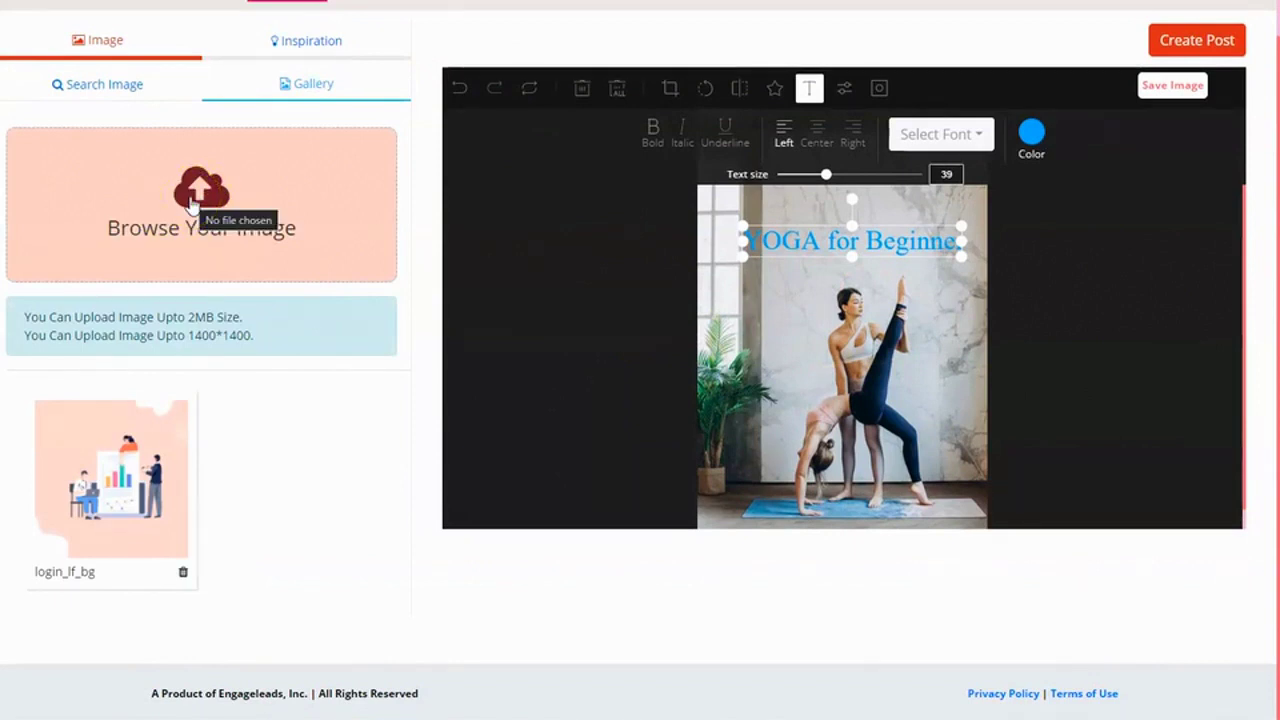
left_click(98, 84)
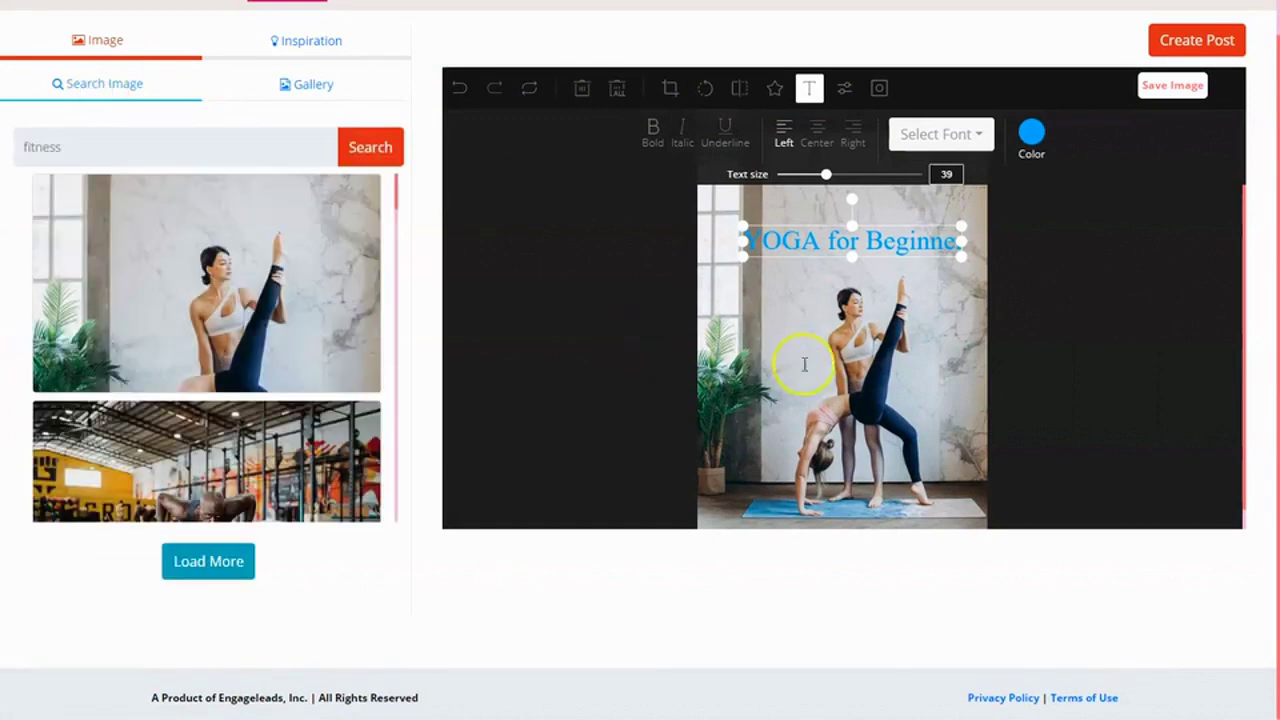
left_click(1172, 86)
left_click(1212, 44)
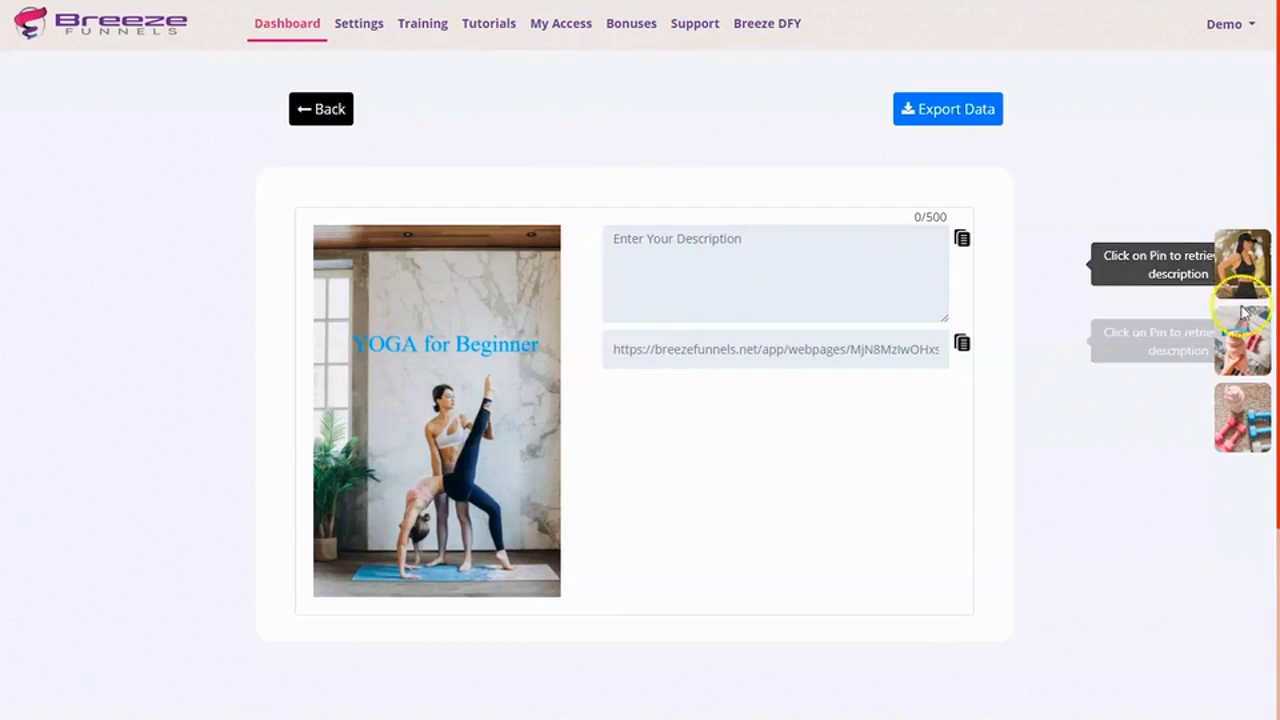
- Fill the yoga pin description with the 159-character fitness blurb, then copy the link and description
left_click(1245, 407)
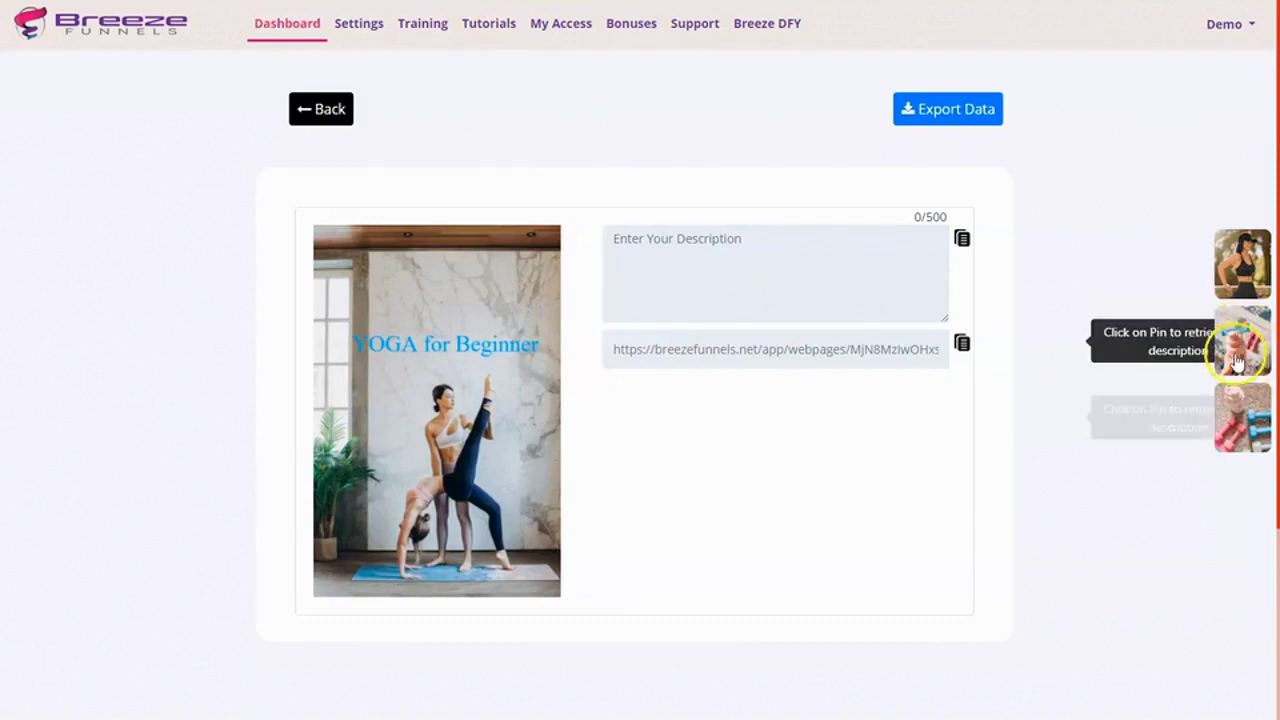
left_click(1245, 453)
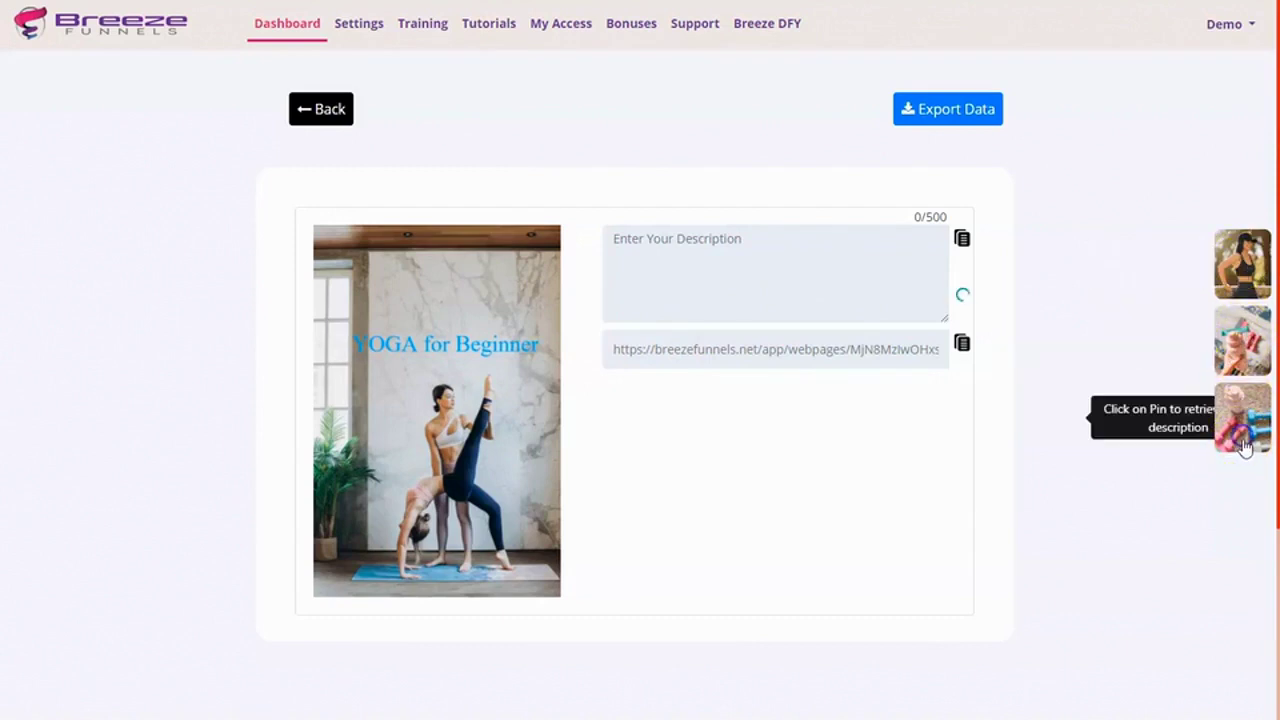
left_click(1051, 423)
left_click(1238, 422)
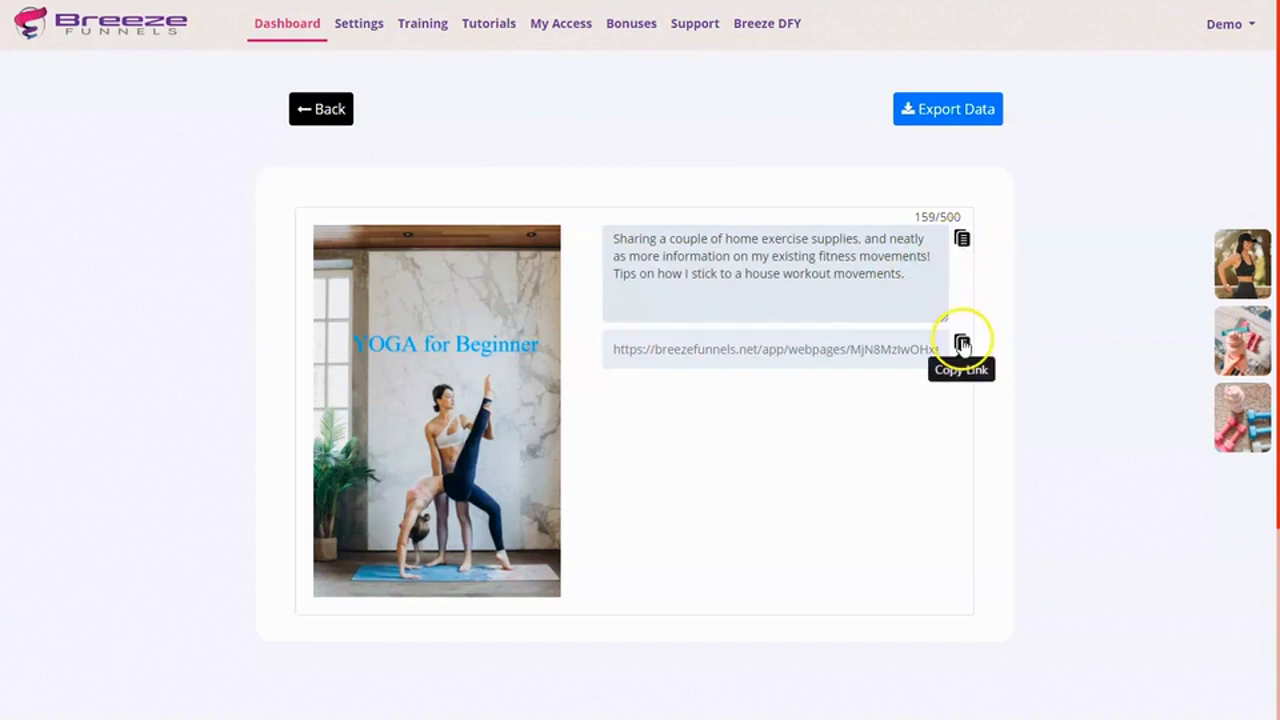
left_click(833, 348)
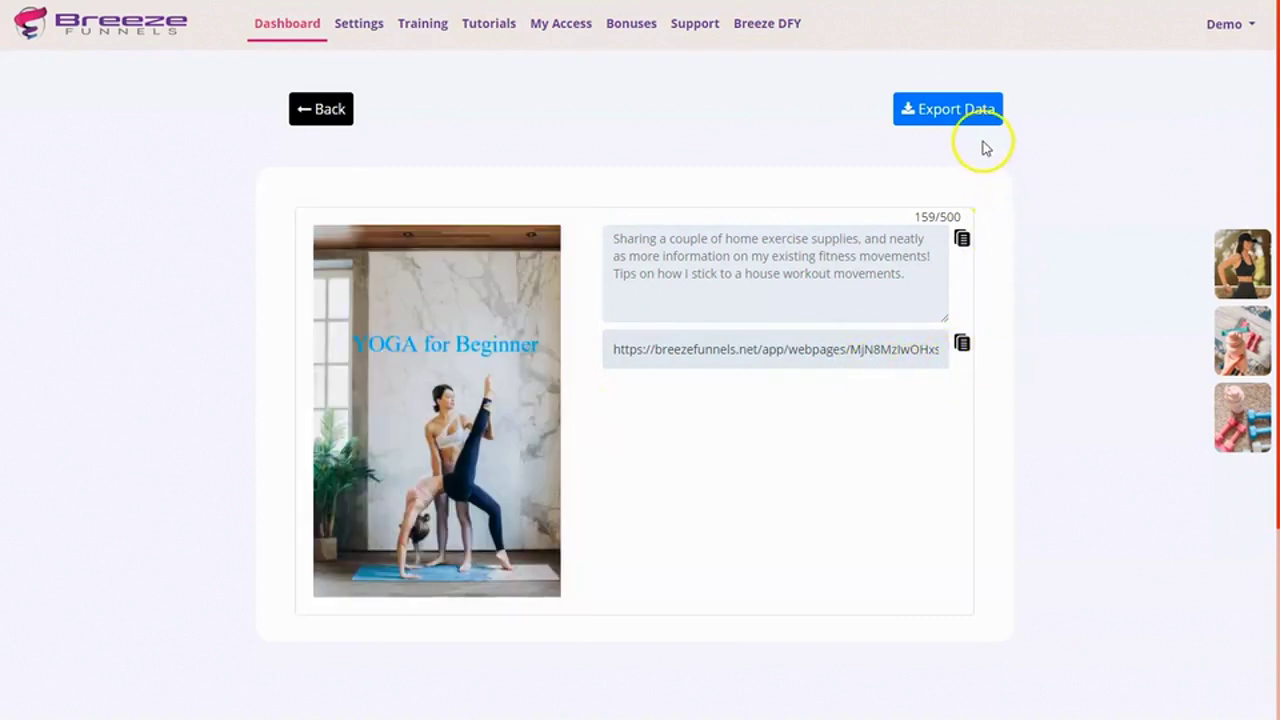
left_click(961, 240)
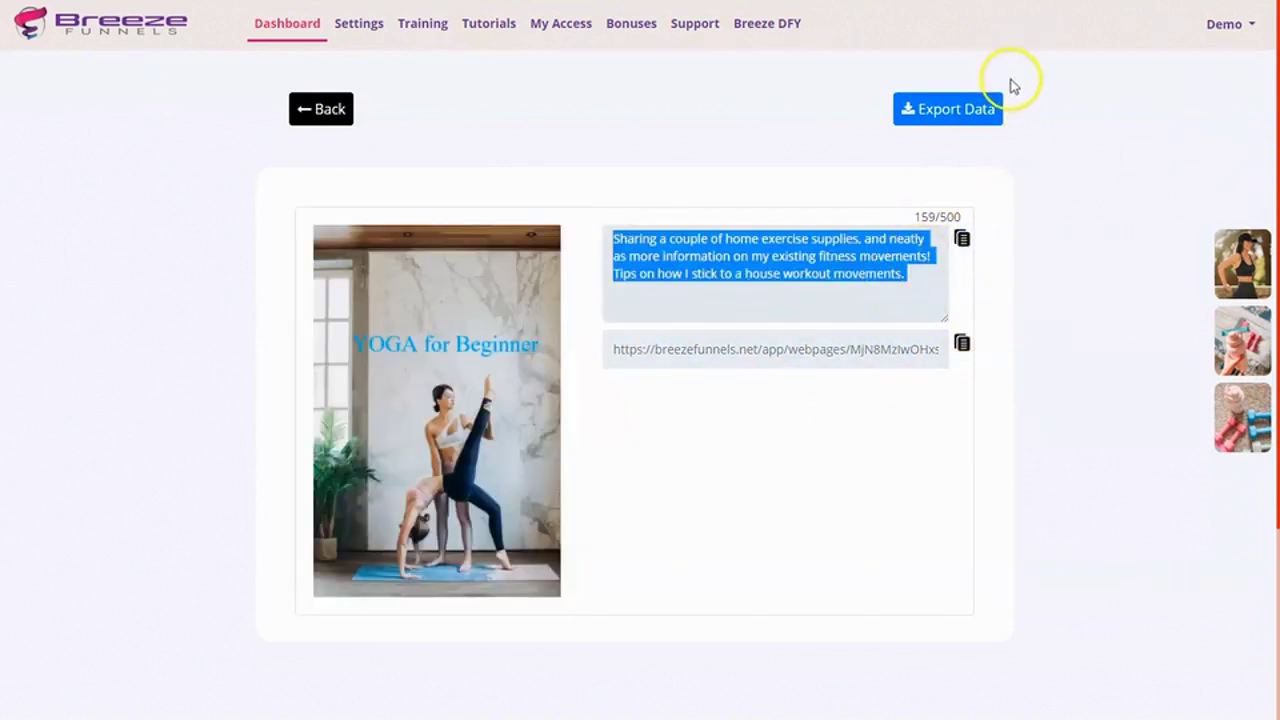
- Export the yoga pin data as Breeze_pindata (1).csv and dismiss the download bar
left_click(970, 114)
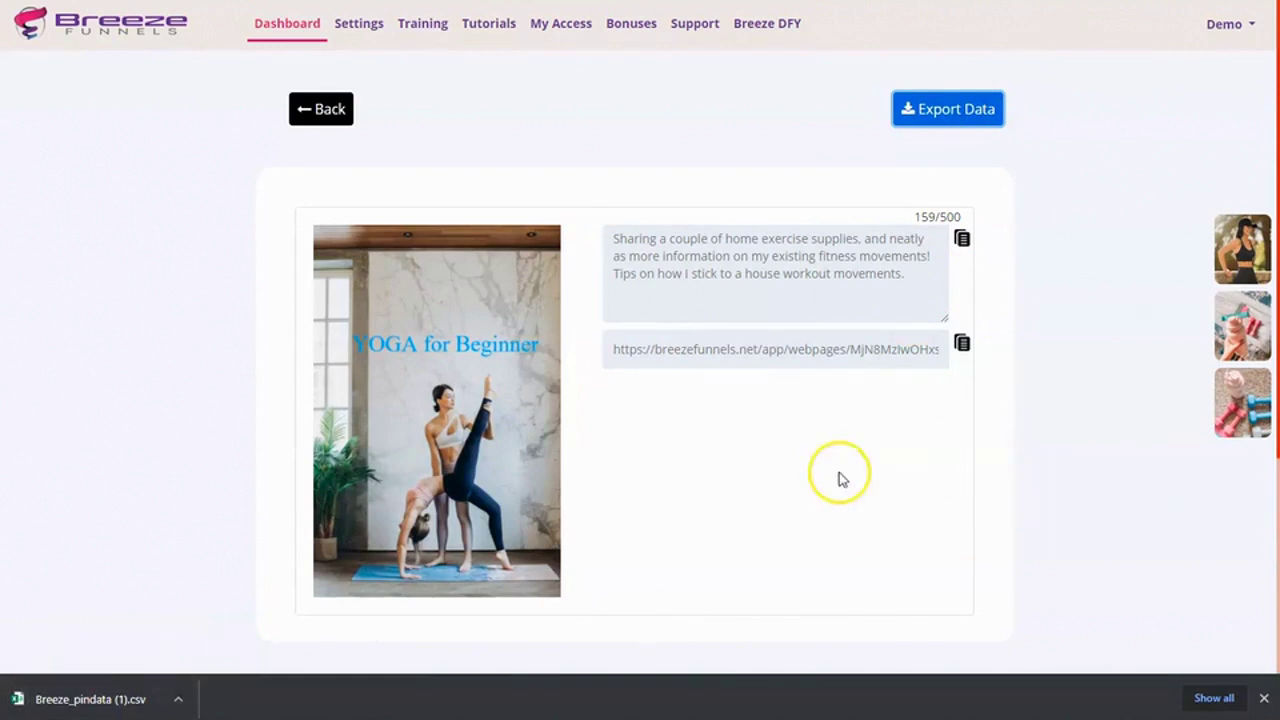
left_click(1263, 698)
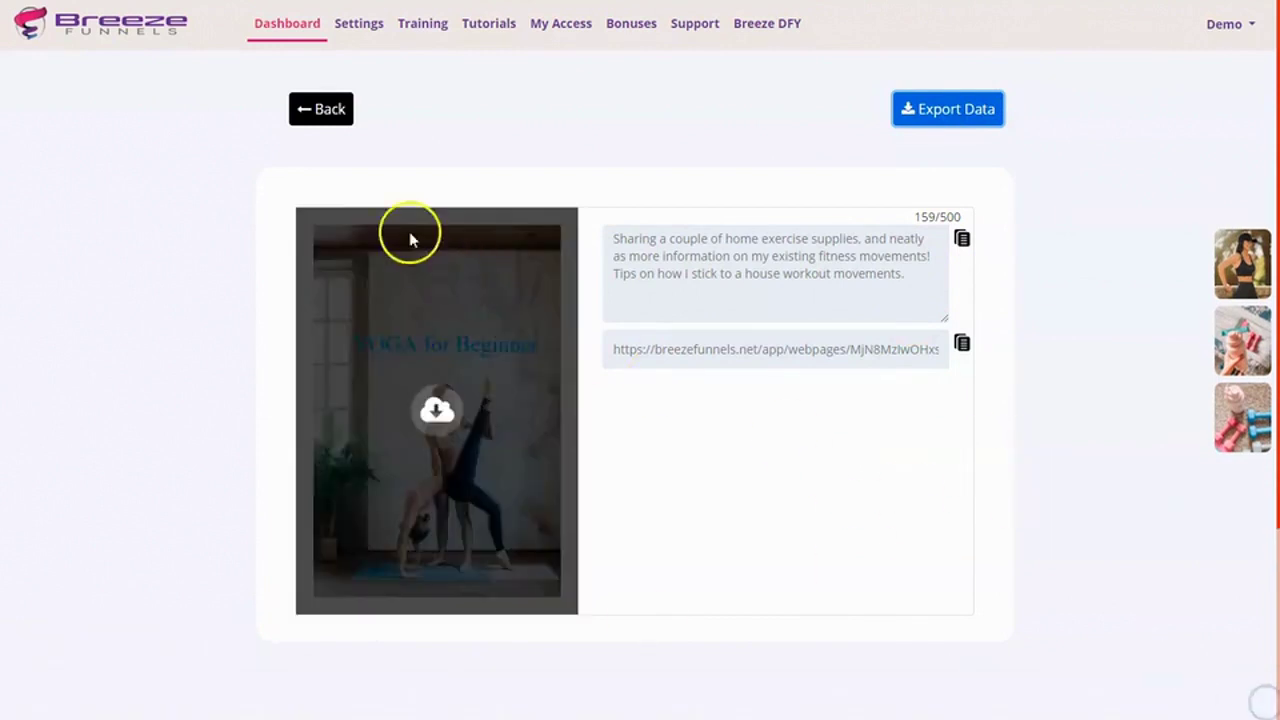
left_click(833, 625)
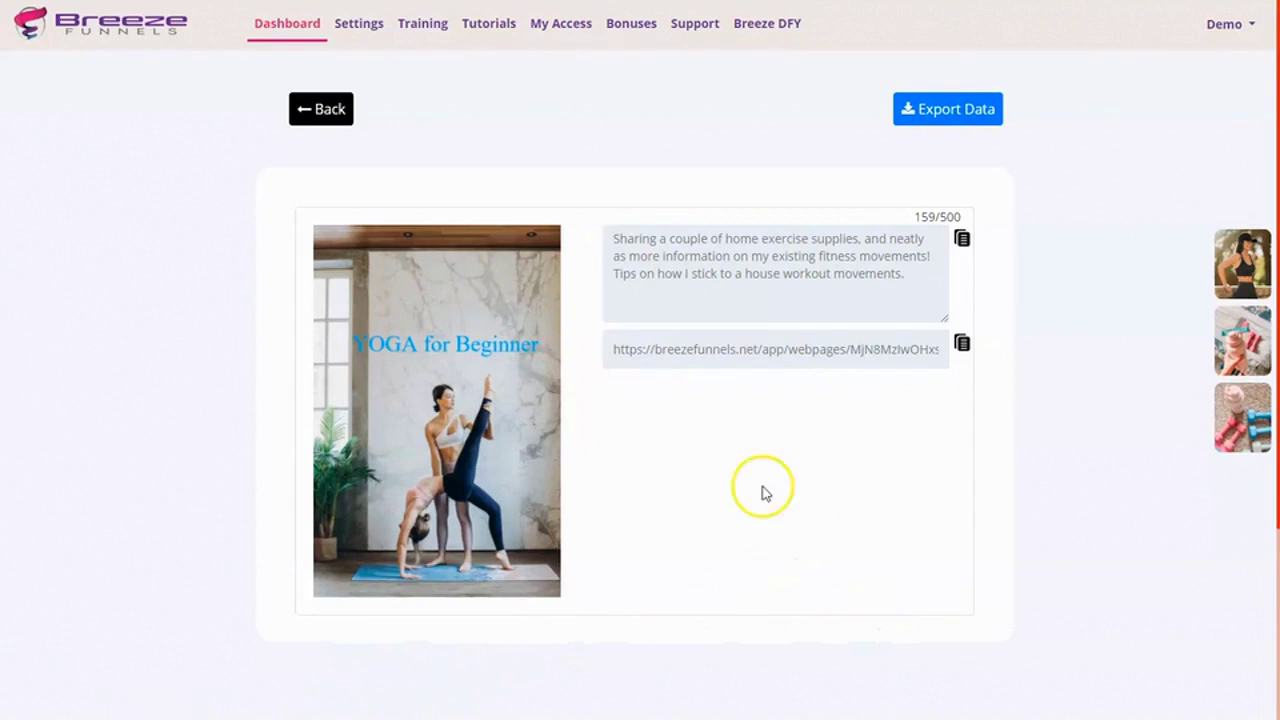
- From the Dashboard, create a new campaign named 'demo2'
left_click(288, 25)
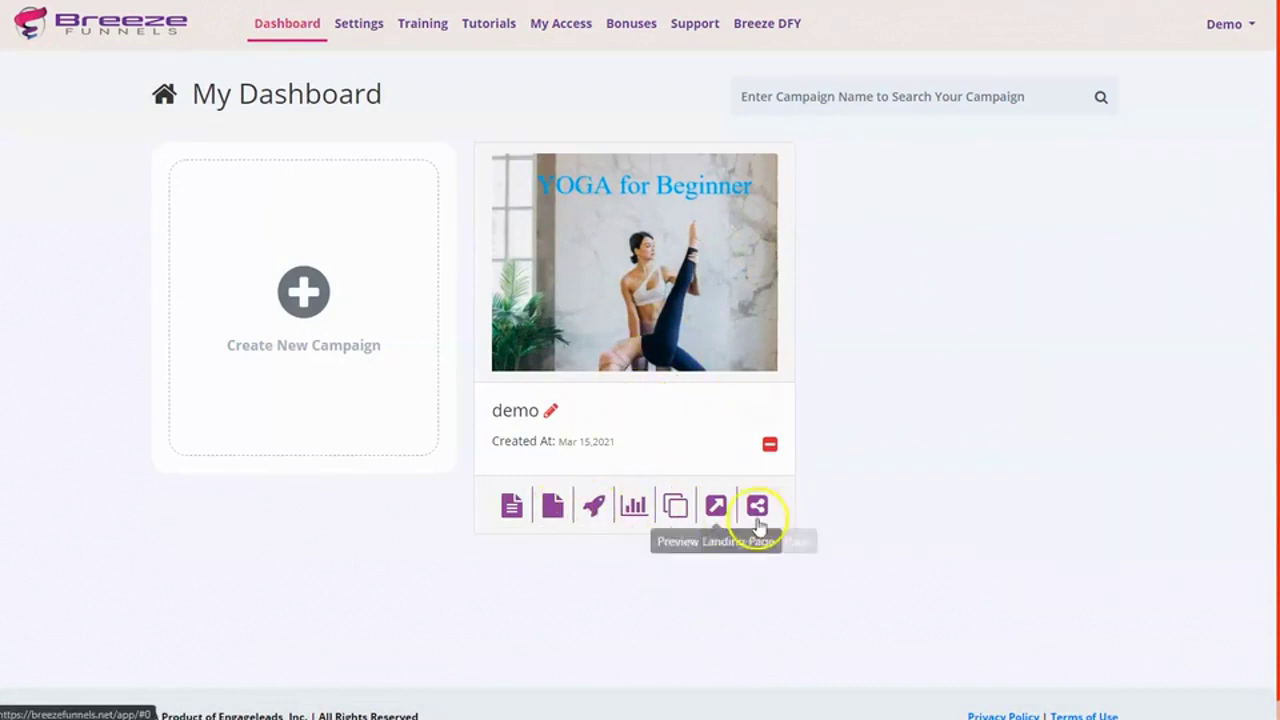
left_click(328, 272)
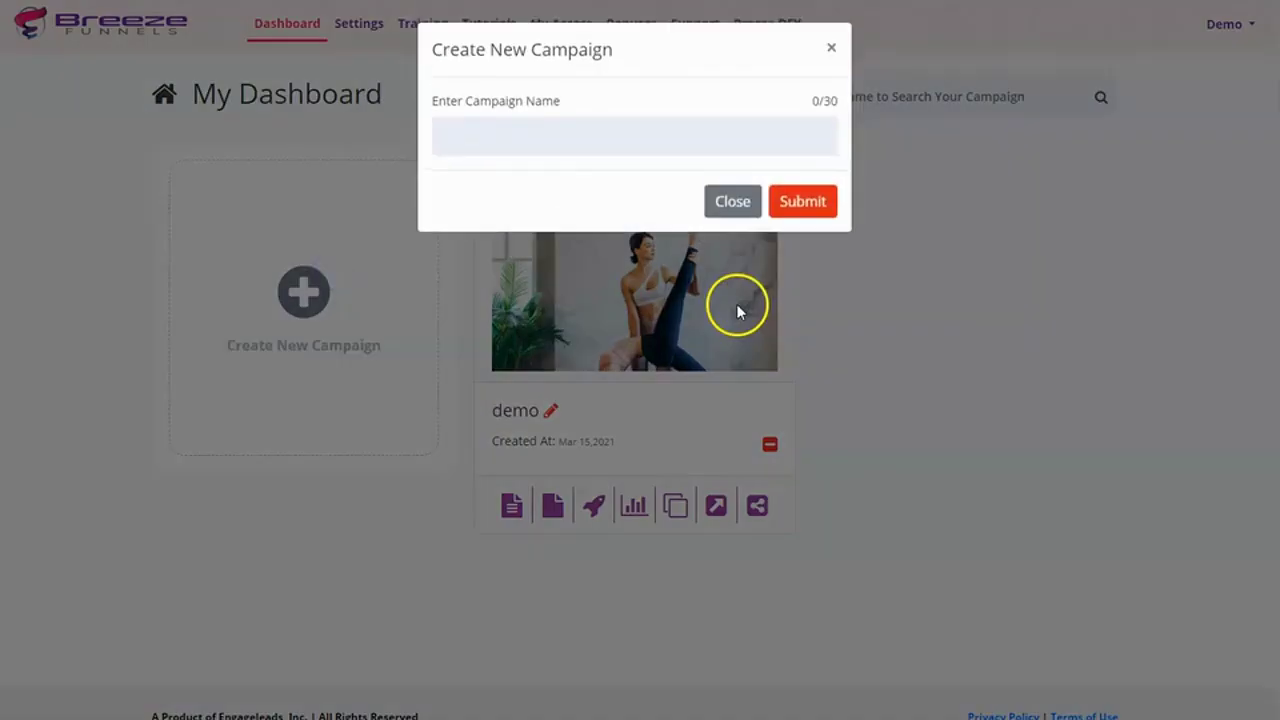
left_click(611, 142)
type("demo2")
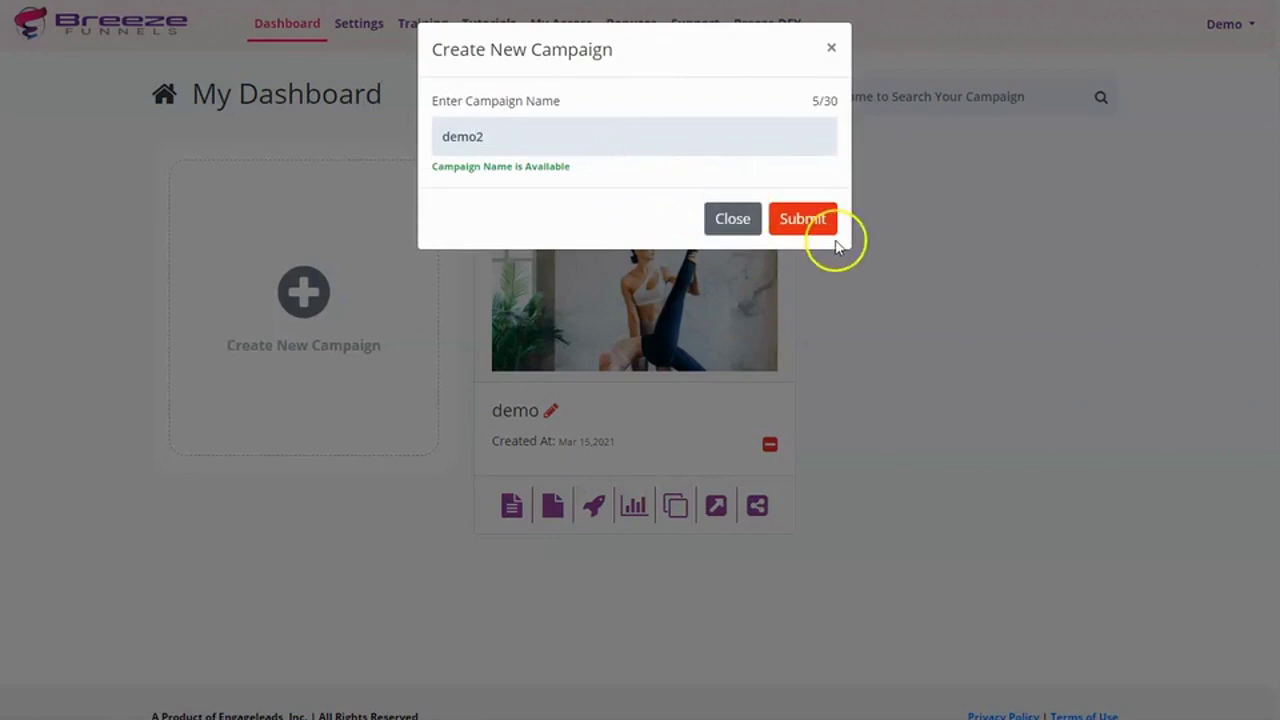
left_click(822, 228)
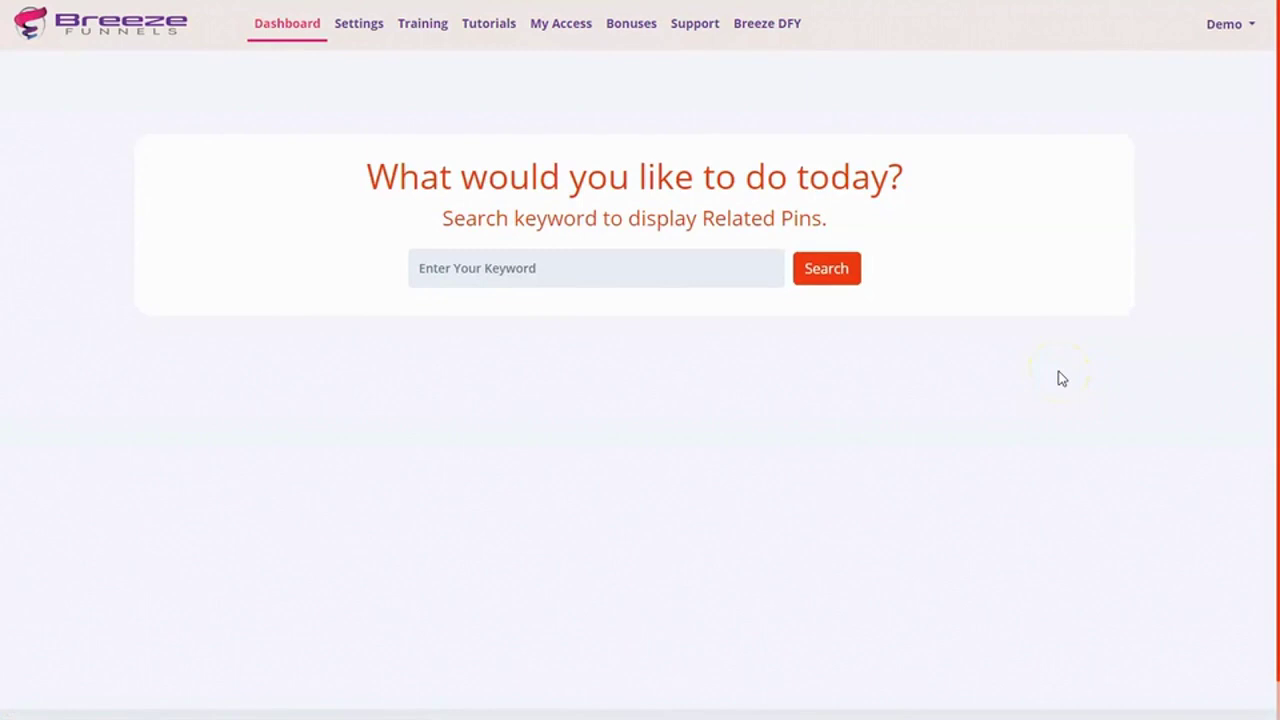
- Search related pins for 'dogs' and add the golden puppy in a cart to inspiration
left_click(503, 268)
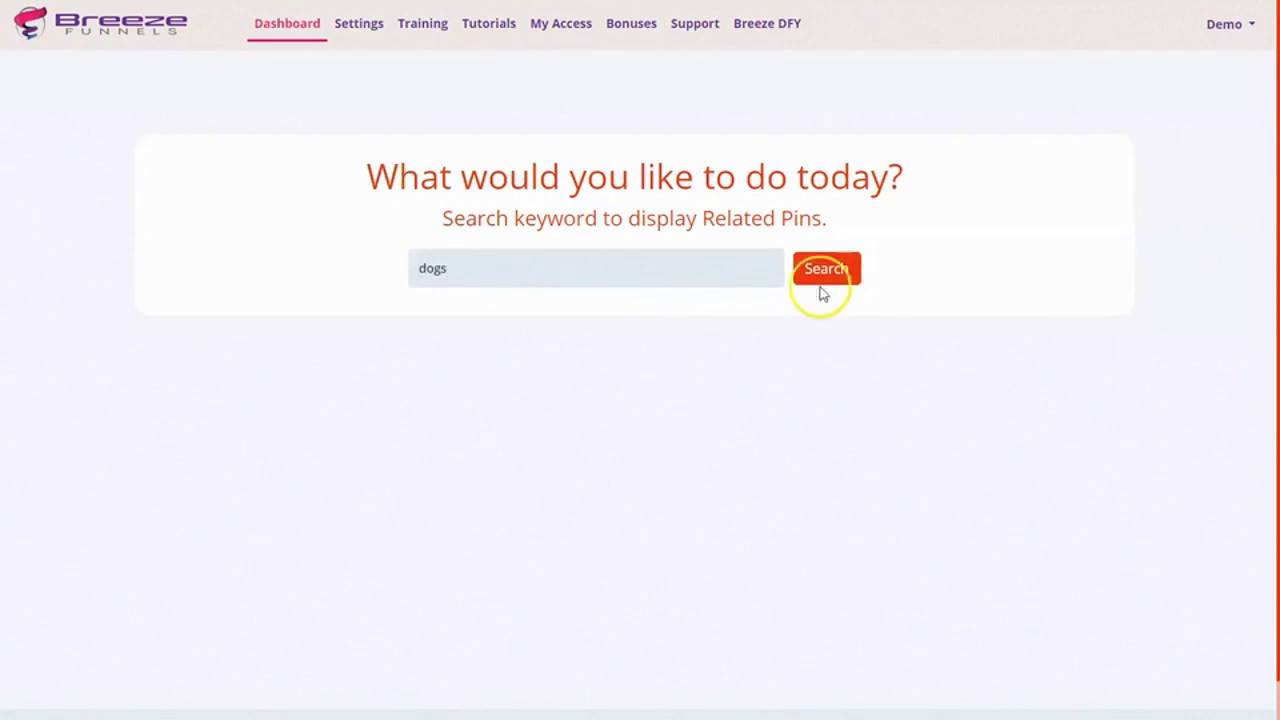
left_click(856, 272)
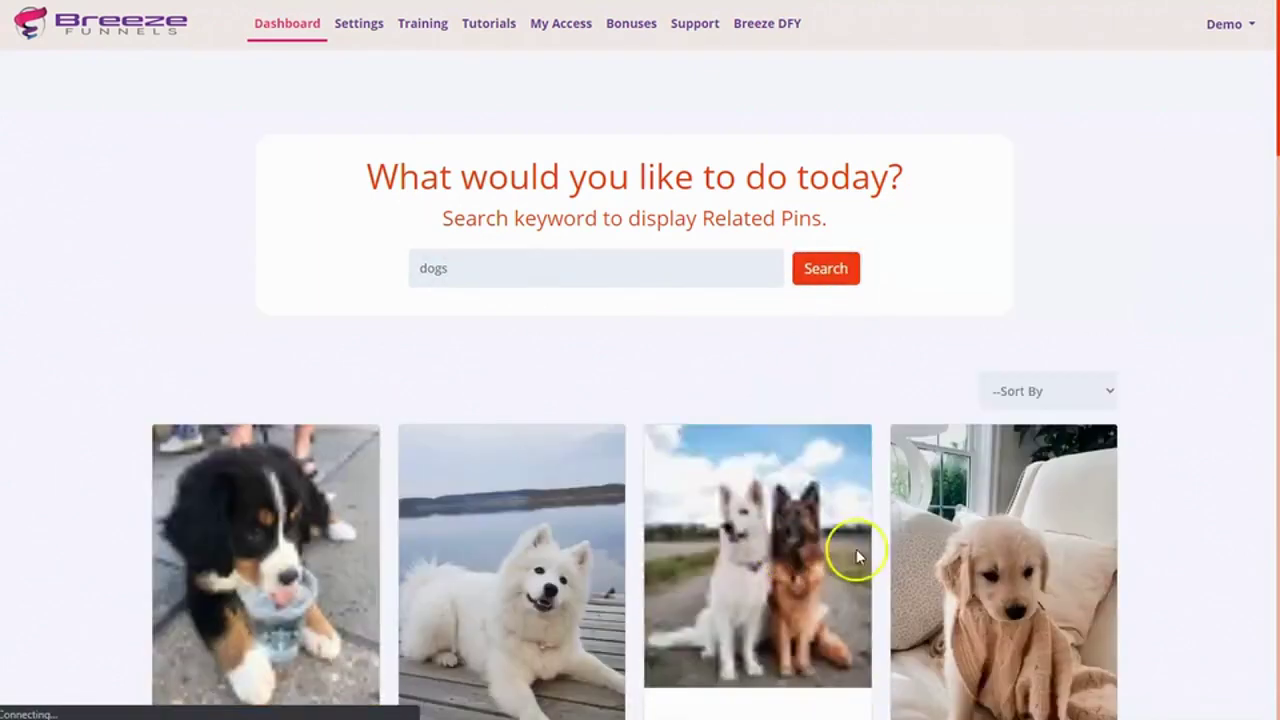
scroll(851, 549, "down", 2)
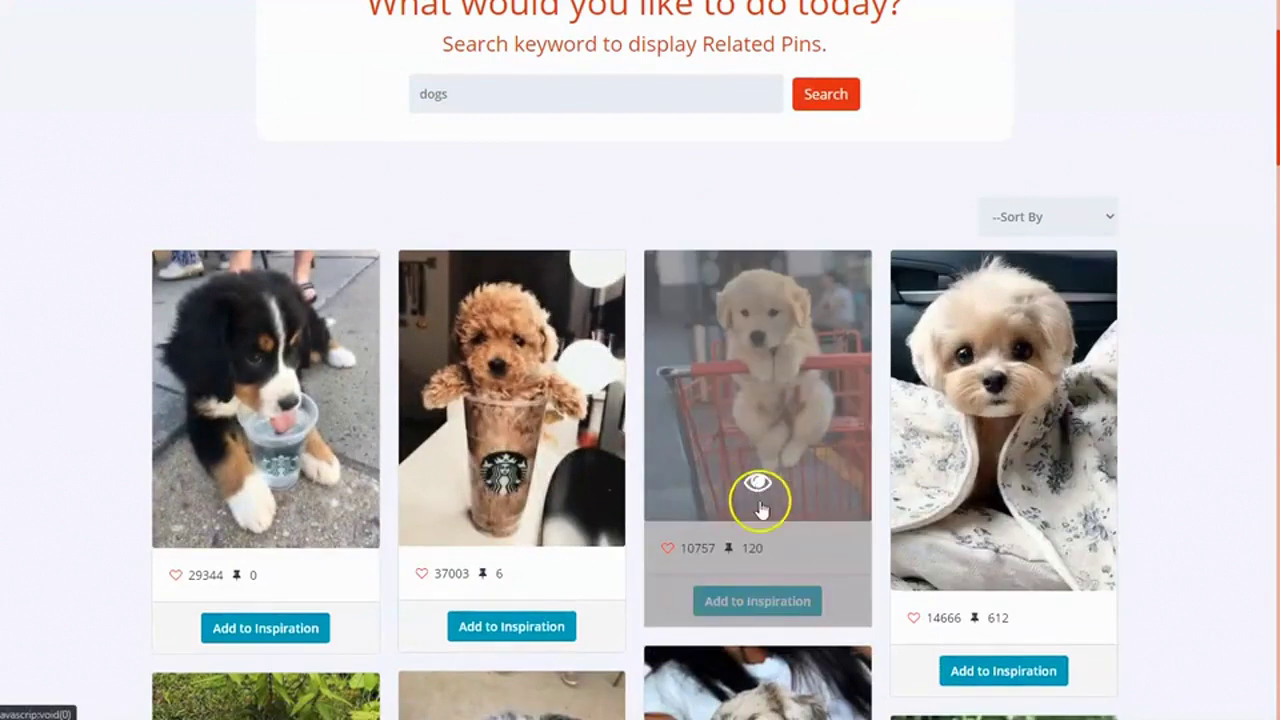
left_click(757, 601)
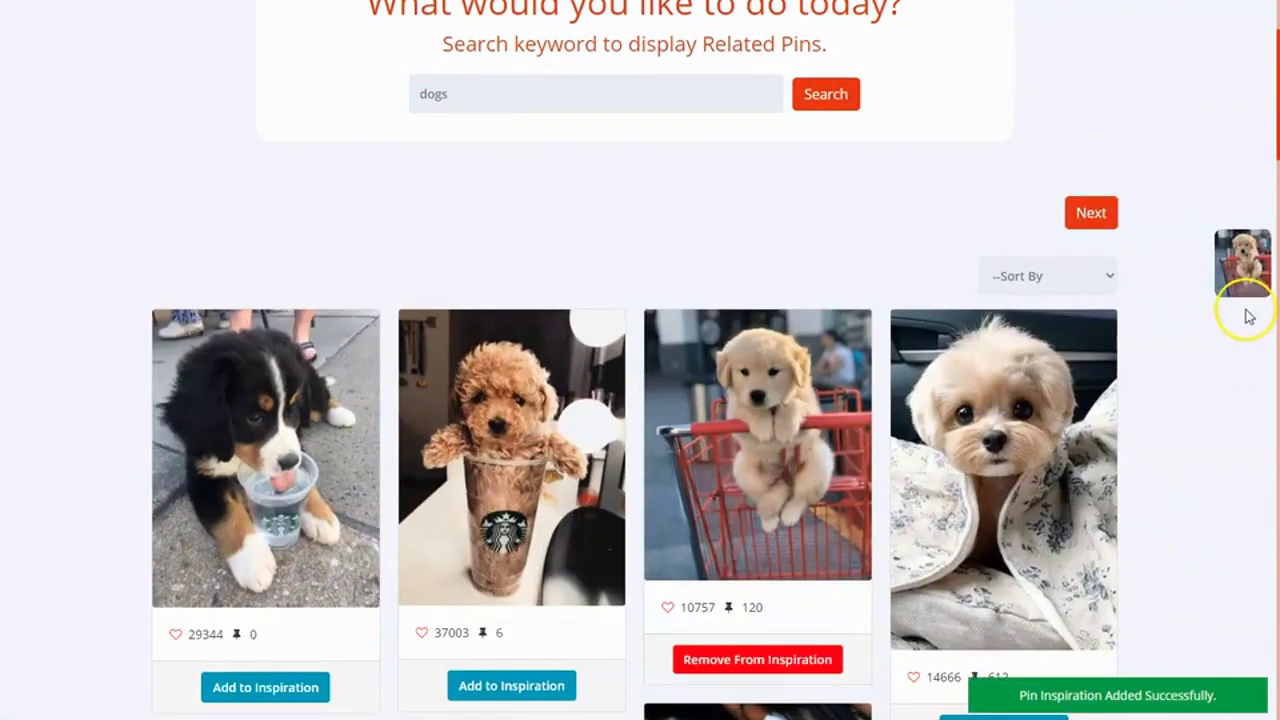
- Preview the fluffy blanket puppy, poodle-in-a-cup and Bernese puppy pins
scroll(1057, 429, "down", 2)
left_click(1000, 370)
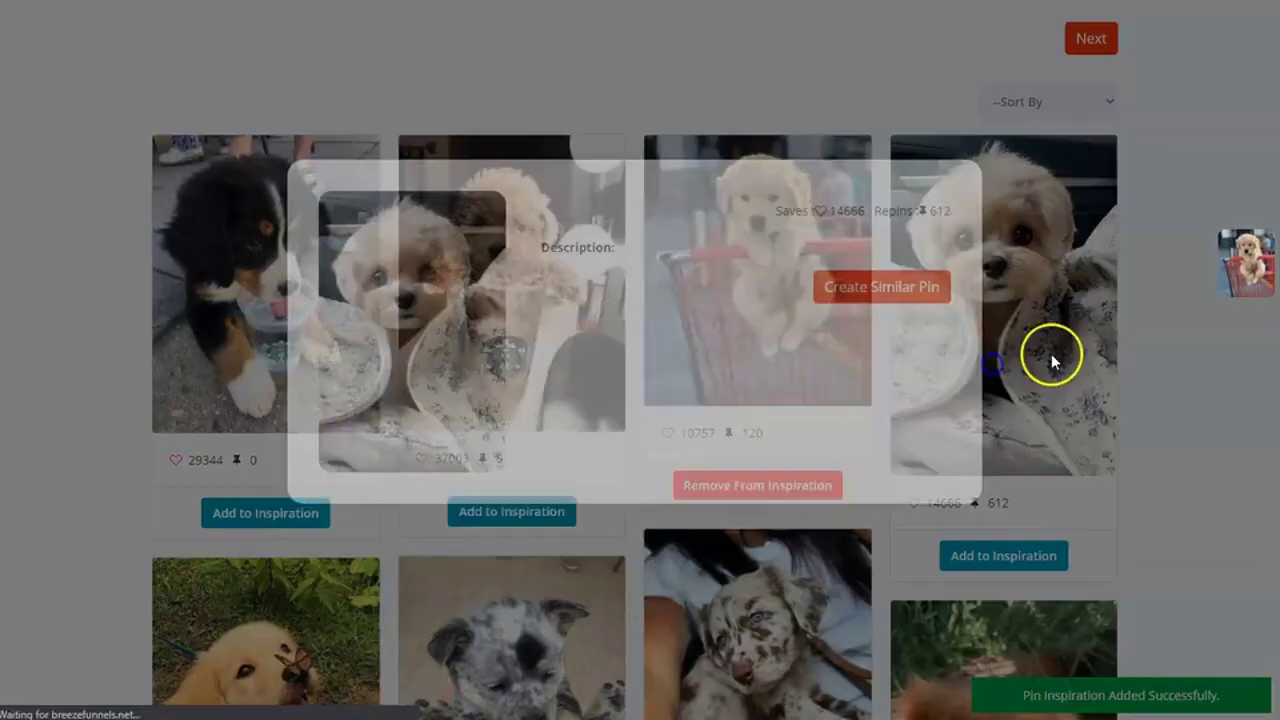
left_click(580, 160)
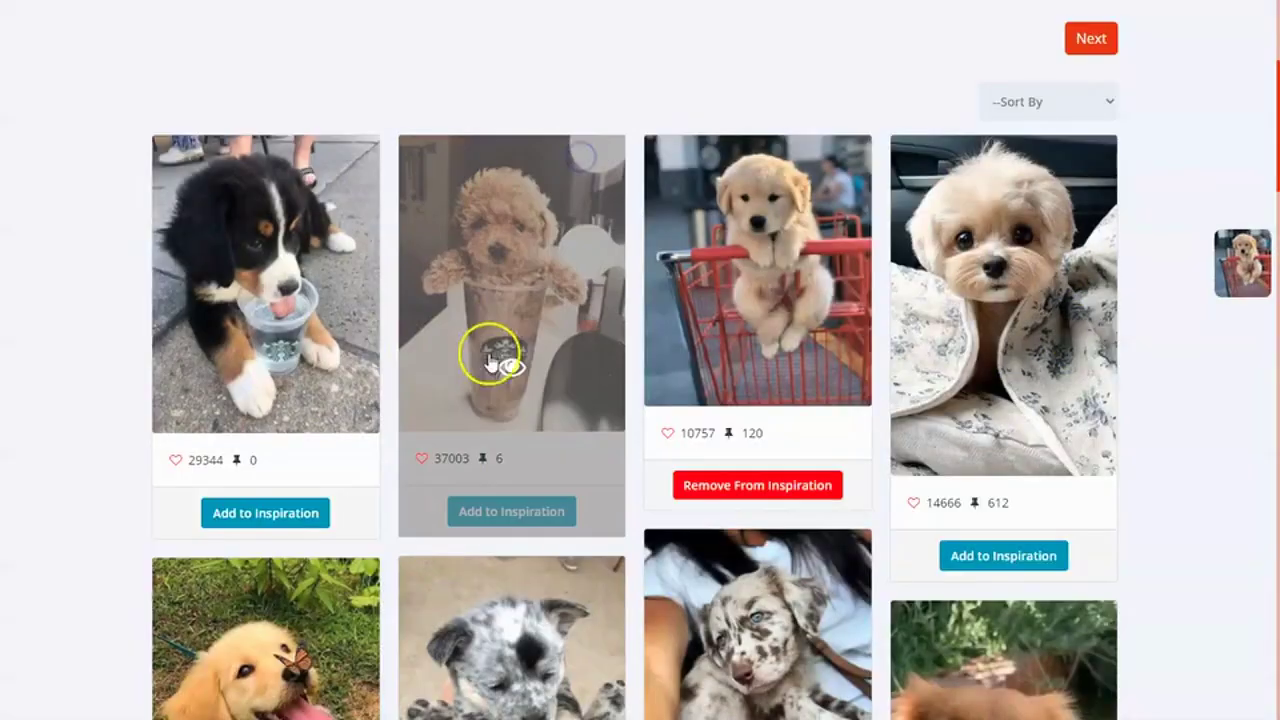
left_click(515, 366)
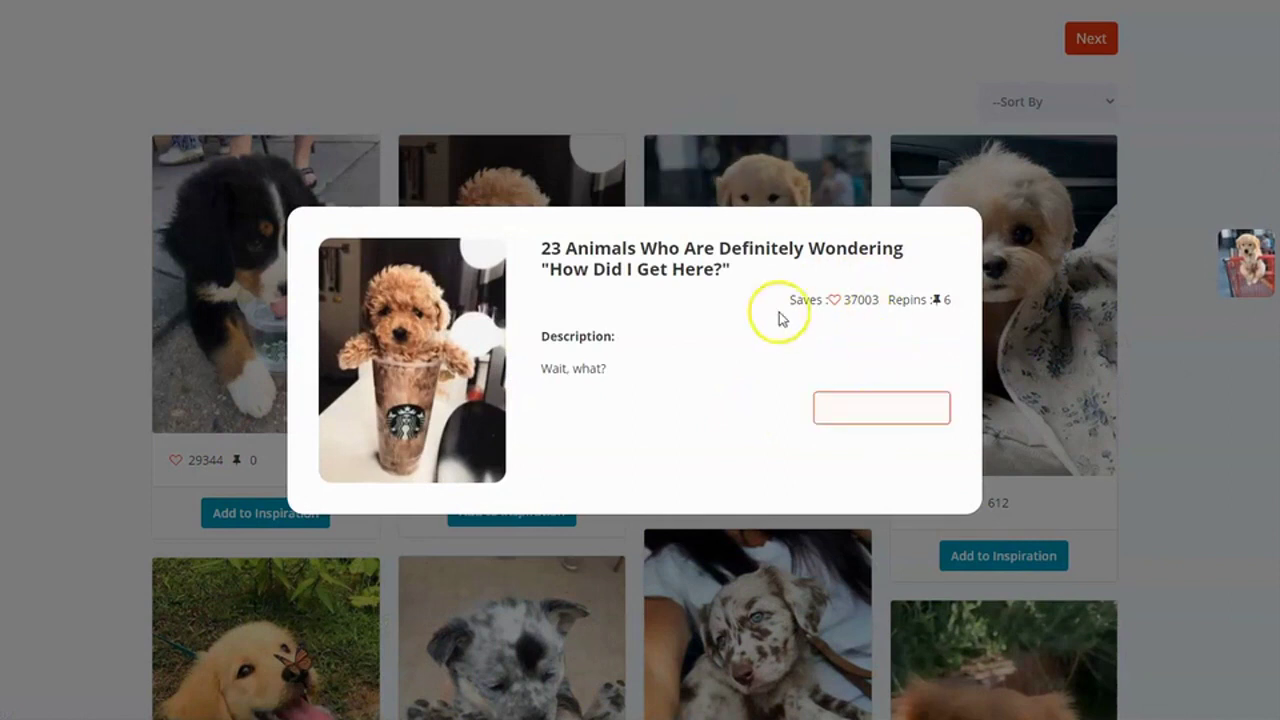
left_click(666, 165)
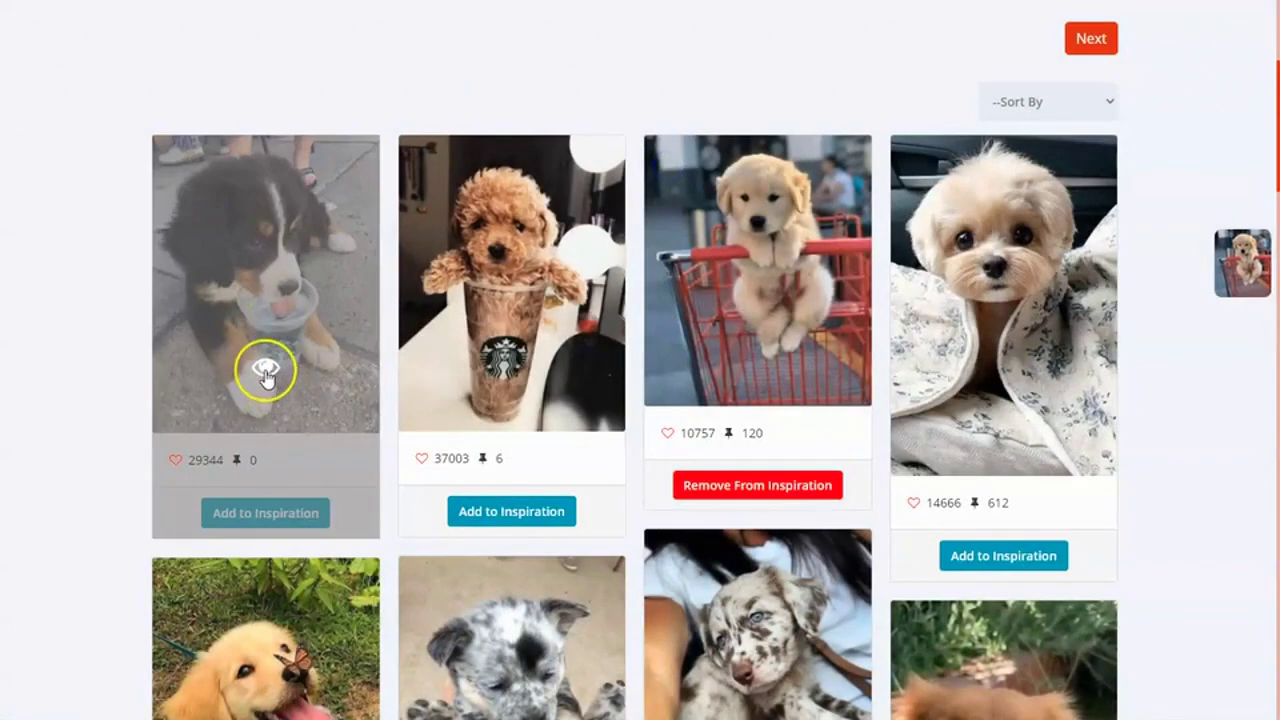
left_click(265, 370)
left_click(740, 38)
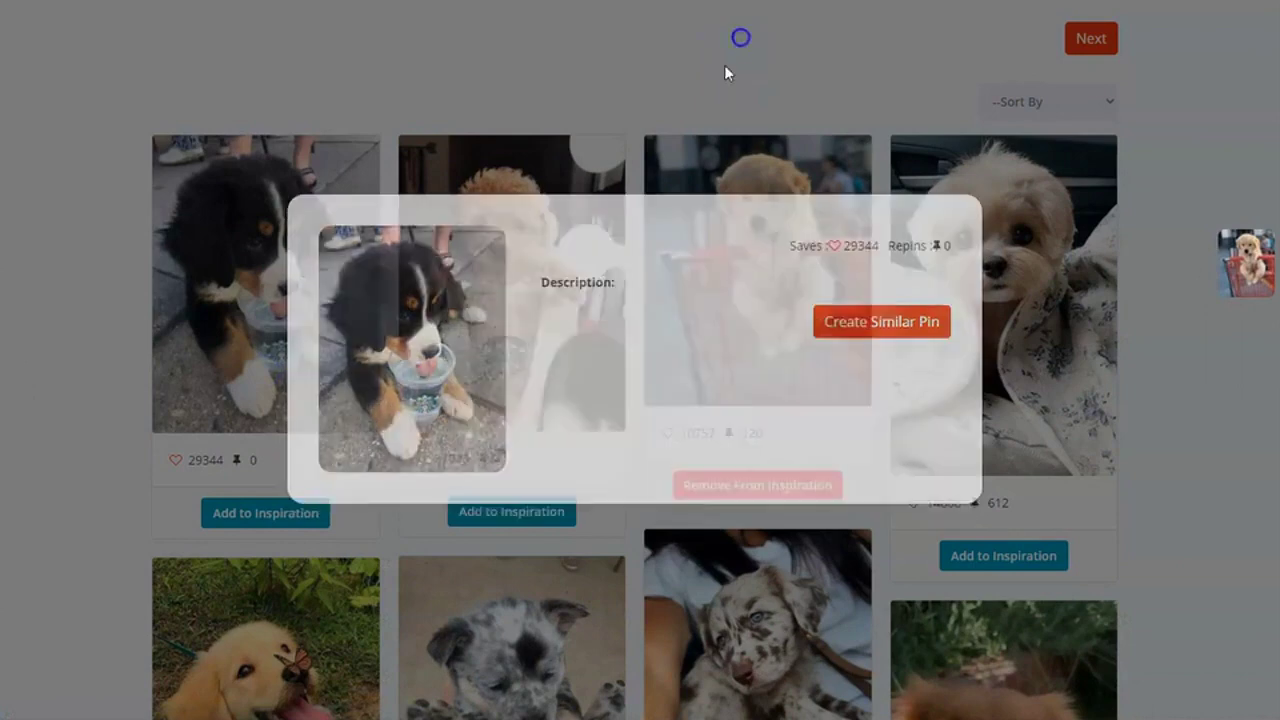
- Preview the speckled puppy pin and add it to inspiration
scroll(543, 333, "down", 3)
scroll(1000, 343, "up", 2)
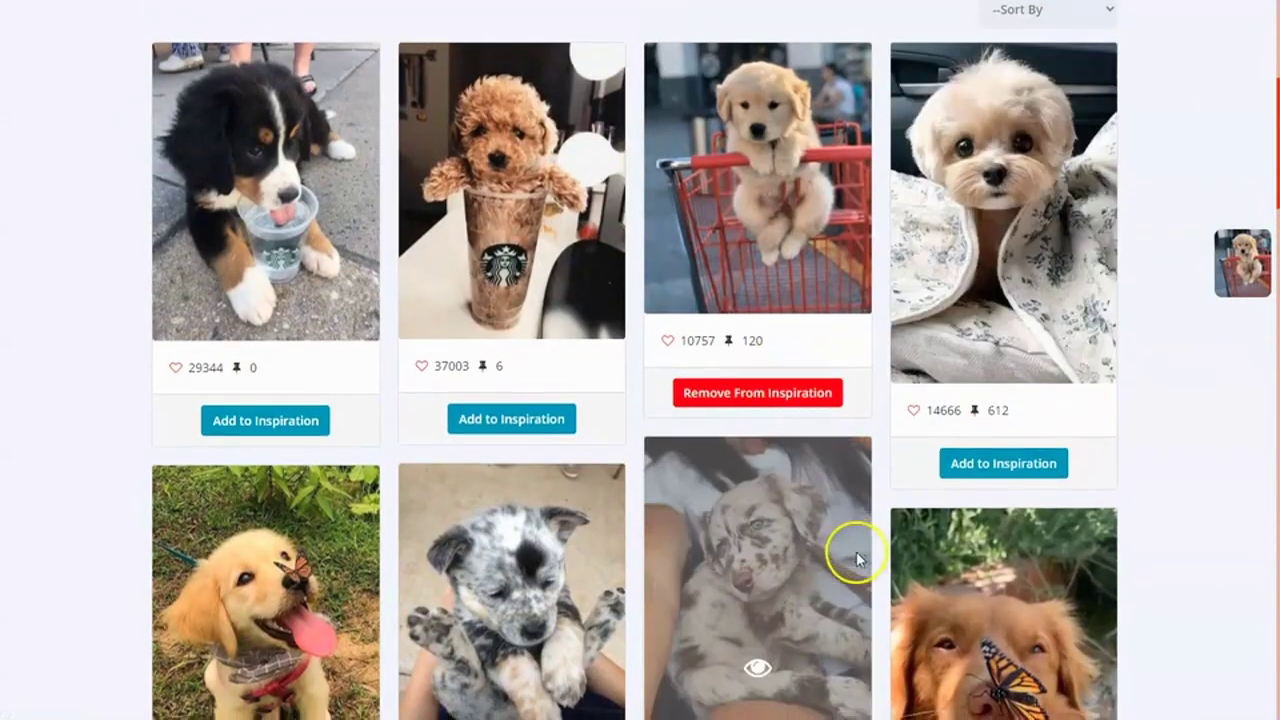
scroll(856, 551, "down", 3)
scroll(998, 428, "down", 2)
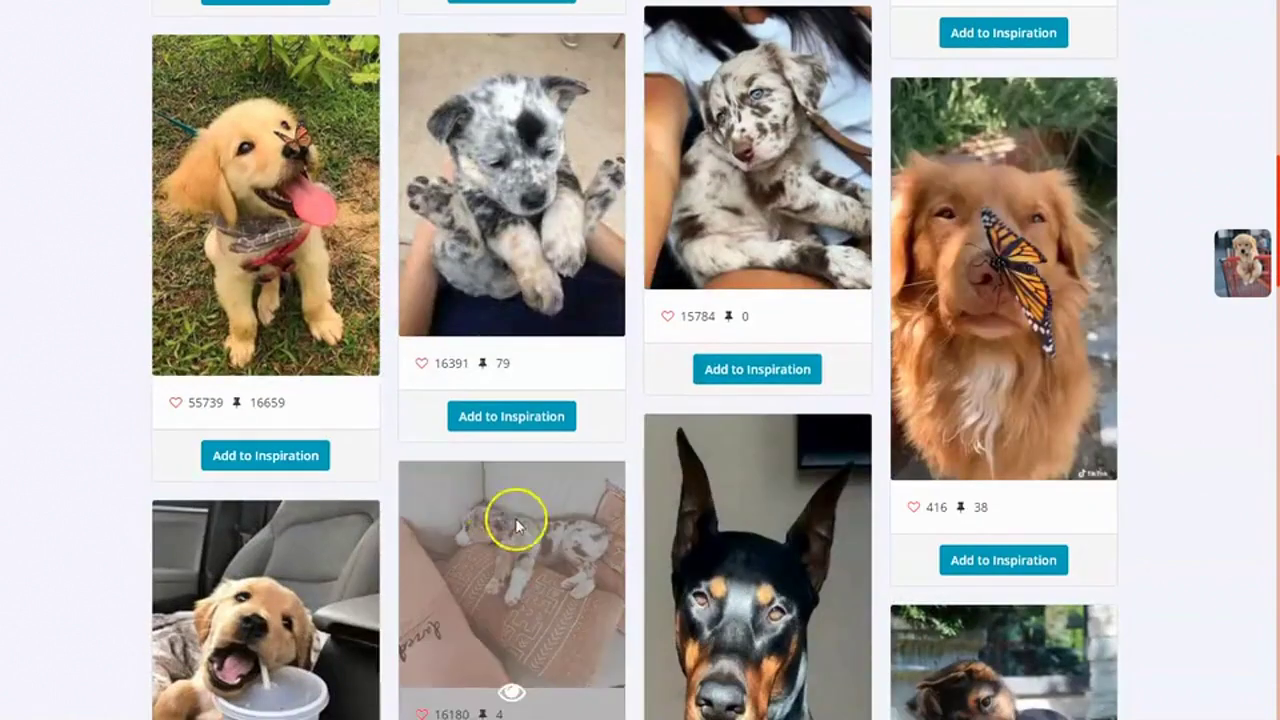
left_click(518, 267)
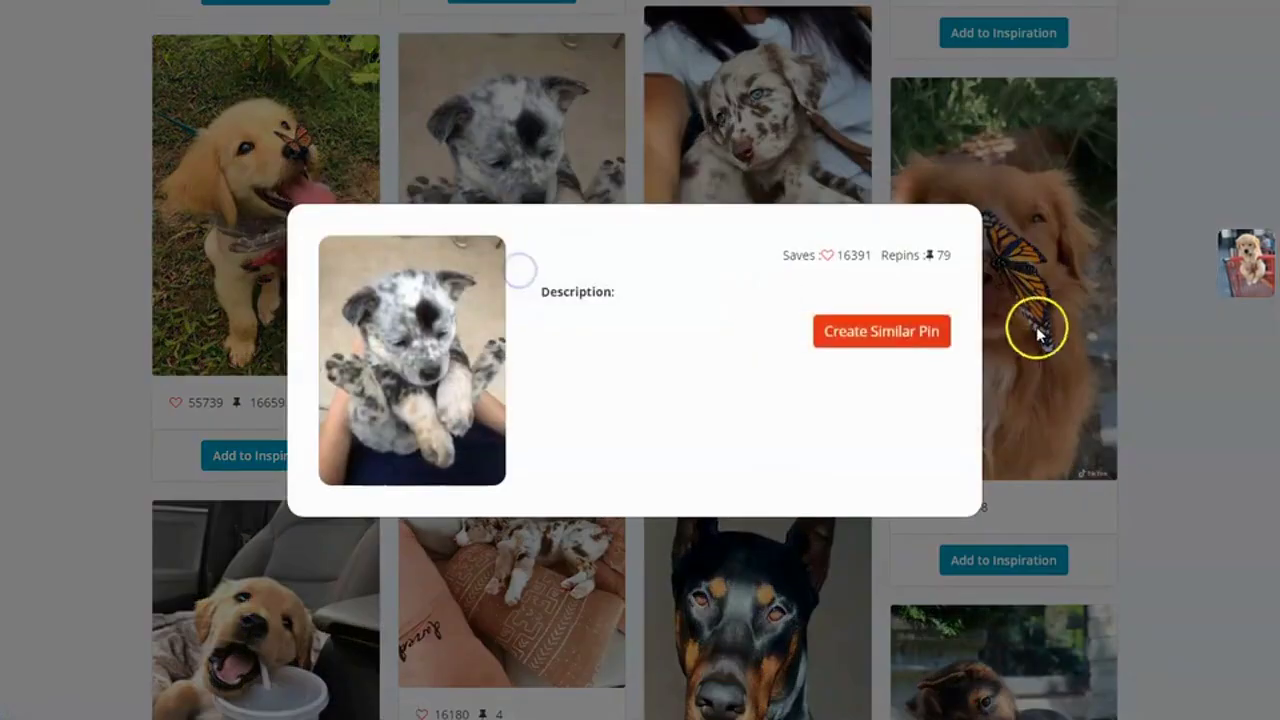
left_click(564, 152)
left_click(535, 416)
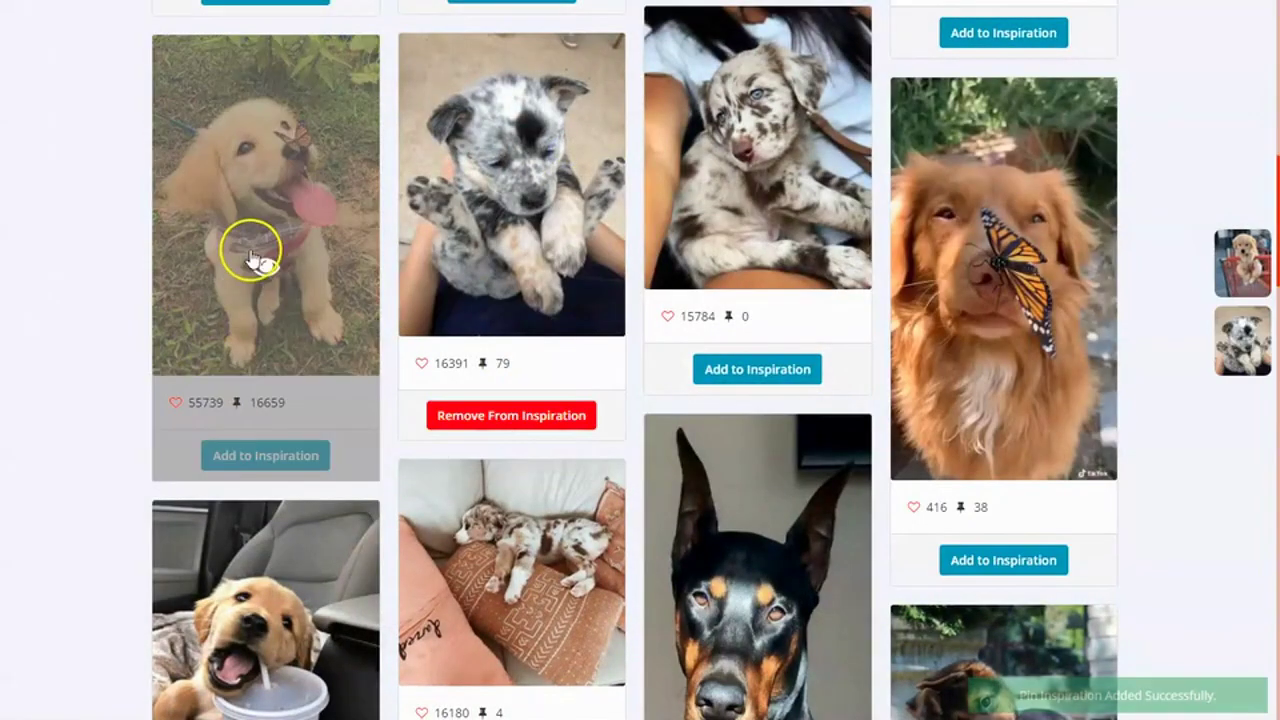
- After previewing more puppies, add the golden puppy with a cup to inspiration
left_click(262, 265)
left_click(644, 140)
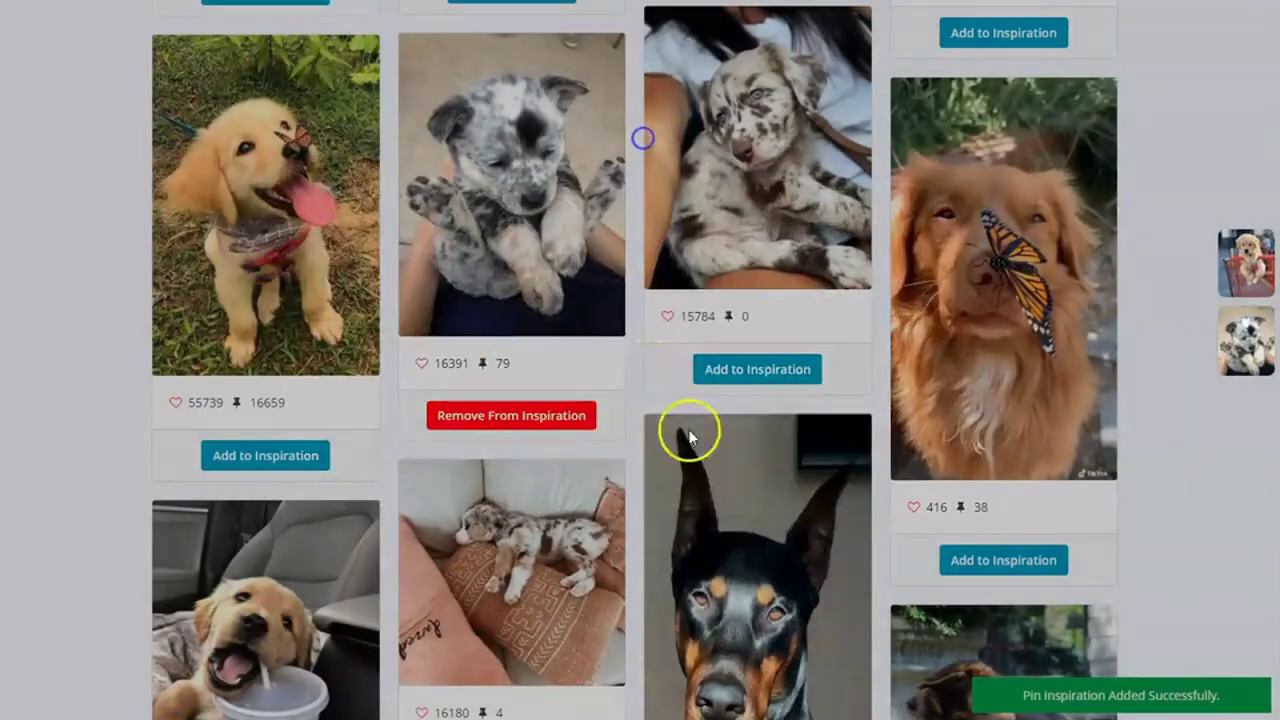
scroll(686, 429, "down", 3)
left_click(516, 418)
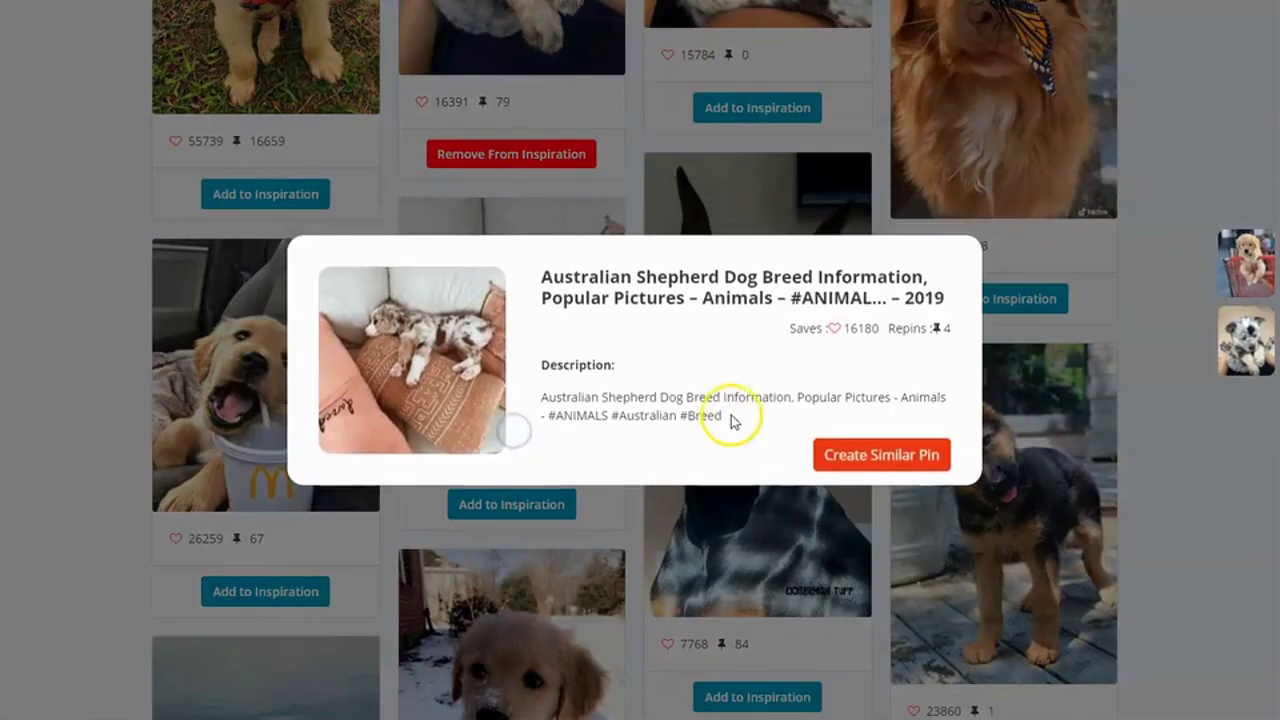
left_click(480, 171)
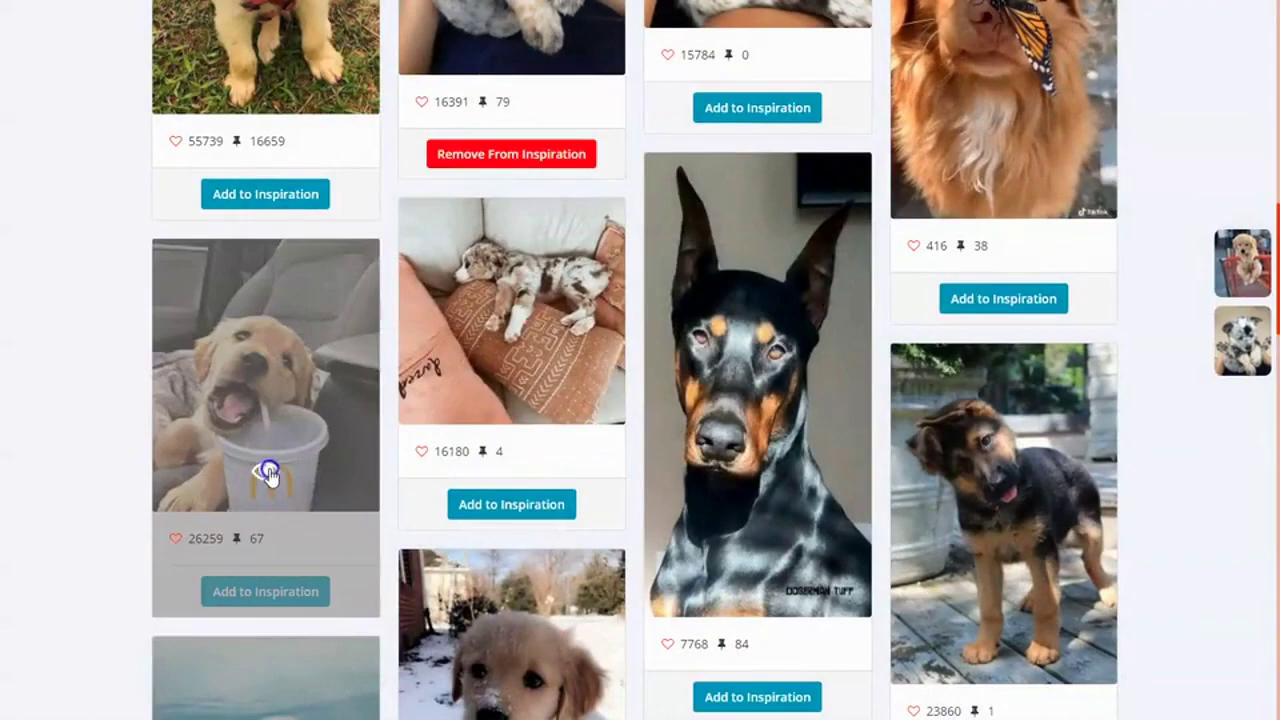
left_click(265, 470)
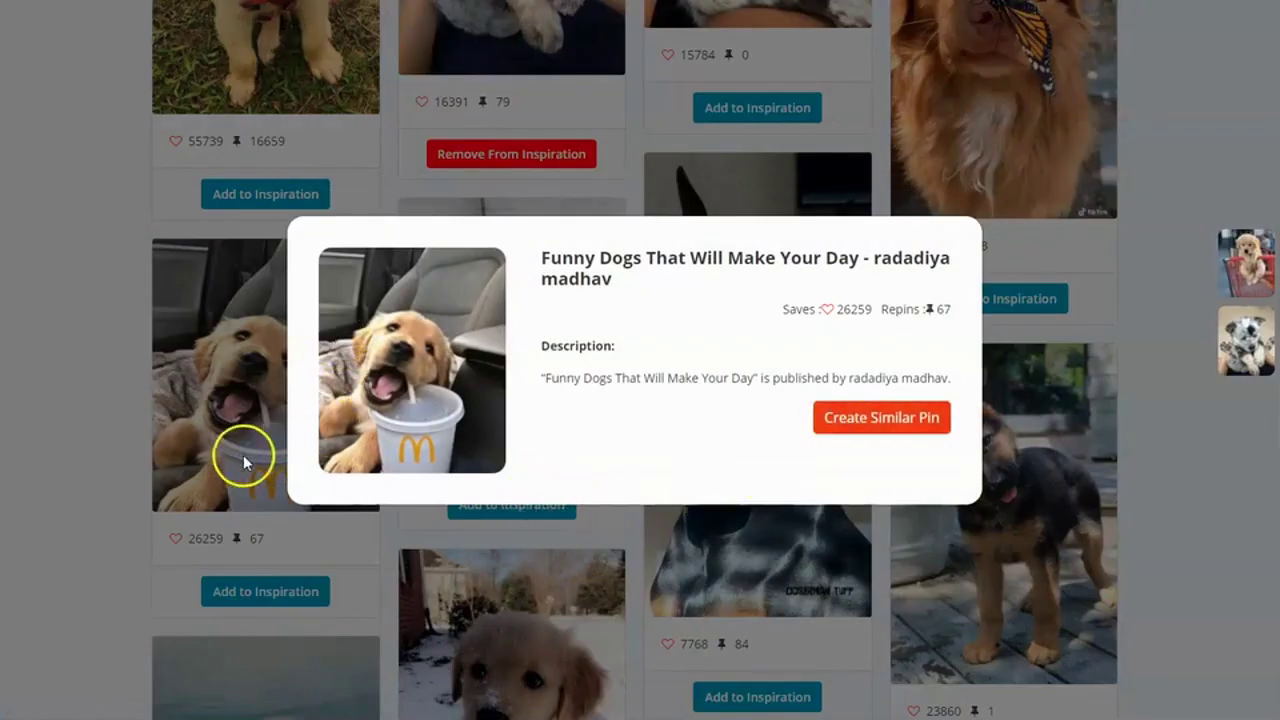
left_click(243, 455)
left_click(300, 591)
scroll(1230, 428, "up", 5)
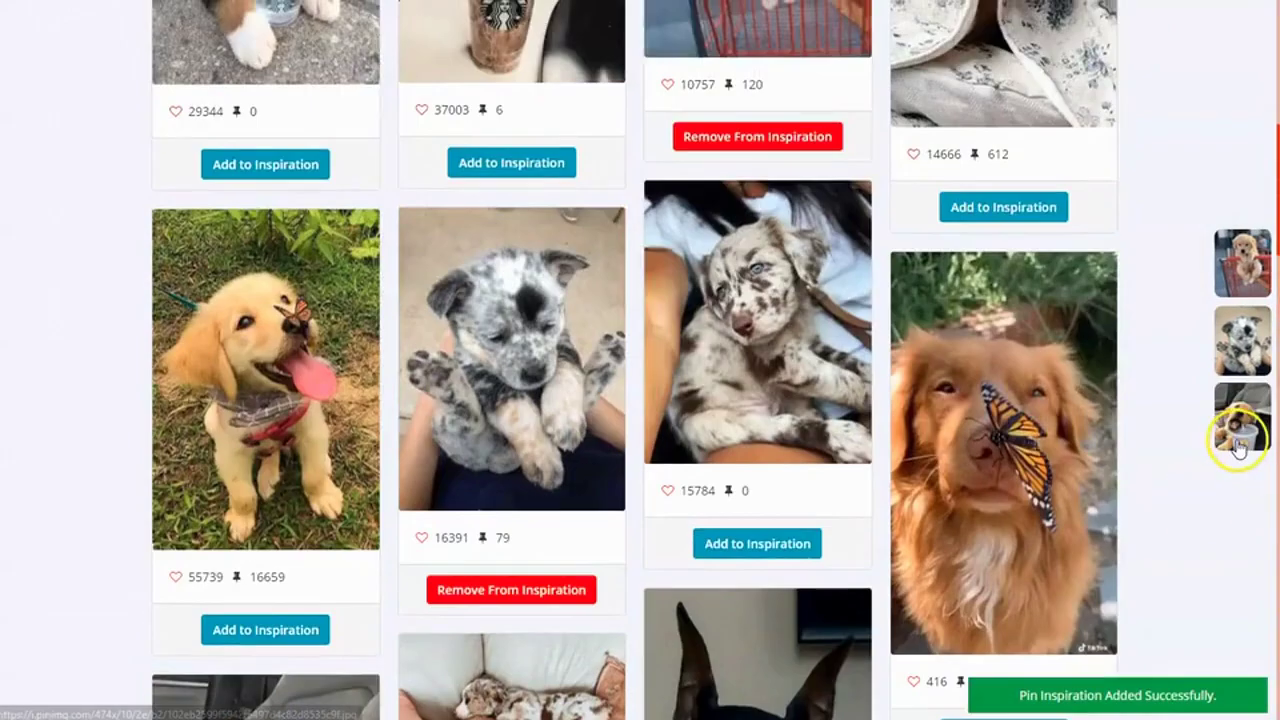
scroll(1225, 424, "up", 5)
scroll(1190, 340, "up", 5)
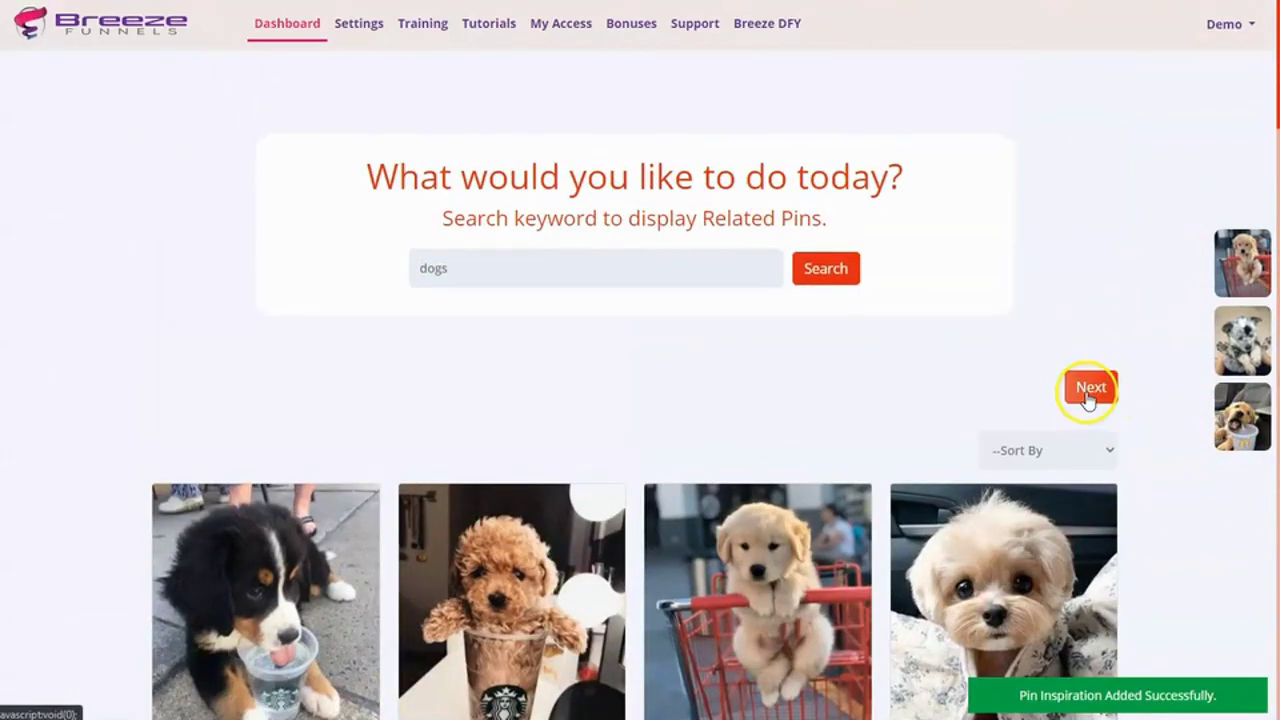
left_click(1088, 394)
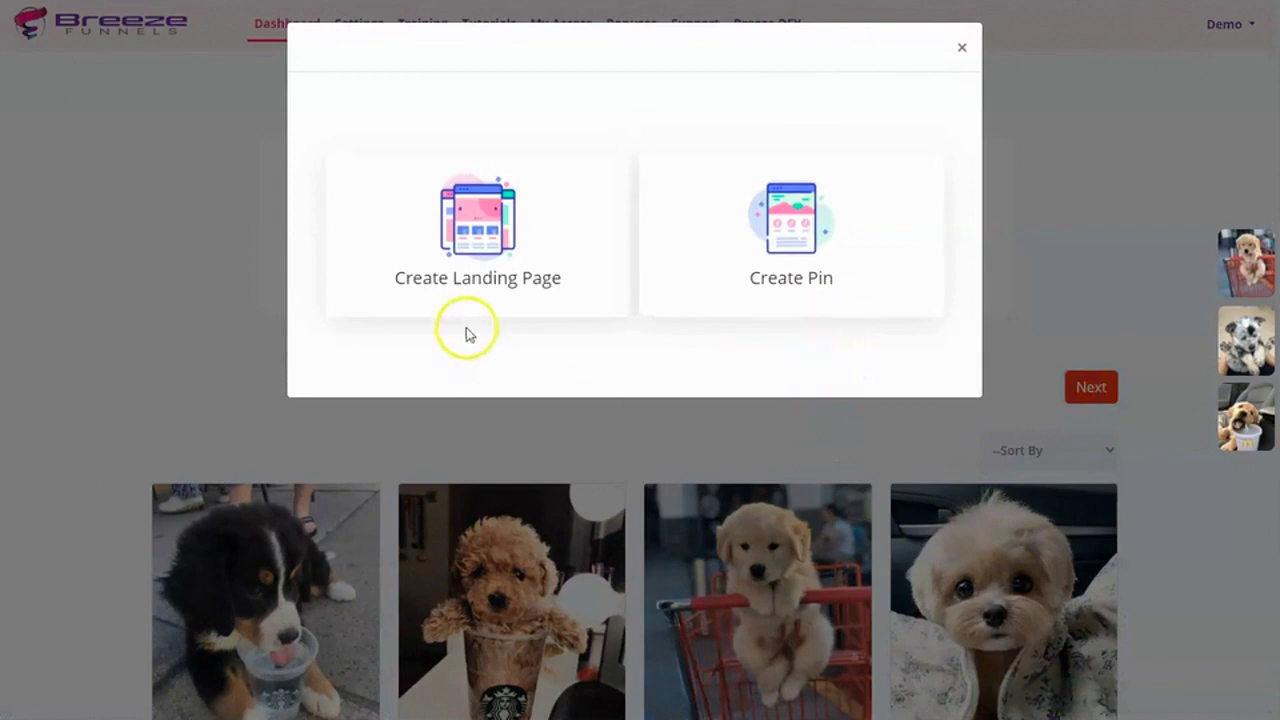
left_click(726, 256)
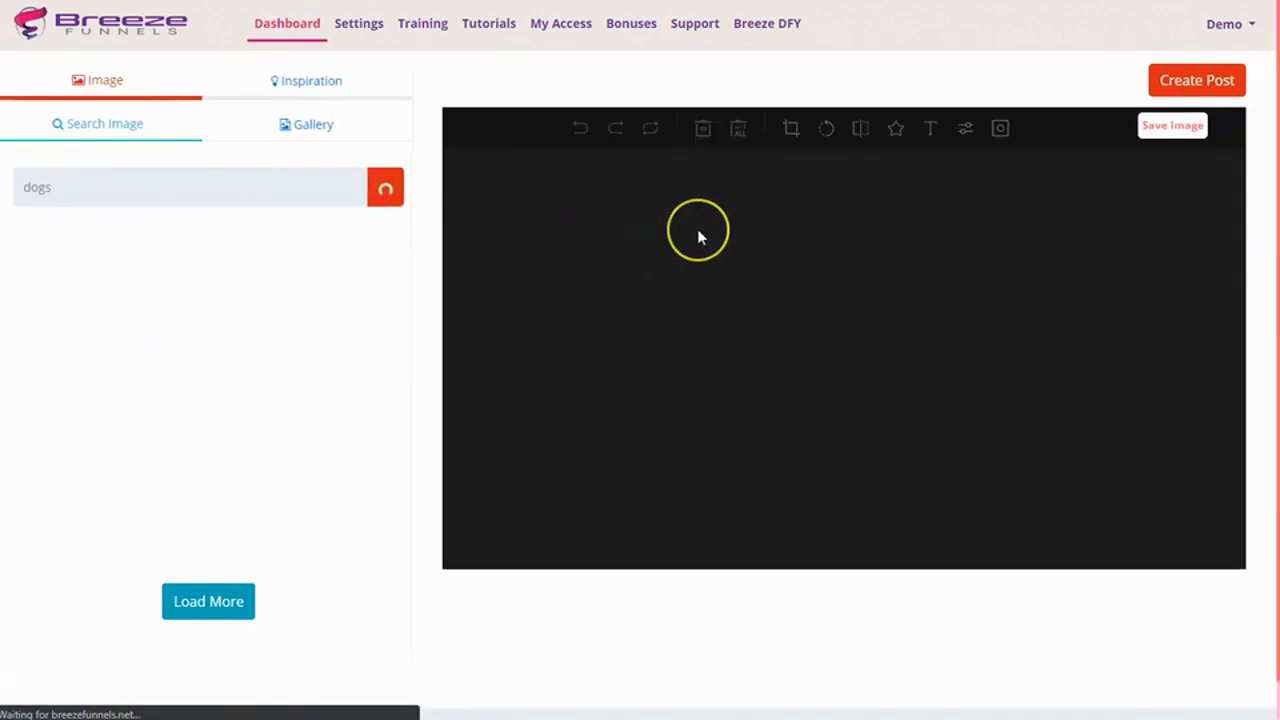
scroll(240, 445, "down", 2)
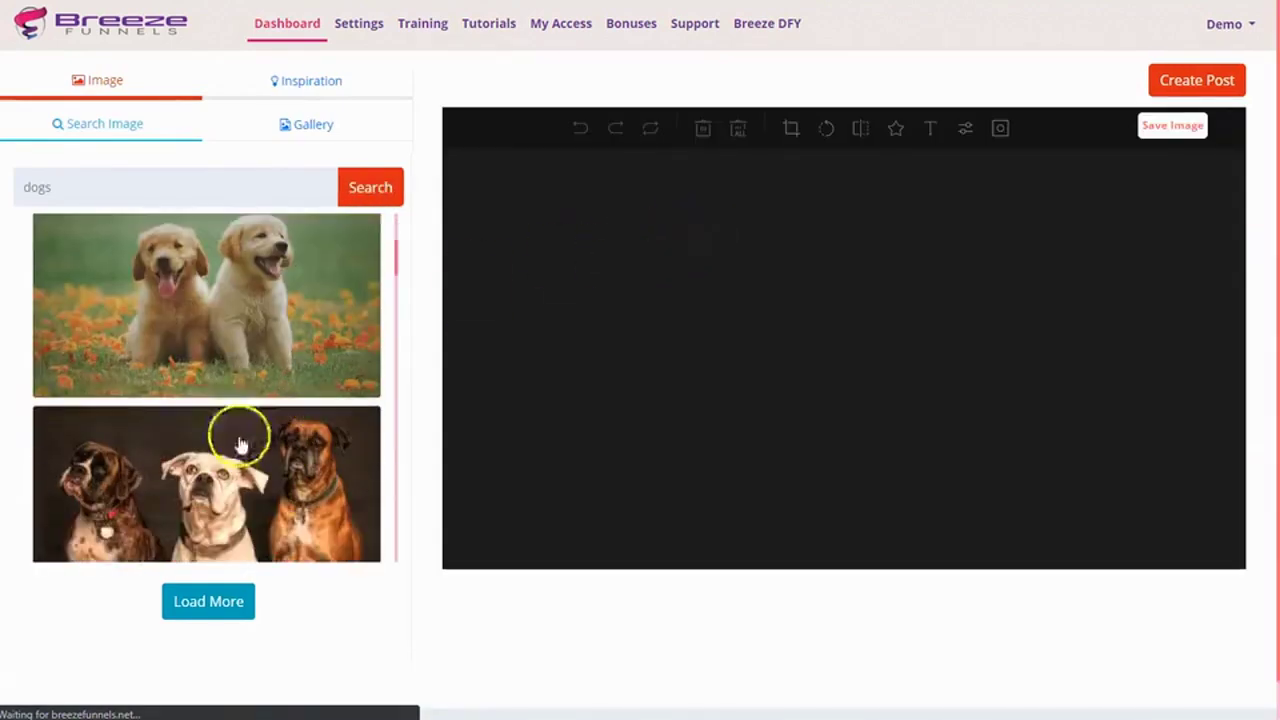
left_click(278, 122)
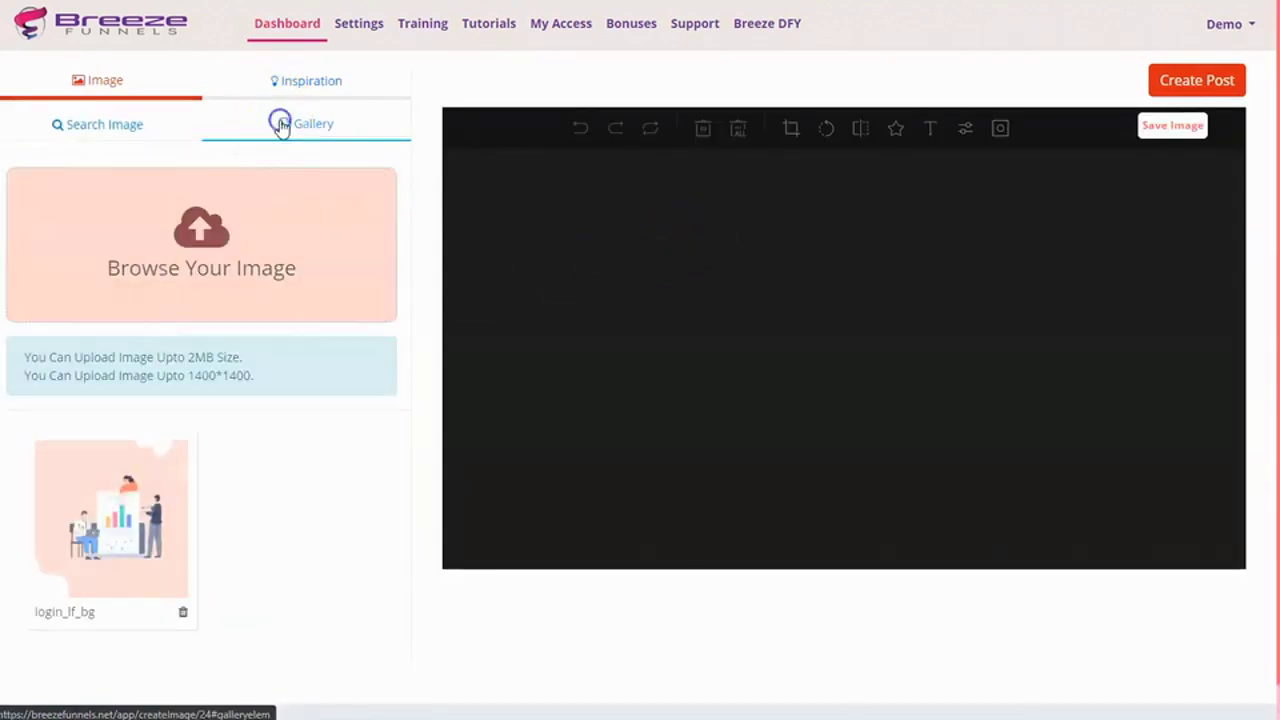
left_click(106, 126)
scroll(240, 440, "down", 2)
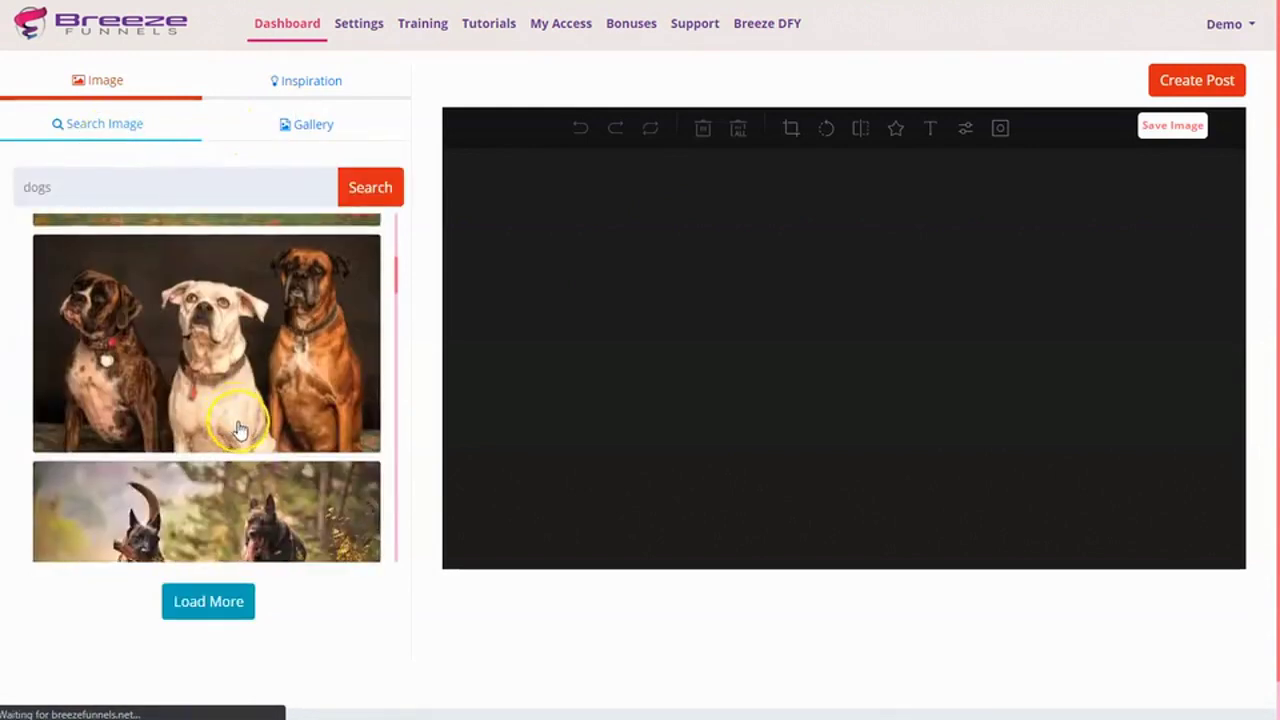
scroll(240, 430, "up", 1)
scroll(240, 408, "down", 2)
scroll(274, 383, "down", 2)
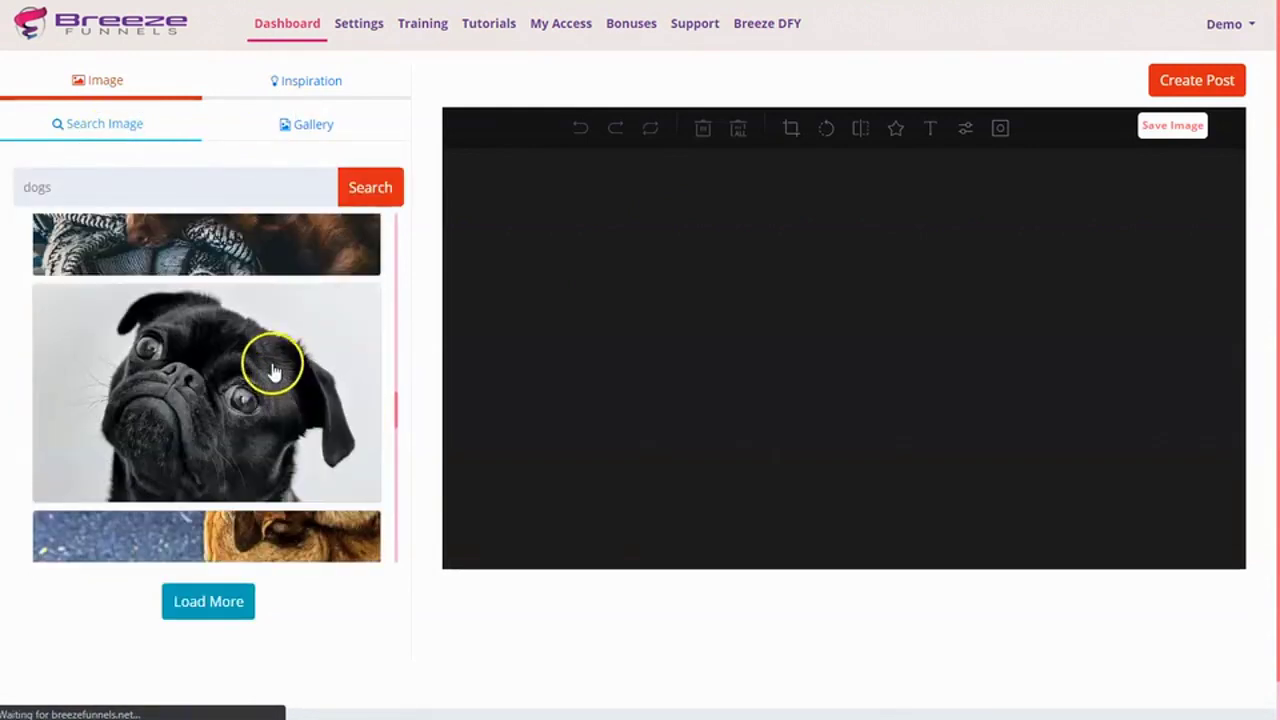
scroll(271, 506, "up", 2)
scroll(271, 506, "up", 2)
scroll(278, 508, "up", 2)
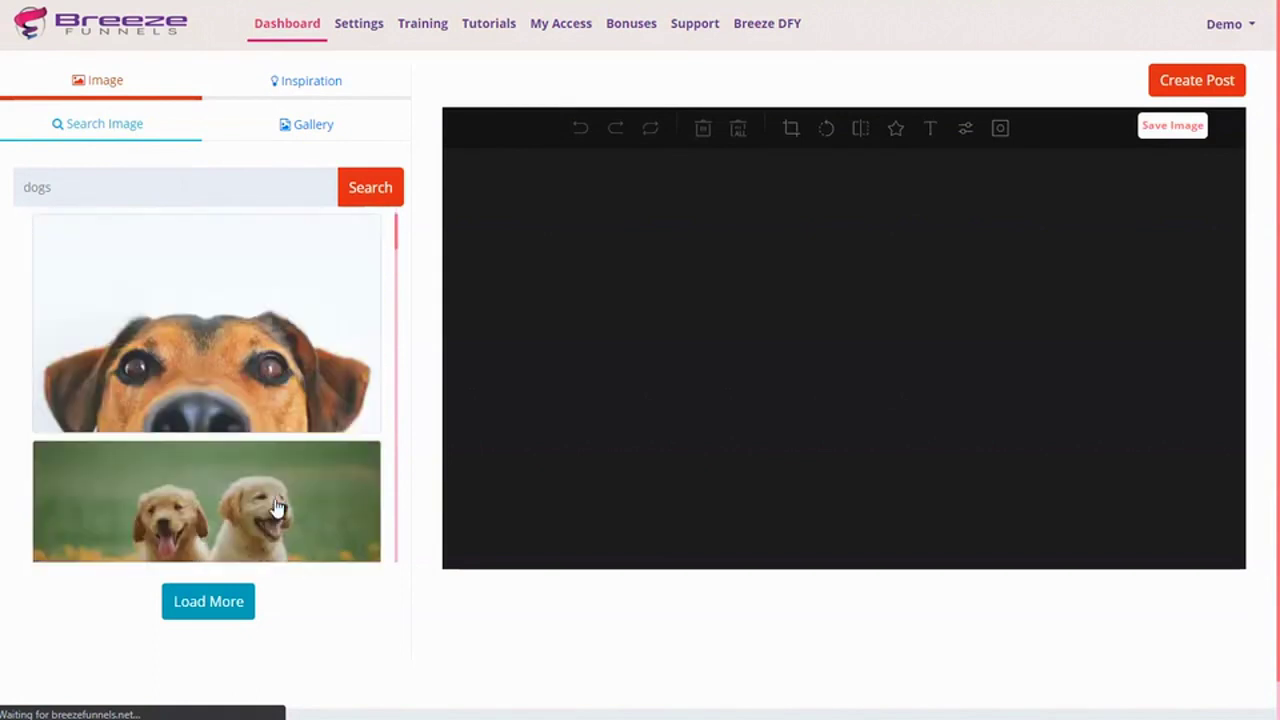
- Load the two golden puppies photo into the editor and turn on text mode
left_click(278, 508)
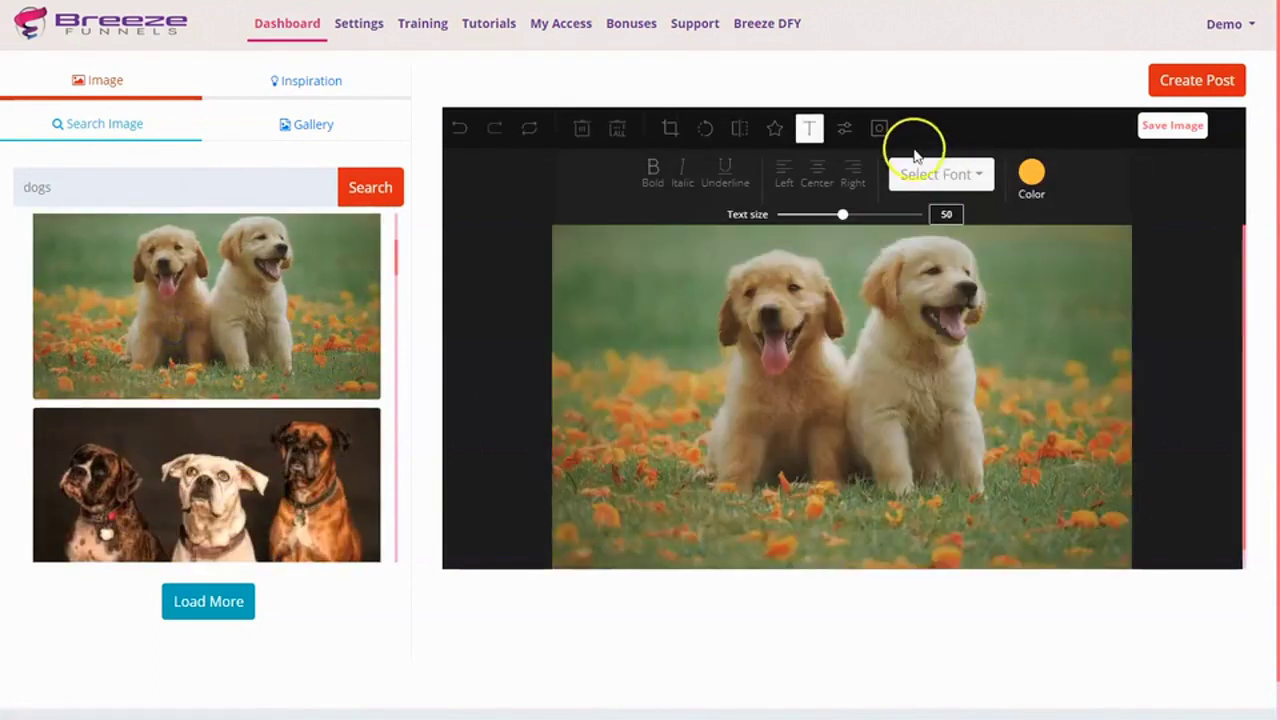
left_click(1034, 180)
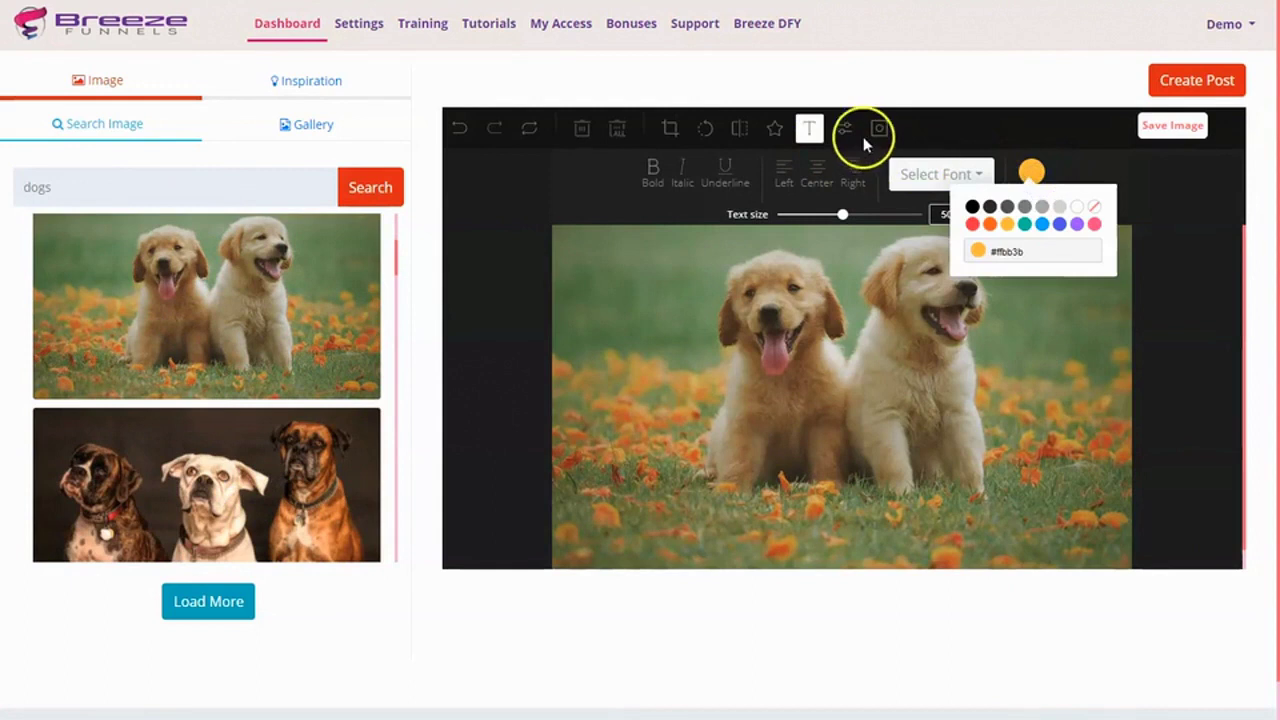
left_click(812, 128)
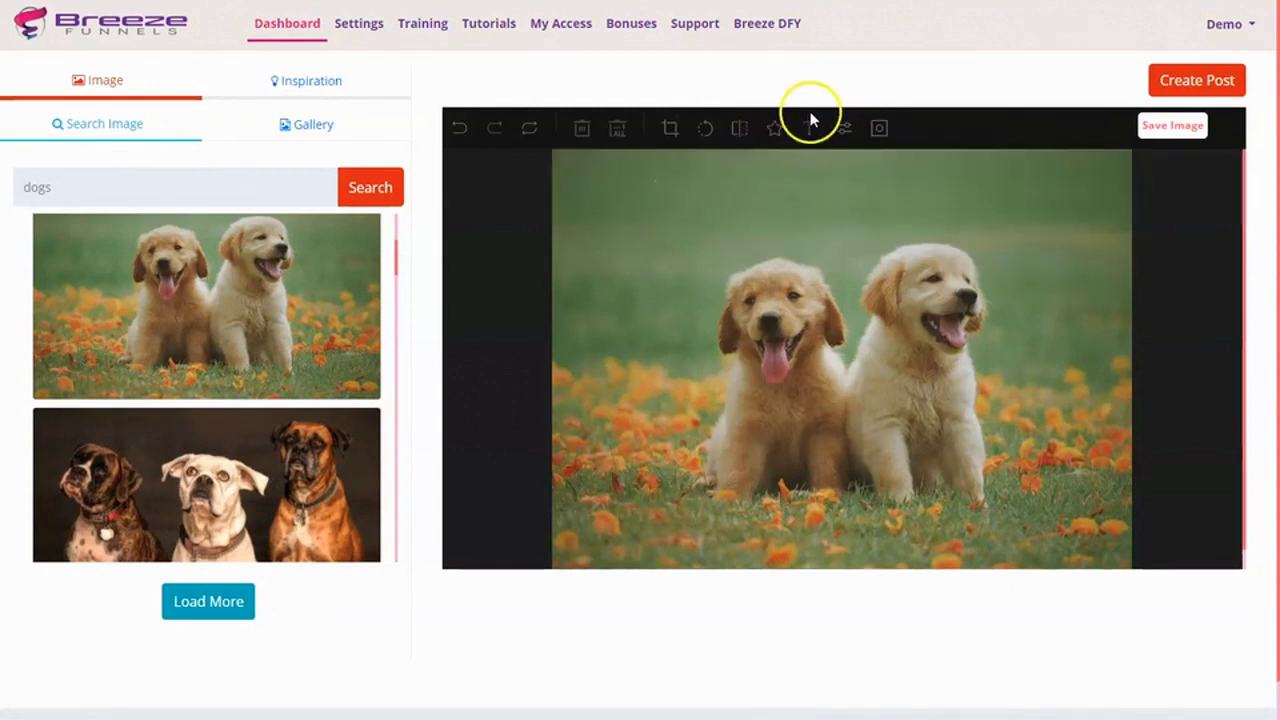
left_click(810, 127)
left_click(810, 130)
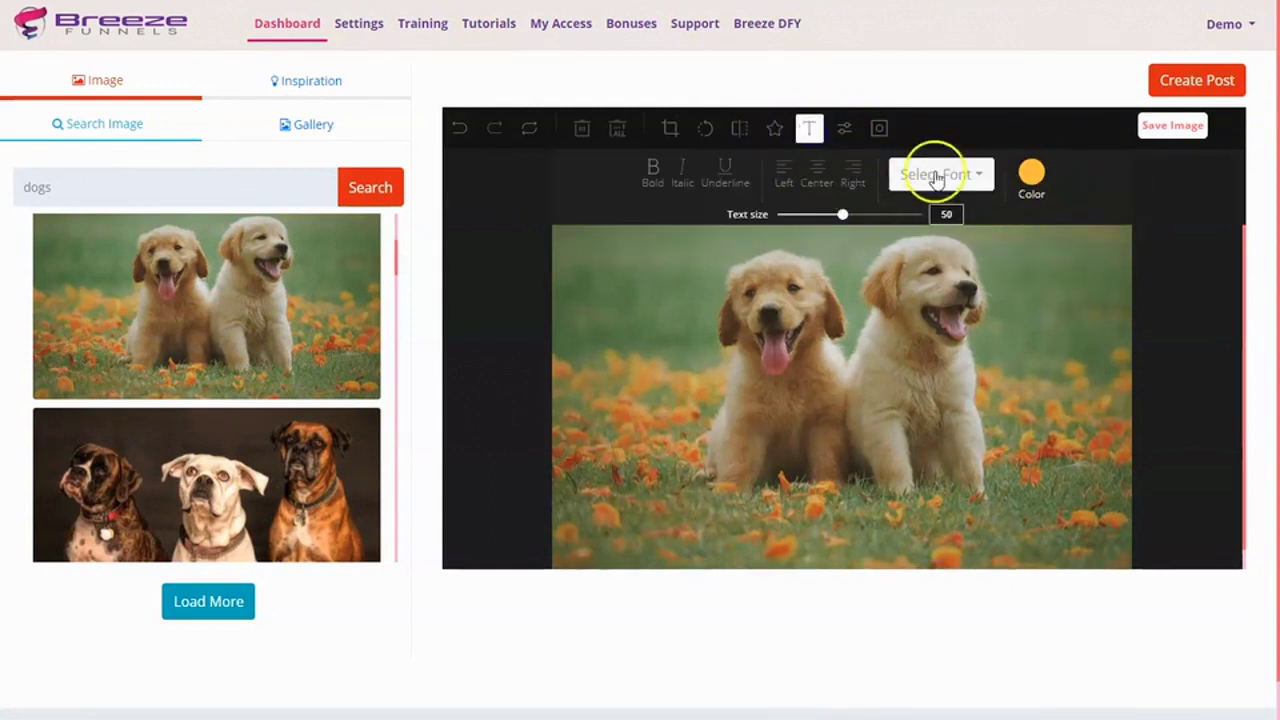
- Add a text box to the photo and replace its placeholder with 'DOGS AS BESTFRIEND'
left_click(645, 240)
double_click(690, 265)
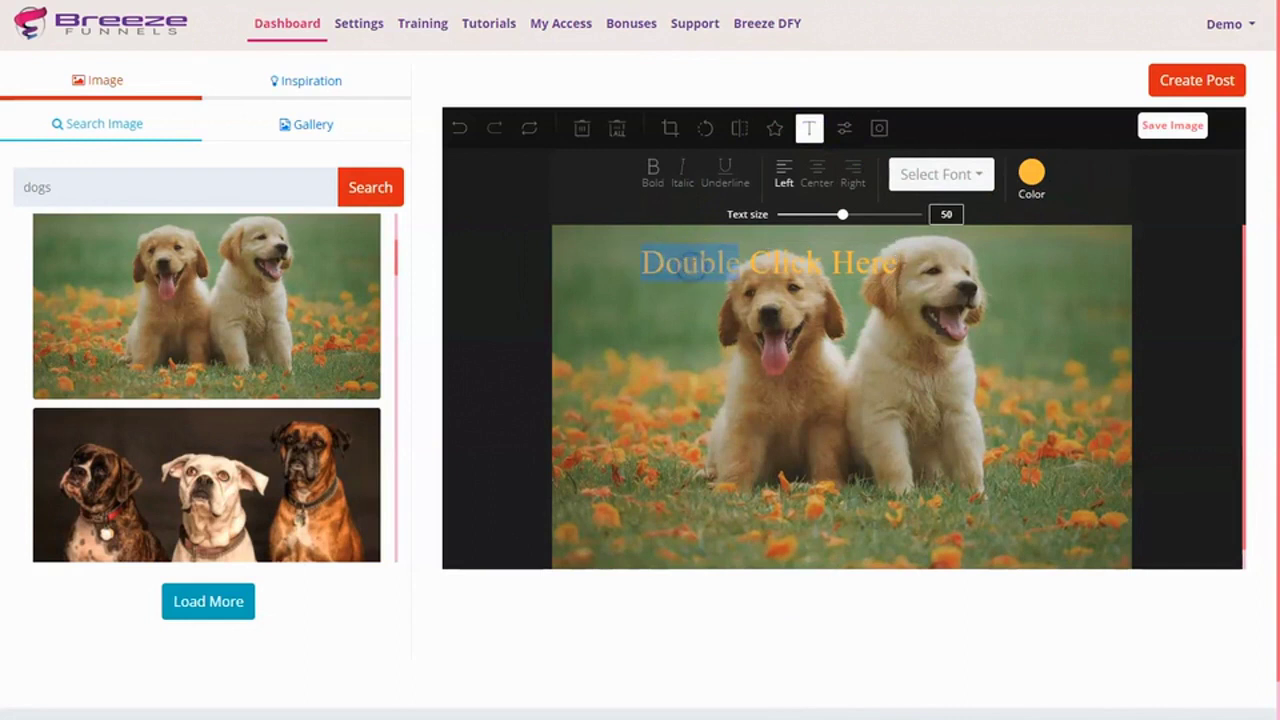
key("ctrl+a")
type("SH")
key("BackSpace")
key("BackSpace")
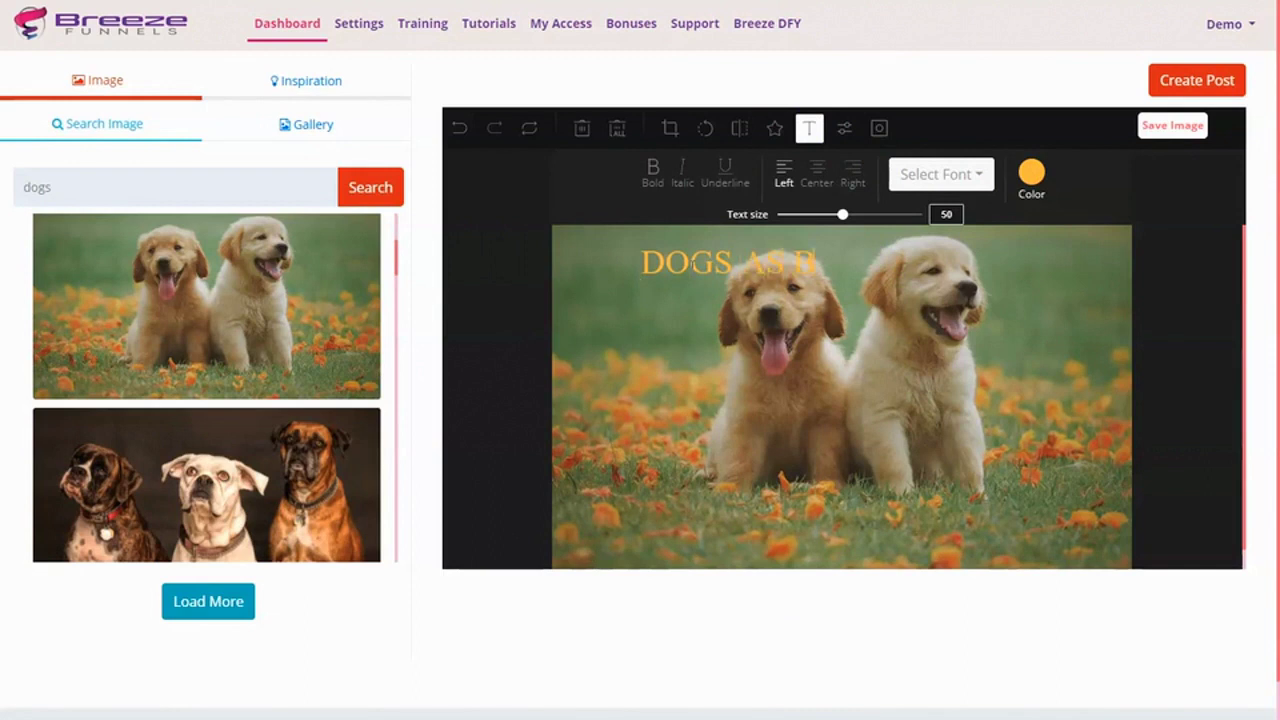
type("ESTFRIEND")
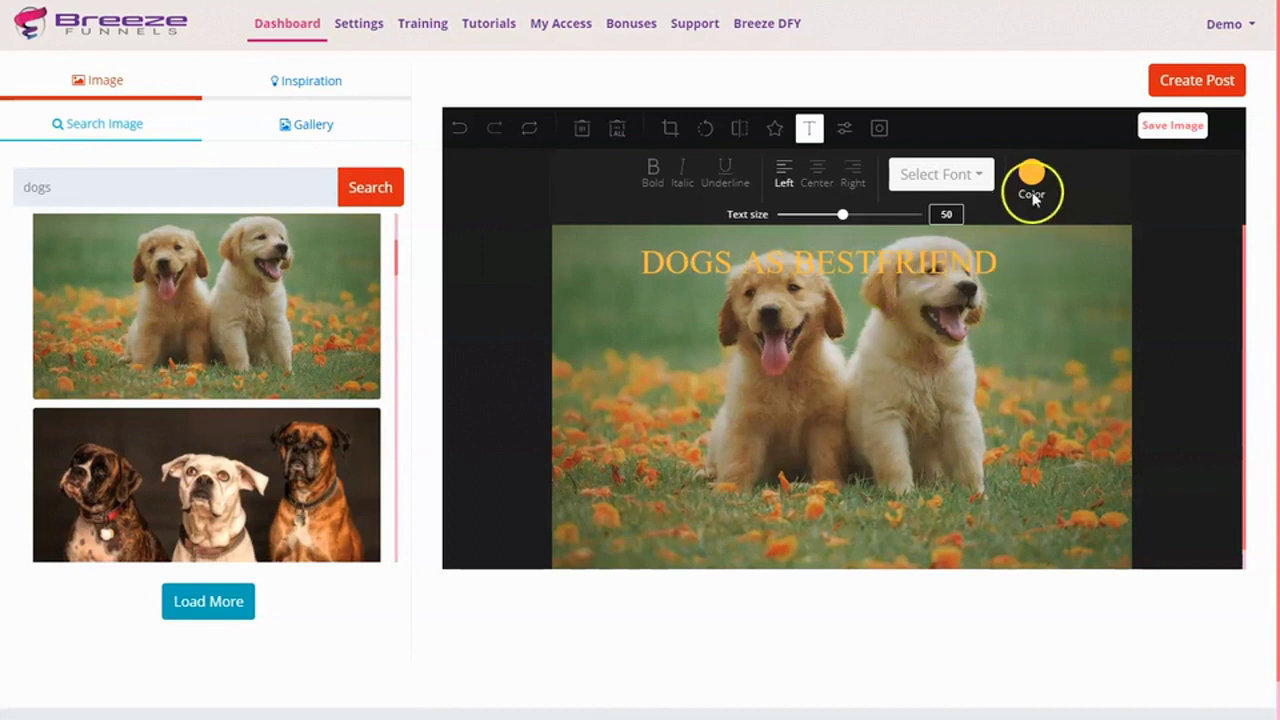
- Delete the stray pink text box that was added to the photo
left_click(1031, 175)
left_click(1094, 224)
left_click(943, 298)
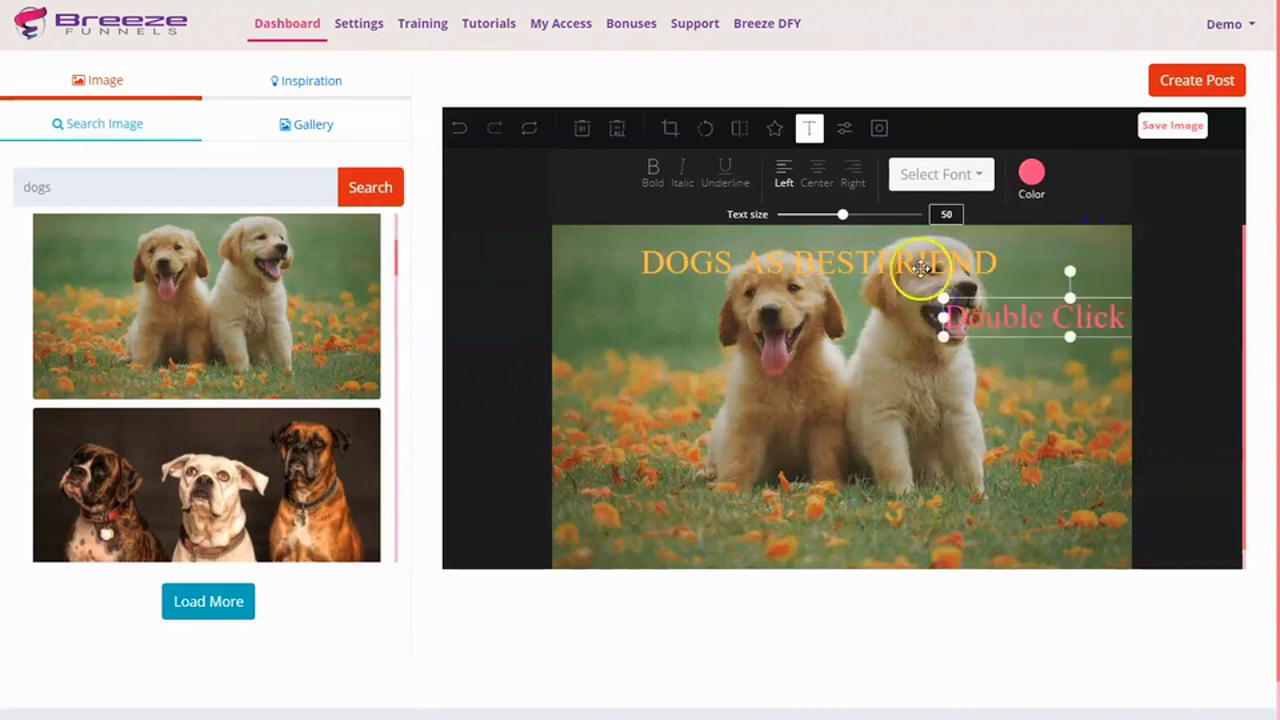
left_click(1000, 301)
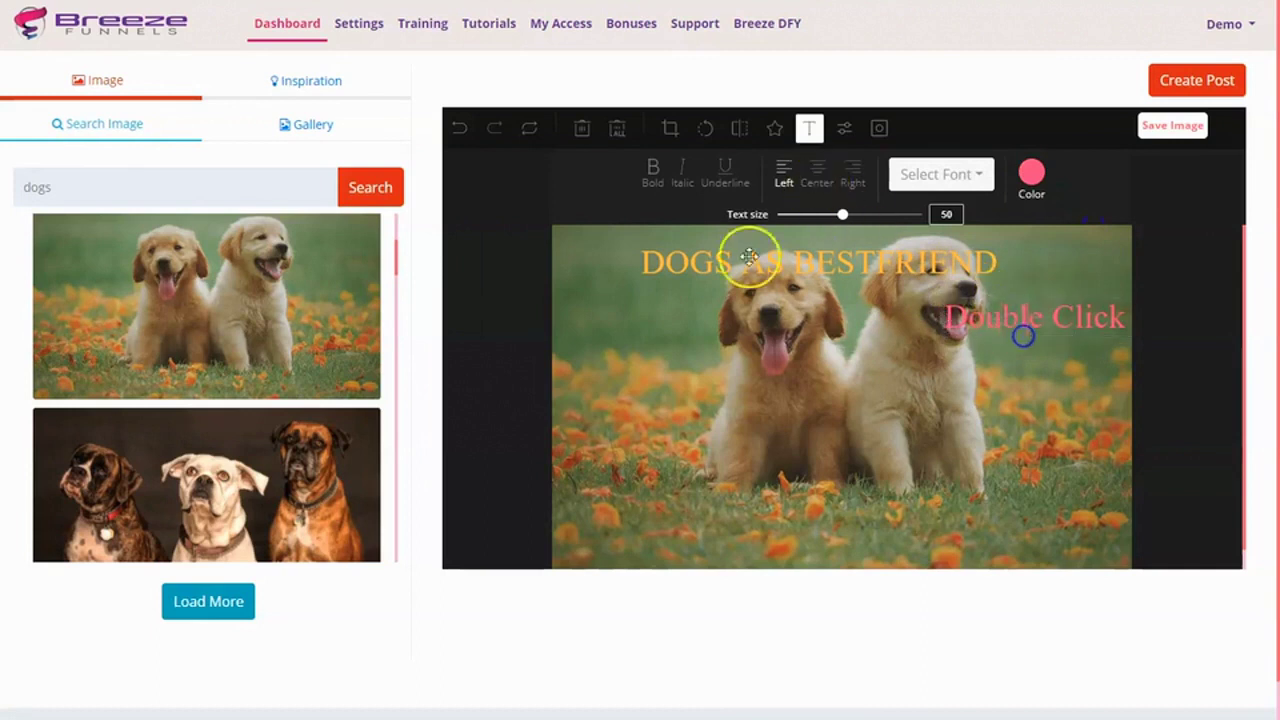
left_click(584, 130)
- Move the caption near the bottom, make it black, and save as a new post
left_click(940, 262)
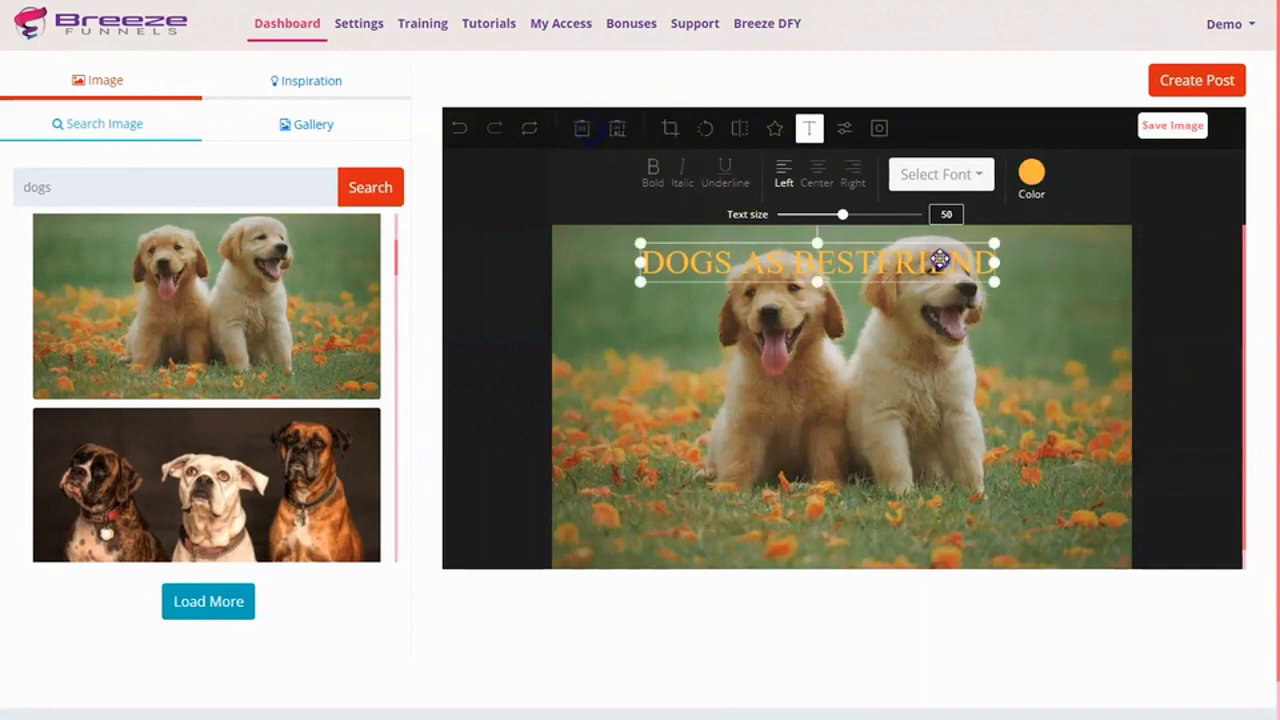
left_click_drag(940, 262, 971, 505)
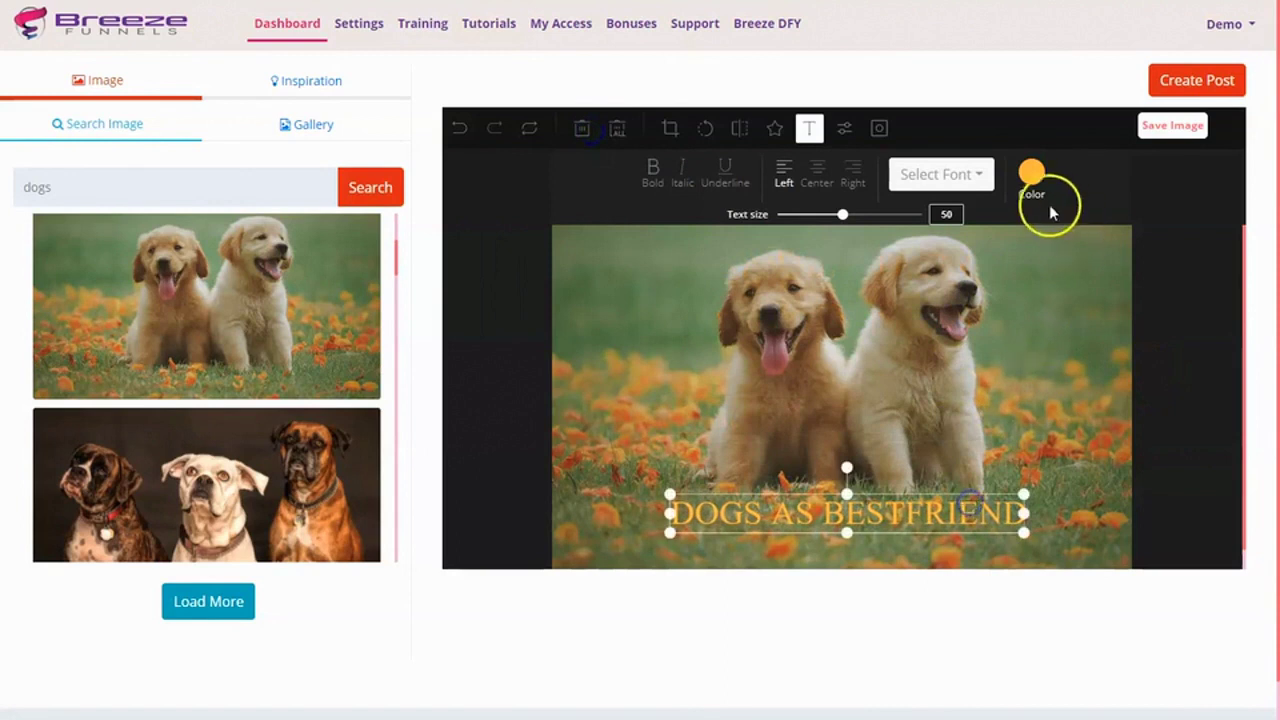
left_click(1031, 173)
left_click(1093, 225)
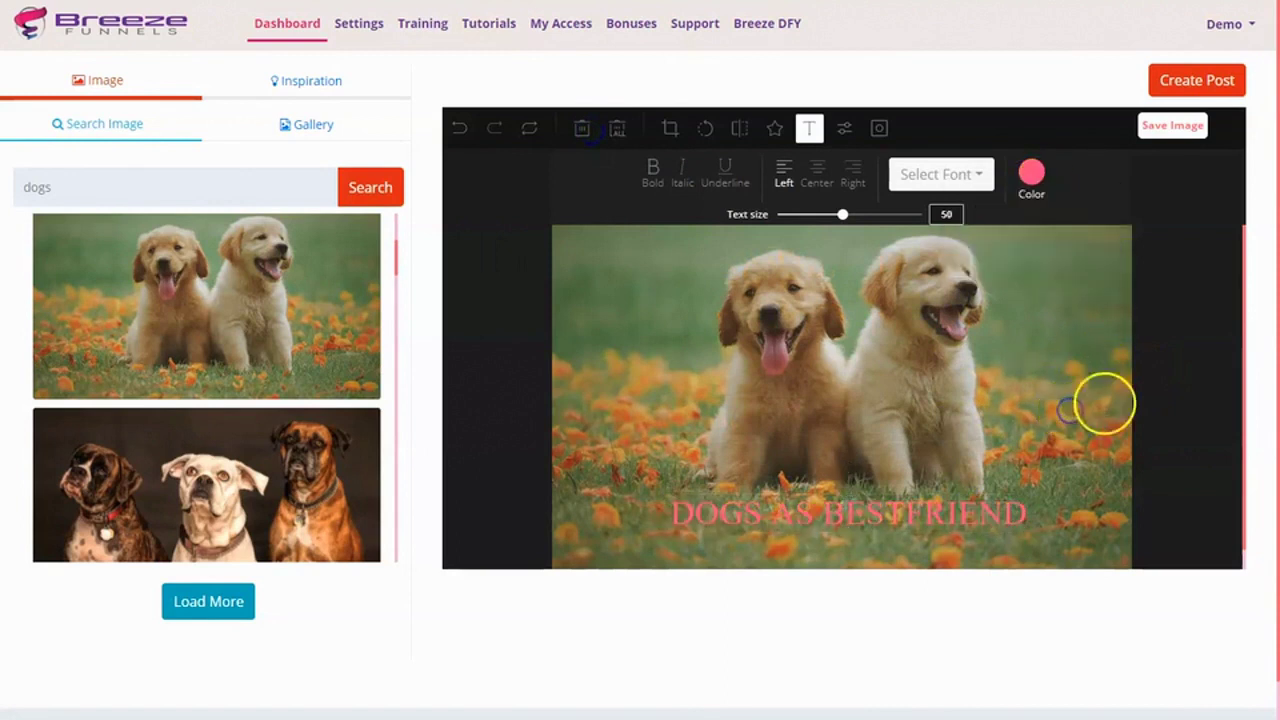
left_click(1031, 172)
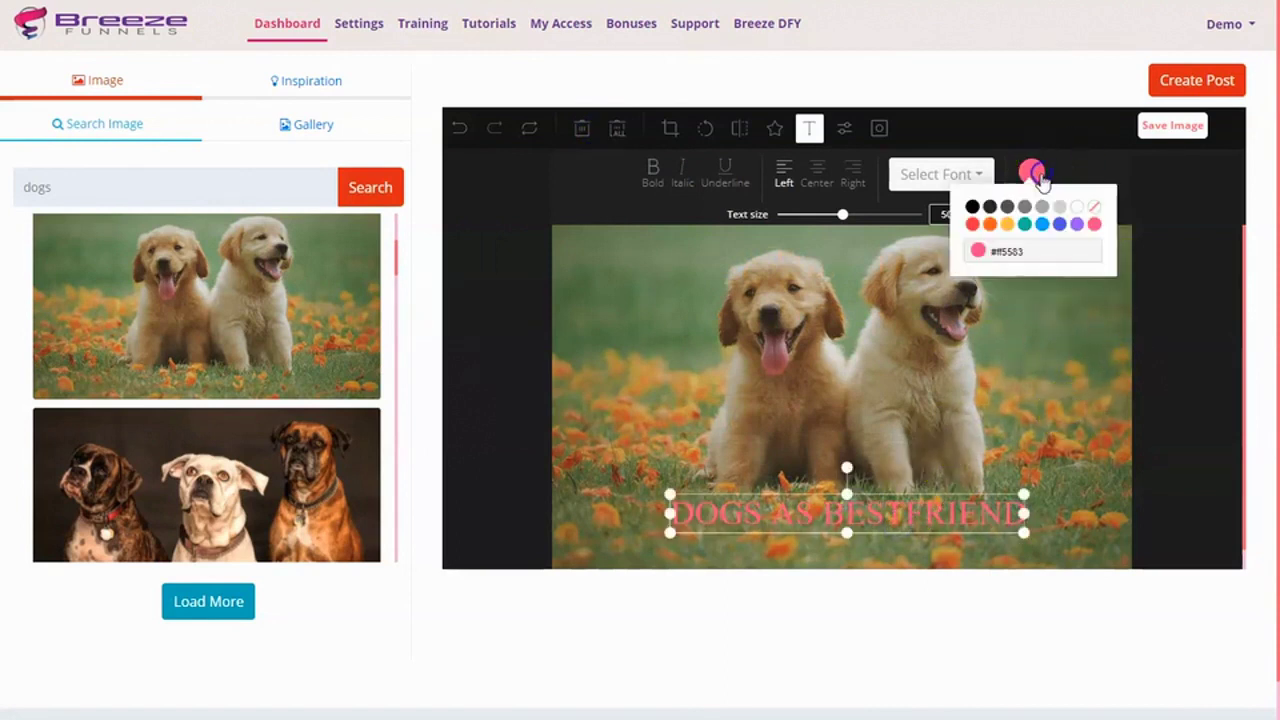
left_click(991, 208)
left_click(1074, 322)
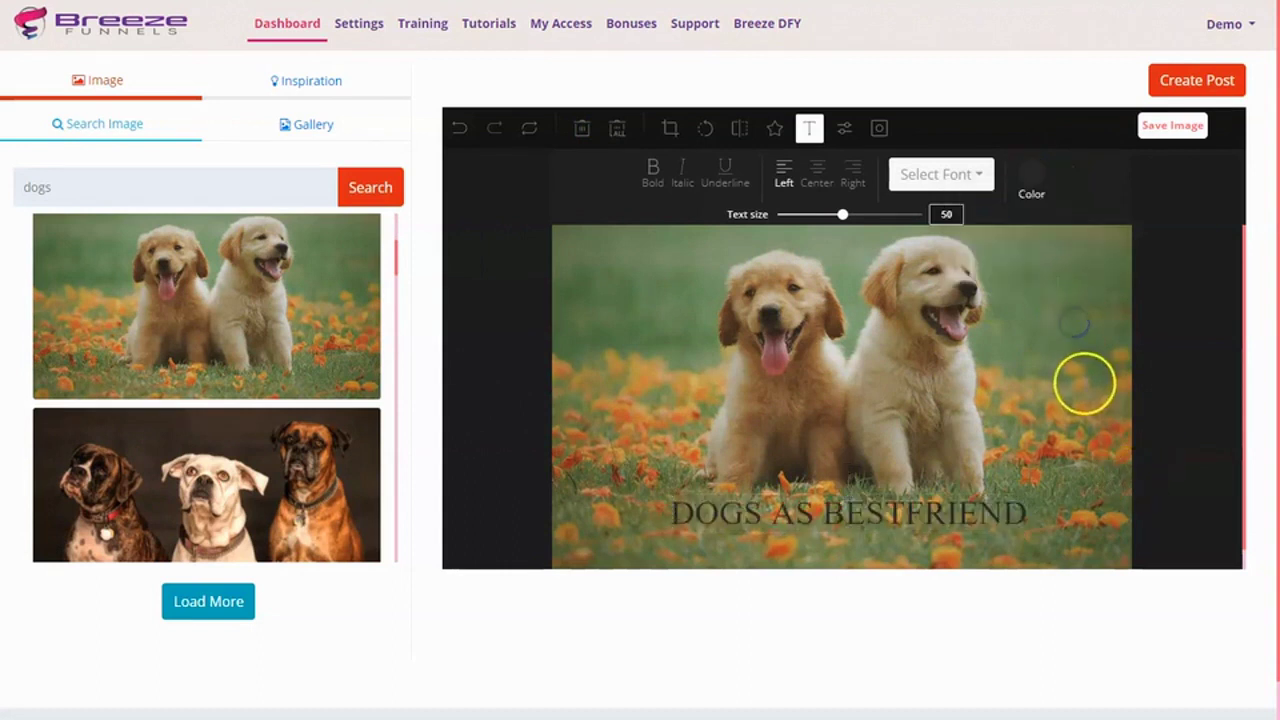
left_click(1172, 125)
left_click(1207, 80)
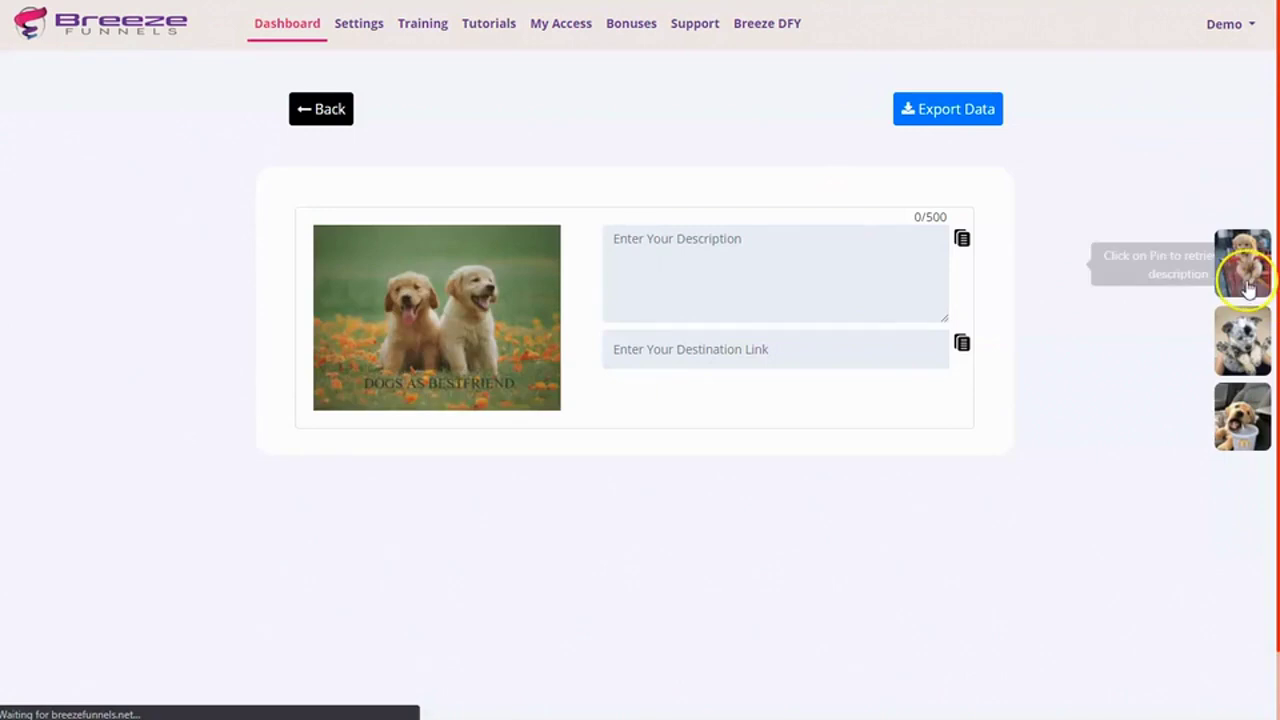
- Fill in a ready-made 181-character dog description and download the pin image as img-61370.png
left_click(1243, 265)
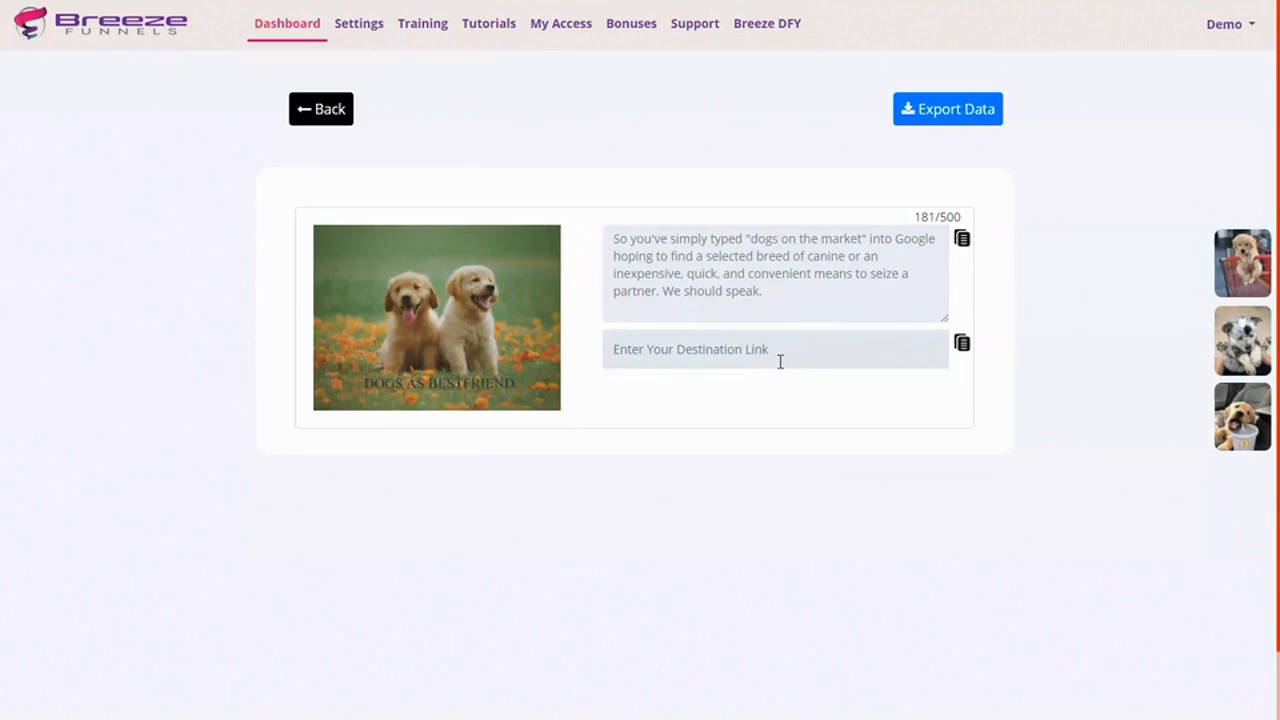
mouse_move(437, 318)
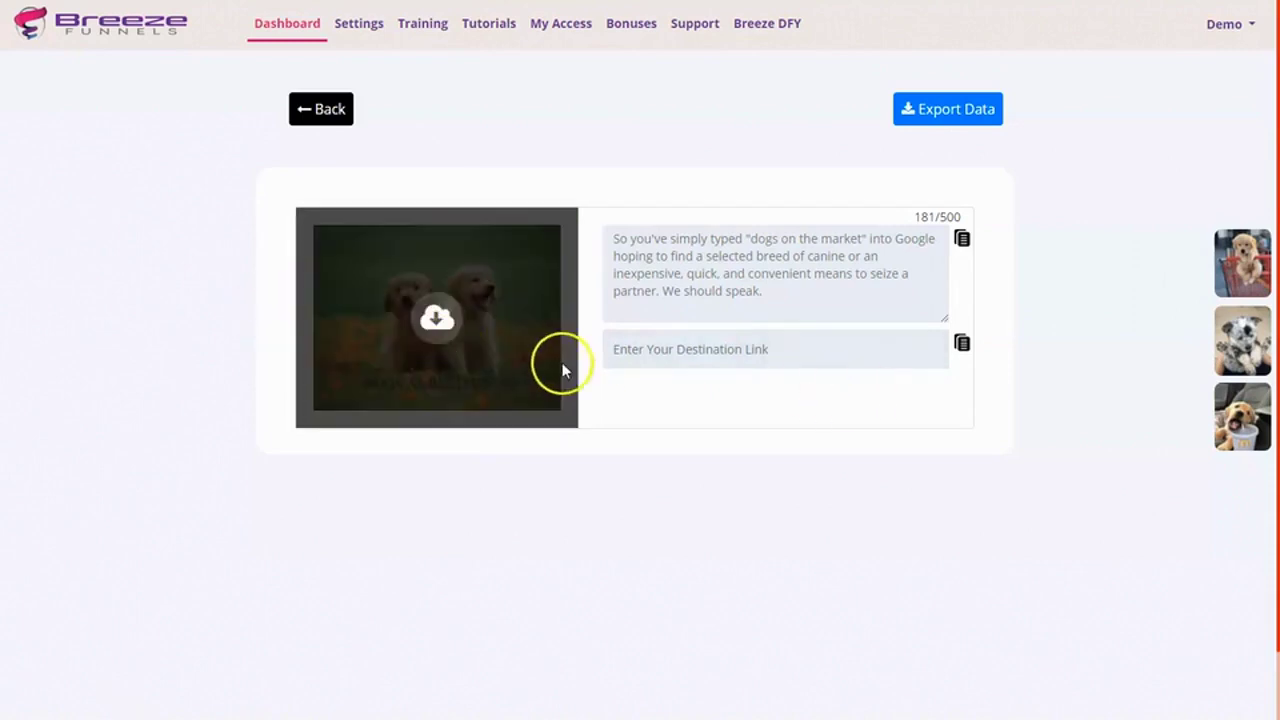
left_click(437, 318)
left_click(786, 349)
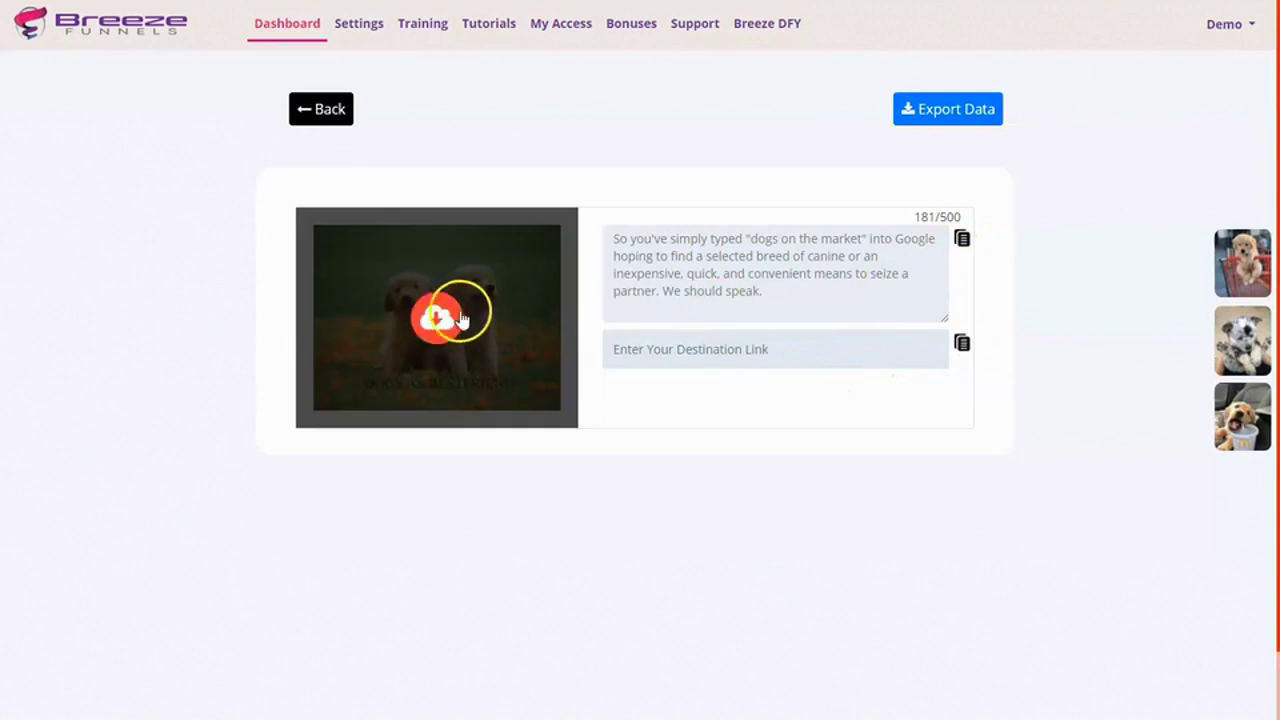
left_click(455, 318)
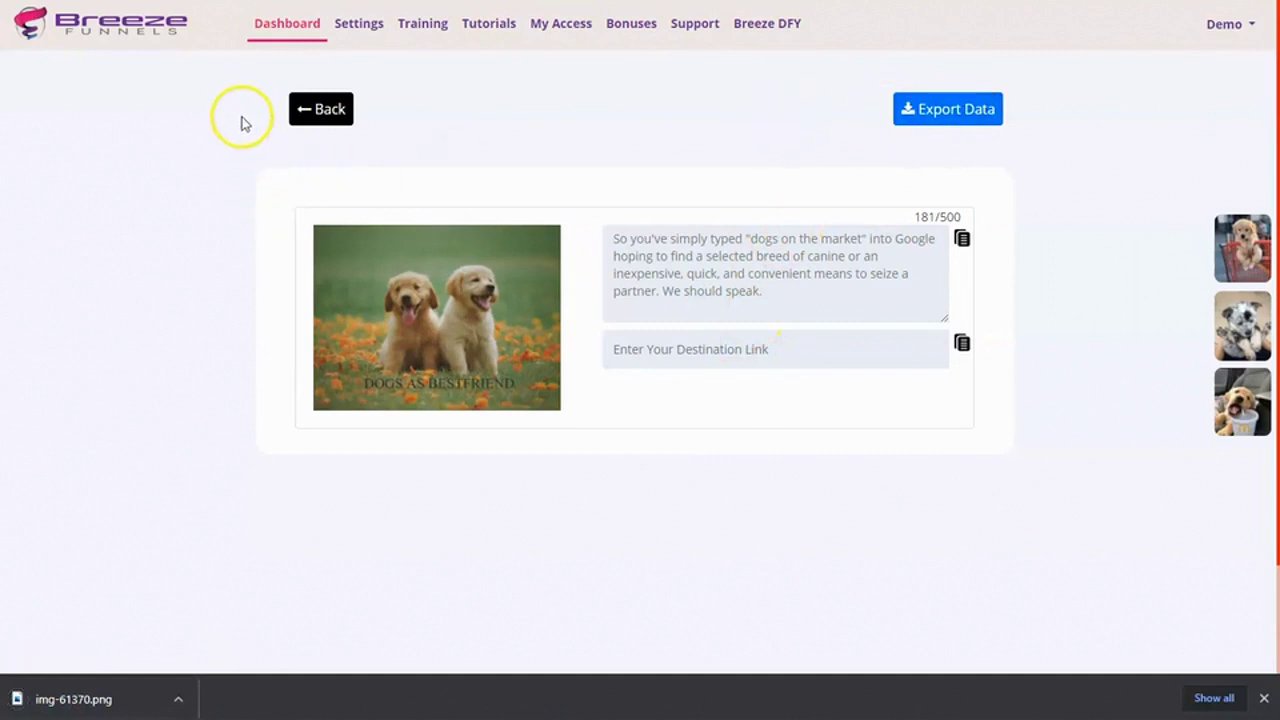
- Return to My Dashboard to view the demo2 campaign card with the puppies image
left_click(120, 25)
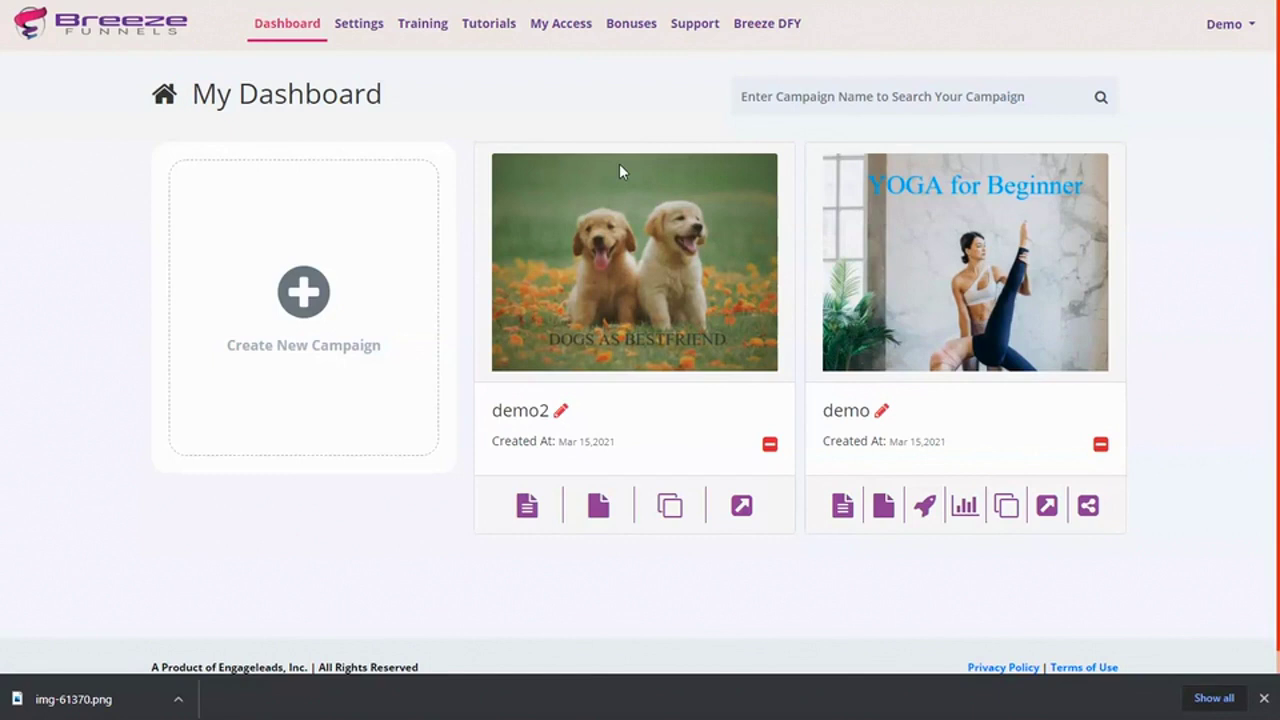
left_click(1097, 259)
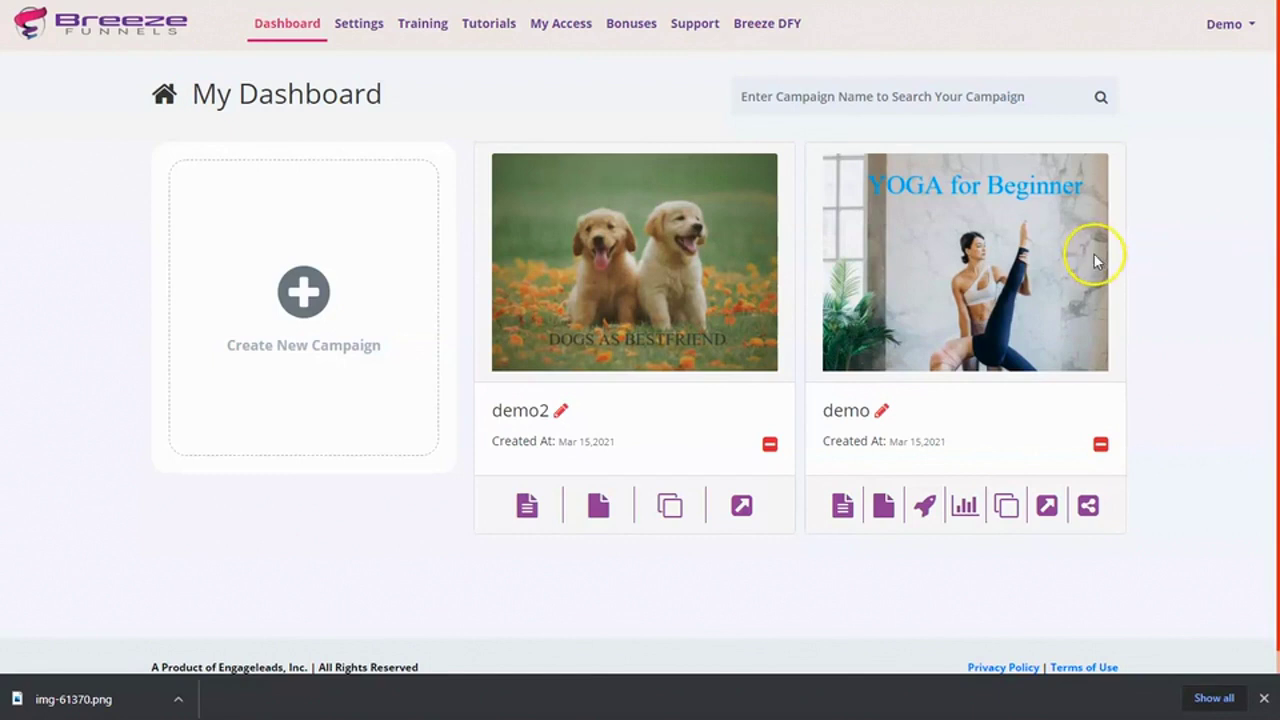